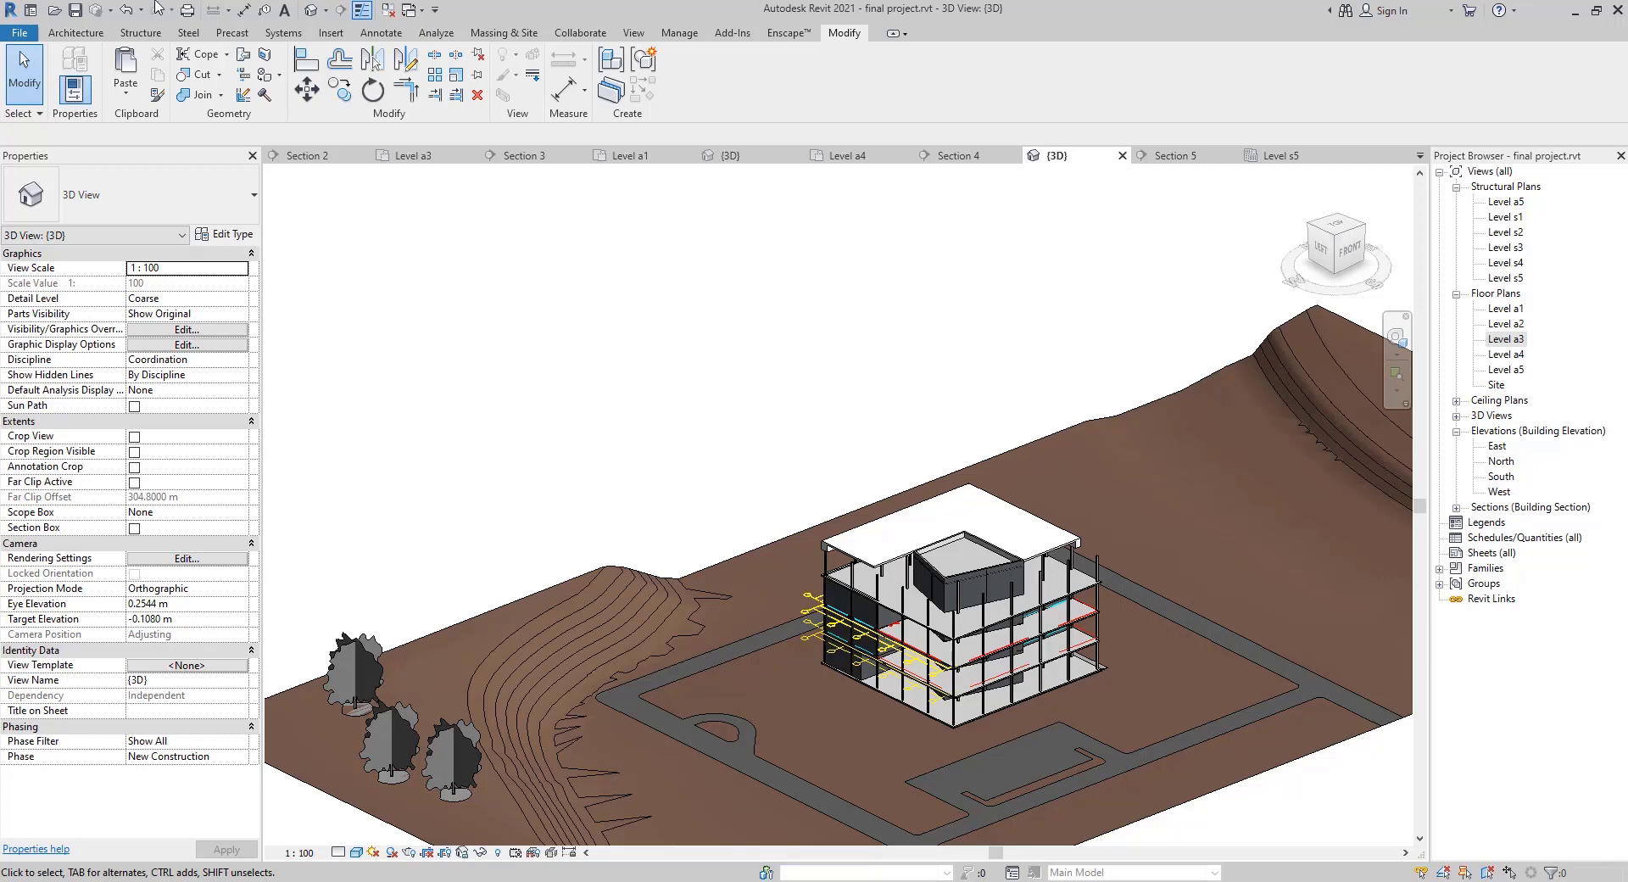
Open the Level s1 structural plan and bring the empty area above the site into view
click(75, 32)
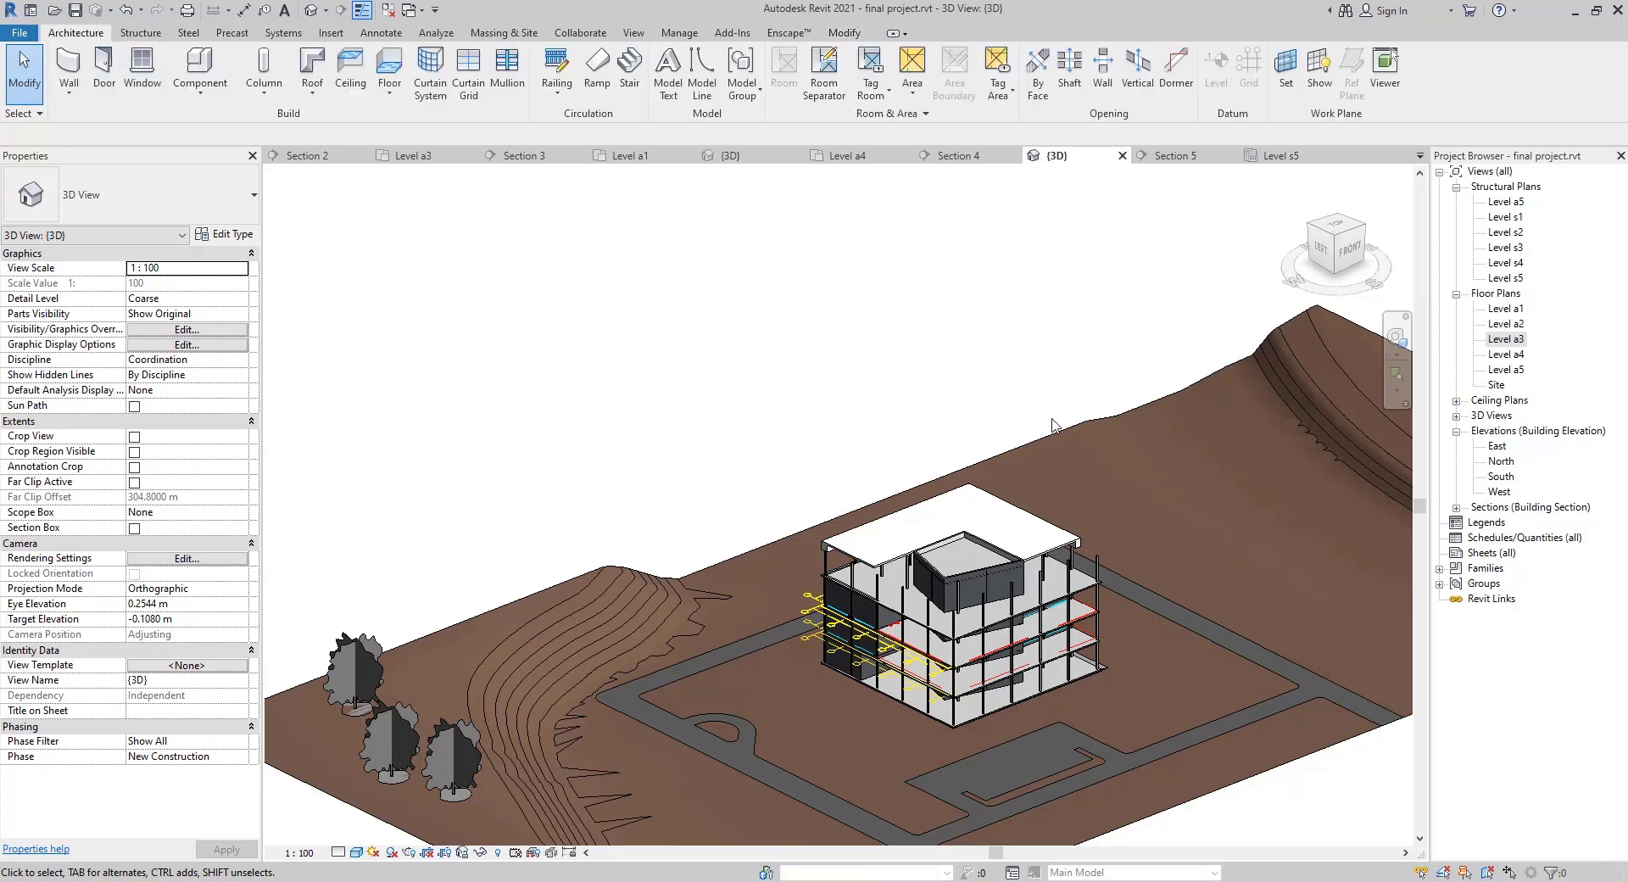
double_click(1506, 220)
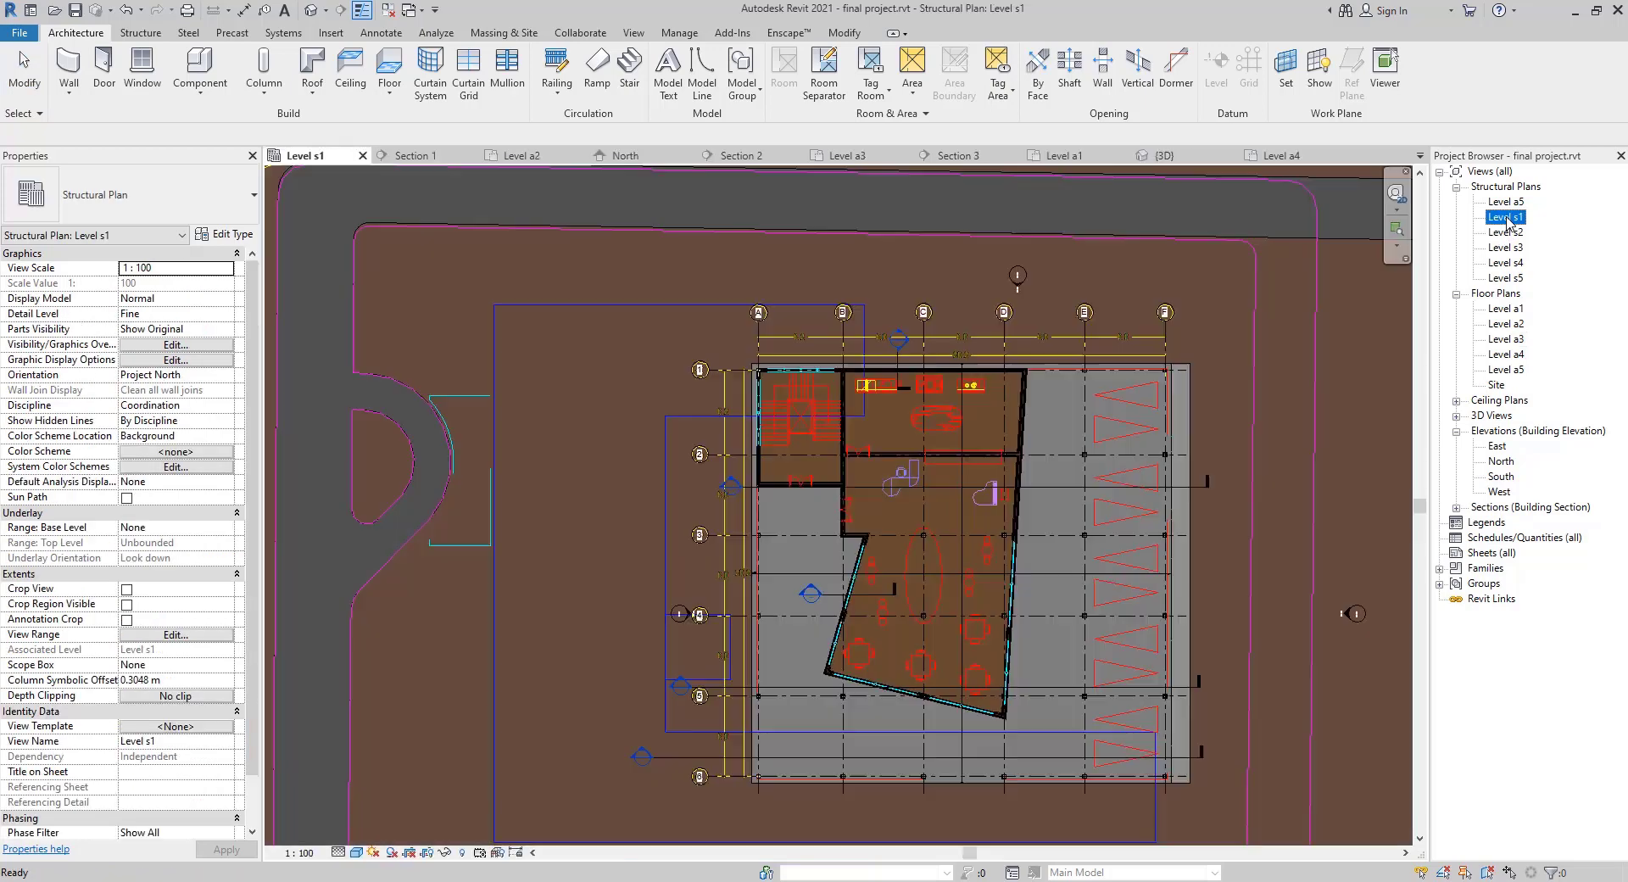
scroll(958, 419, down, 2)
scroll(949, 450, up, 3)
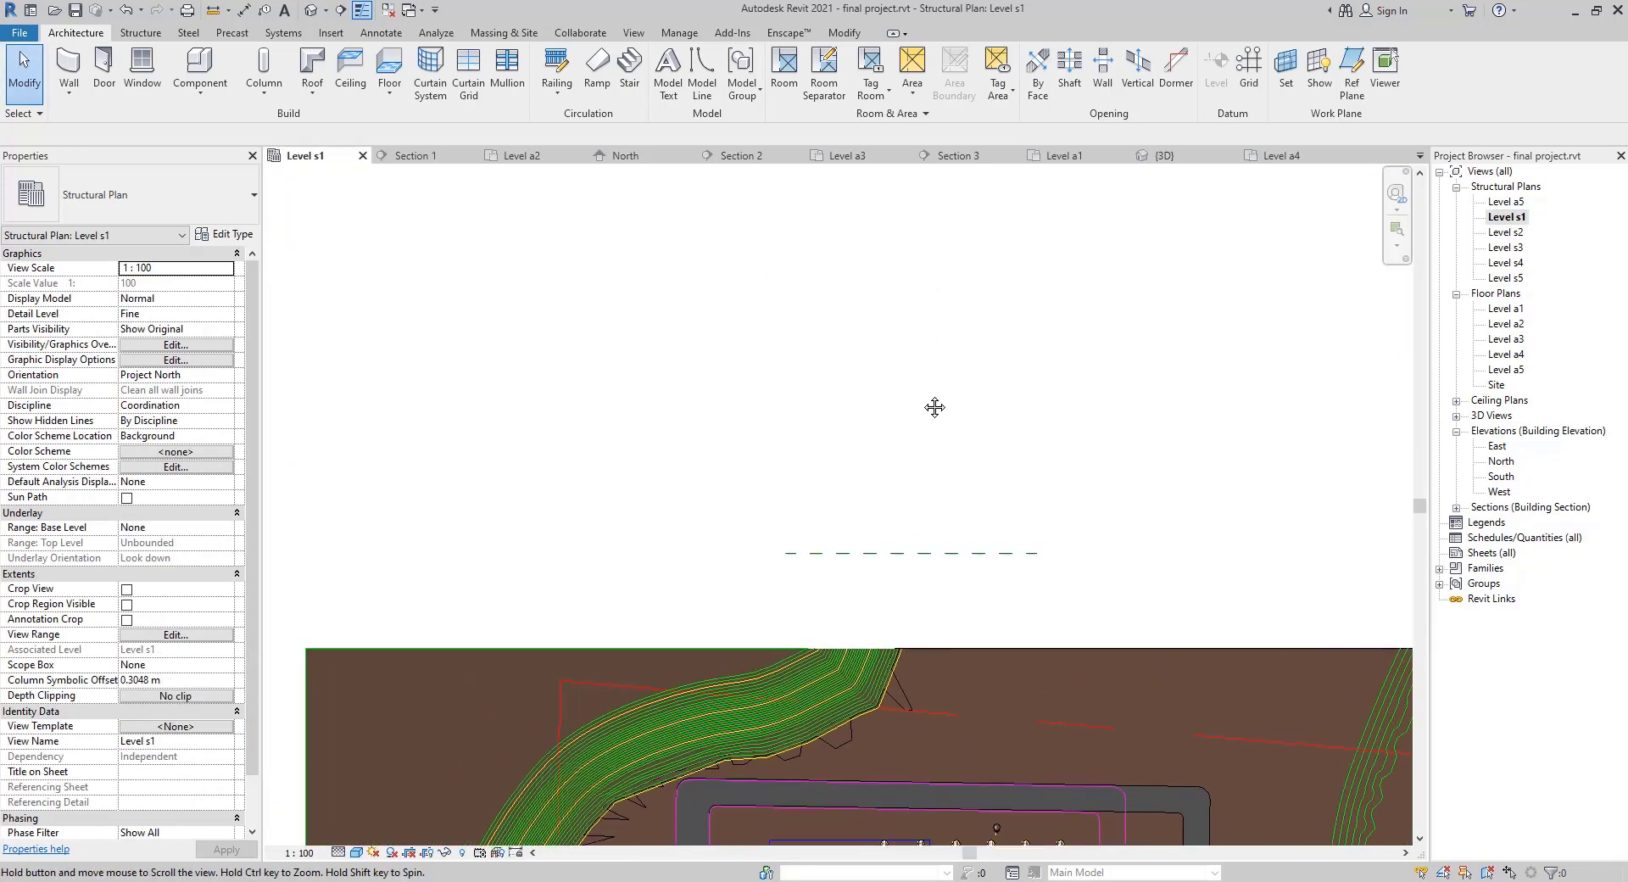
middle_drag(959, 327, 909, 390)
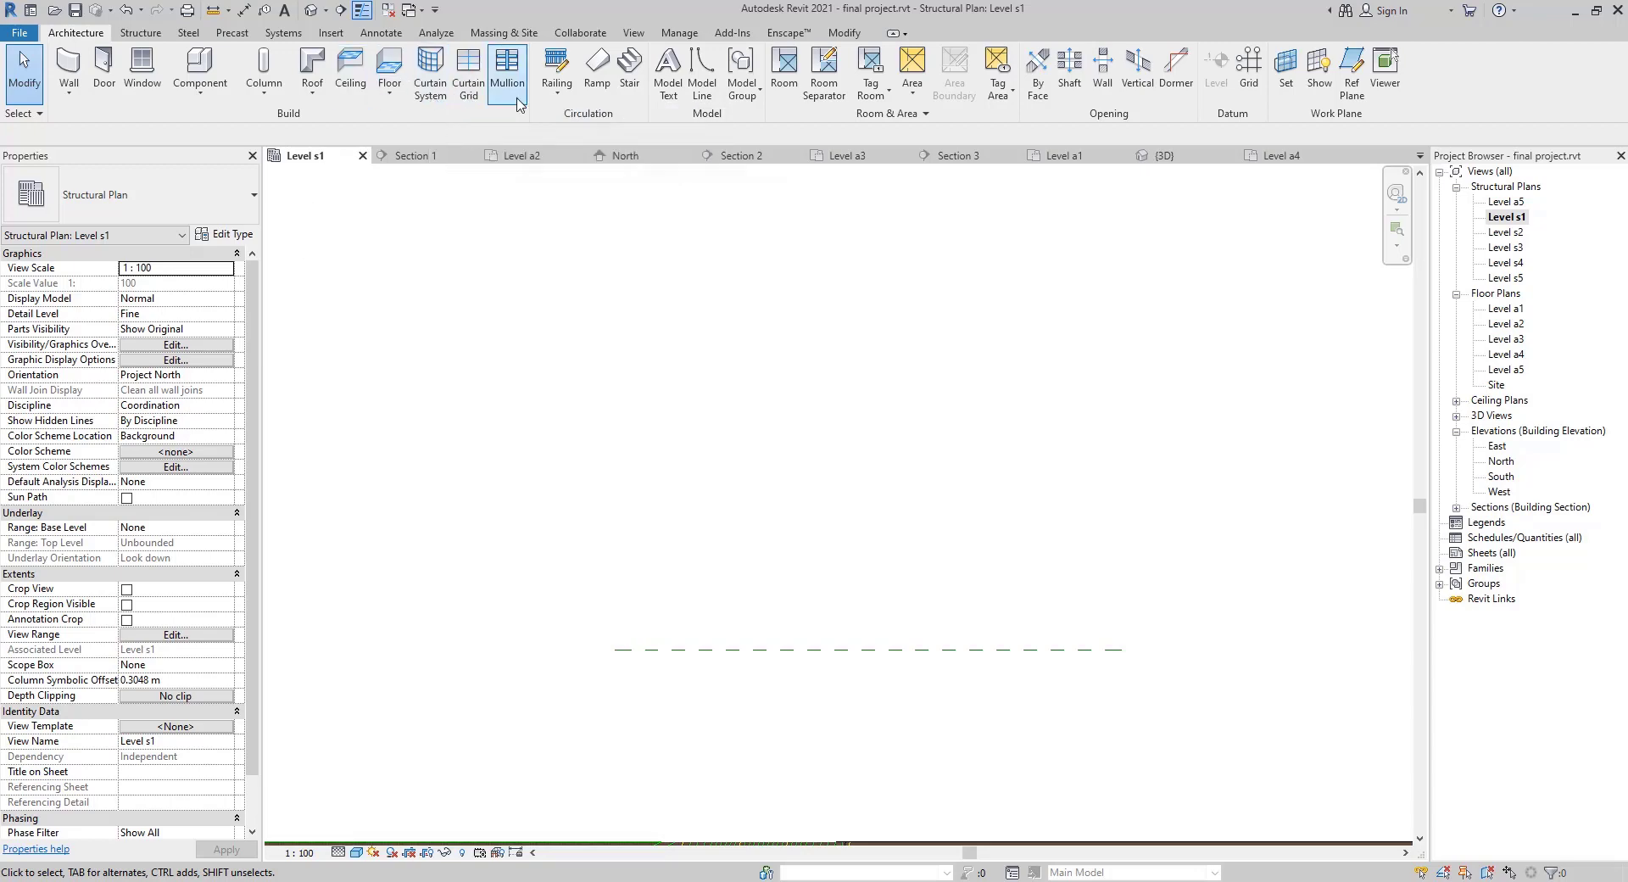
click(519, 34)
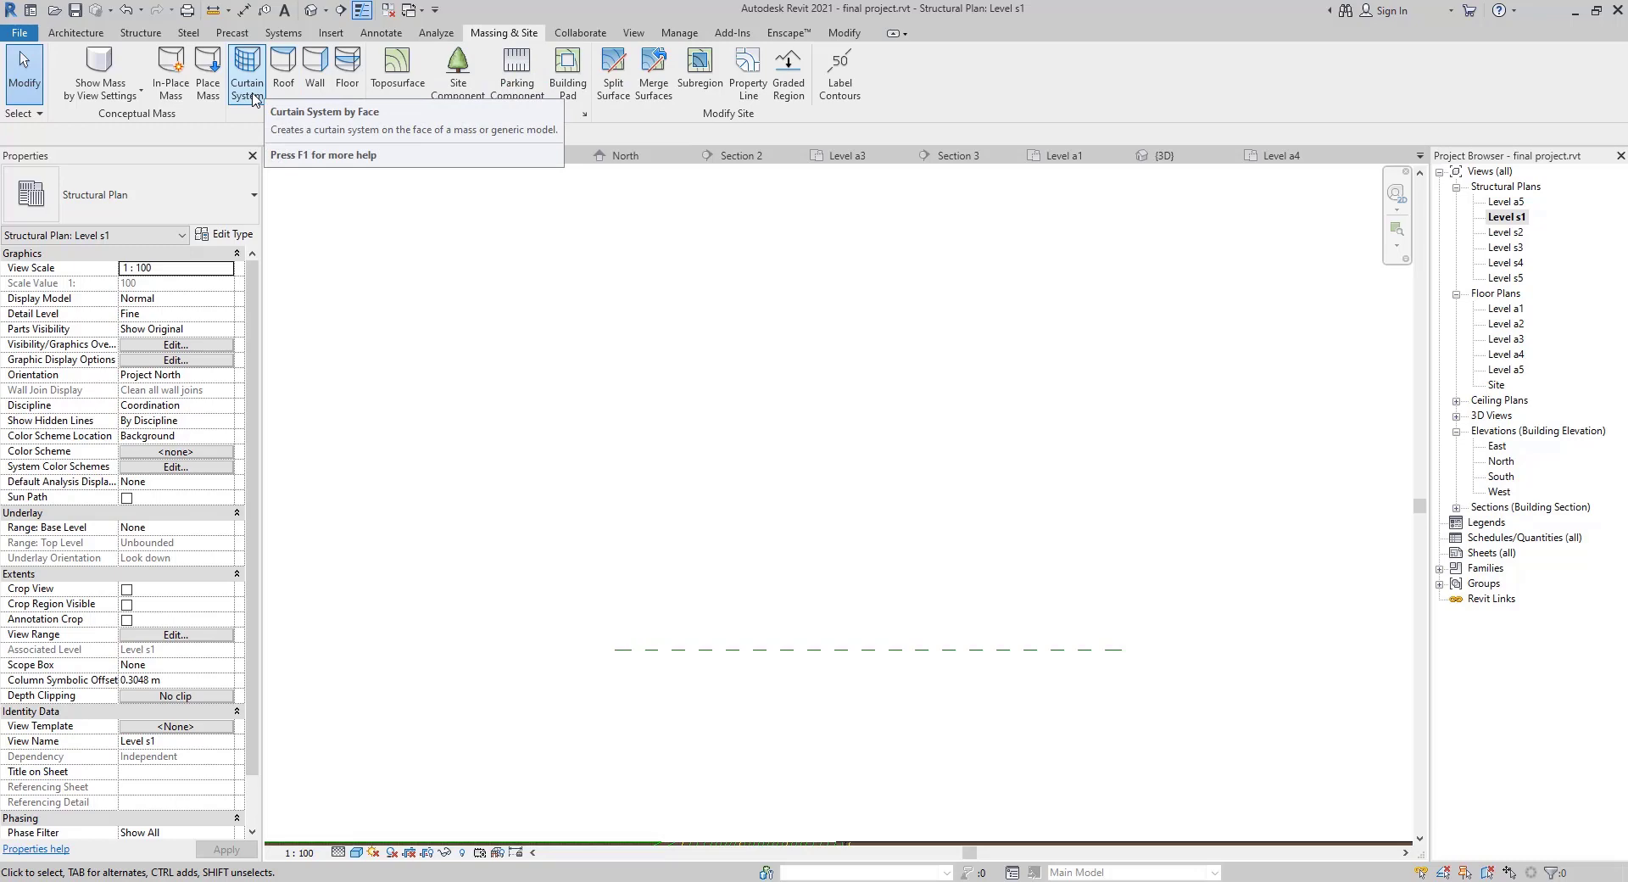
scroll(262, 90, up, 8)
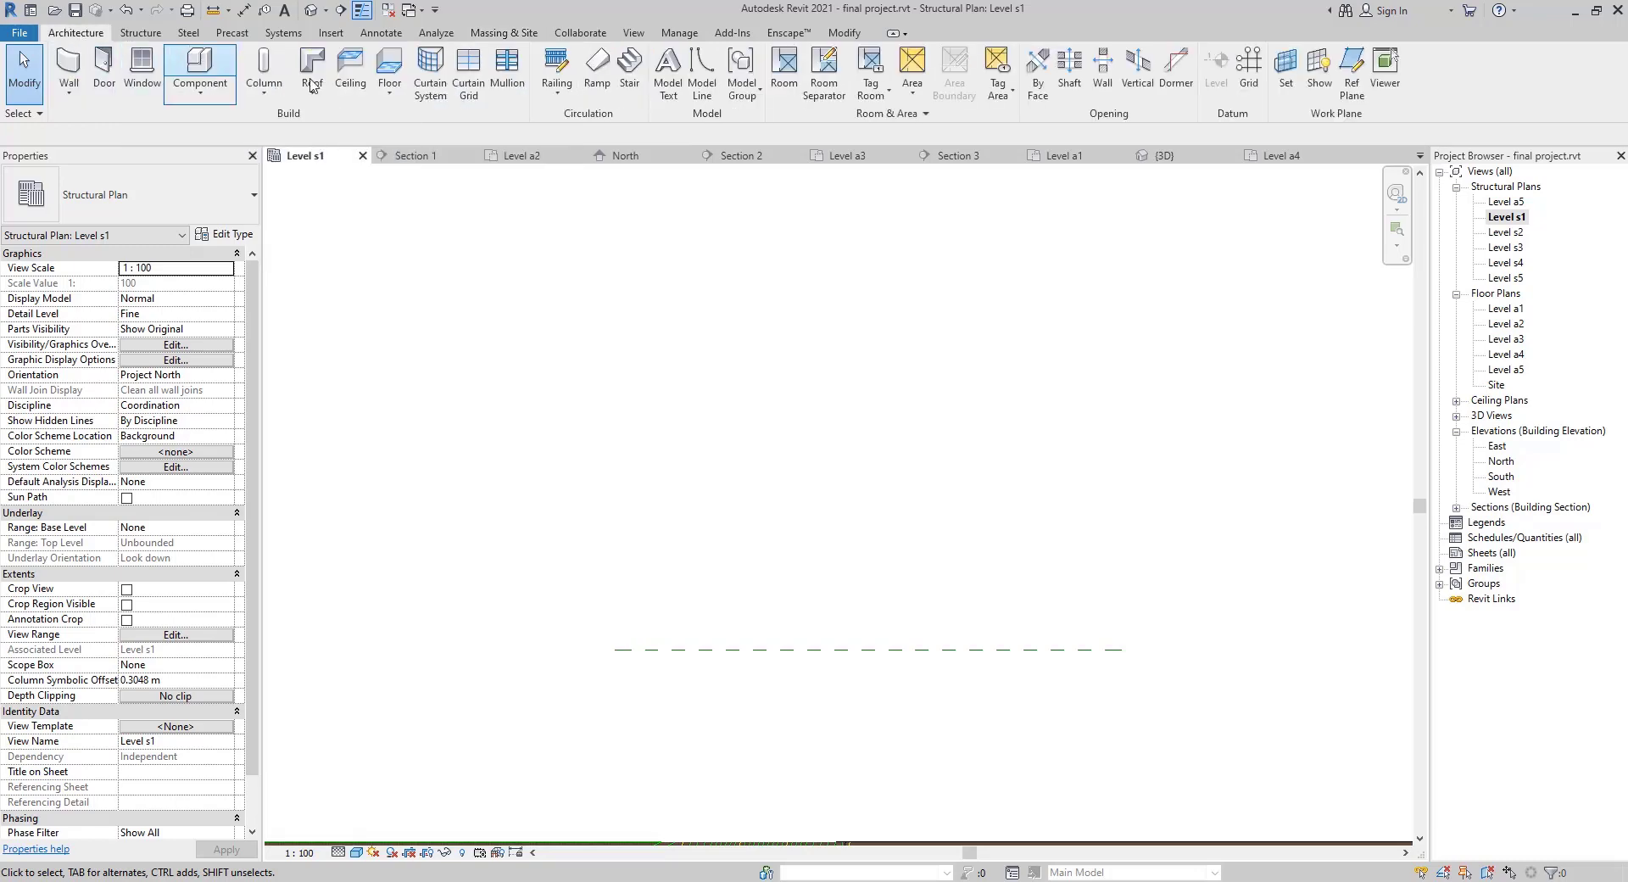
click(377, 97)
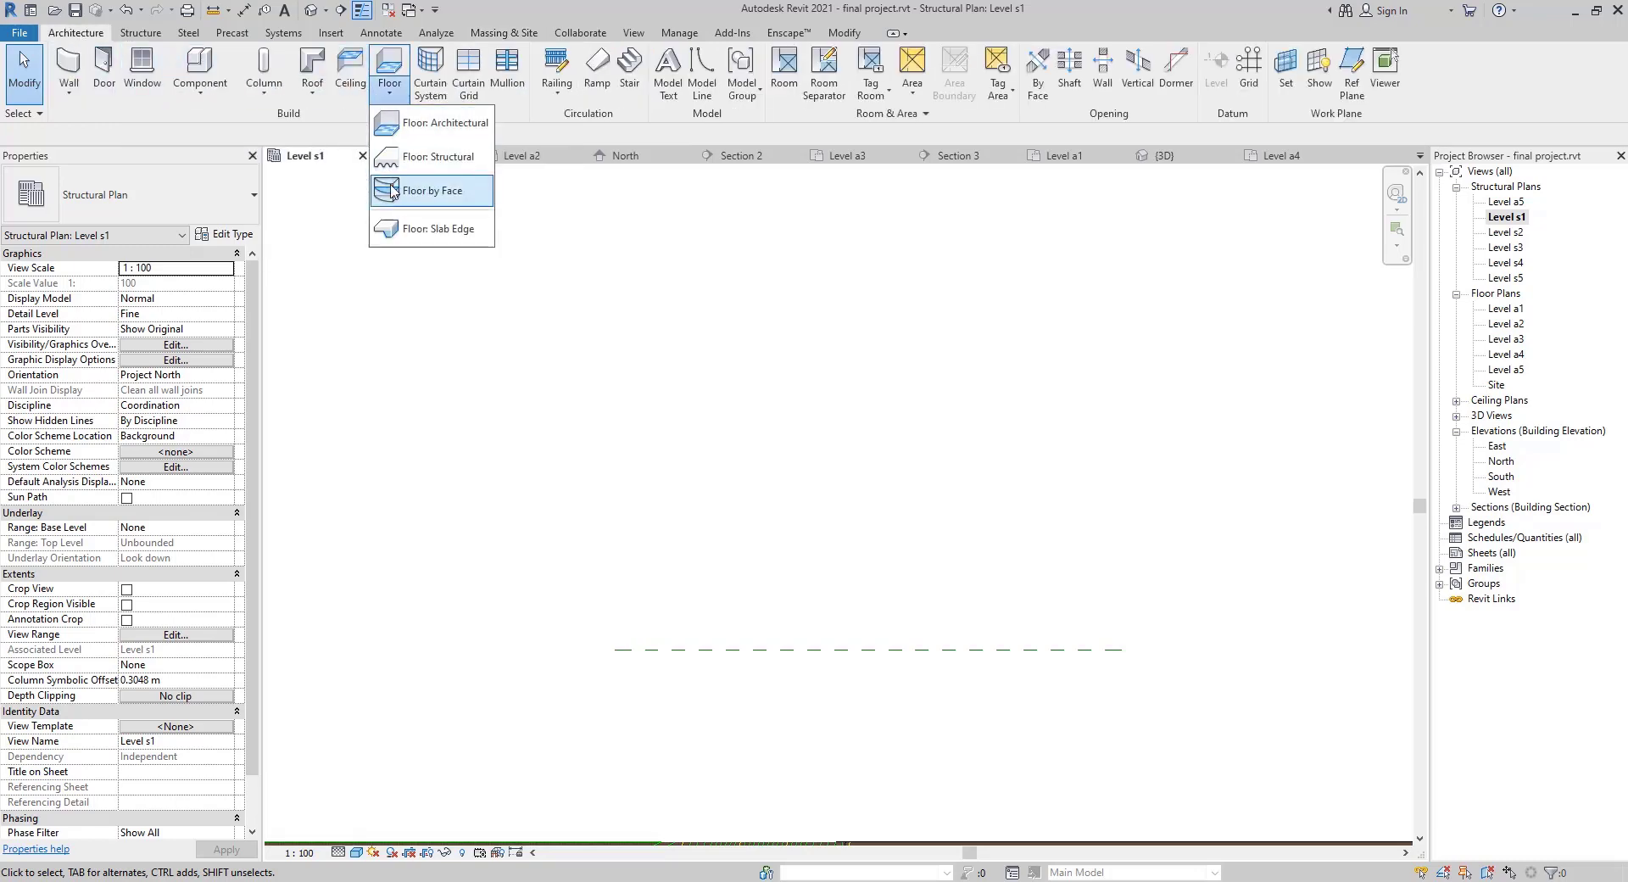
click(387, 90)
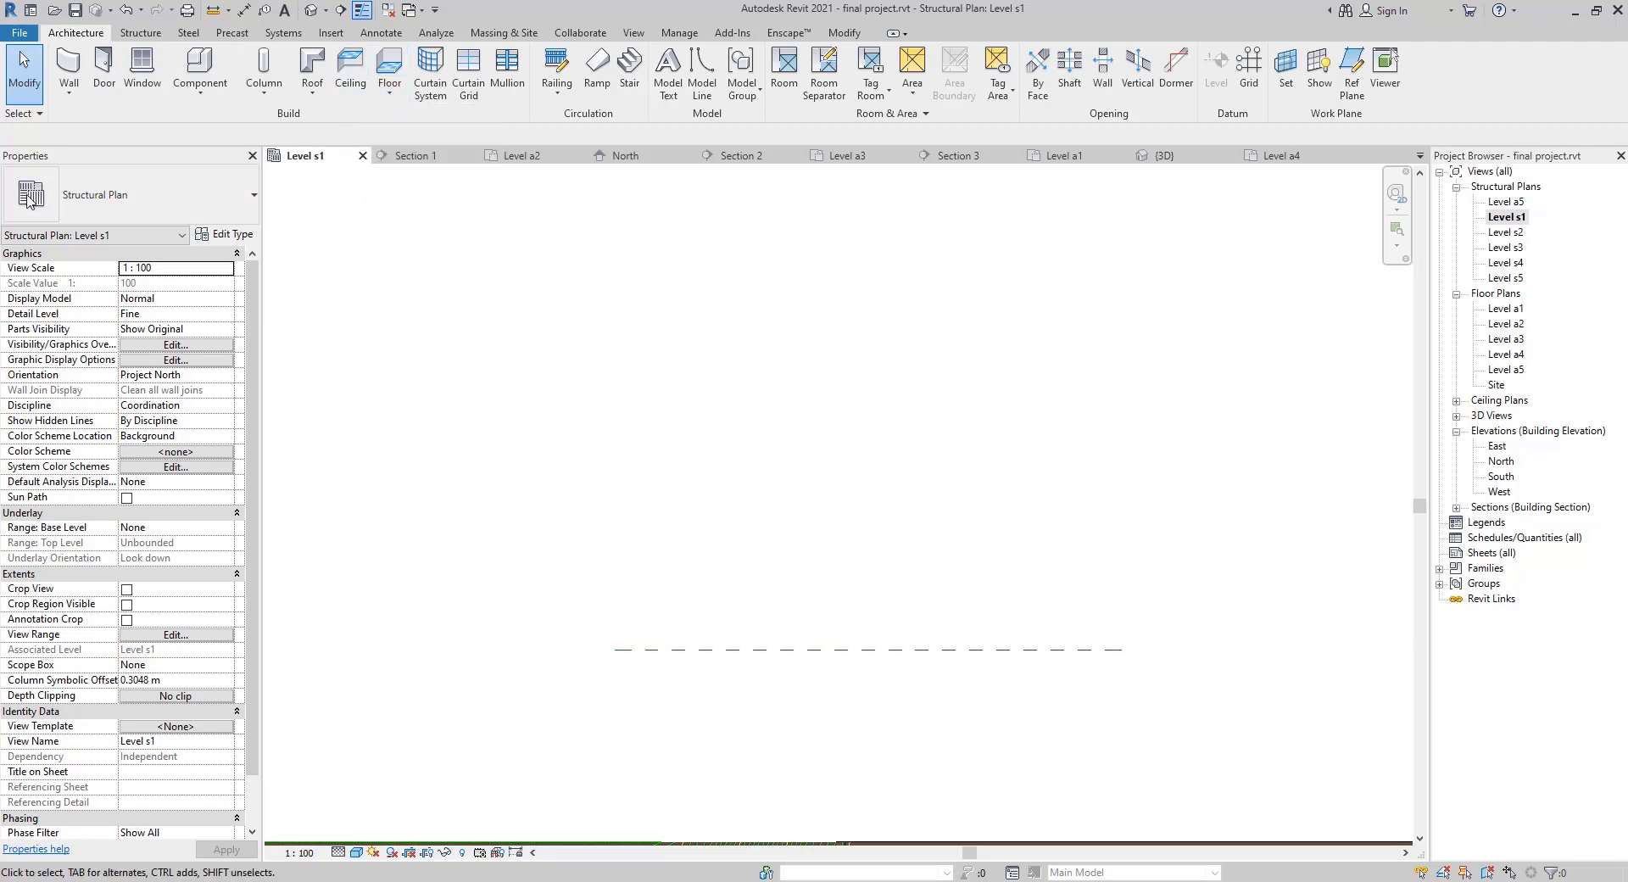
click(74, 91)
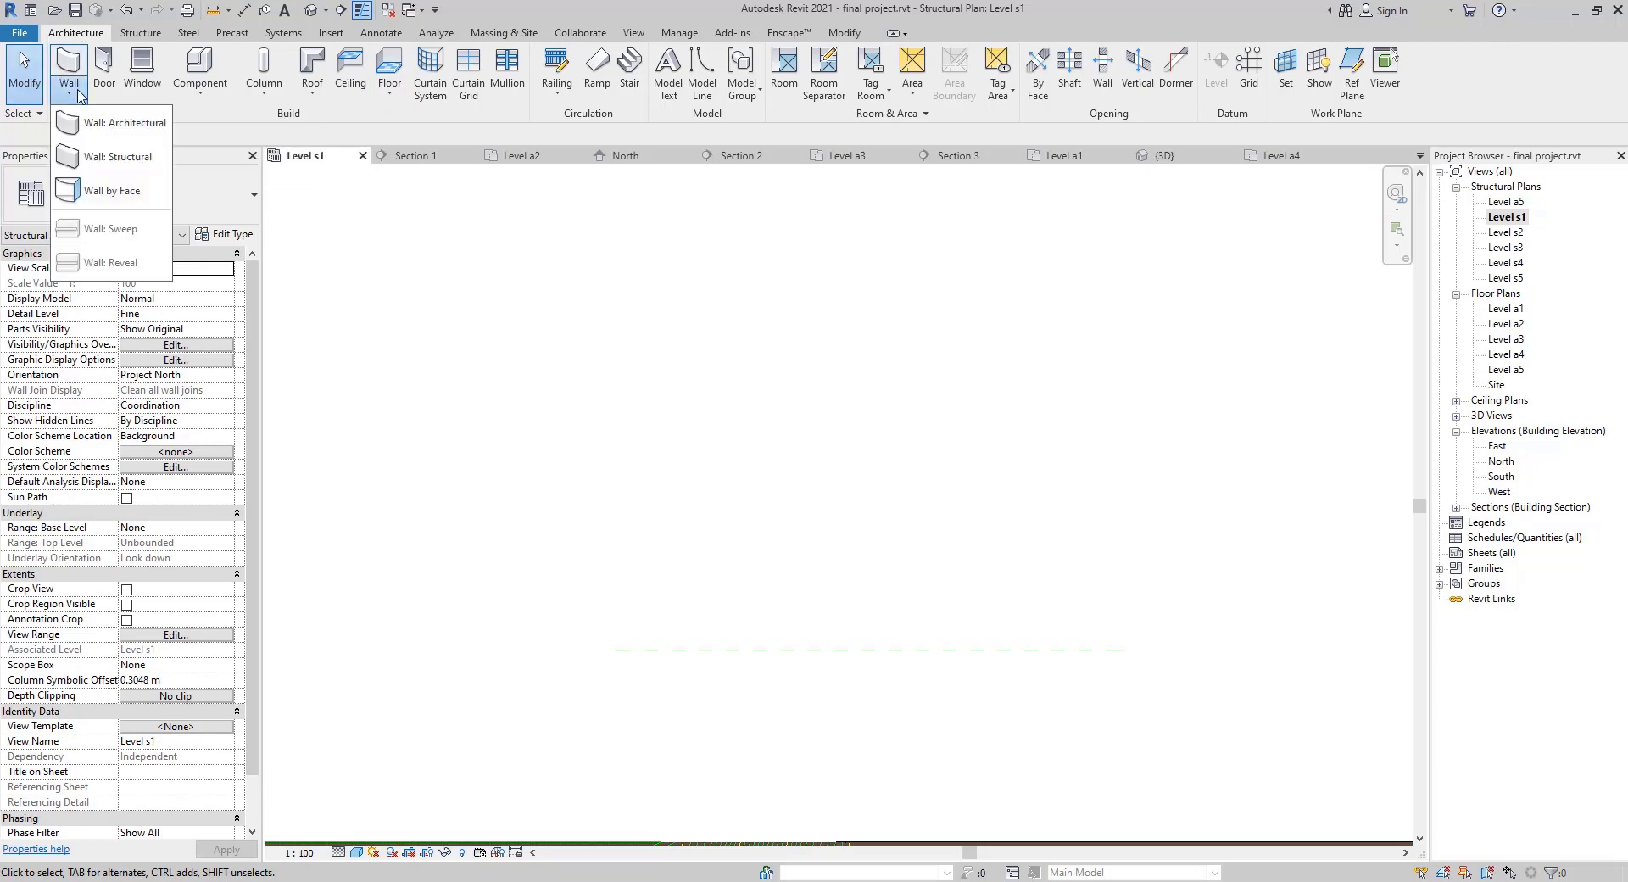
click(118, 124)
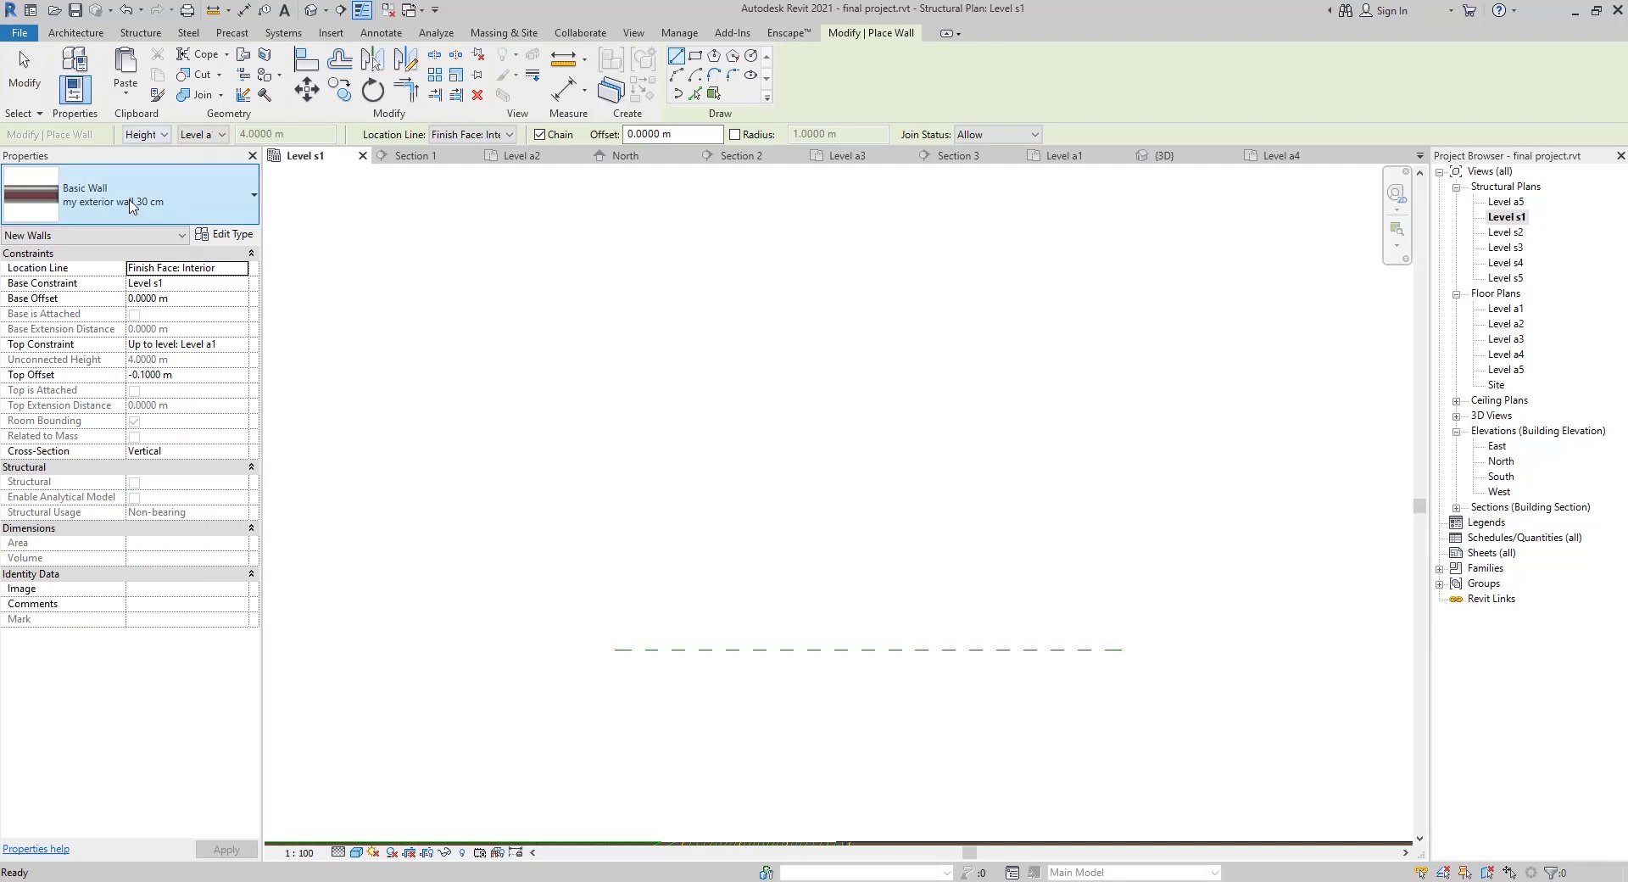
click(85, 208)
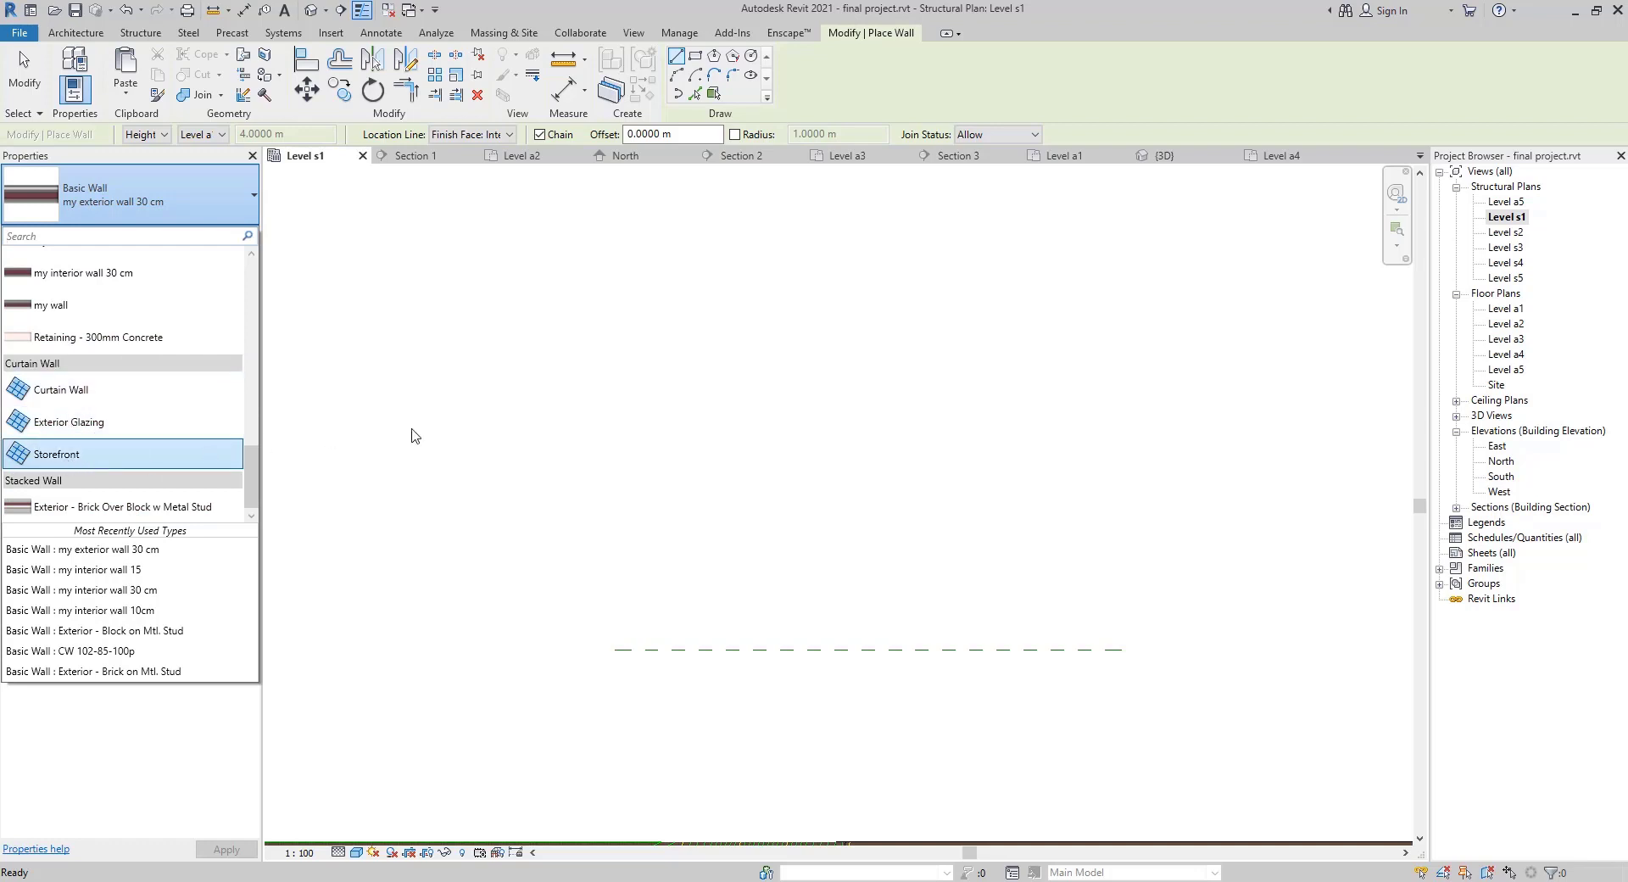
click(115, 401)
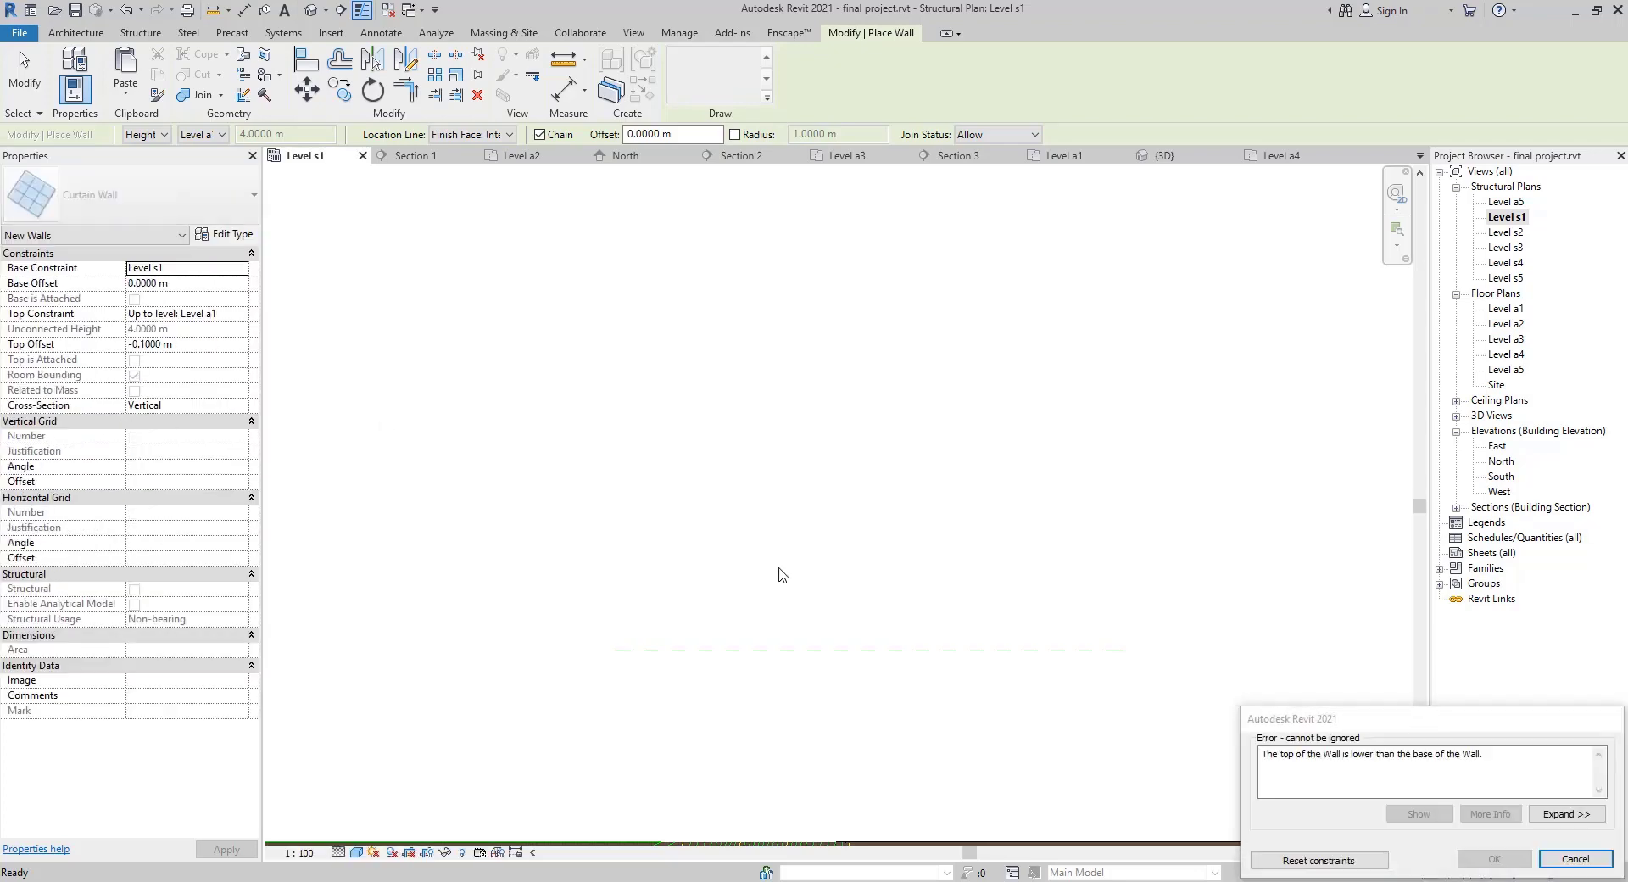
click(1576, 859)
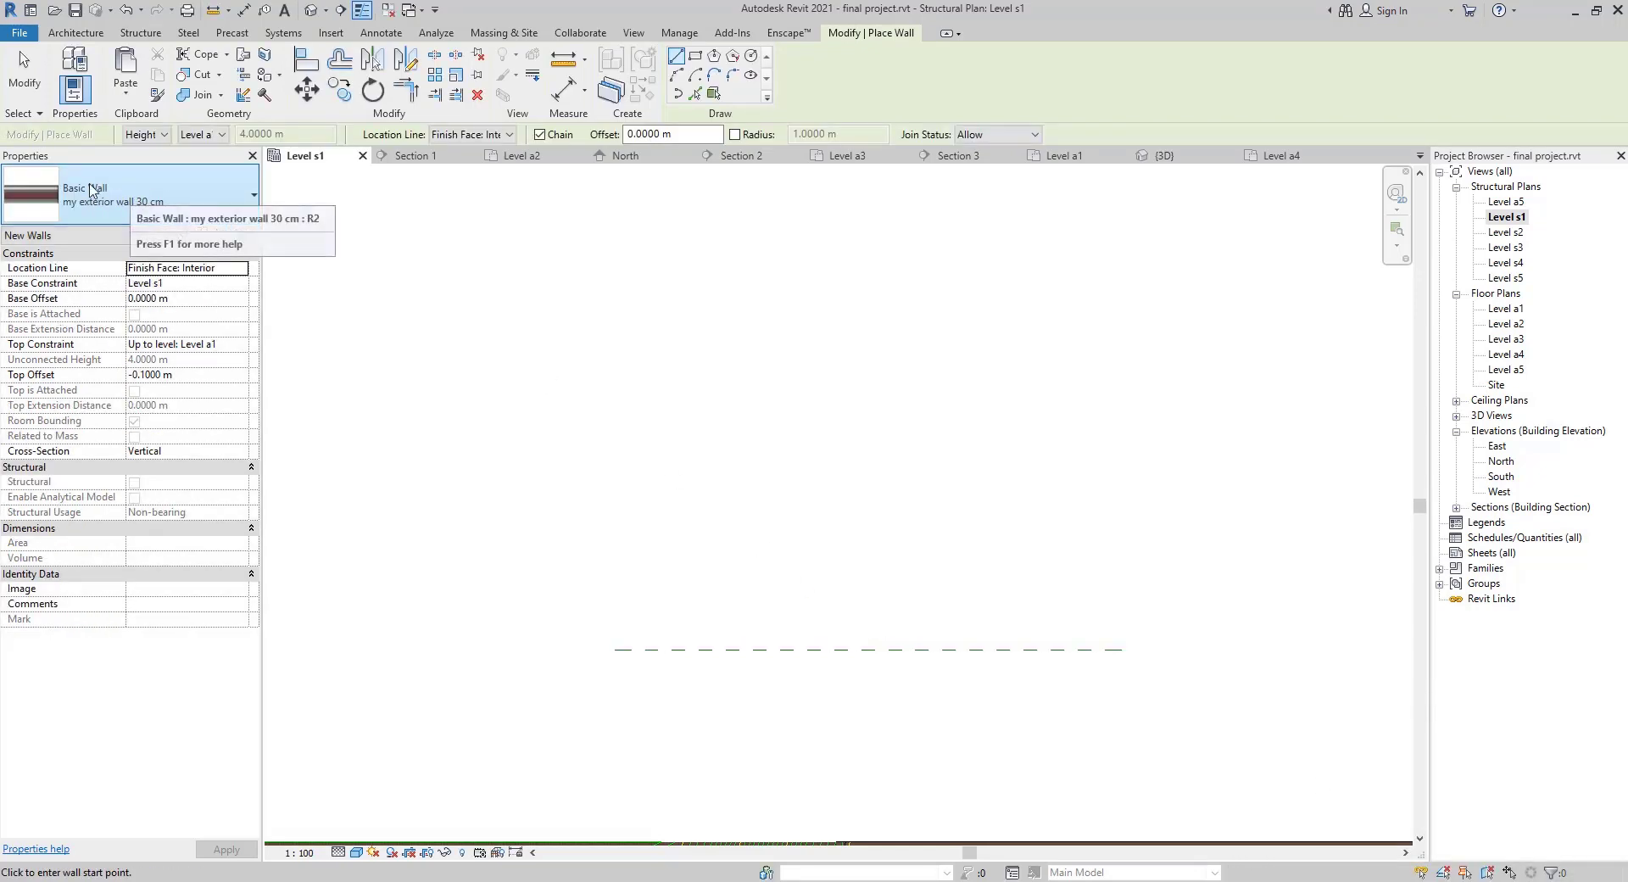
key(Escape)
Start an architectural wall with its top constraint up to Level s2 and choose the plain Curtain Wall type
key(w)
key(a)
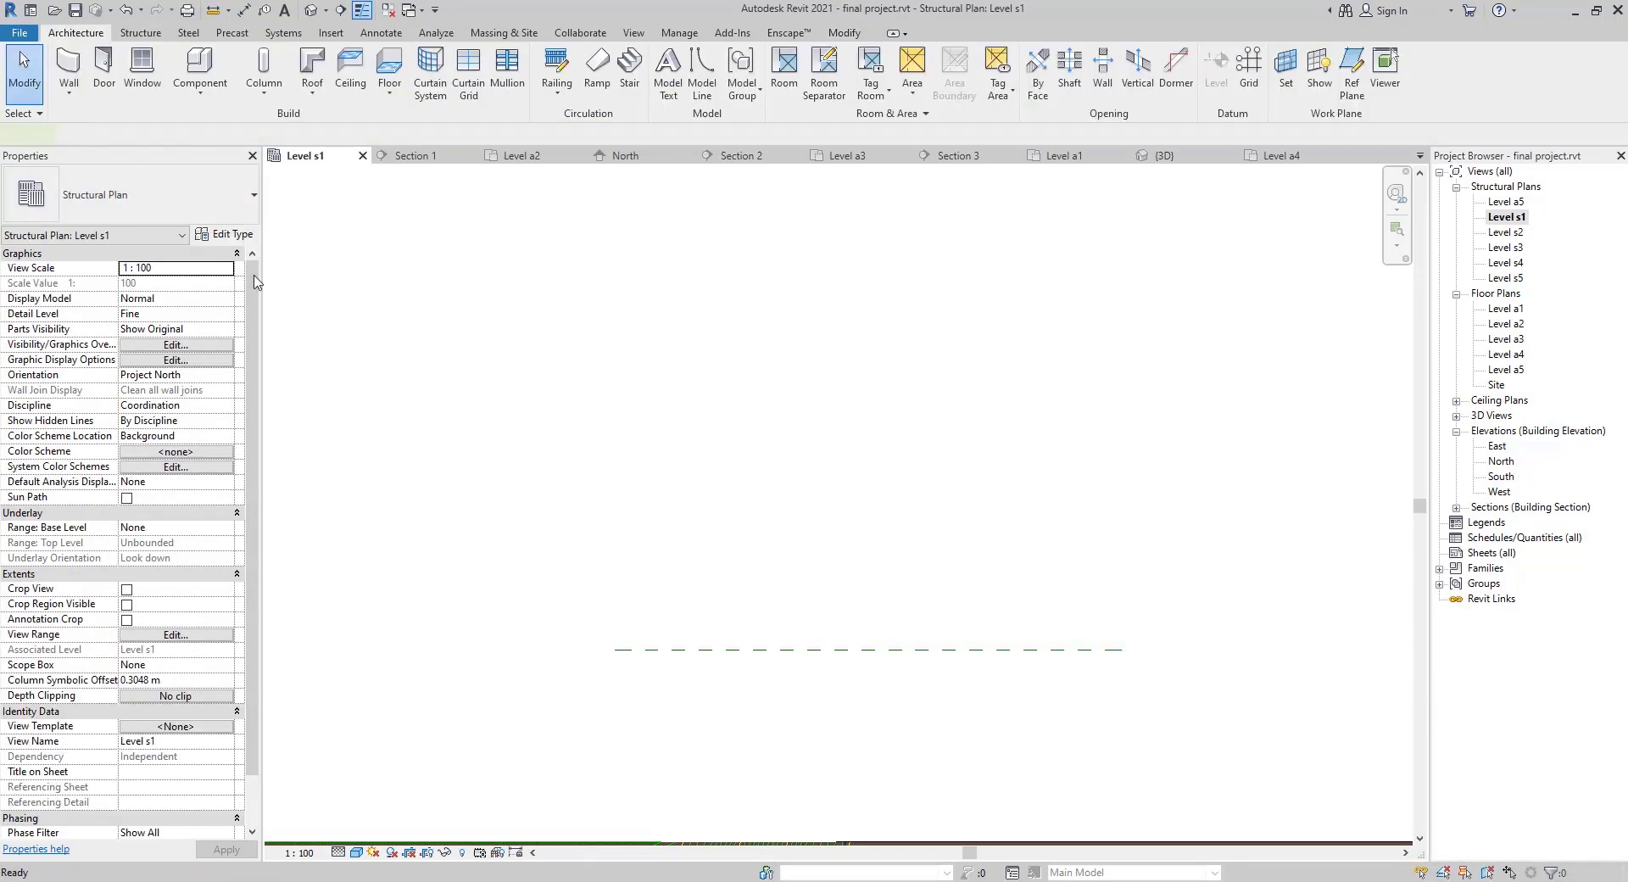
click(253, 194)
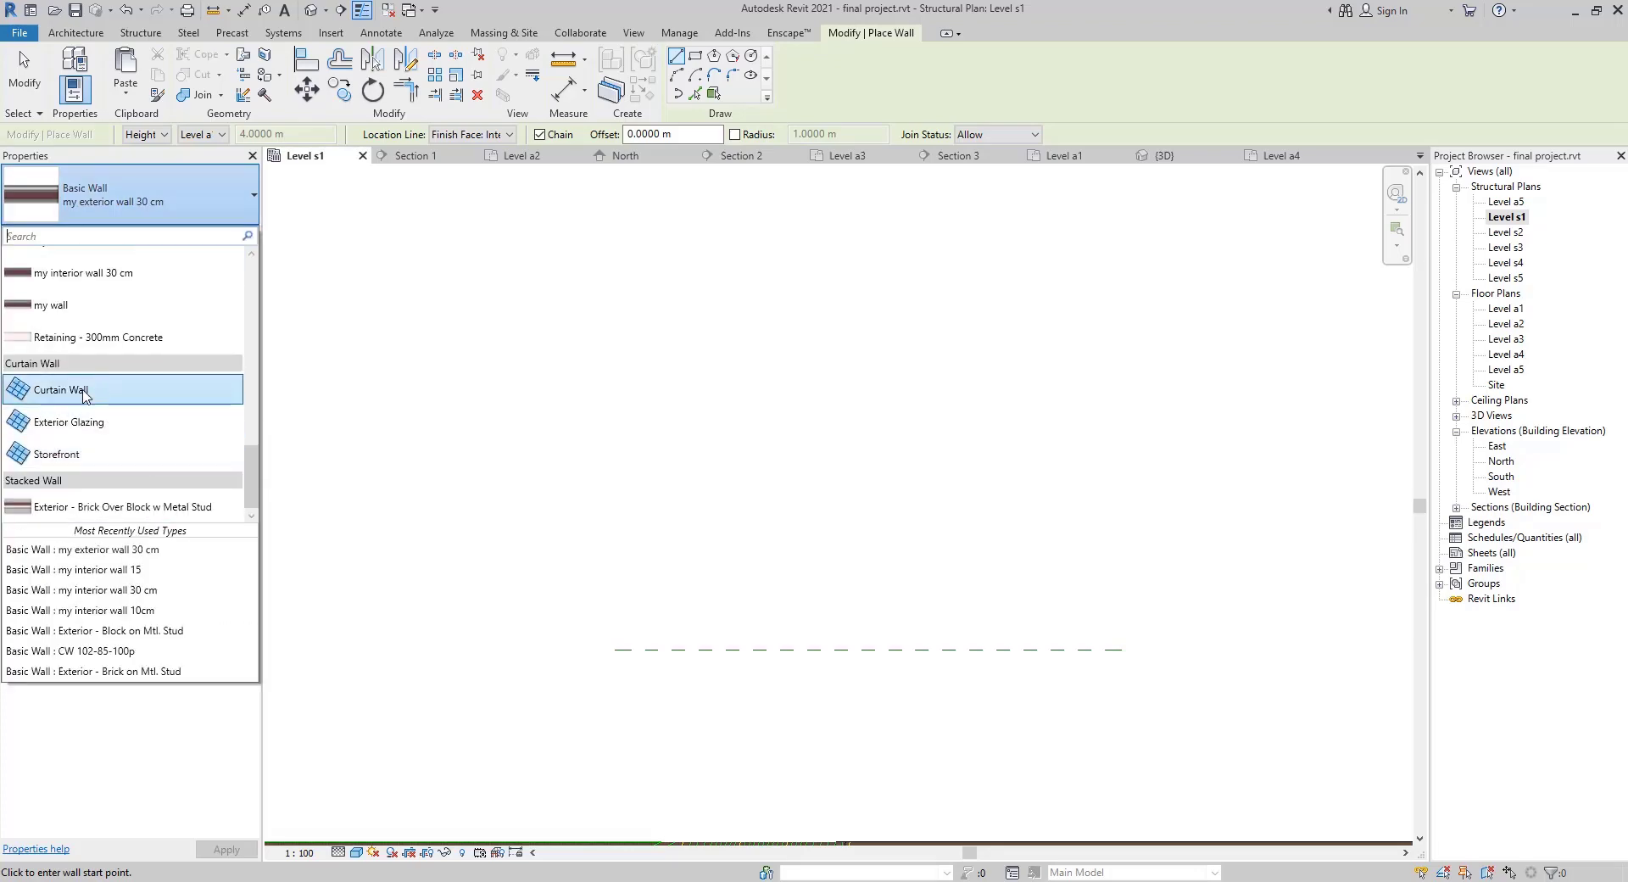
click(85, 384)
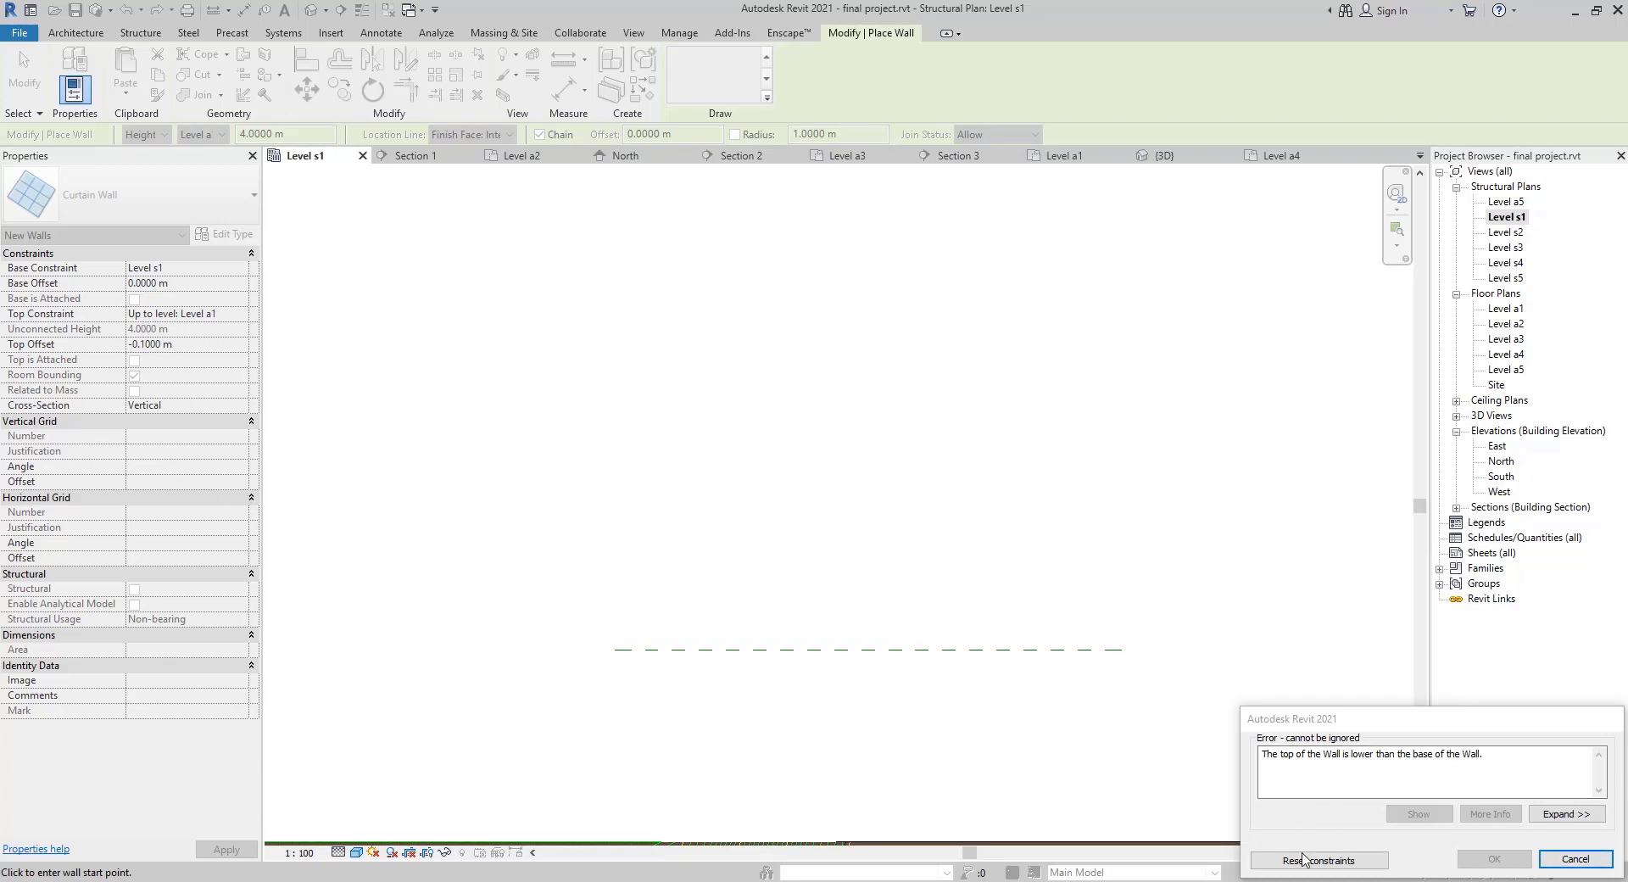
click(1576, 863)
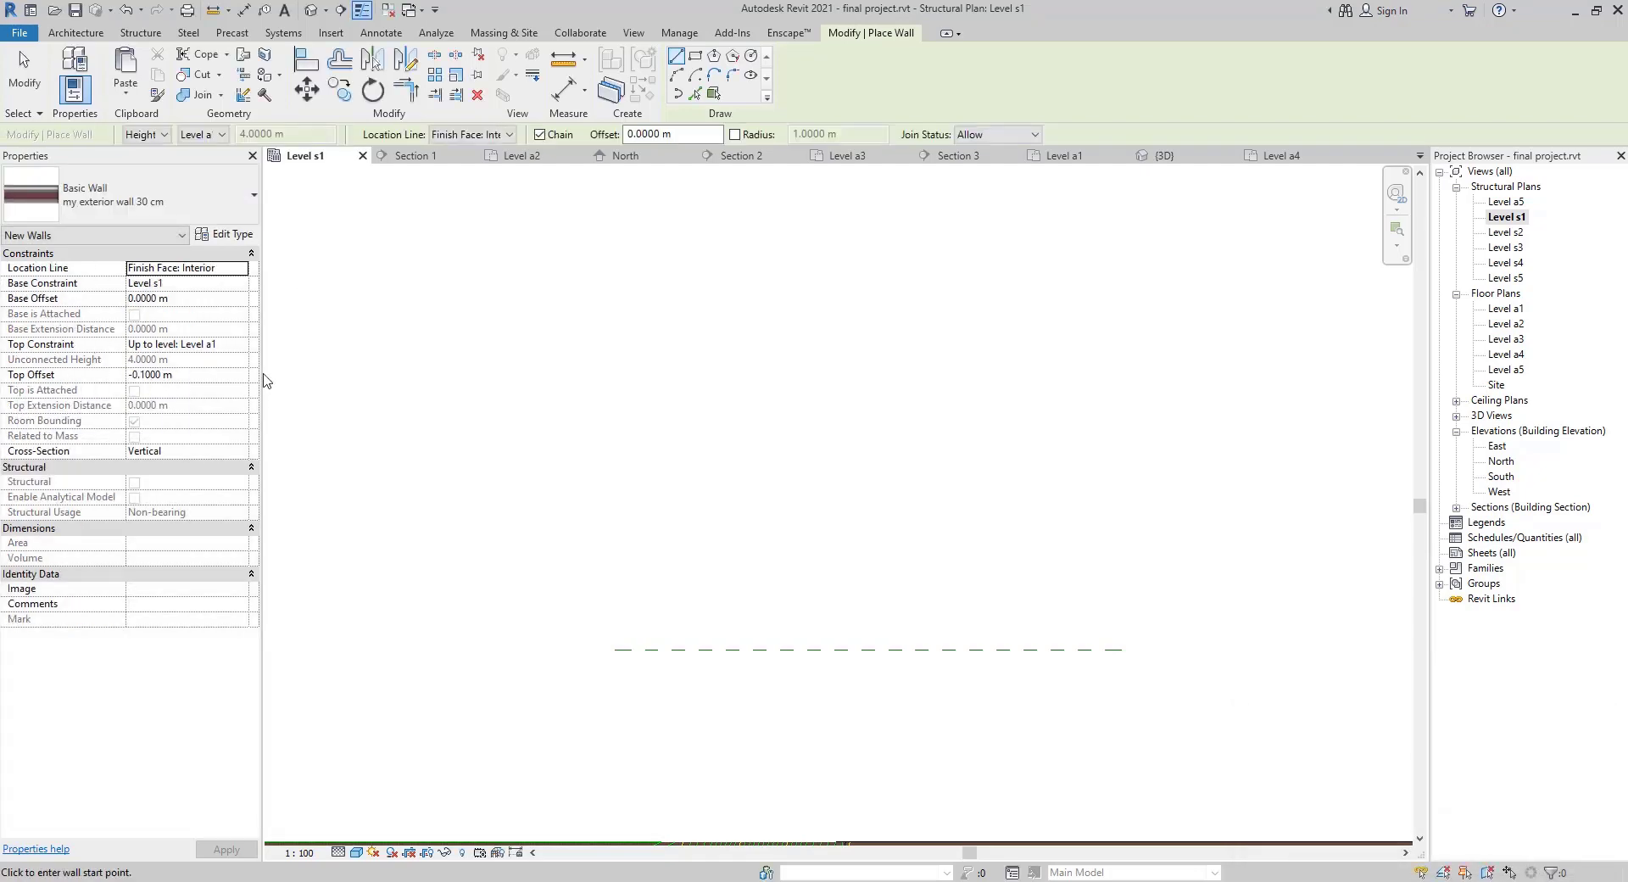
click(240, 344)
click(241, 344)
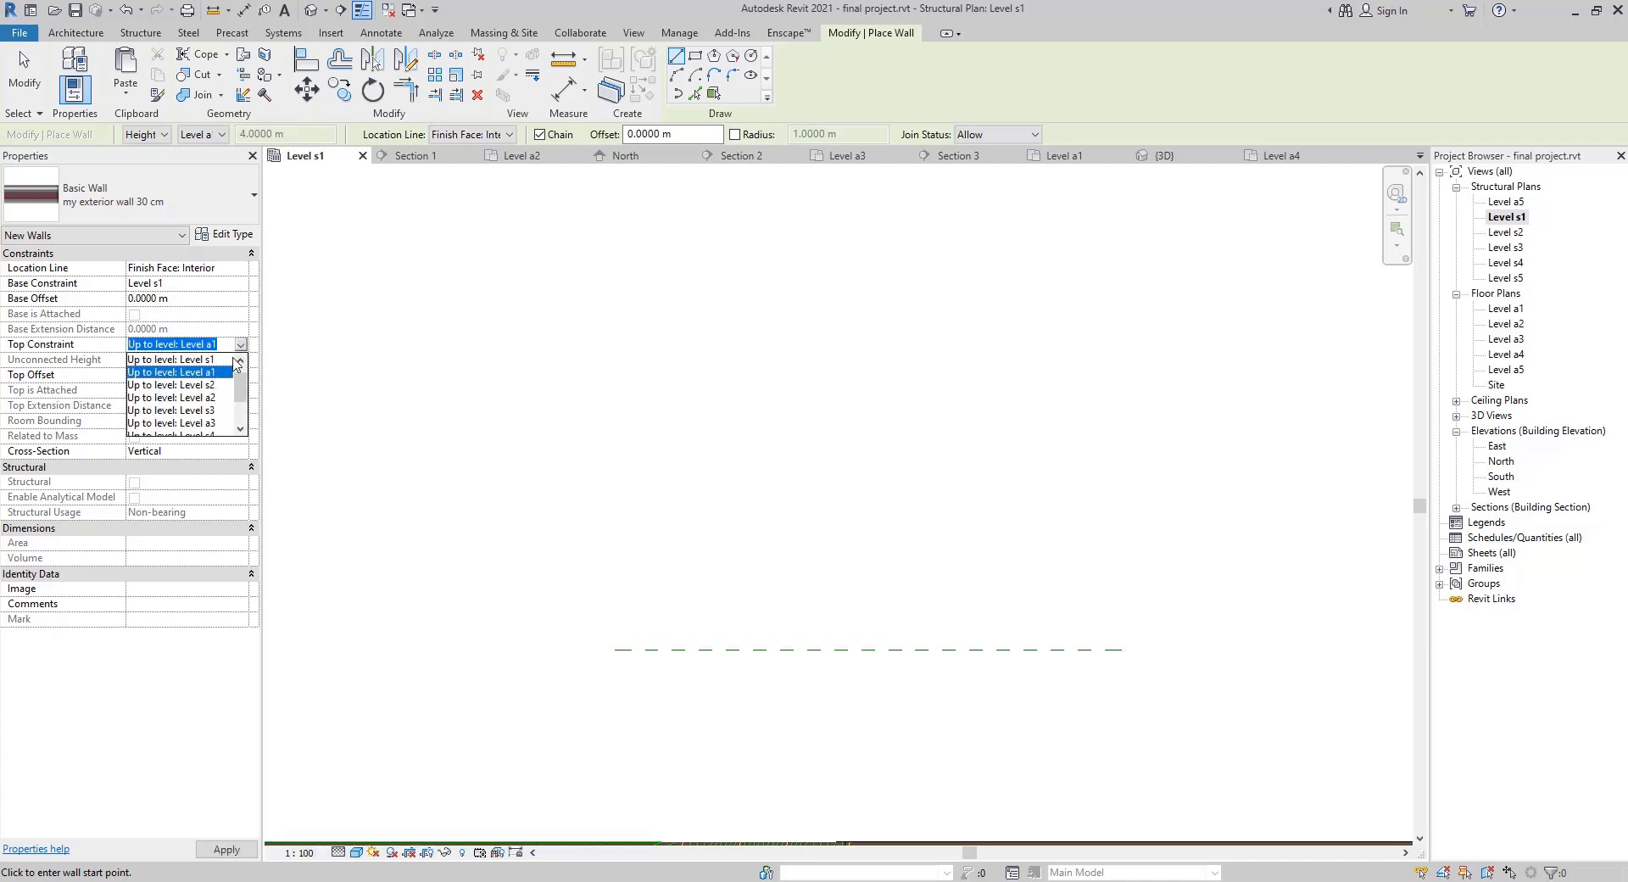
click(201, 385)
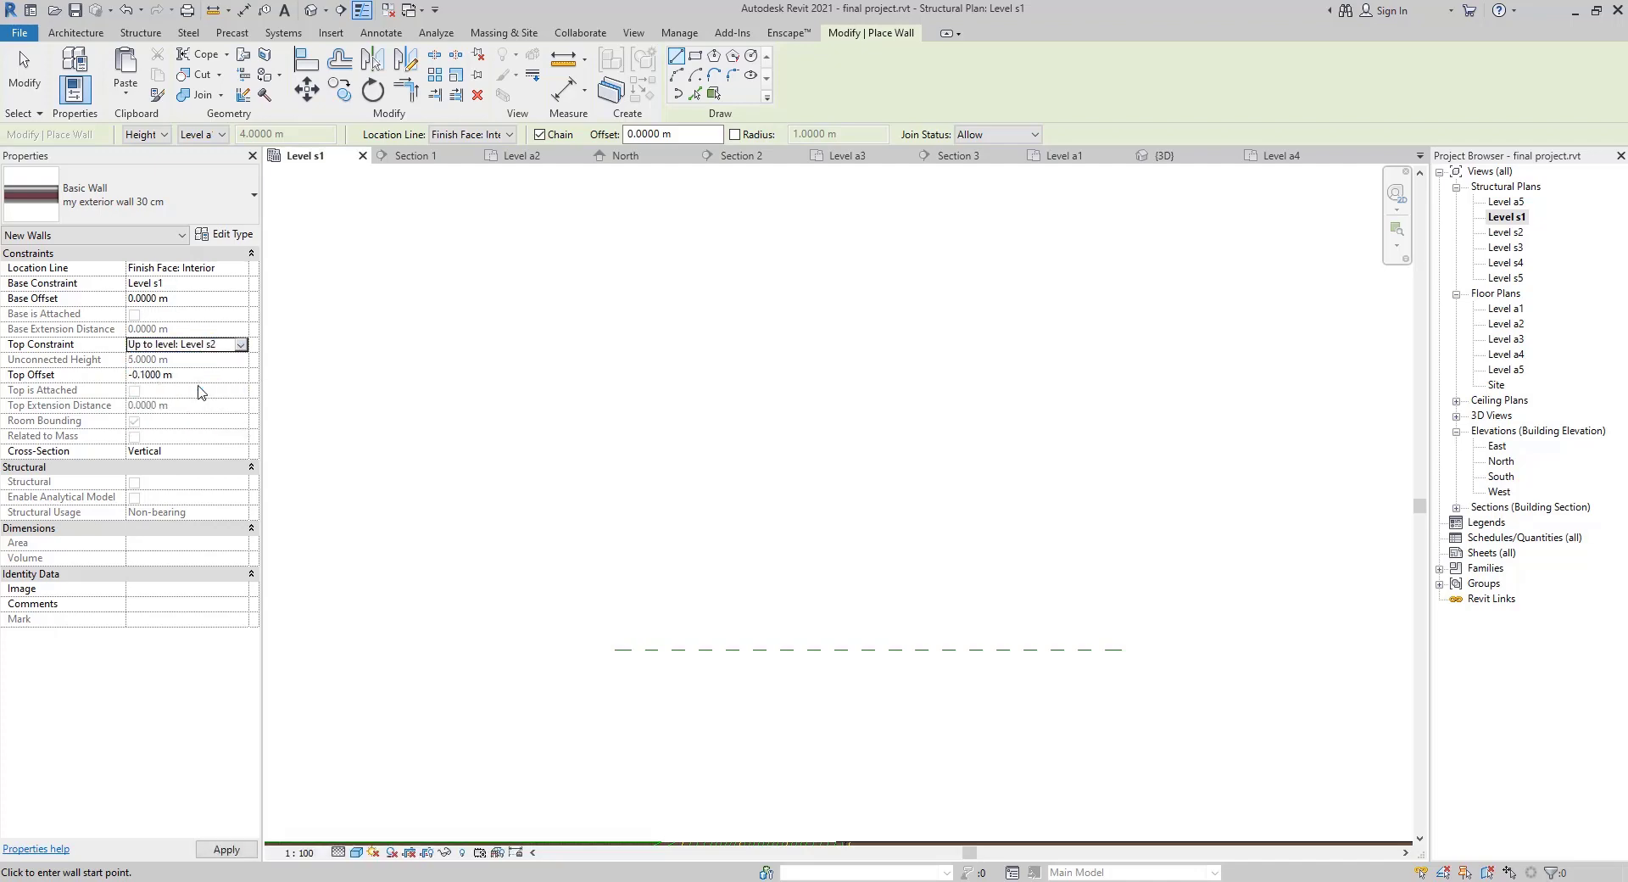
click(145, 202)
click(76, 475)
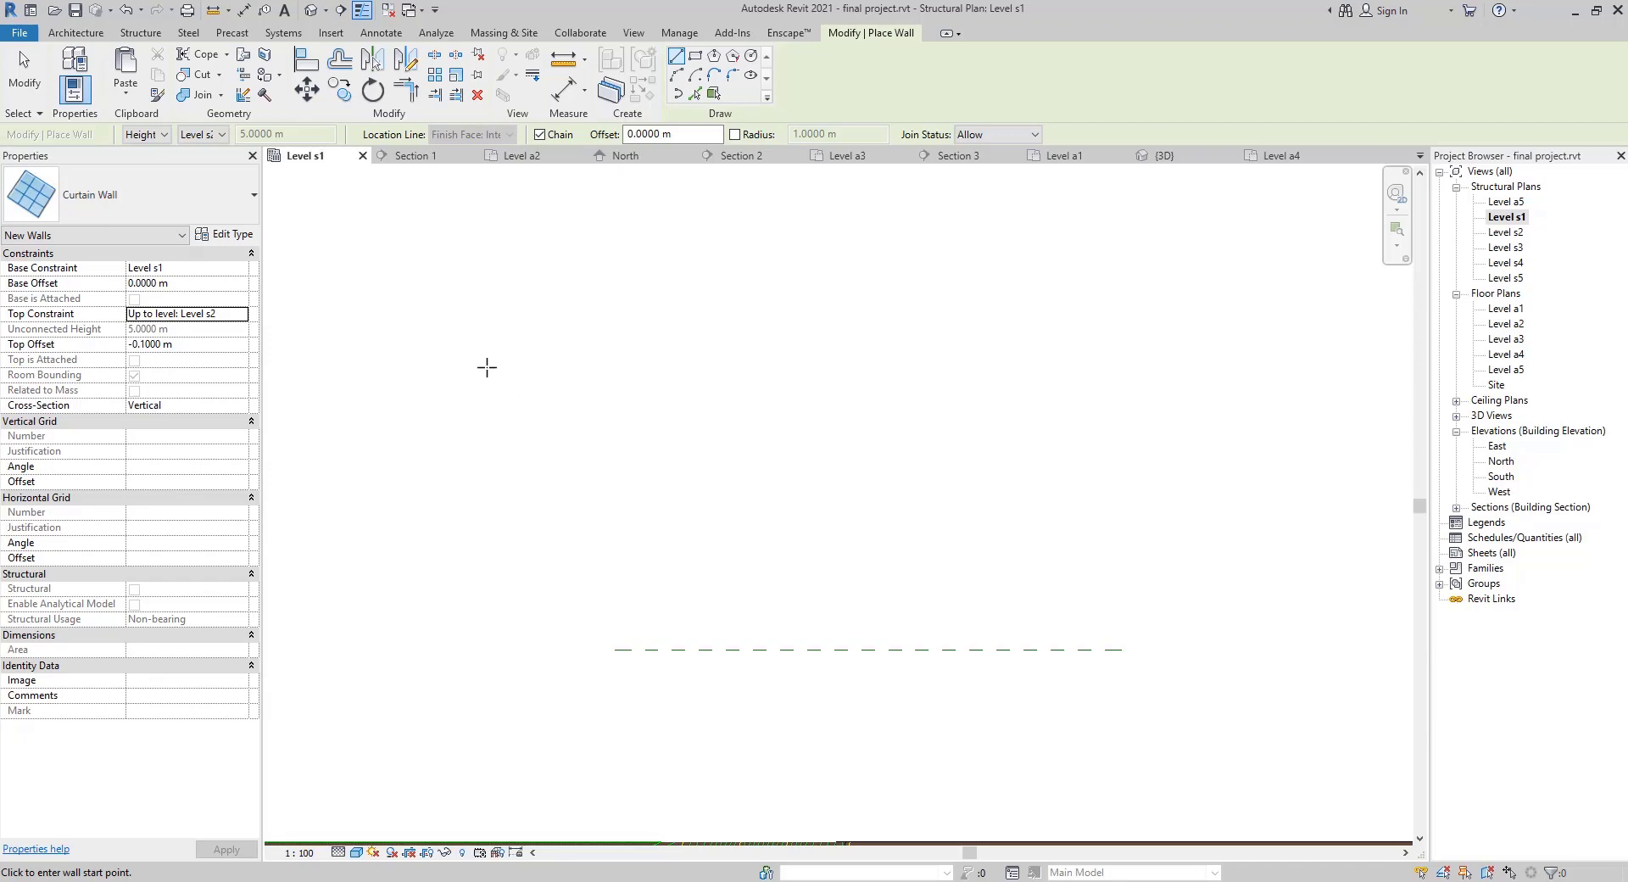
click(162, 135)
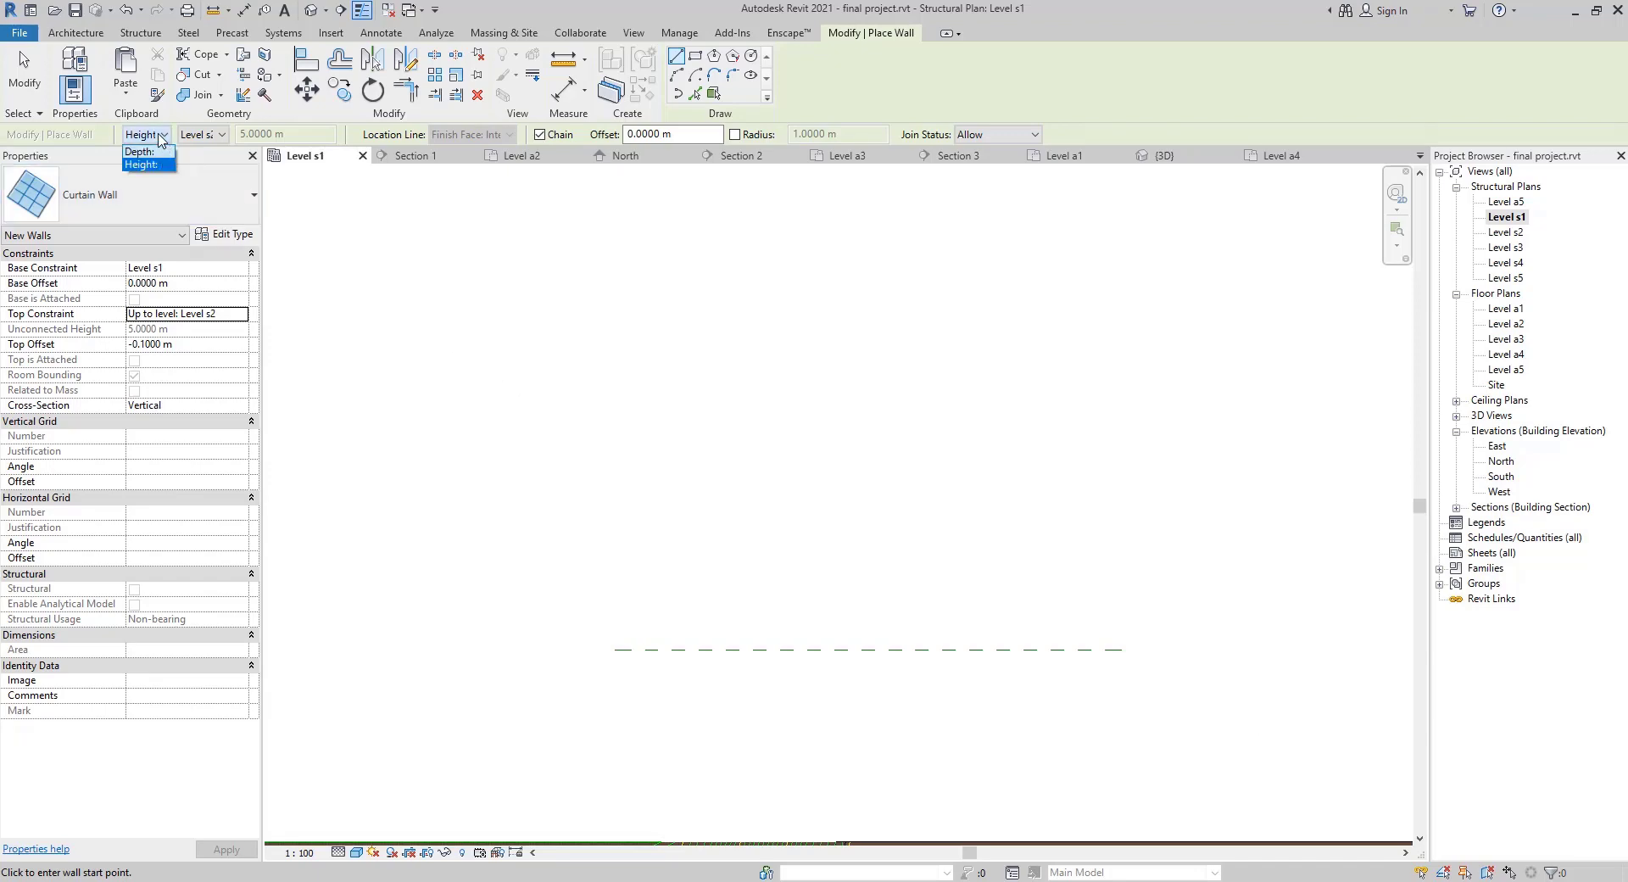
click(162, 138)
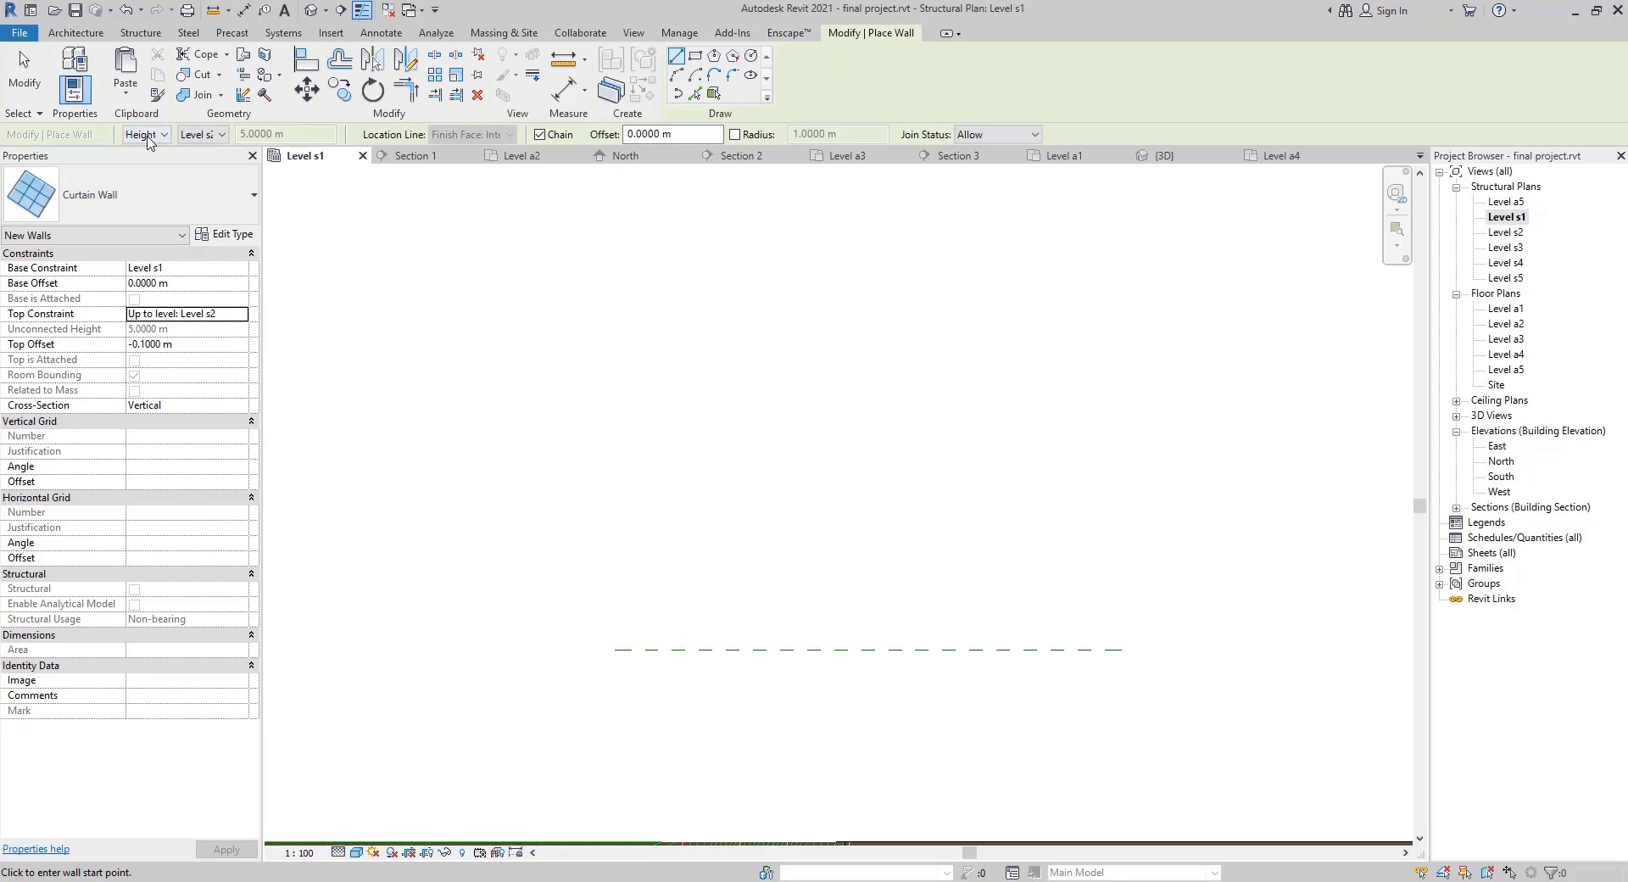
click(223, 136)
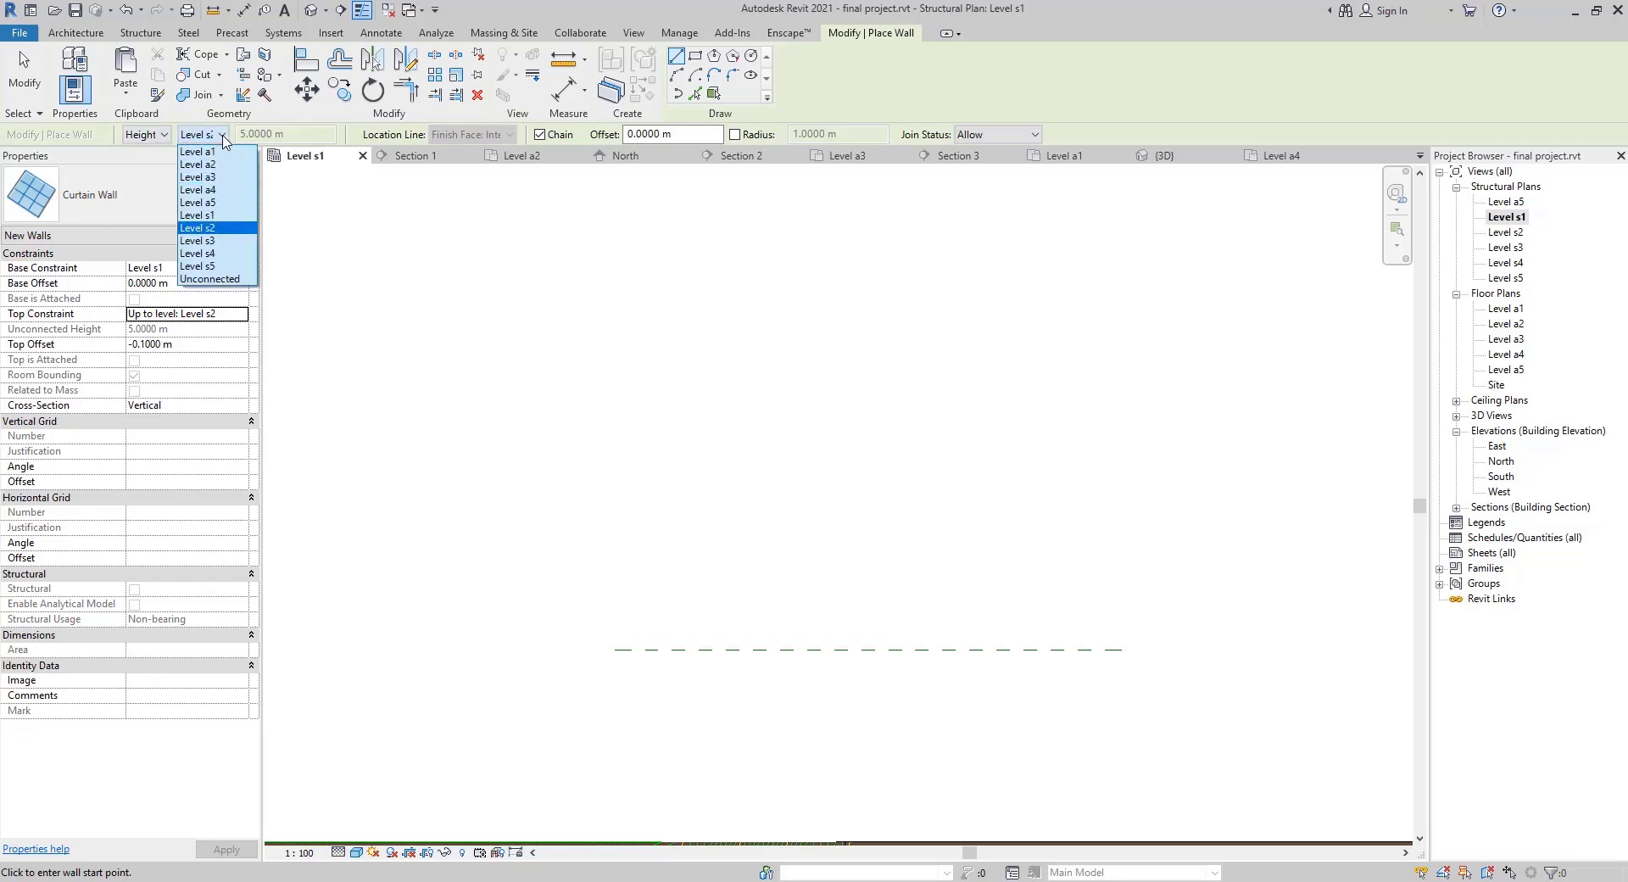
click(223, 138)
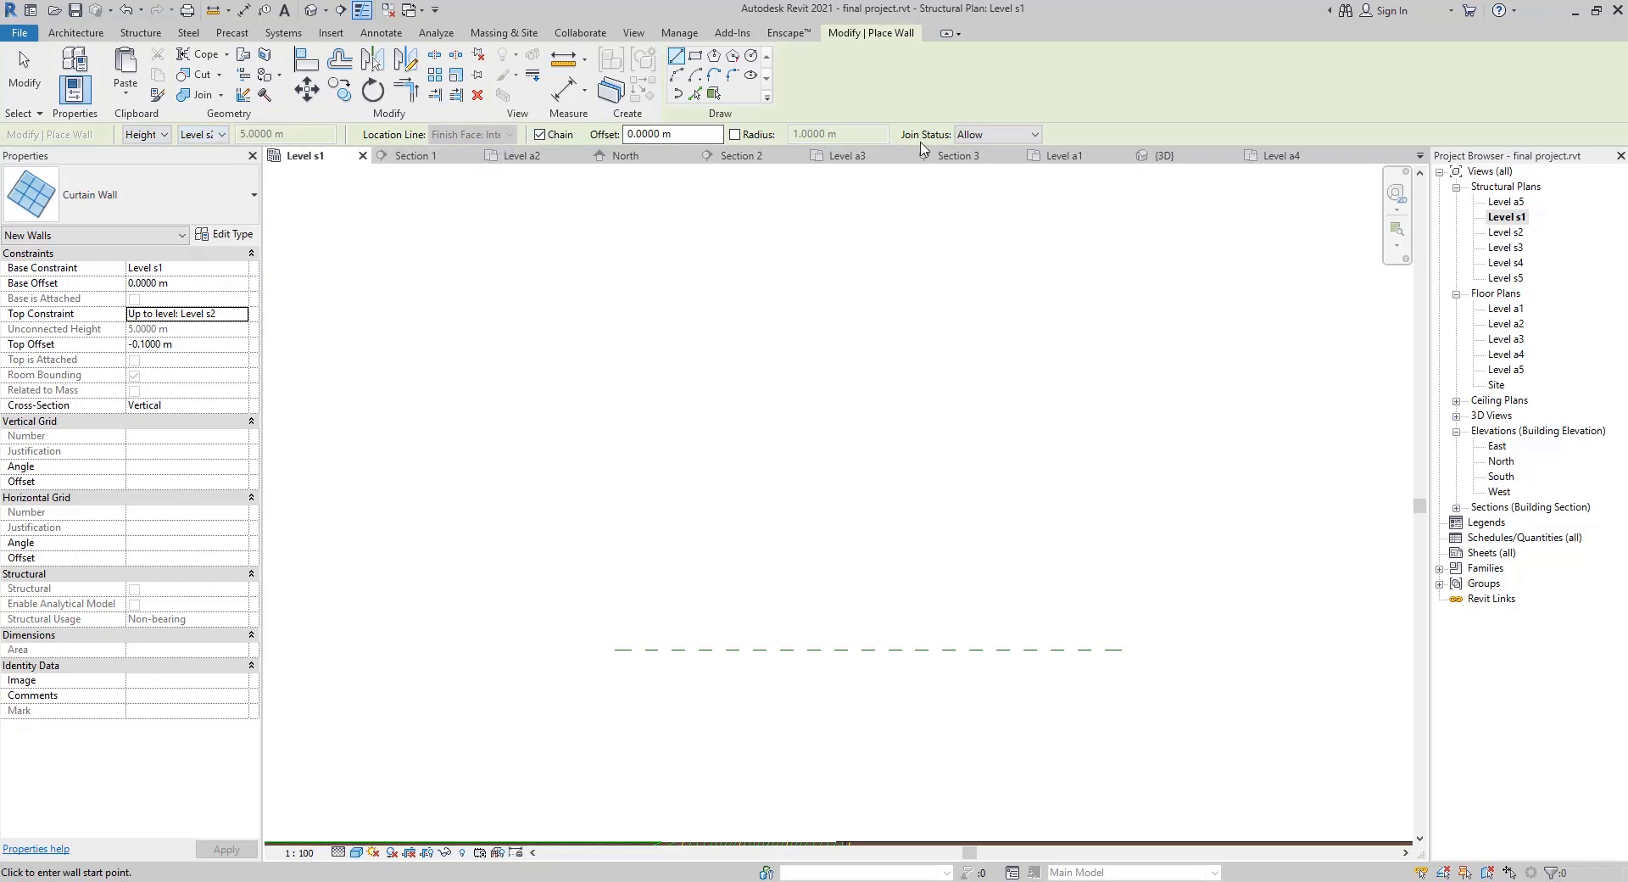
click(1014, 140)
click(1012, 140)
Draw a horizontal curtain wall about 11.2 m long just above the dashed line in the empty area
scroll(625, 590, up, 2)
click(603, 622)
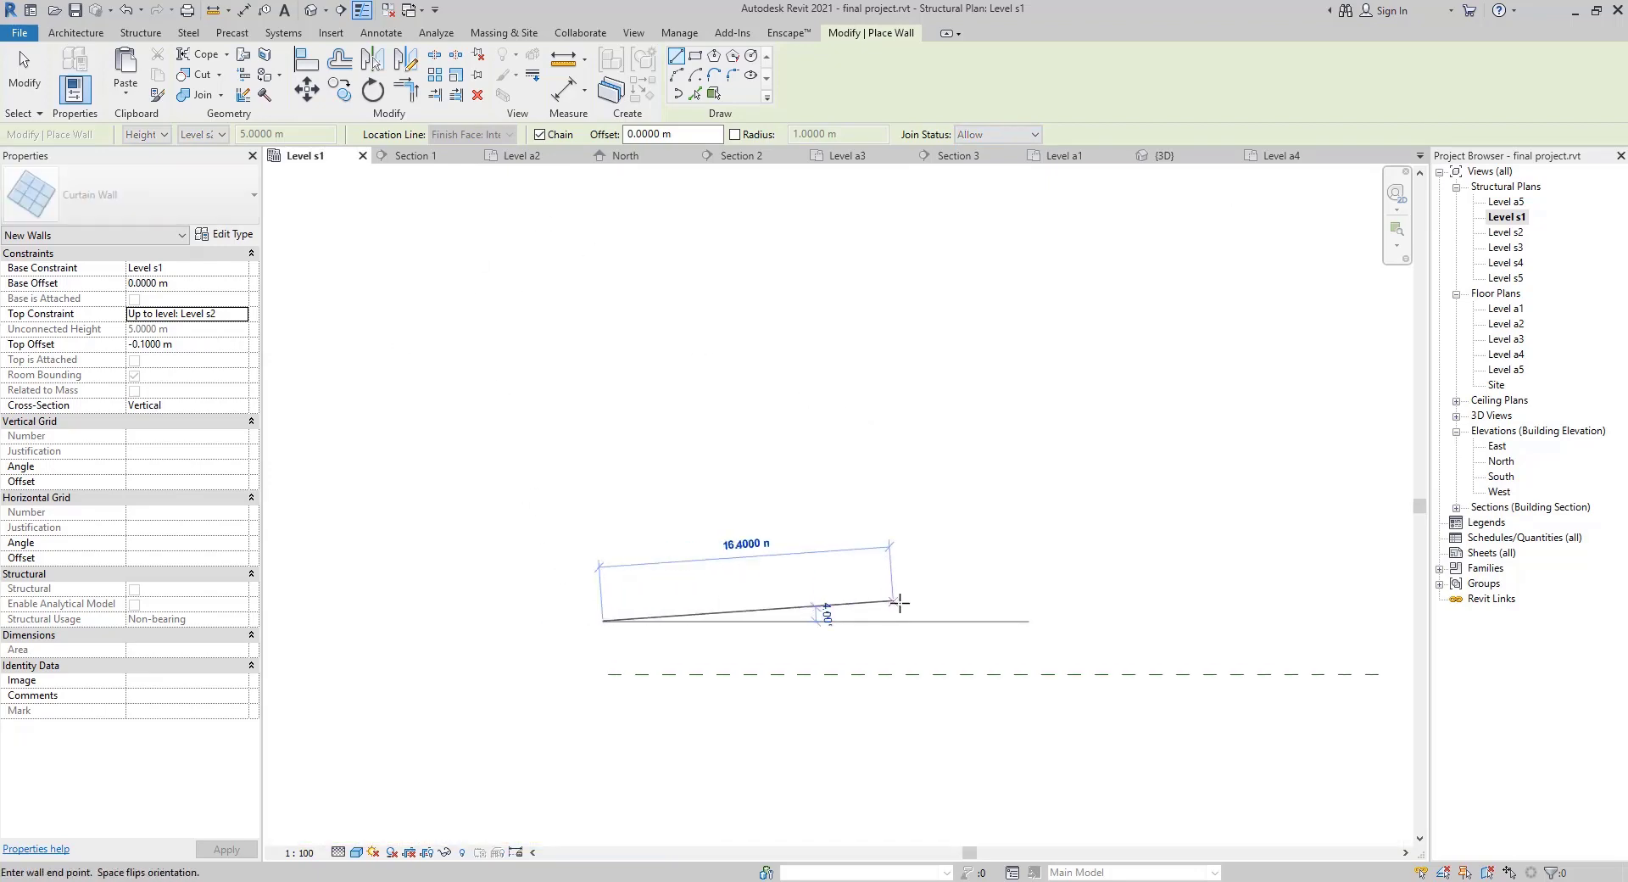
click(802, 621)
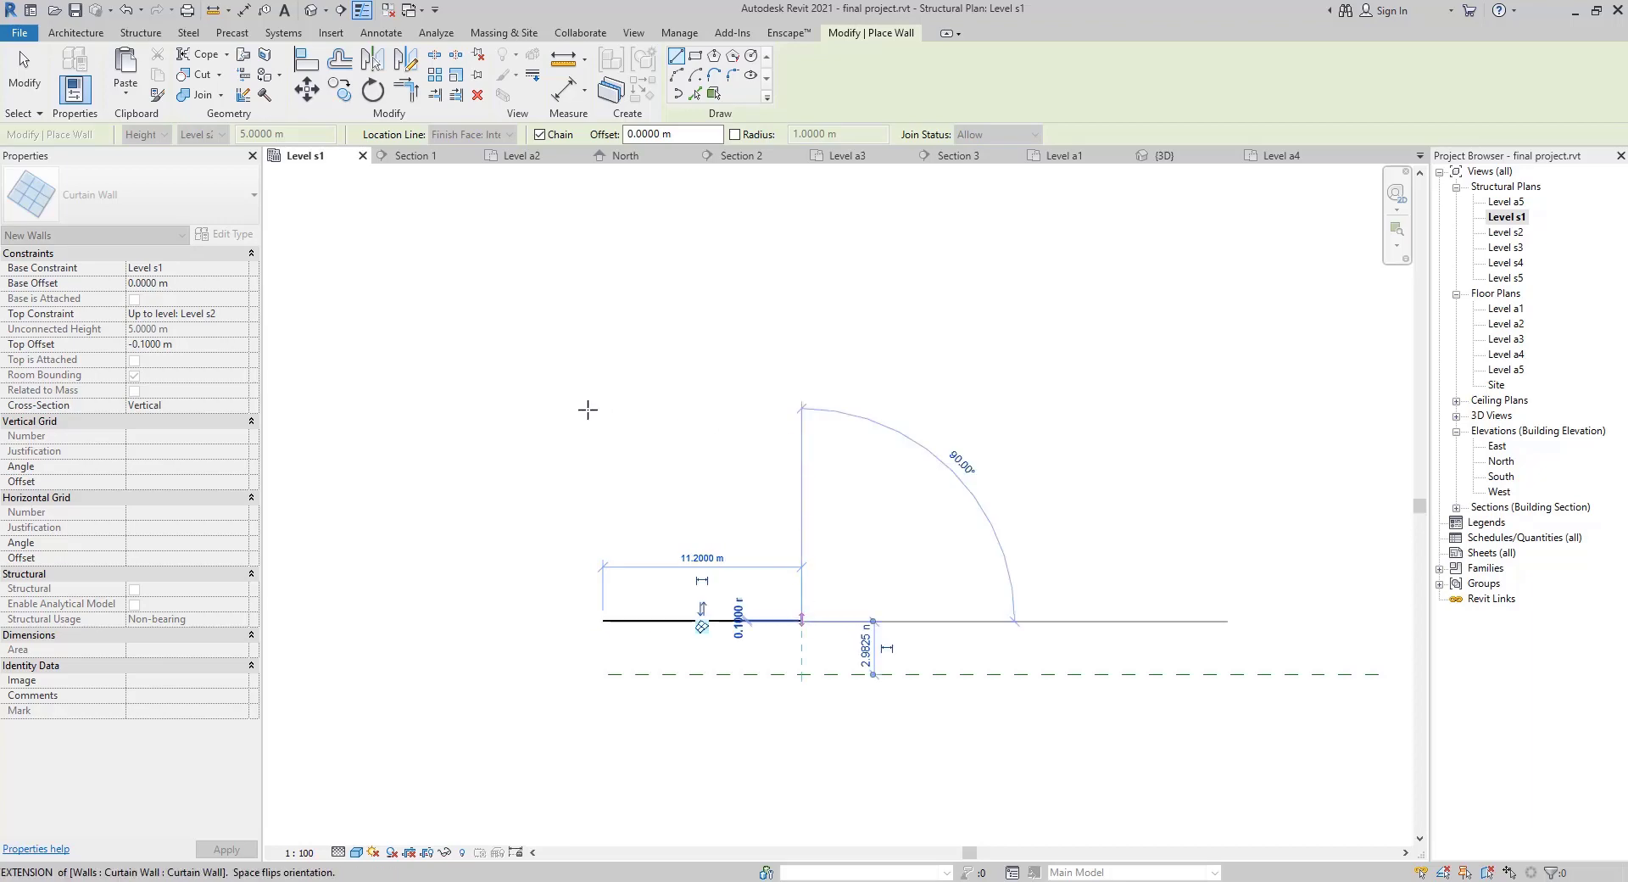
key(Escape)
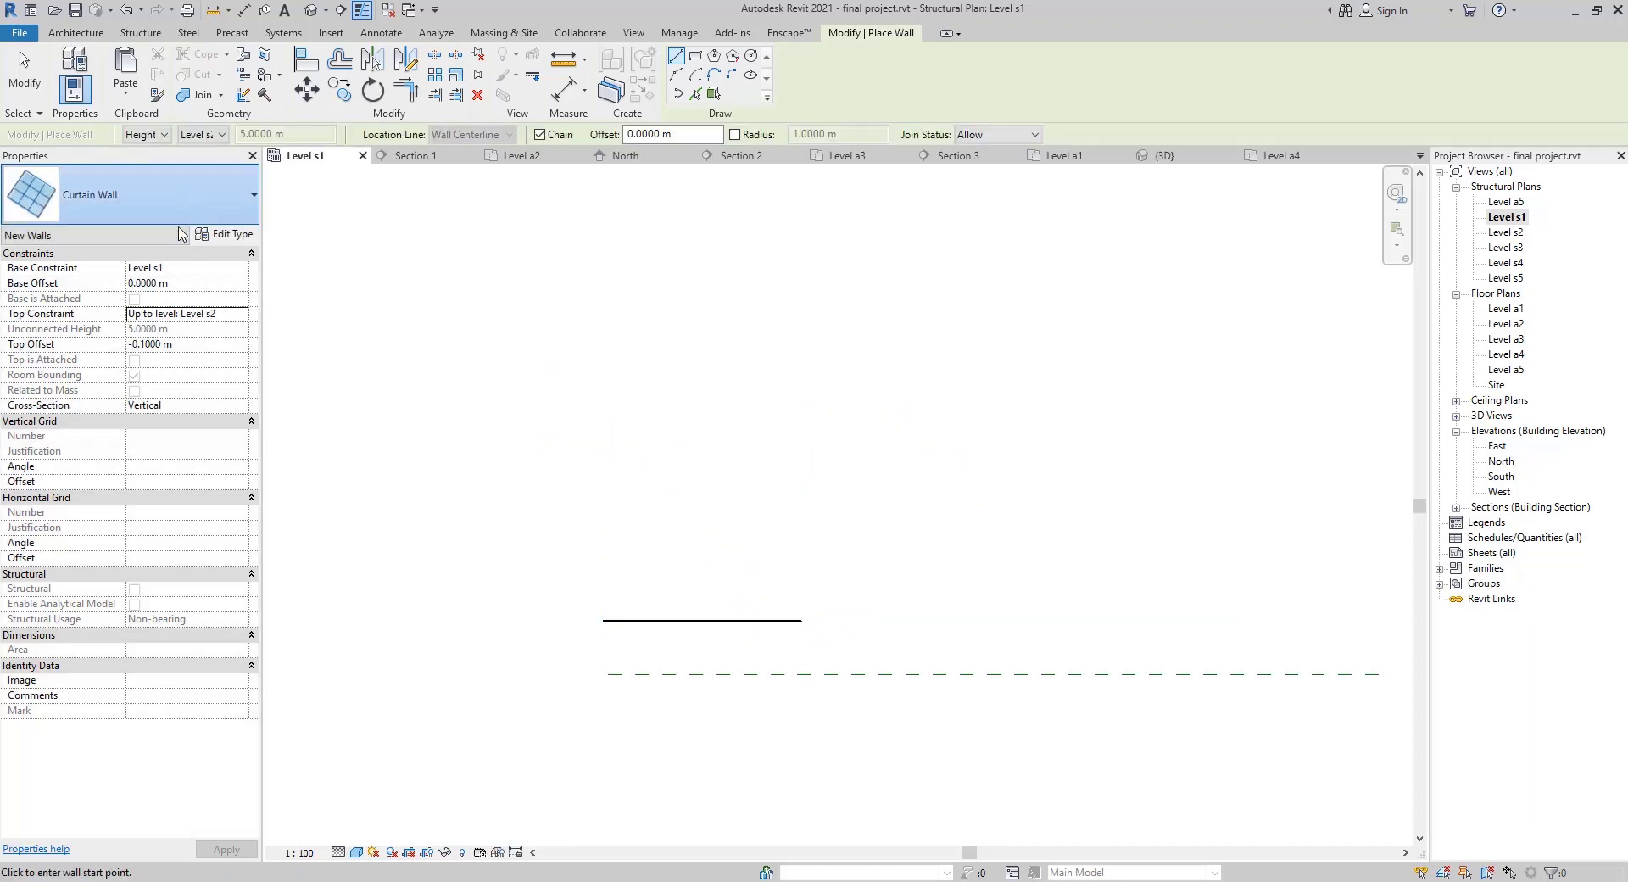
Draw a horizontal Exterior Glazing curtain wall about 11.7 m long, starting above the first curtain wall's right end
click(136, 195)
click(152, 434)
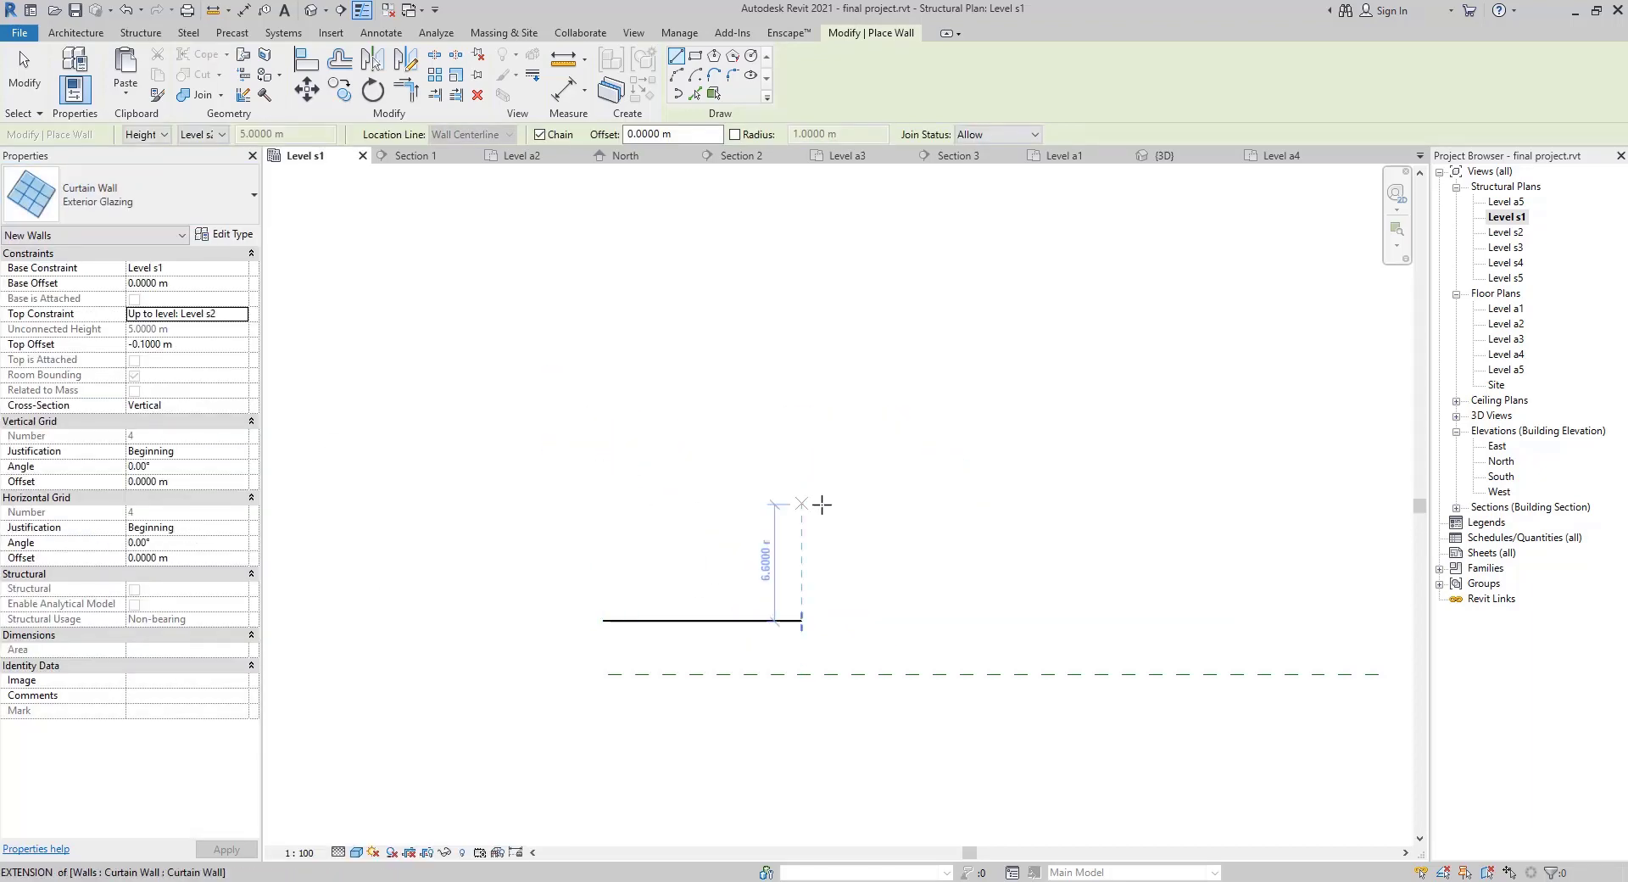
click(801, 506)
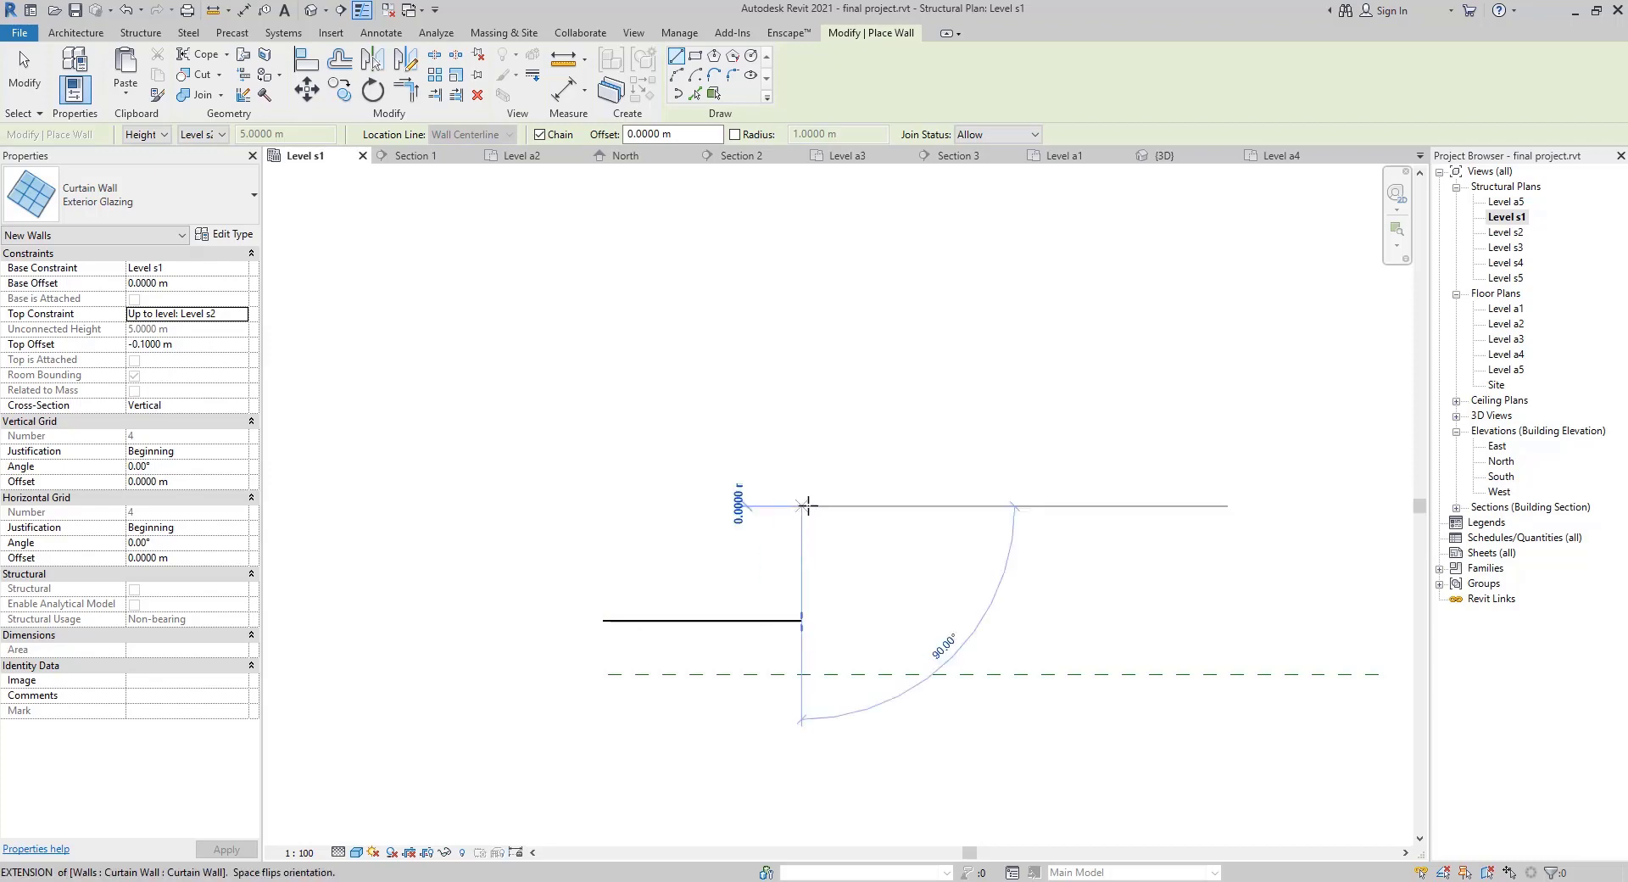
click(1009, 506)
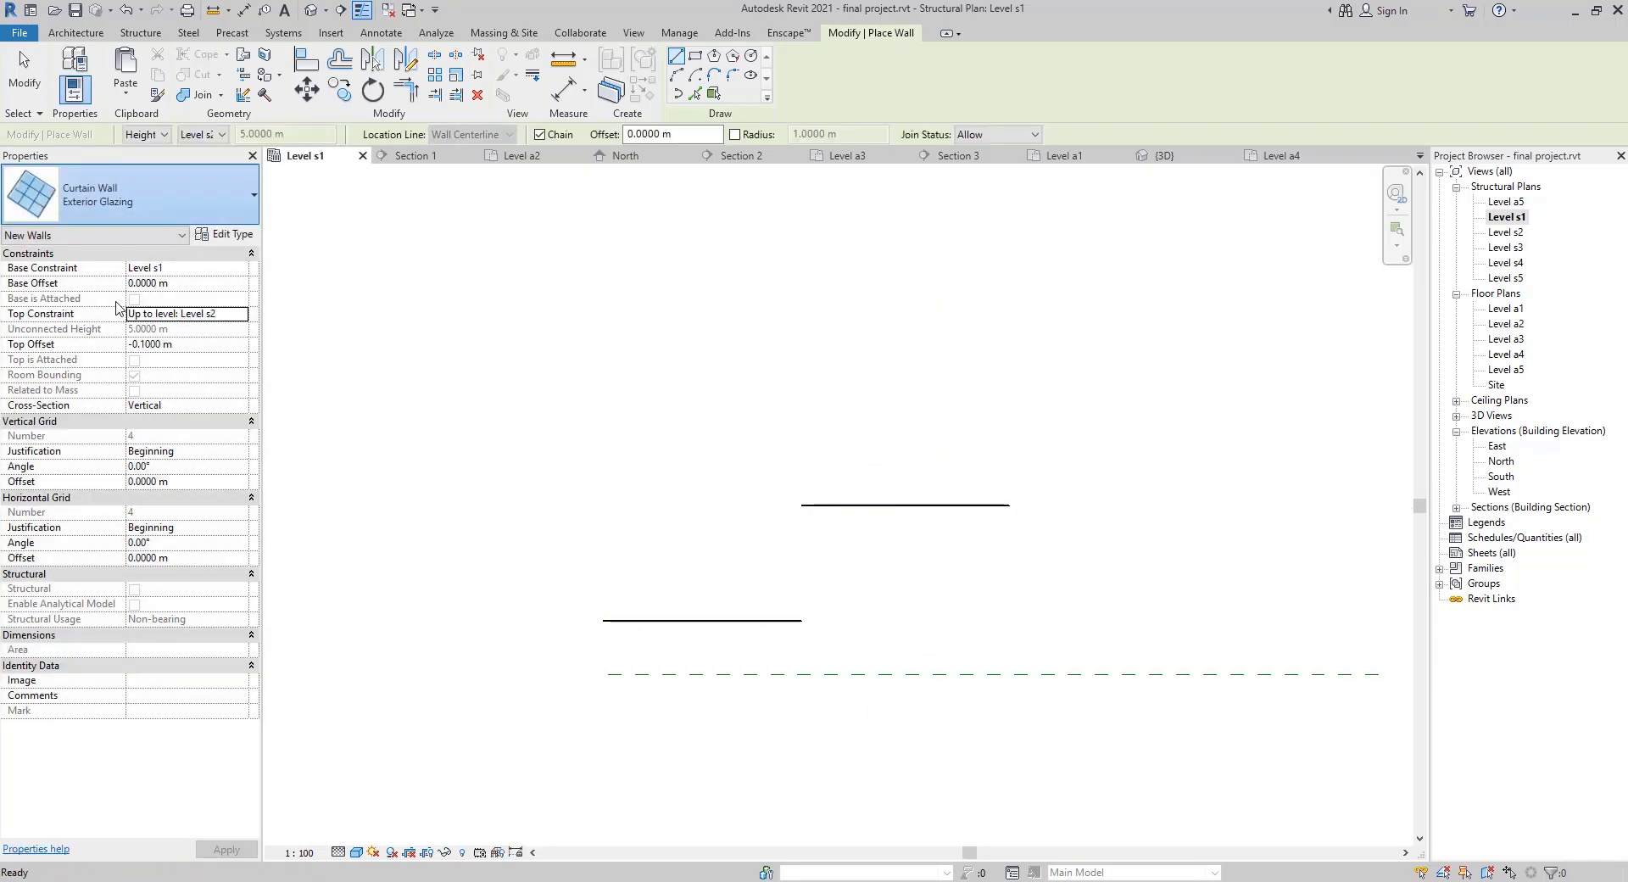
Draw a horizontal Storefront curtain wall about 9 m long, starting above the right end of the Exterior Glazing wall
click(141, 212)
click(84, 450)
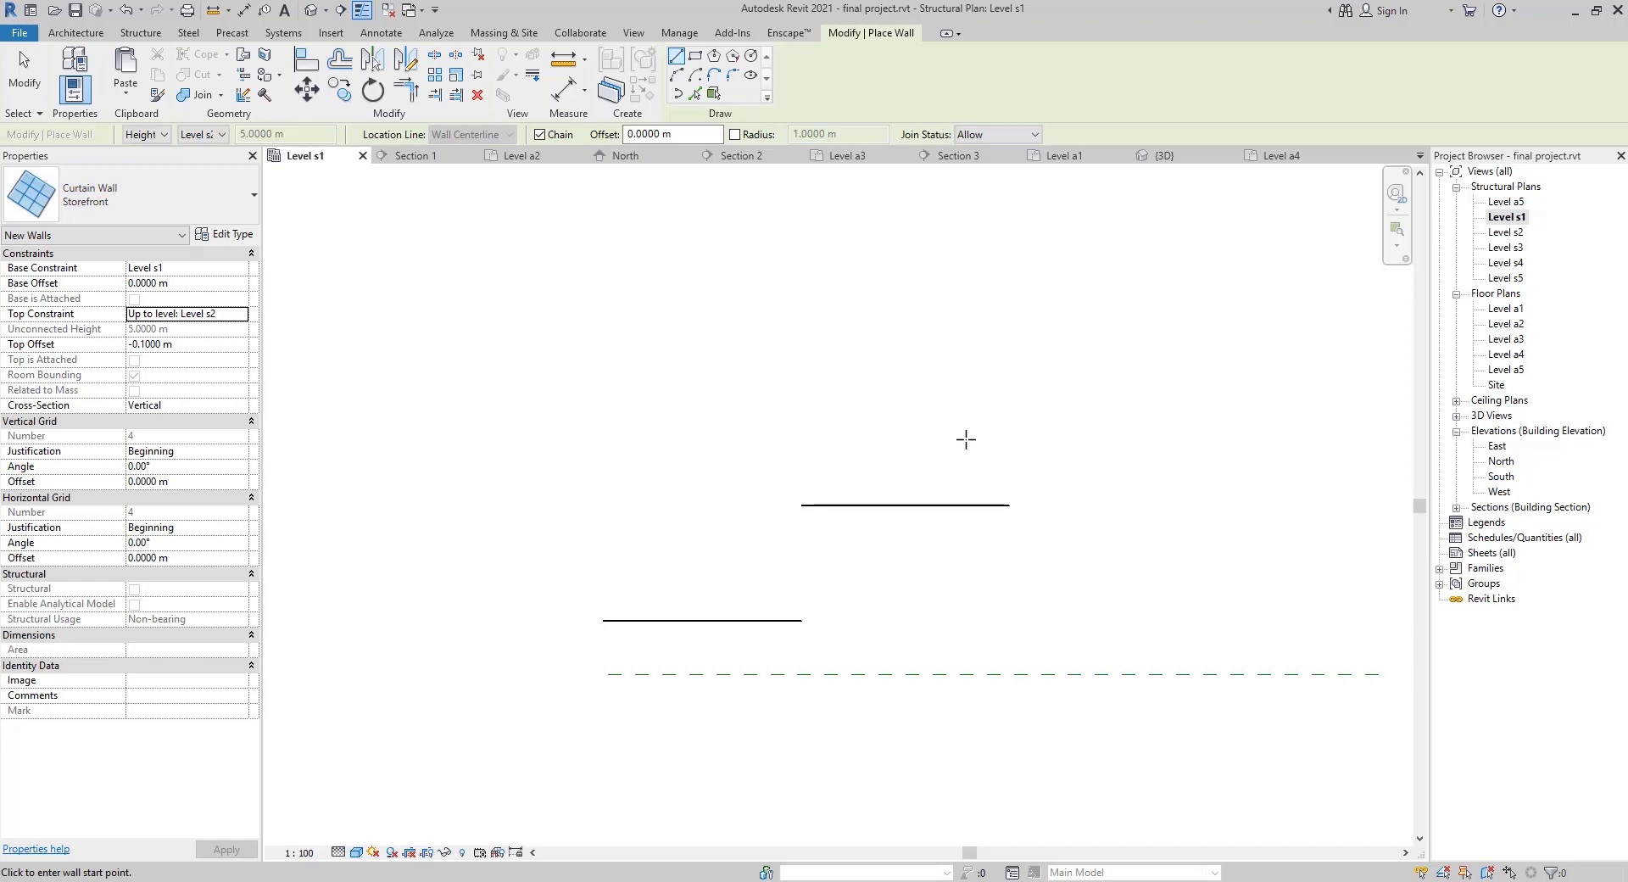
click(1009, 429)
click(1170, 429)
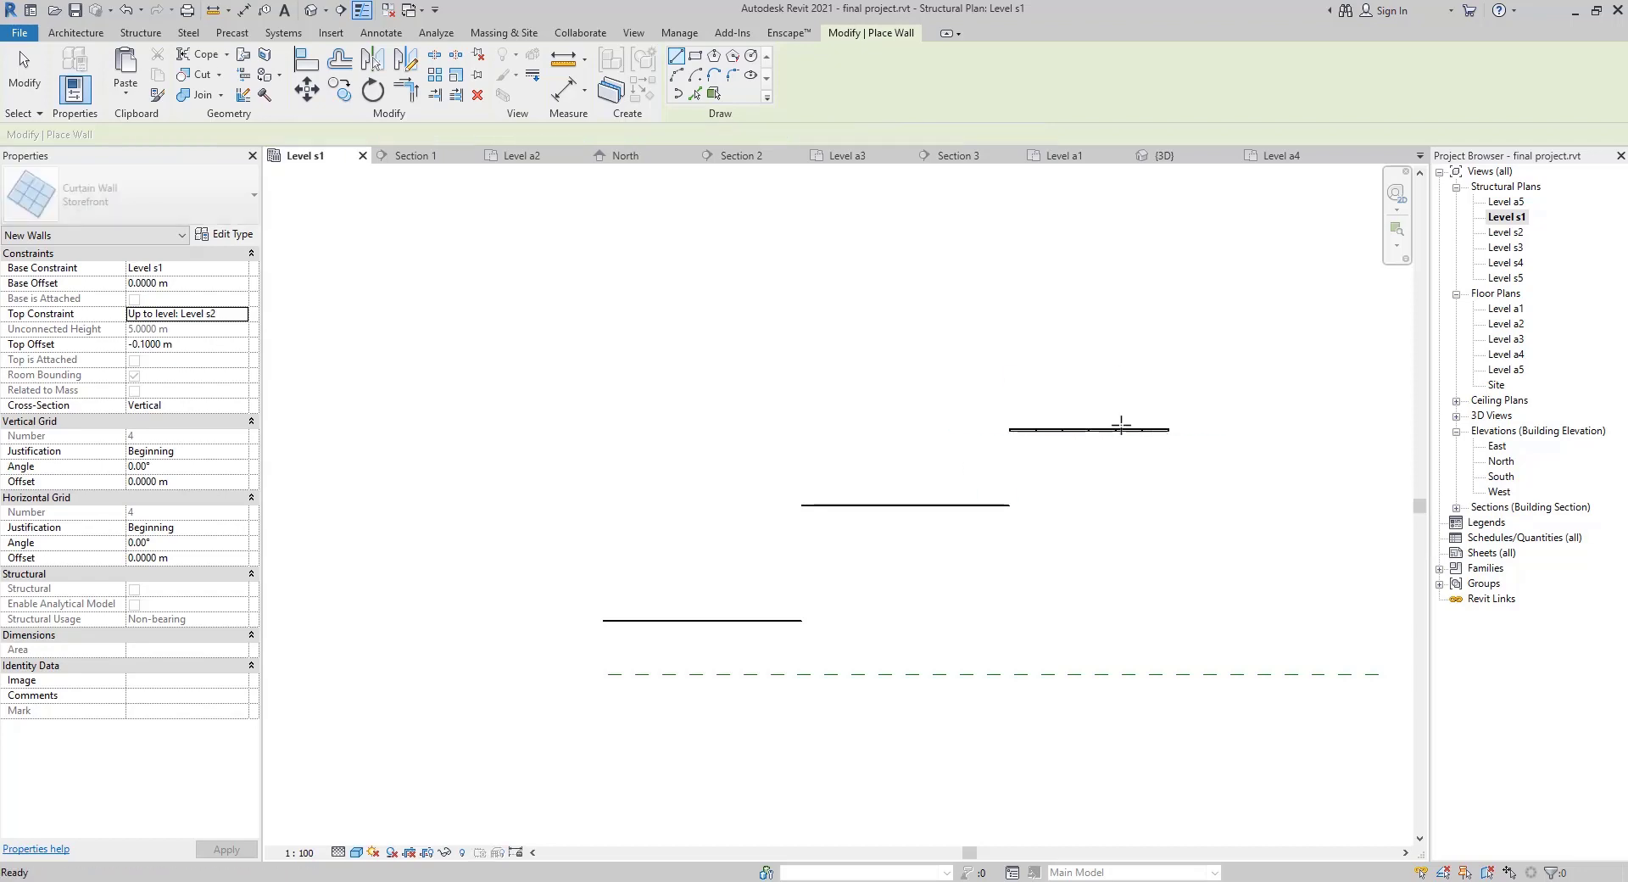
key(Escape)
key(Escape)
Show the three curtain walls in the default 3D view and select the Storefront wall
click(310, 12)
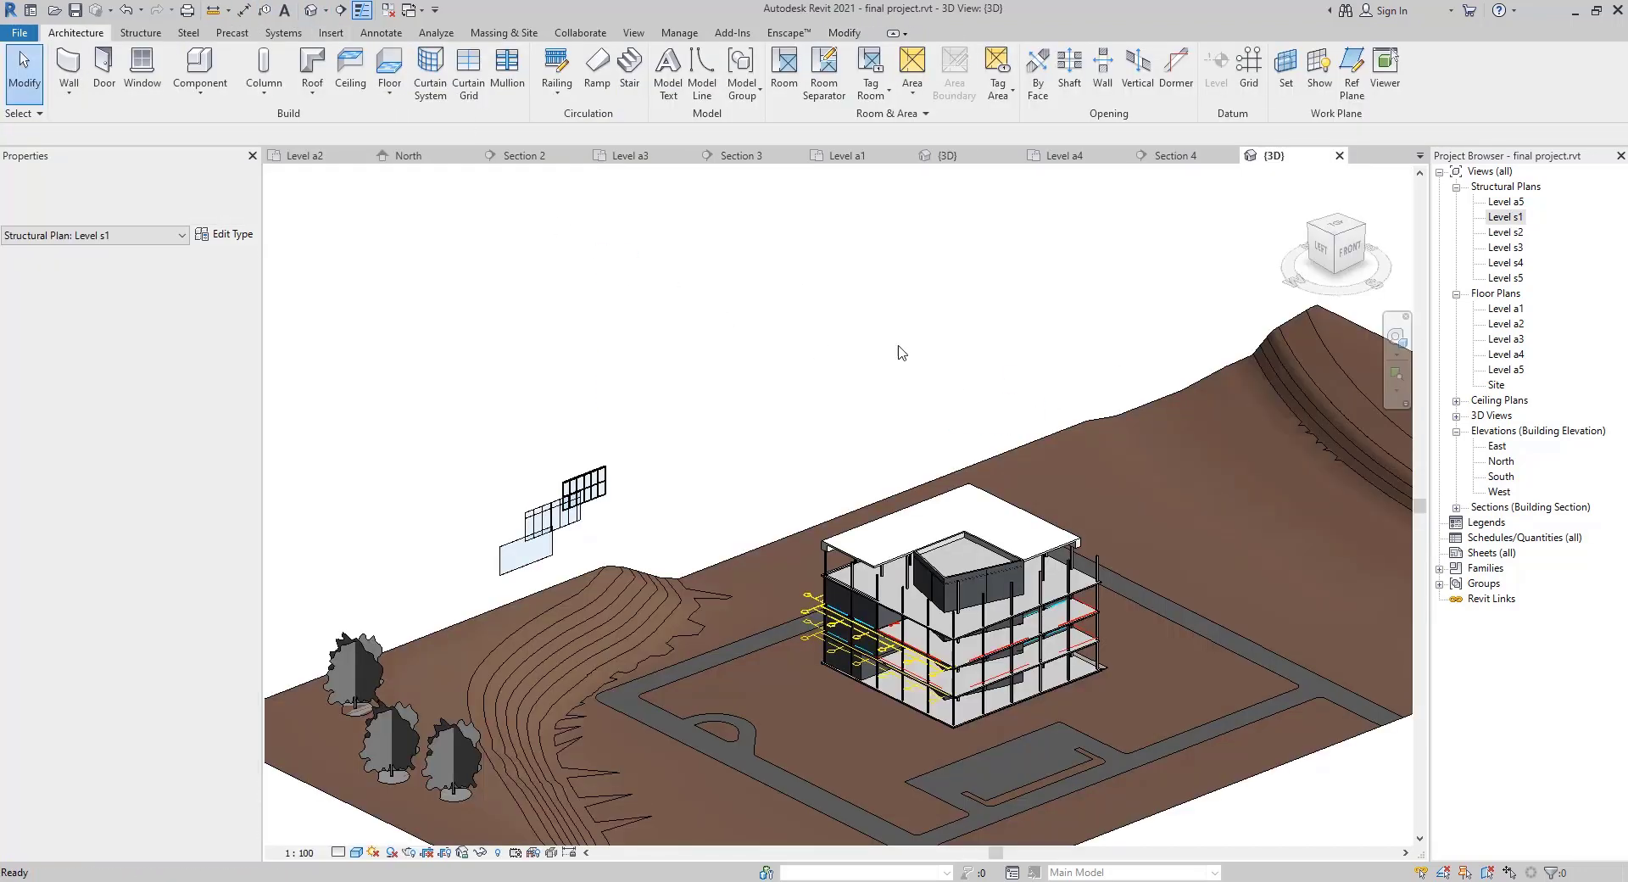
scroll(536, 536, up, 6)
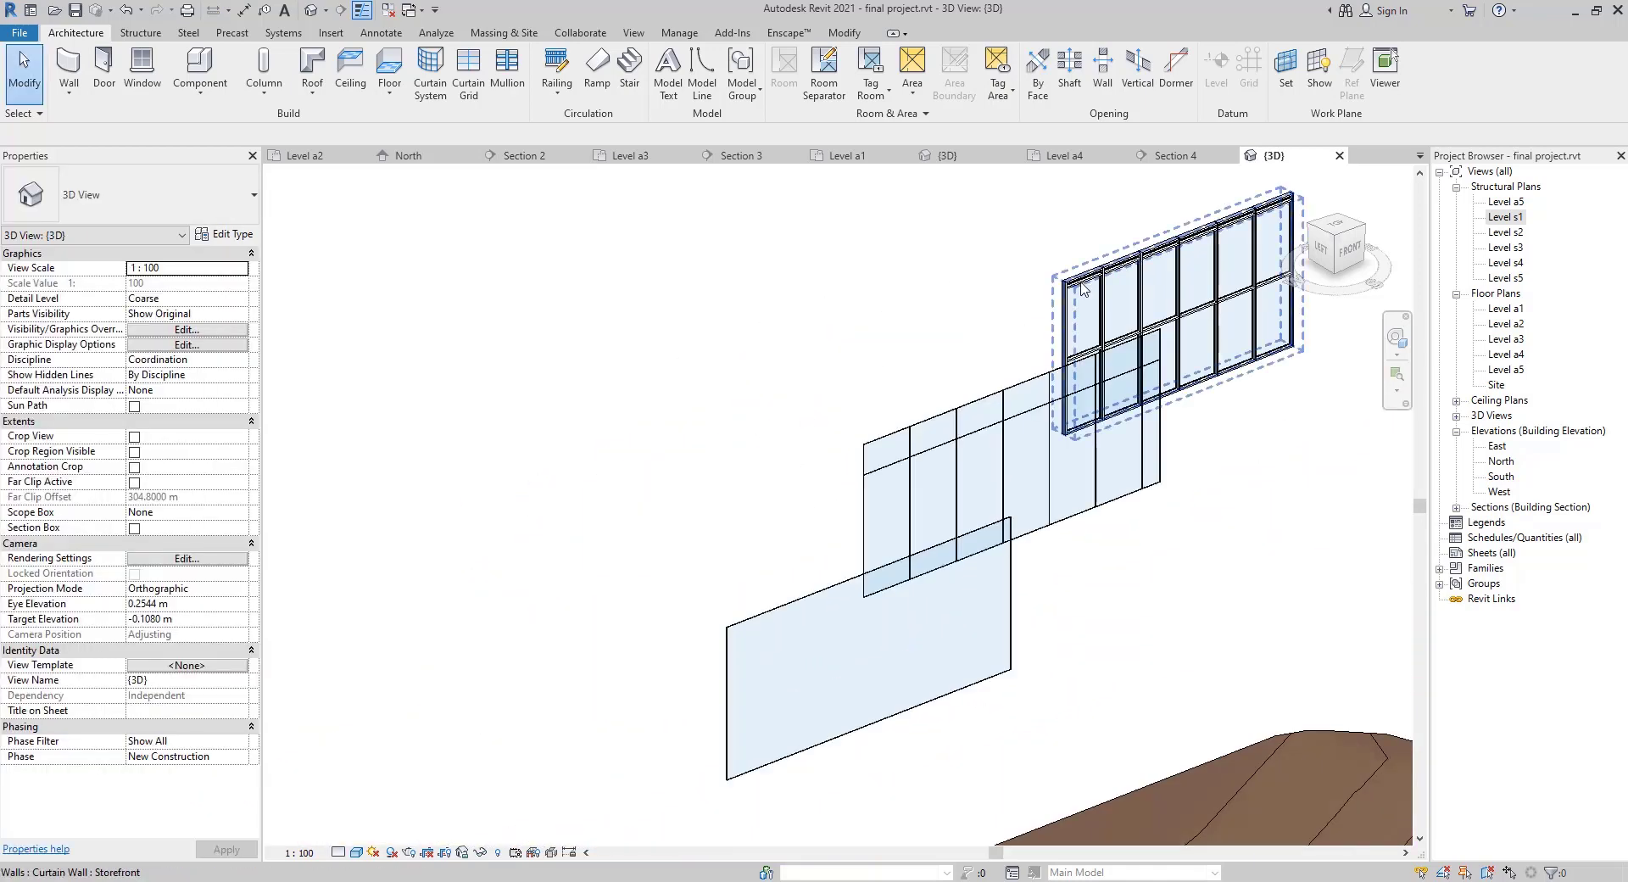
click(1083, 290)
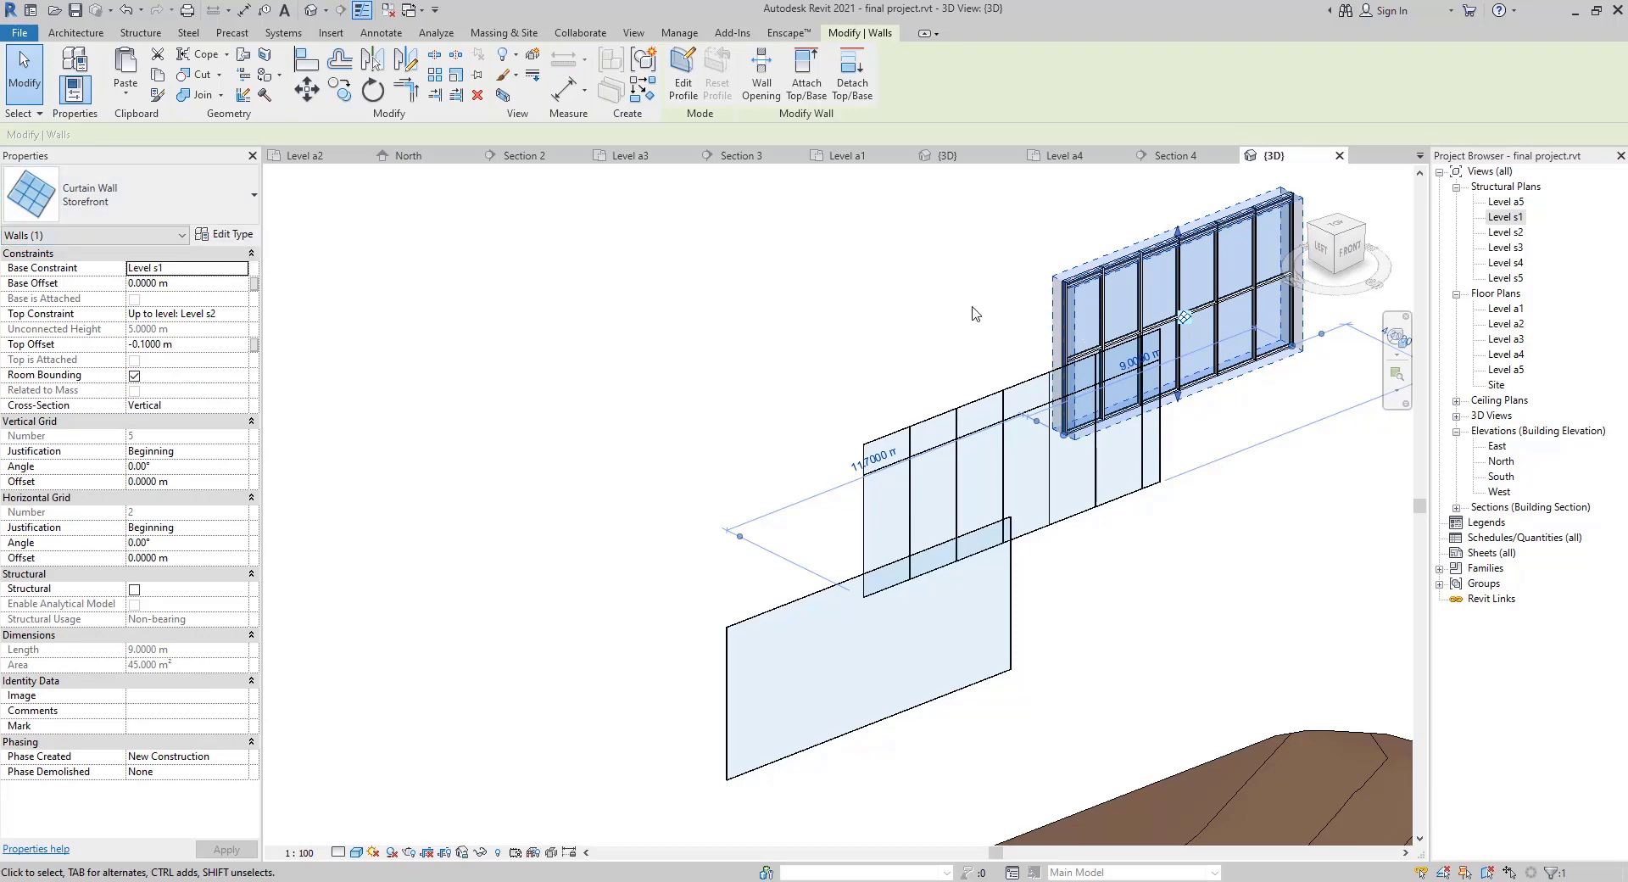
Compare the three walls in 3D by inspecting the properties of the Exterior Glazing wall and the plain Curtain Wall
scroll(792, 411, up, 2)
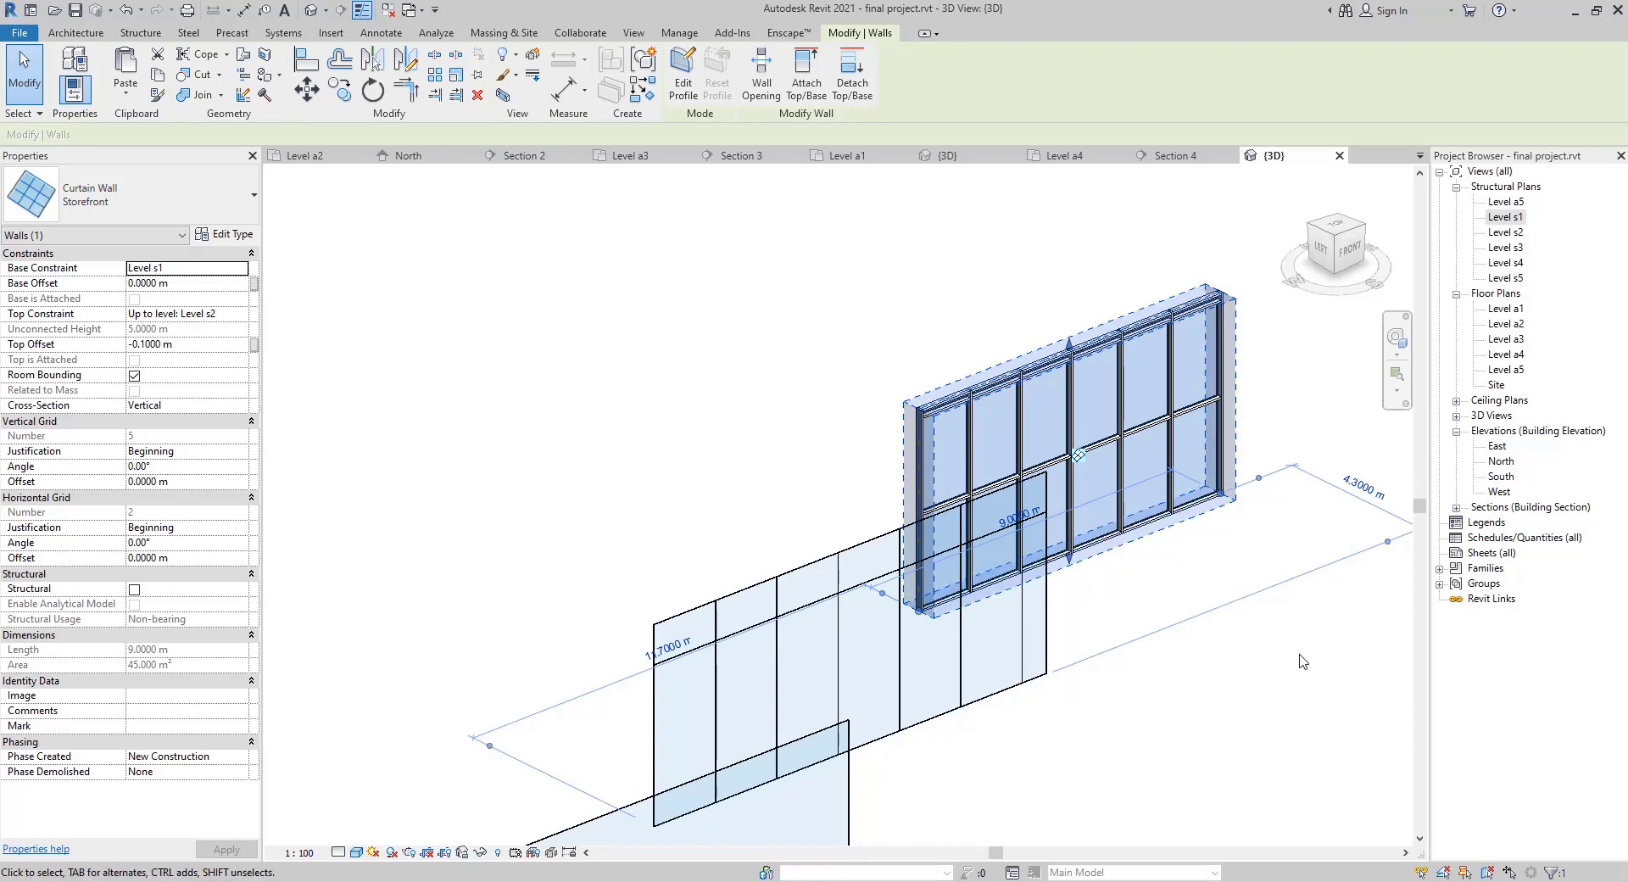
scroll(782, 592, up, 1)
middle_drag(787, 601, 962, 475)
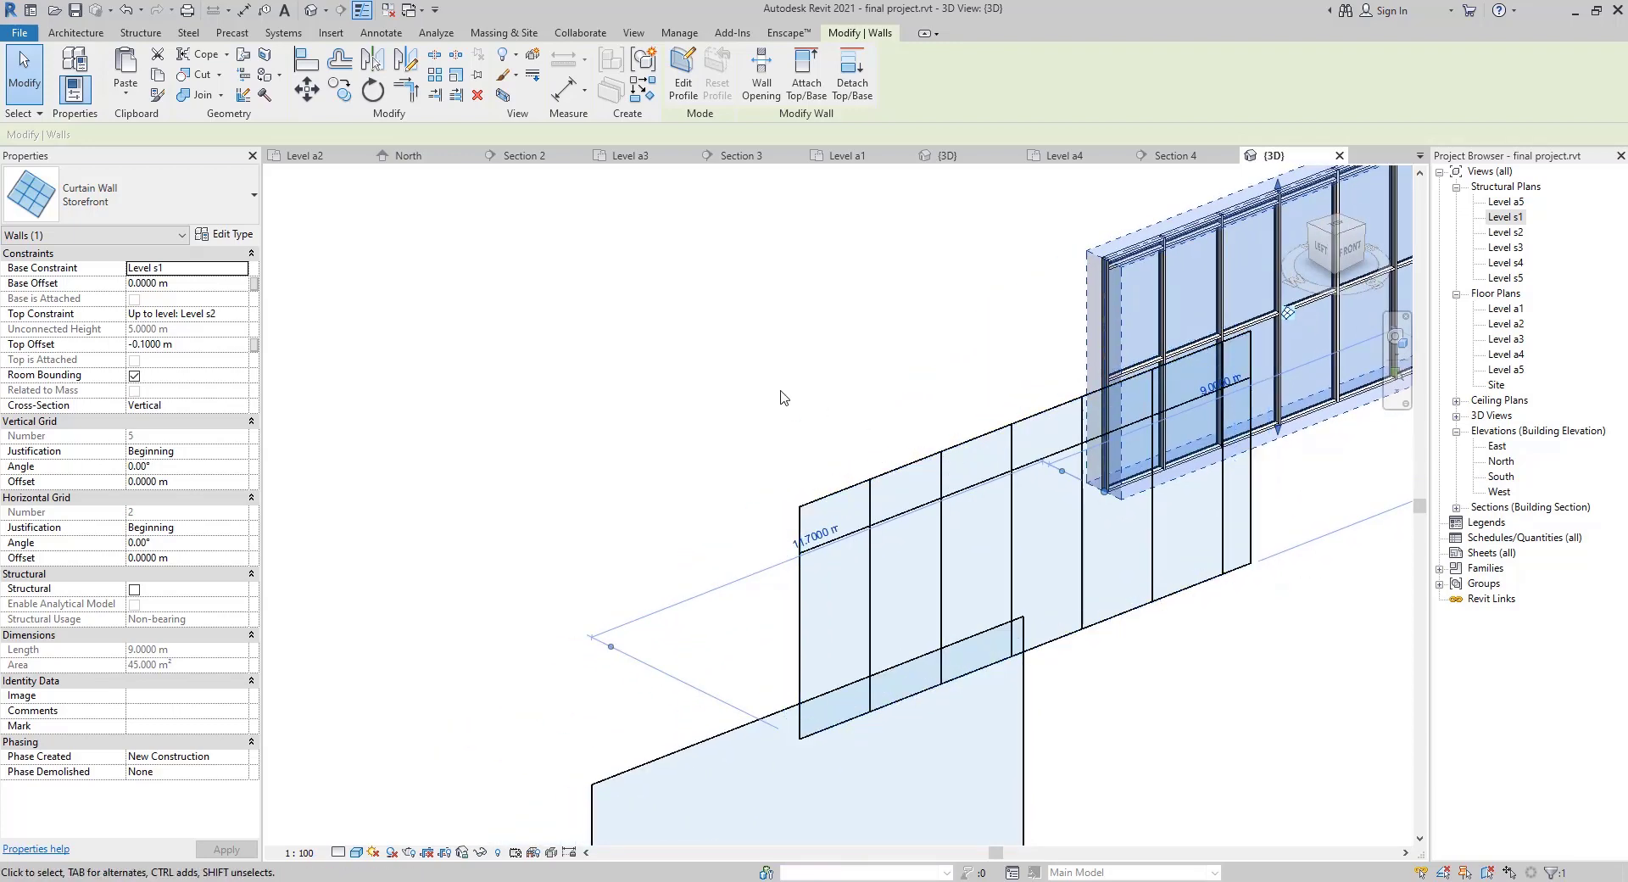
click(822, 496)
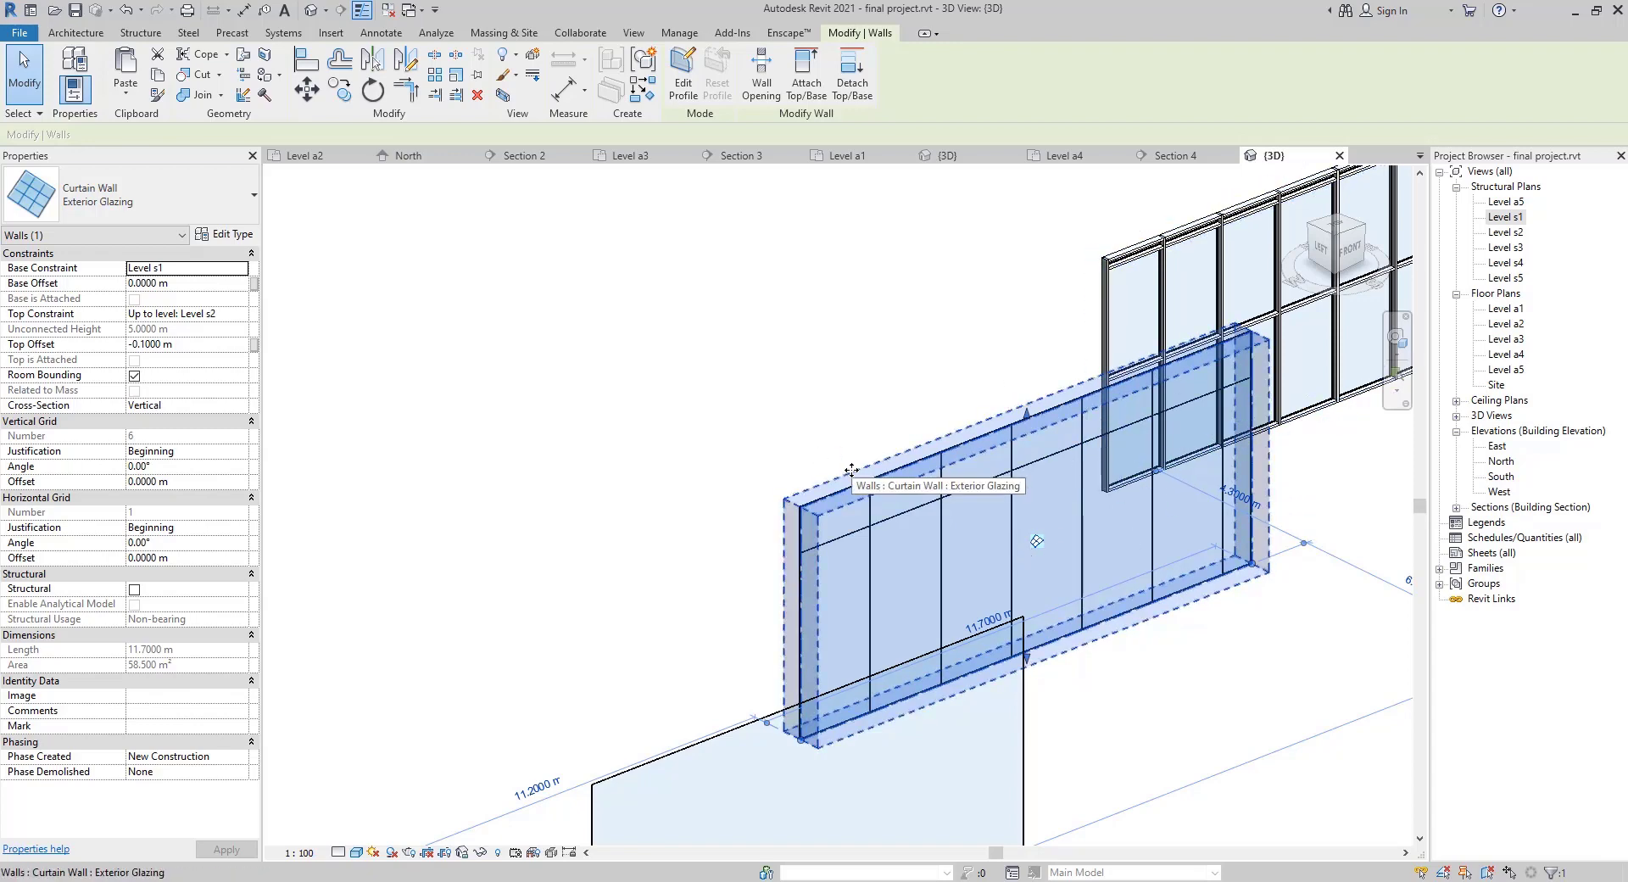
middle_drag(618, 657, 741, 460)
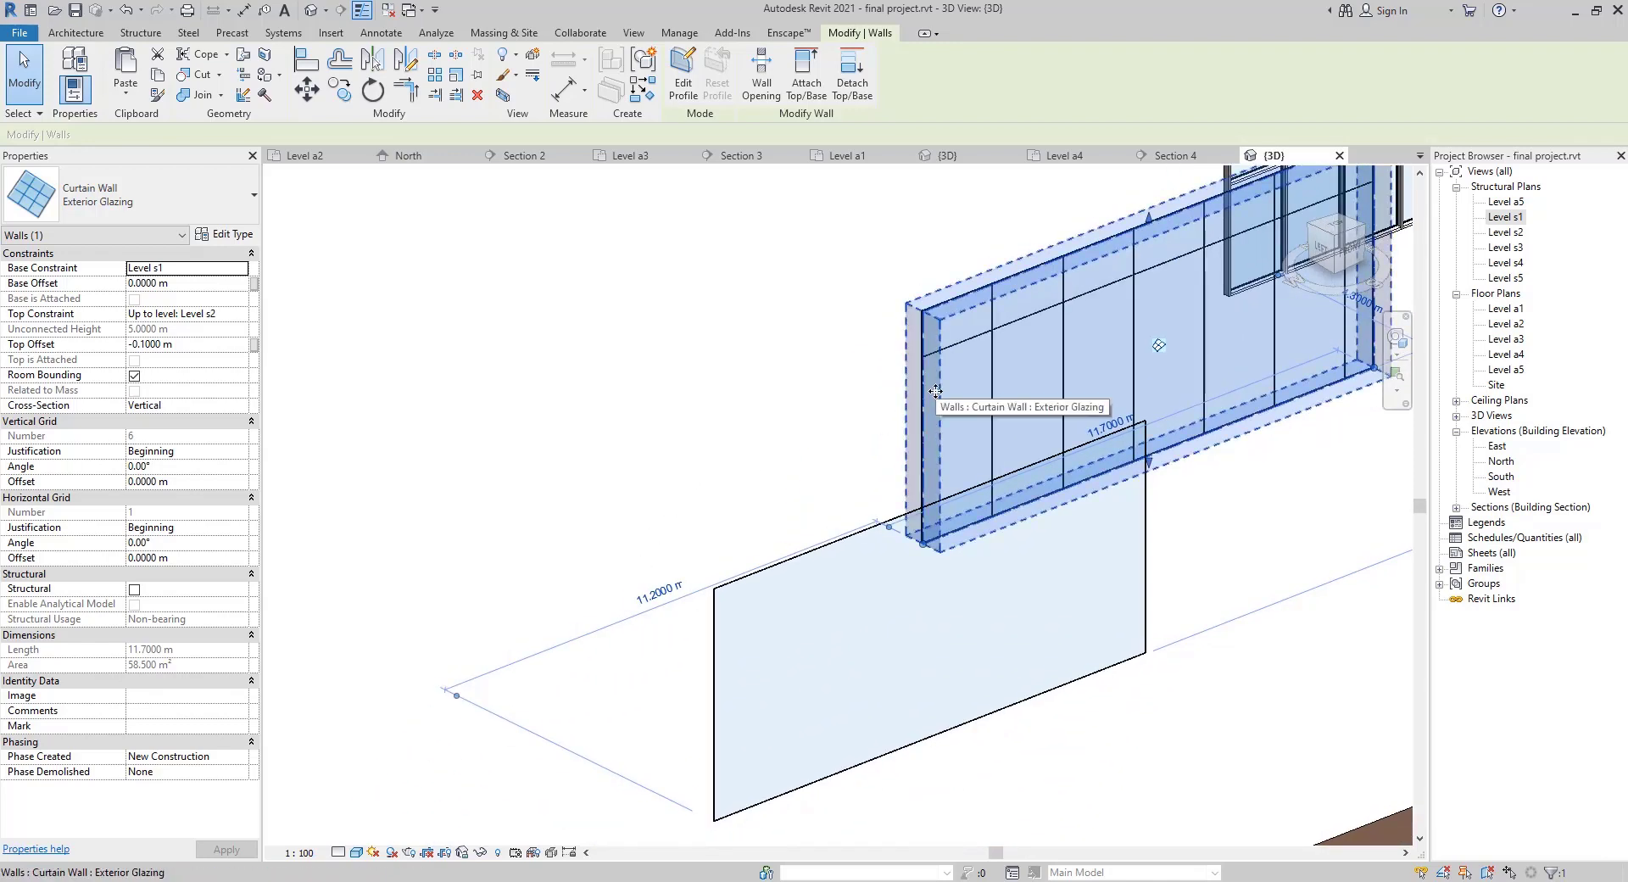
click(751, 495)
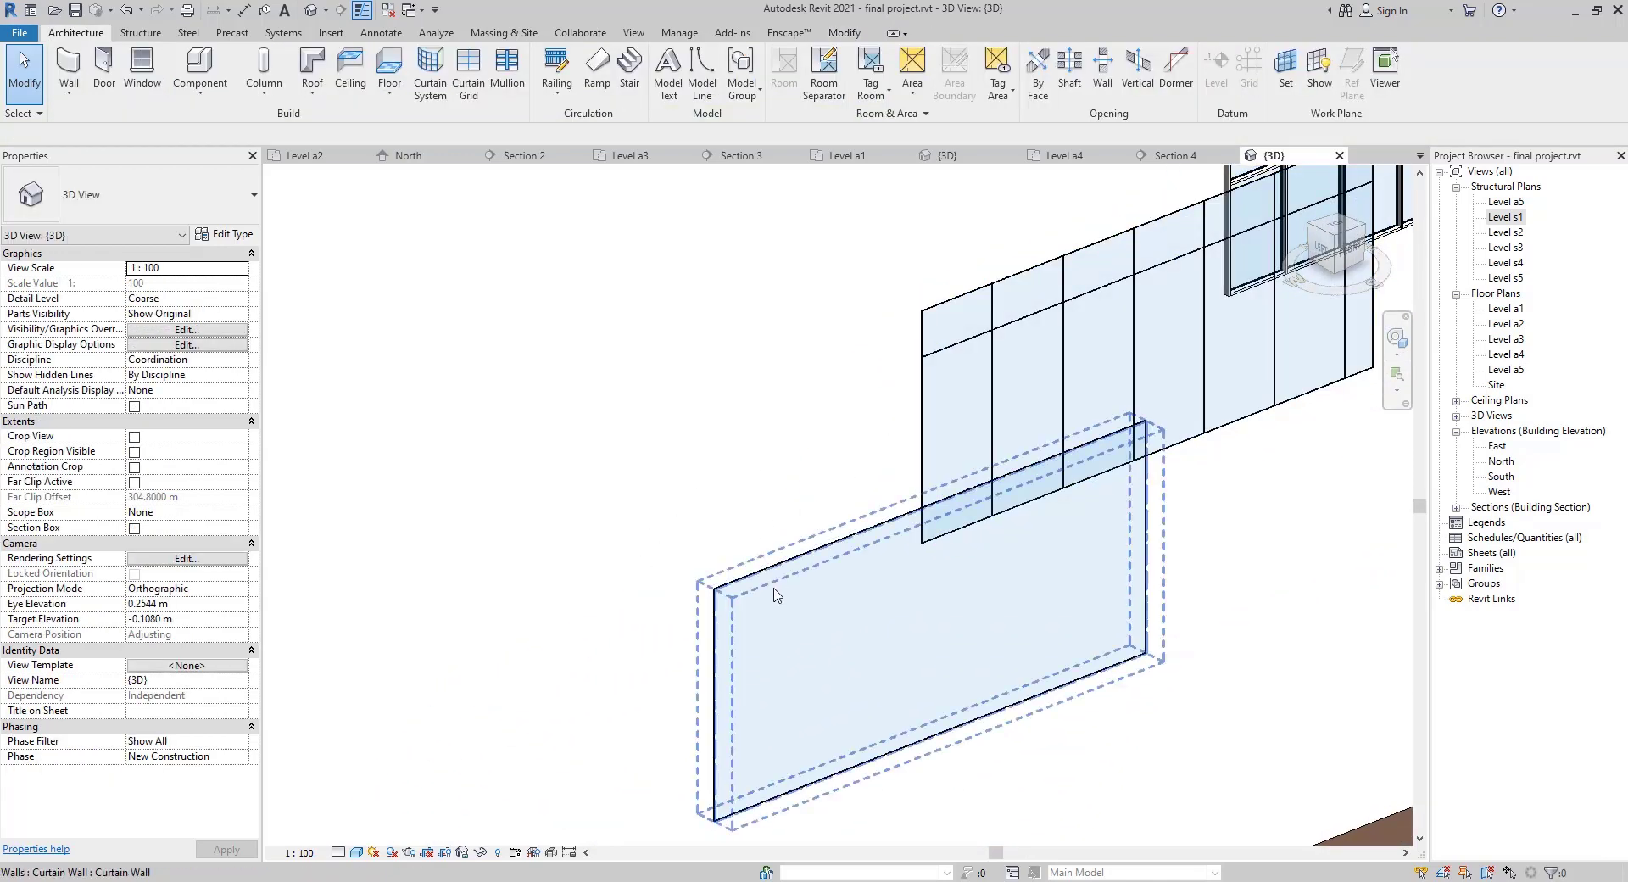
click(773, 594)
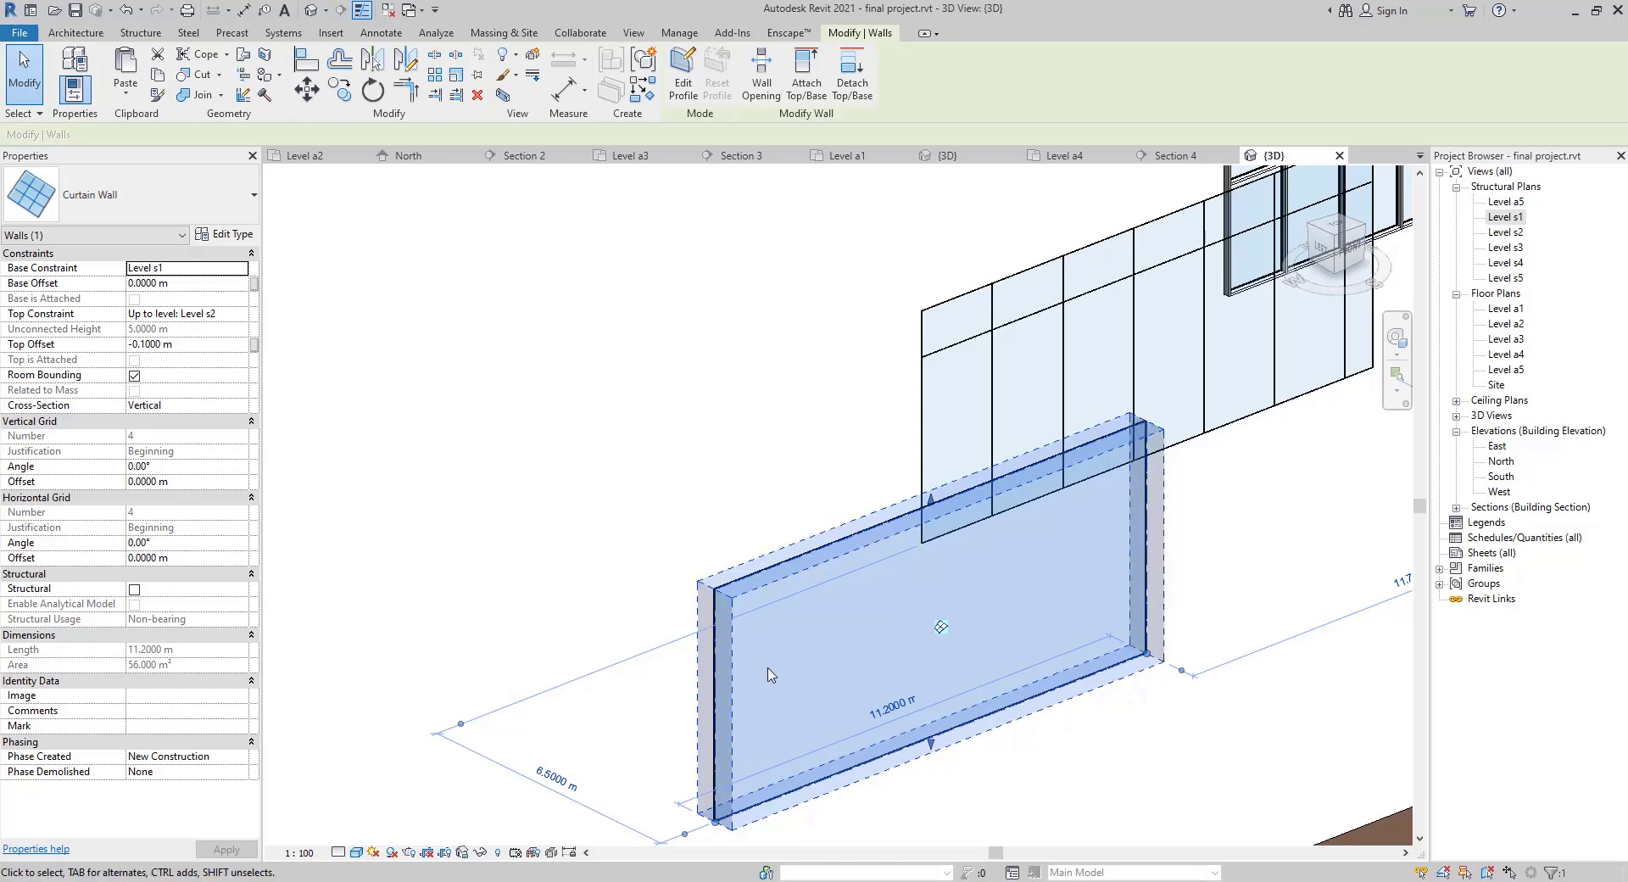
middle_drag(685, 489, 470, 609)
scroll(470, 610, down, 1)
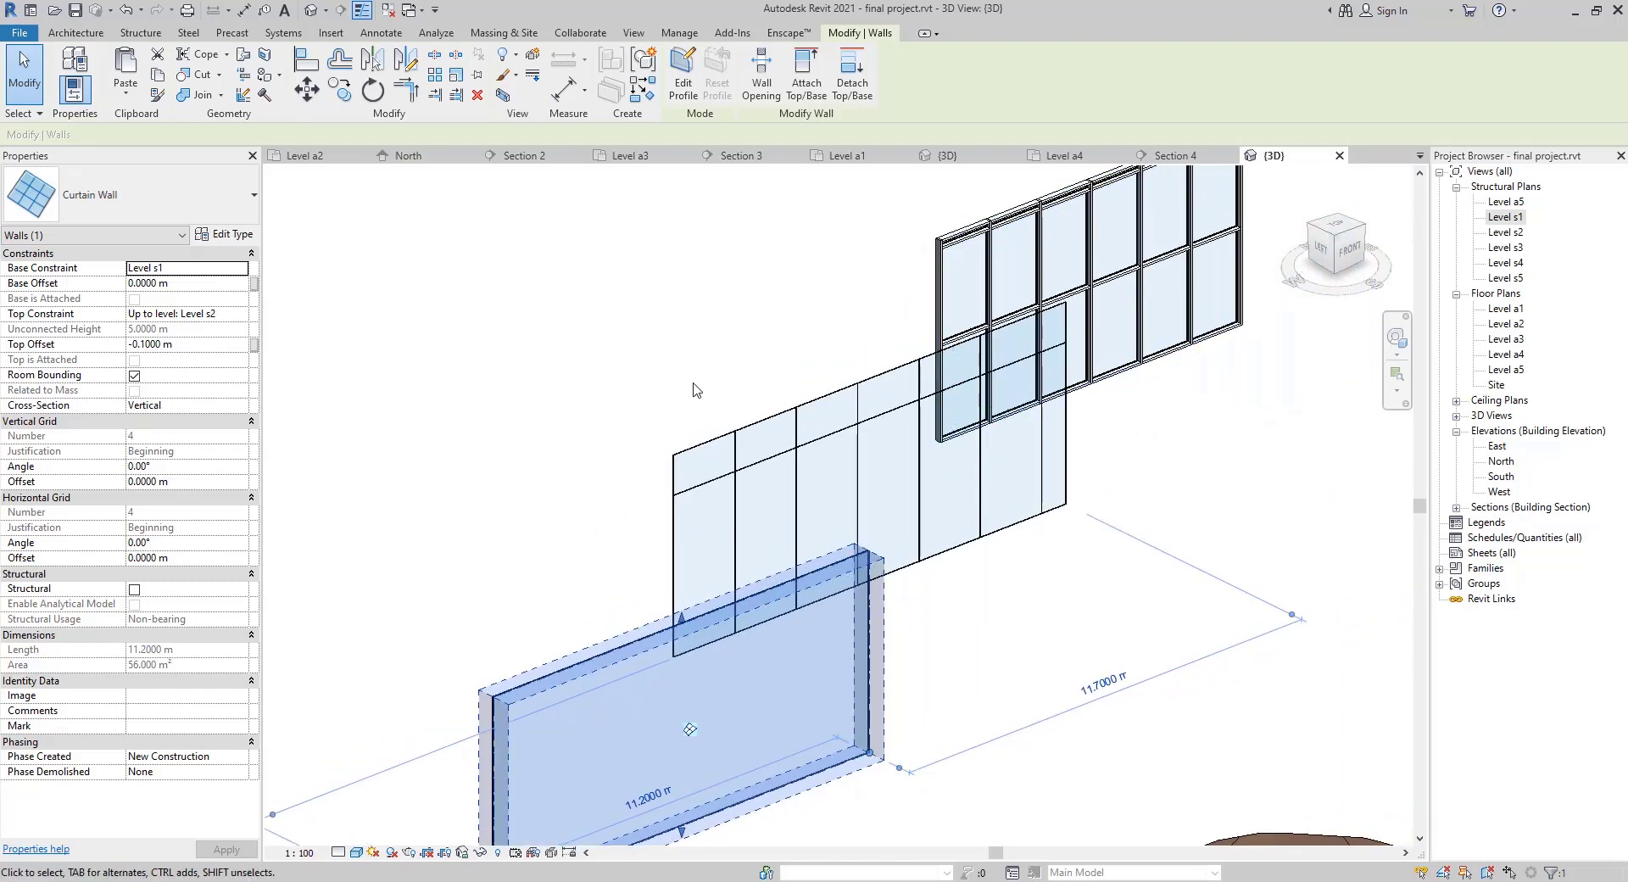
click(634, 386)
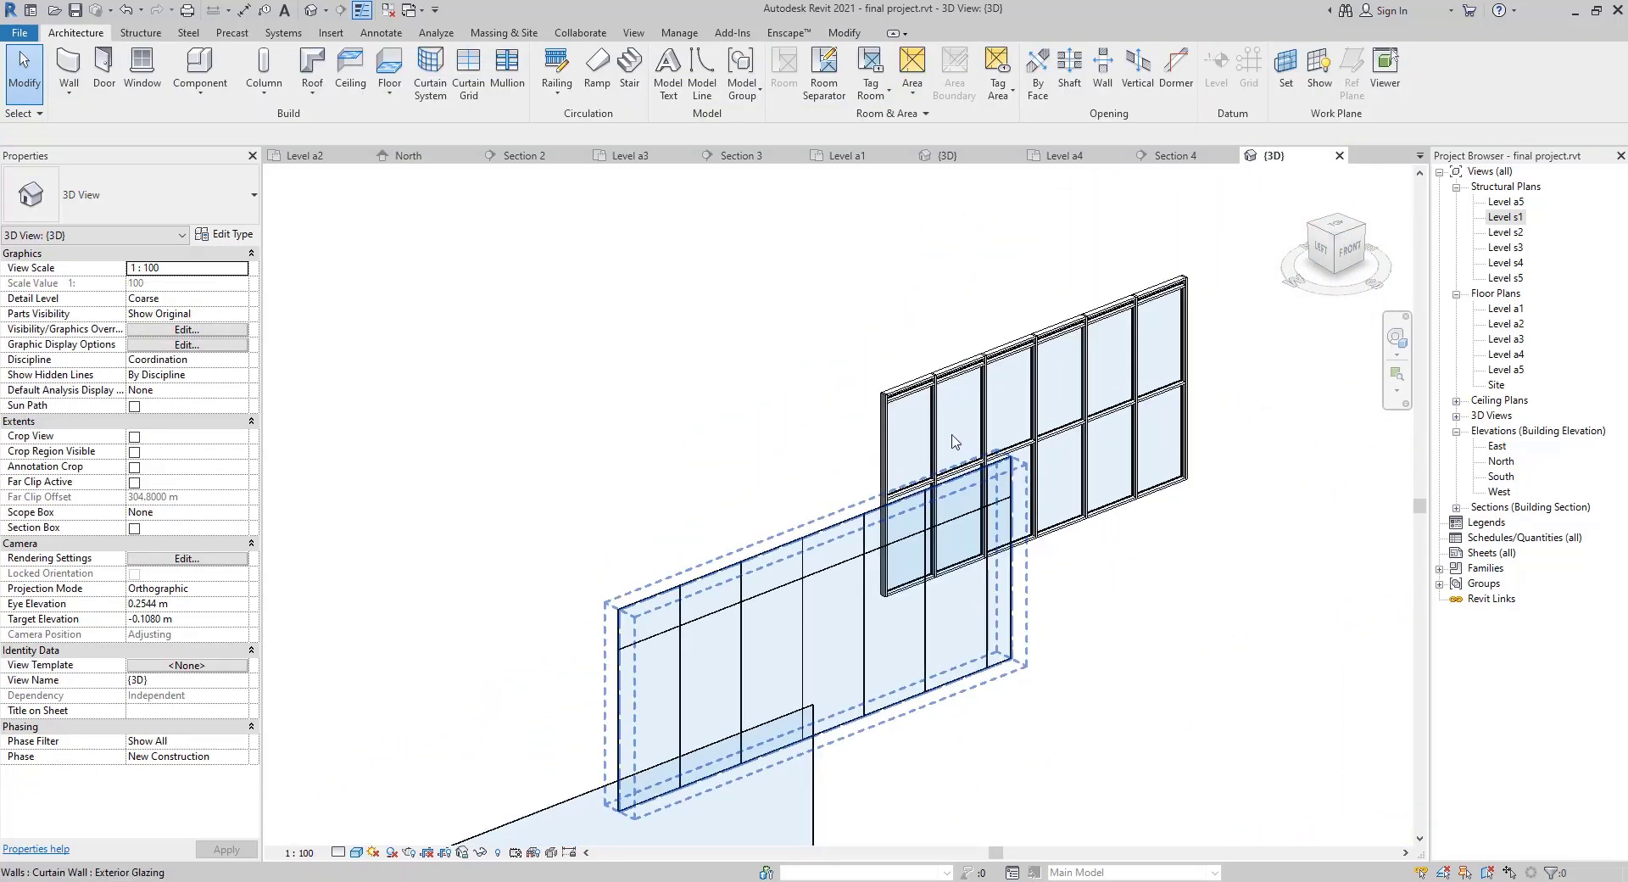
Delete the plain Curtain Wall and the Exterior Glazing wall together, keeping only the Storefront wall
middle_drag(709, 427, 847, 419)
scroll(839, 473, down, 1)
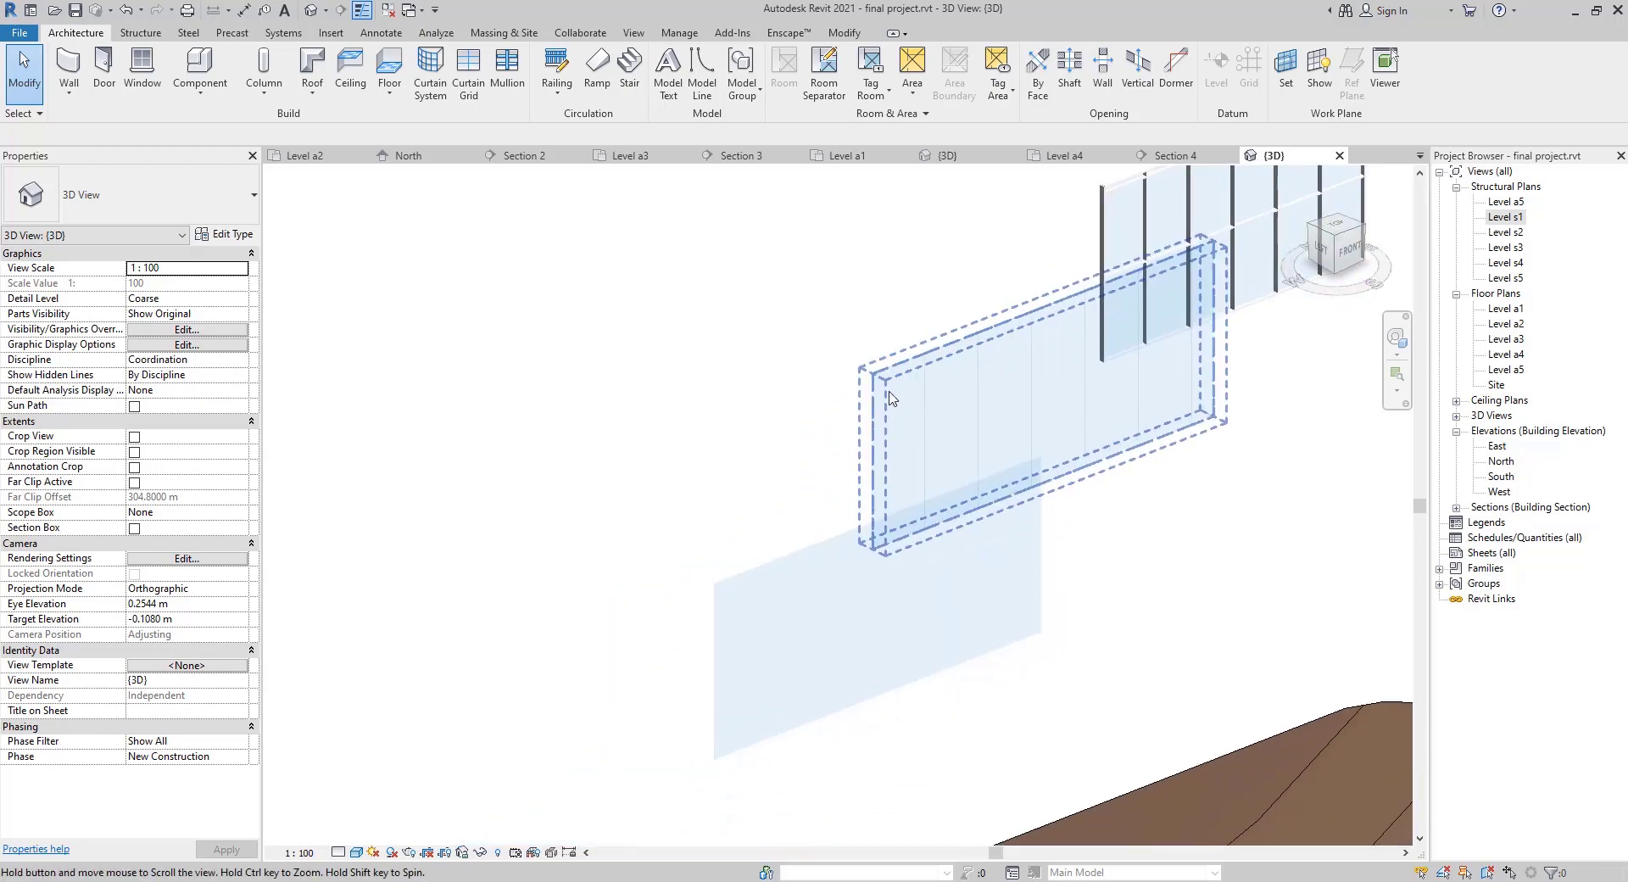
middle_drag(877, 327, 933, 246)
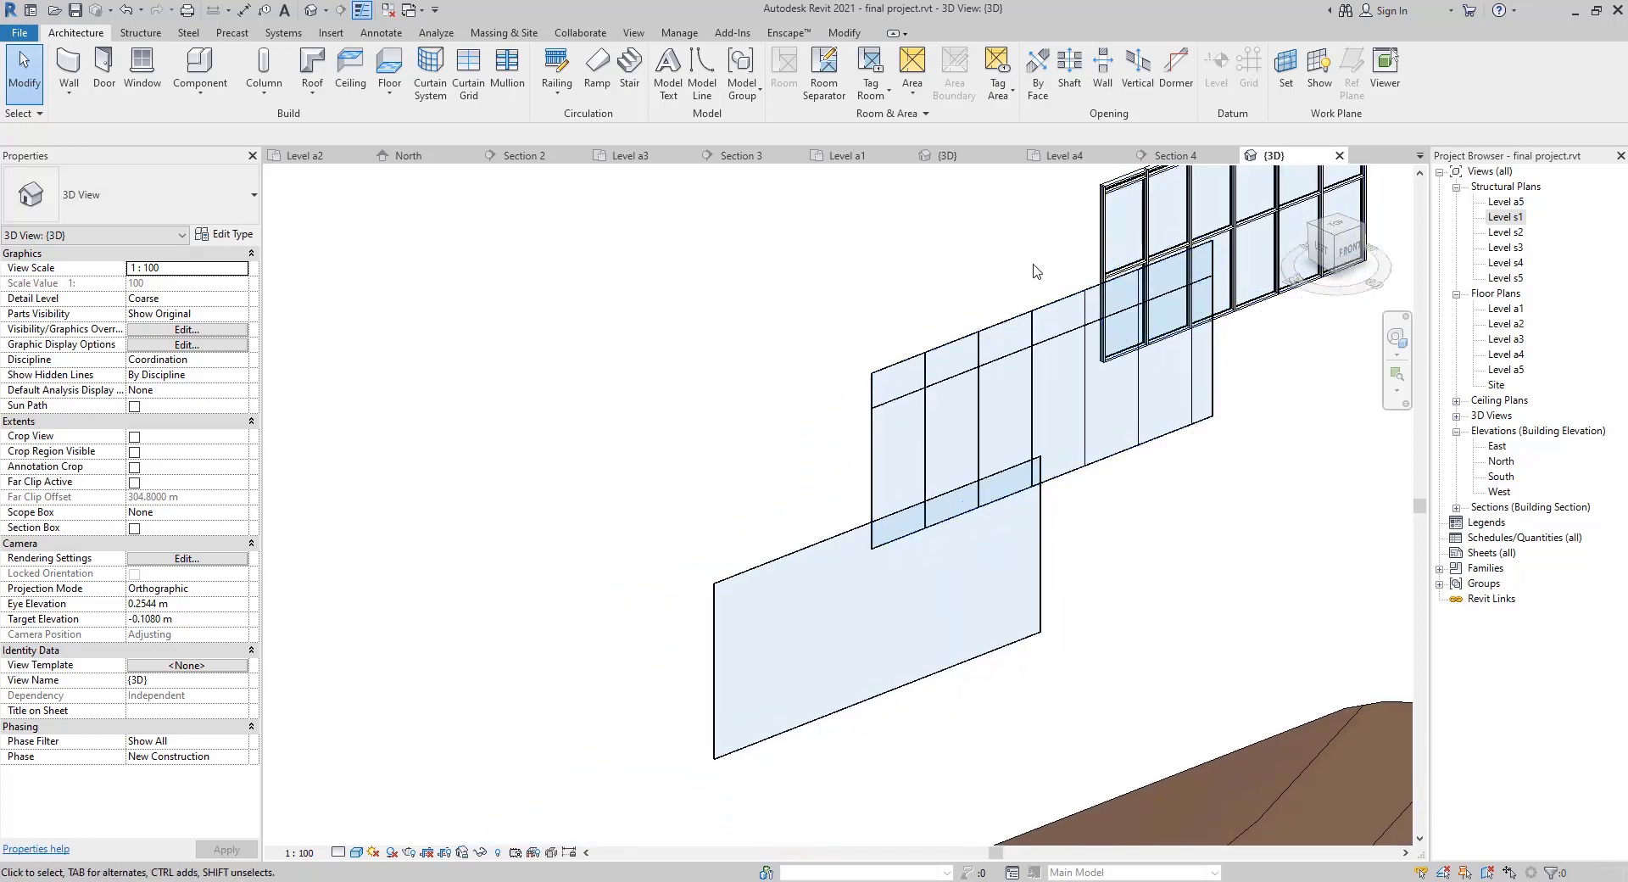
middle_drag(1035, 271, 1000, 310)
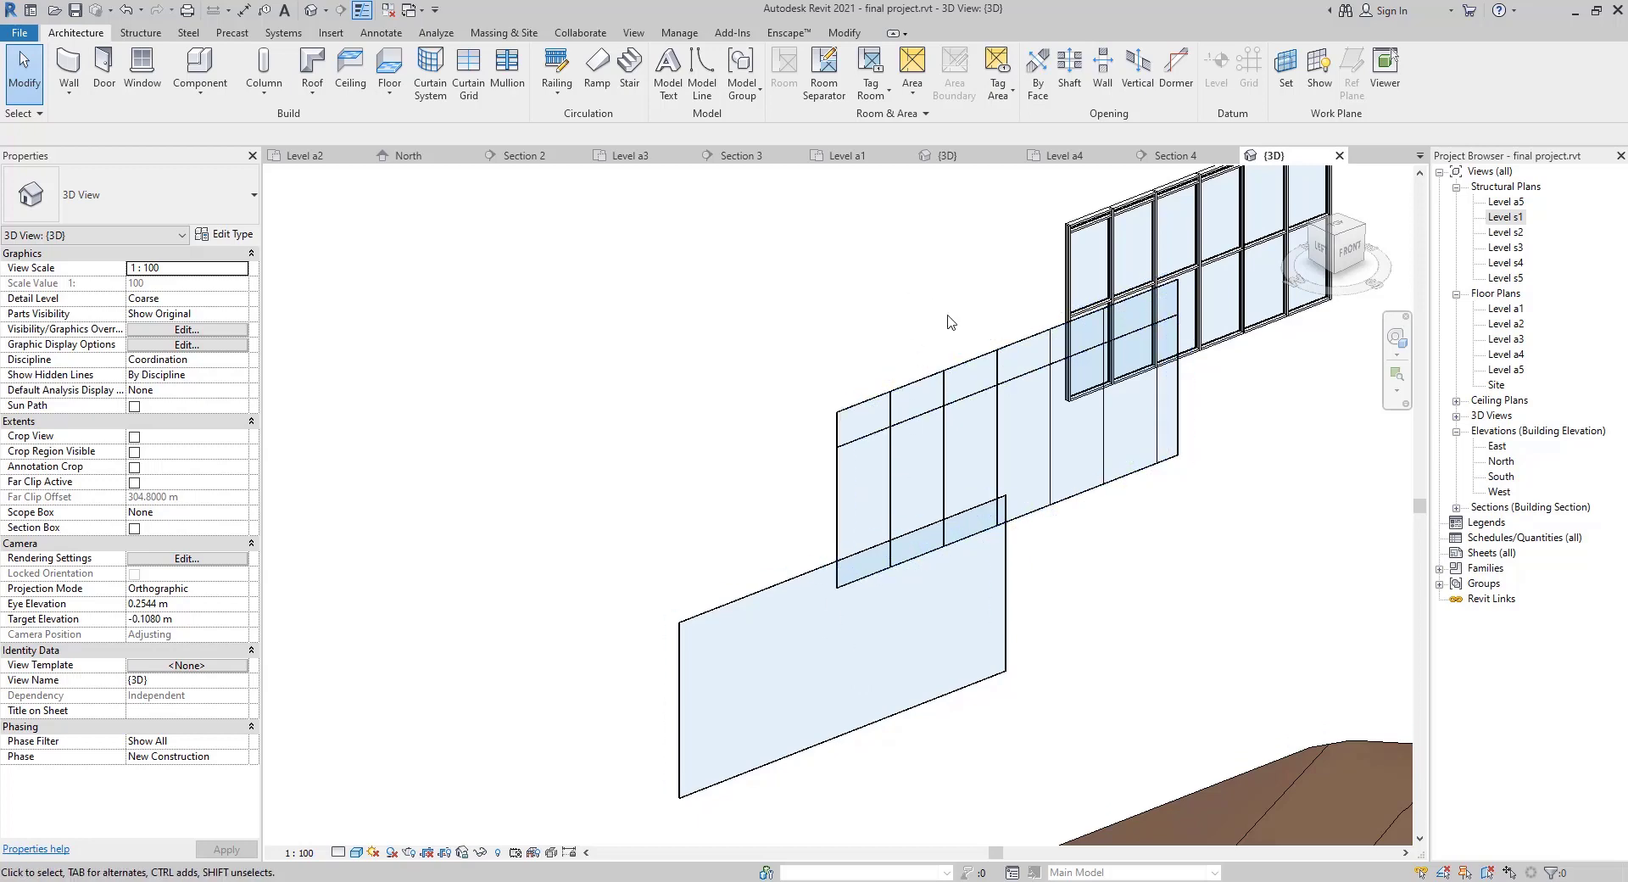
drag(948, 314, 774, 872)
key(Delete)
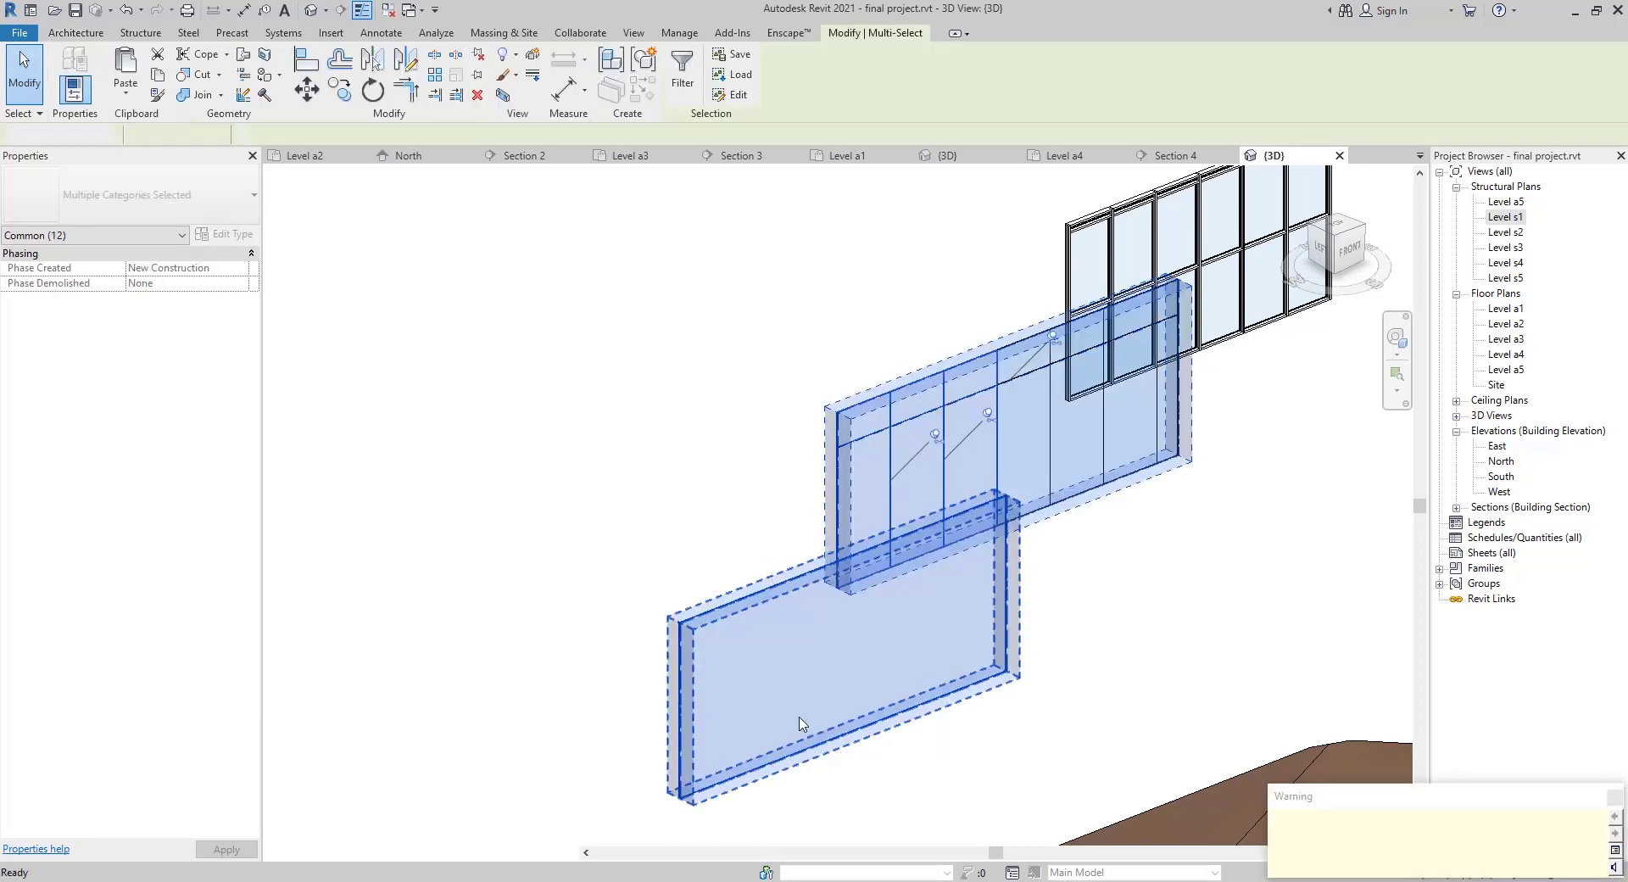
Inspect the properties of the glazed panel in the upper corner of the Storefront wall
middle_drag(1158, 310, 879, 486)
scroll(889, 450, up, 4)
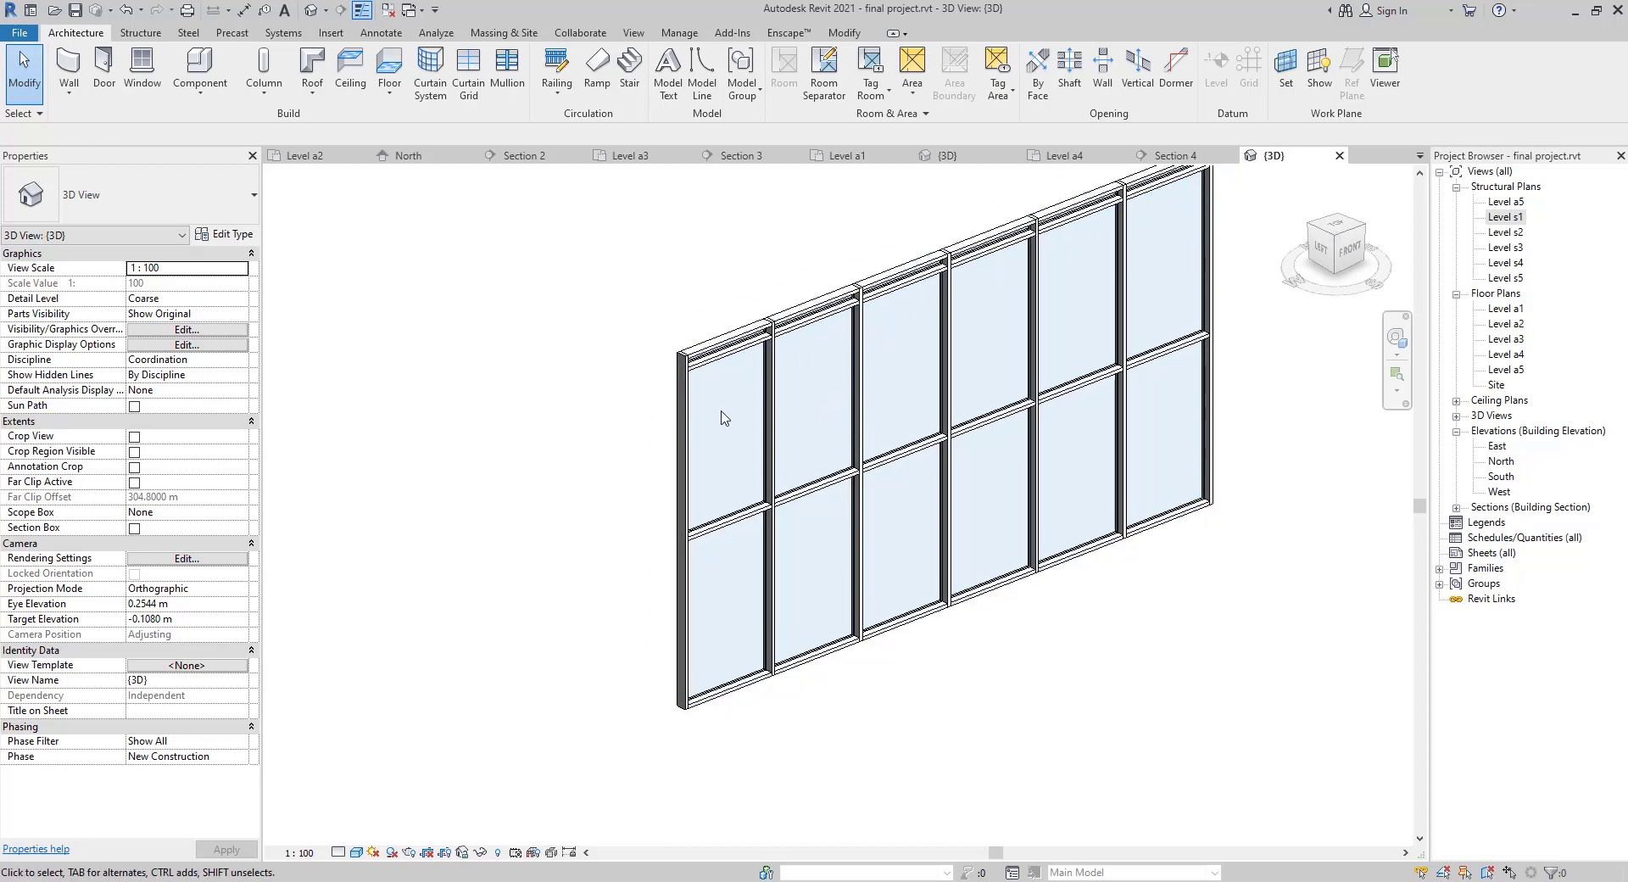
scroll(720, 412, up, 4)
middle_drag(678, 528, 689, 428)
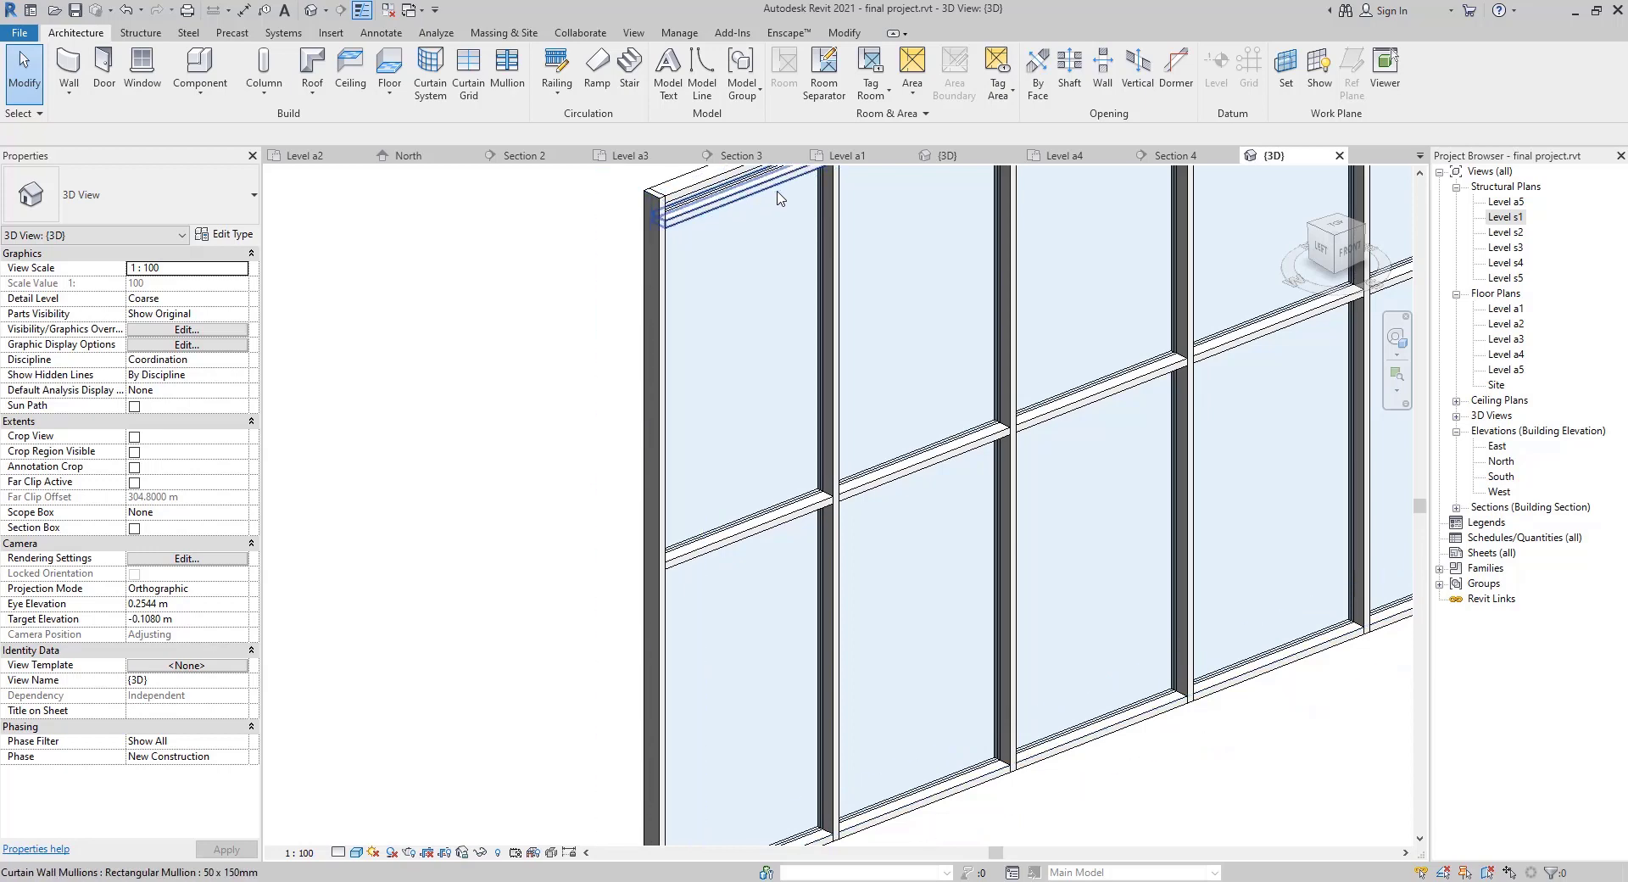
click(821, 278)
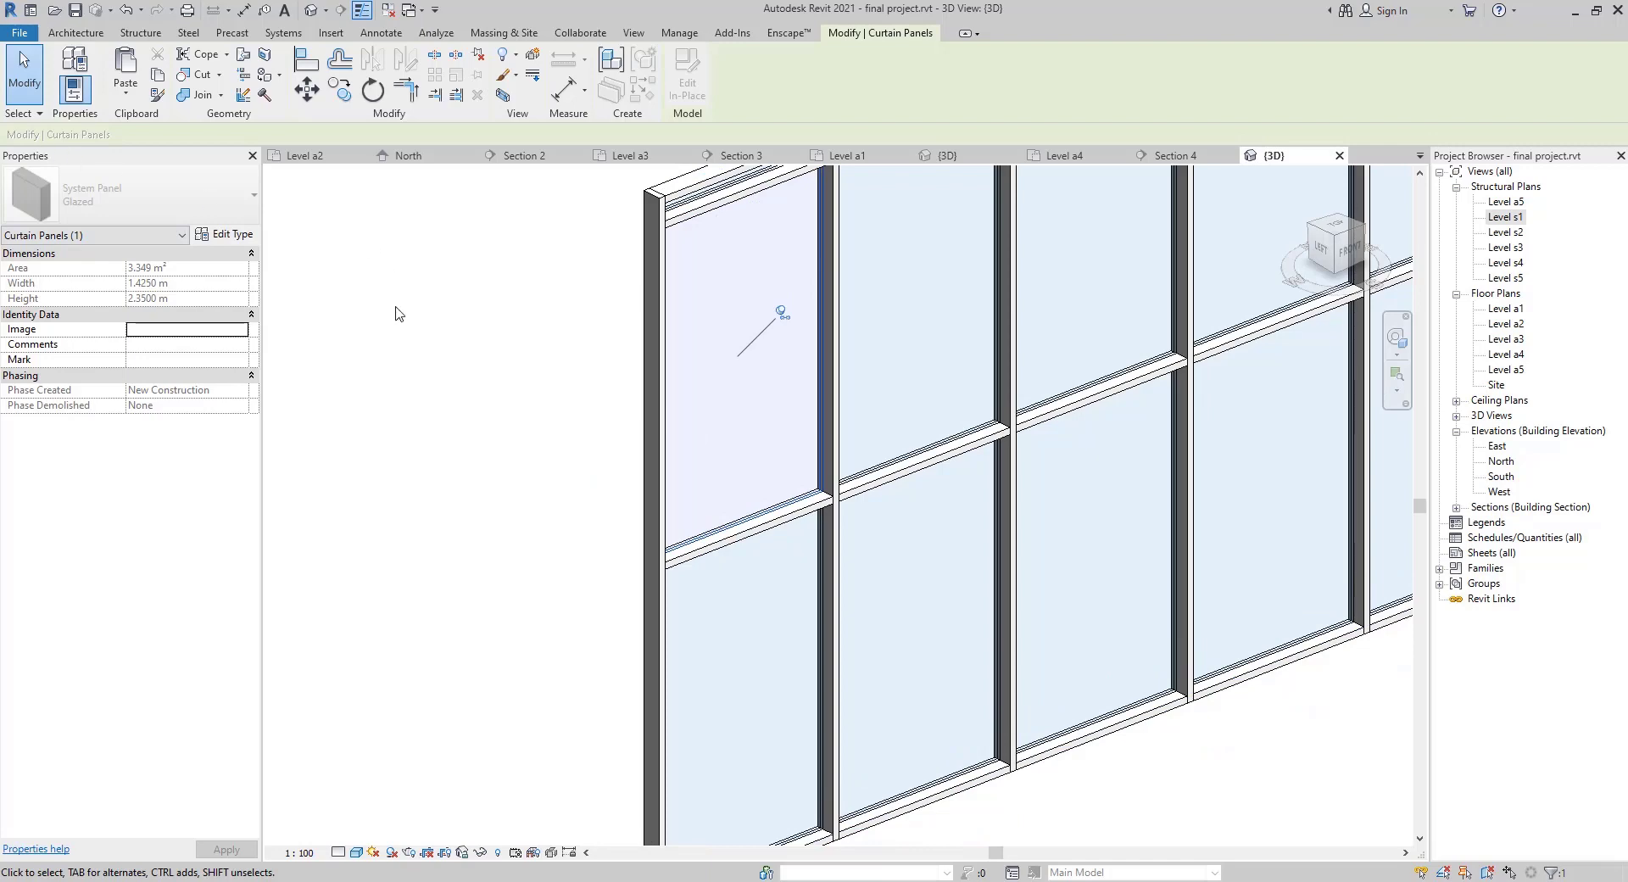
middle_drag(553, 373, 545, 443)
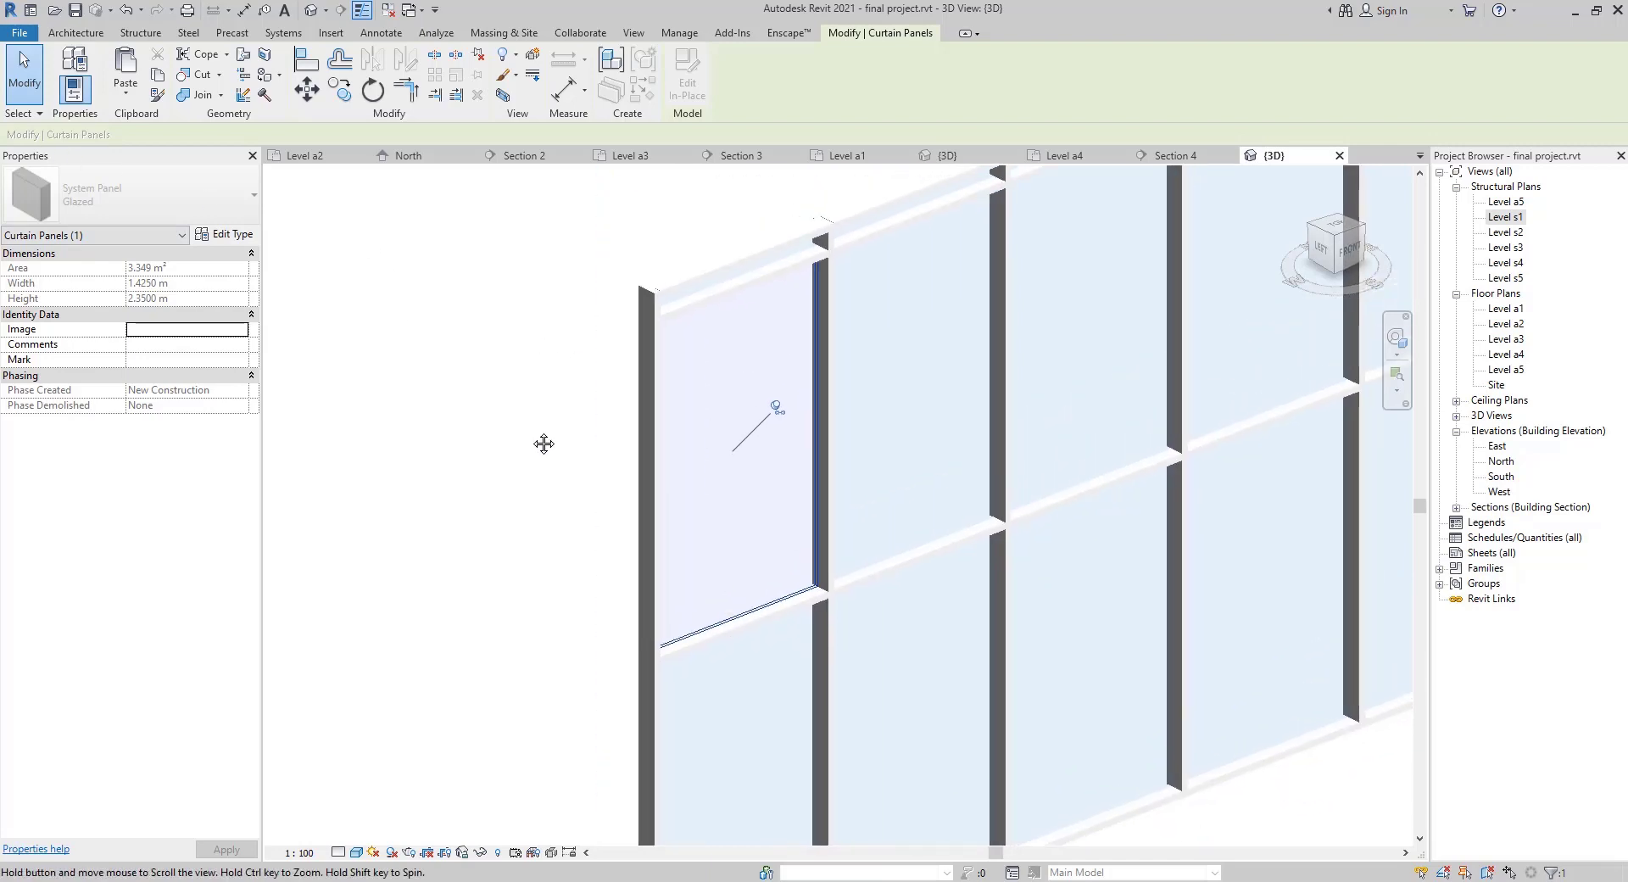
key(Escape)
Inspect the properties of a horizontal mullion near the Storefront wall's top edge and of its curtain grid lines
click(814, 256)
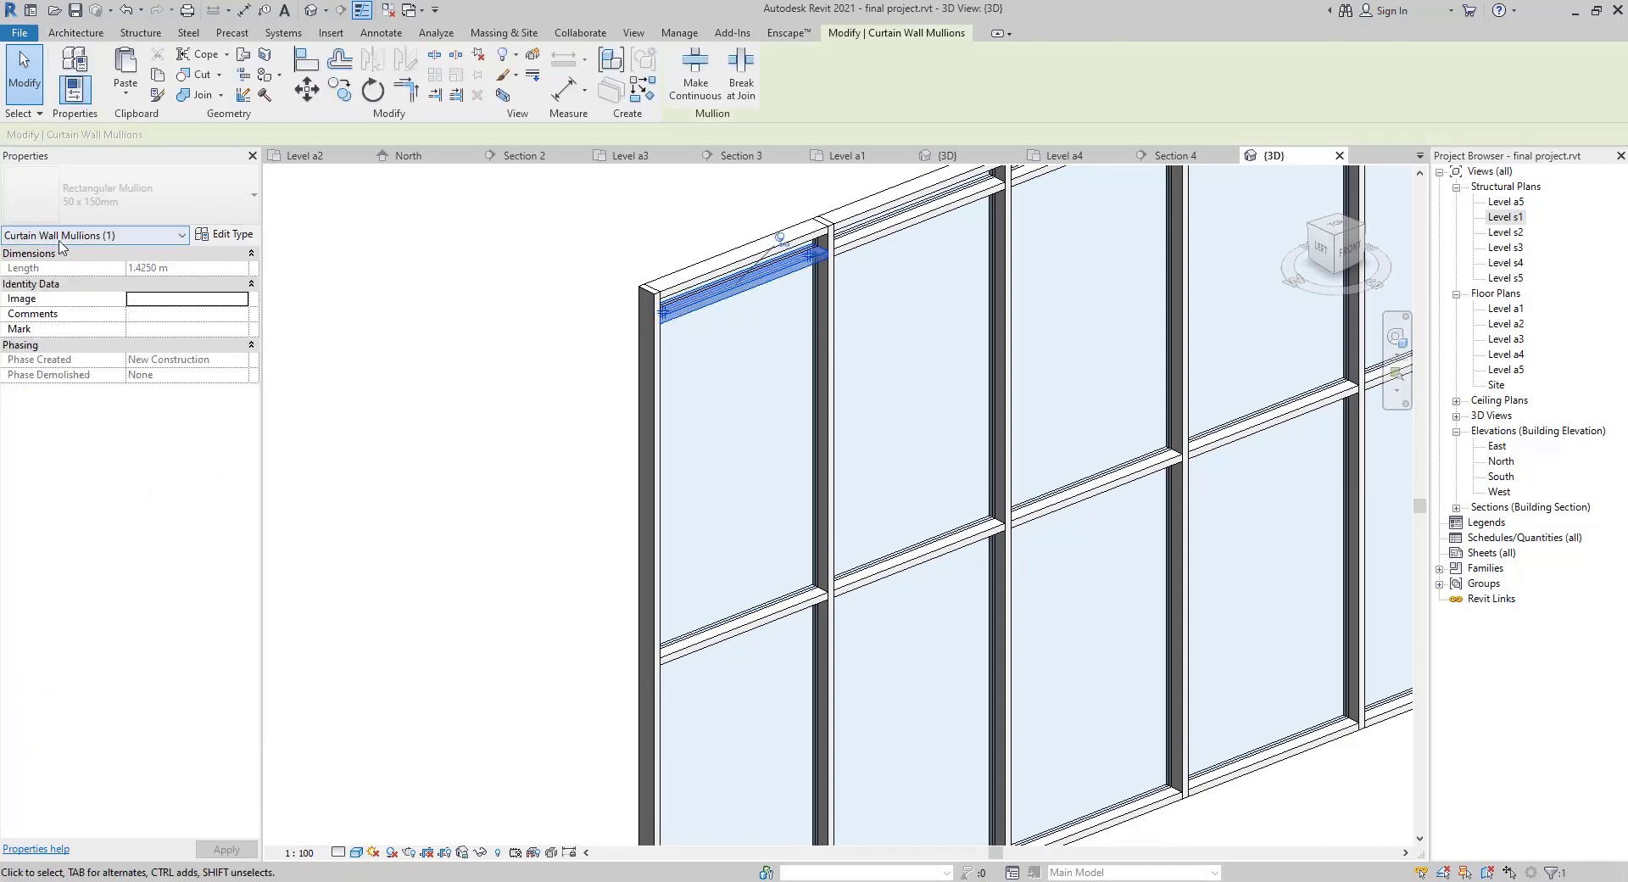
key(Escape)
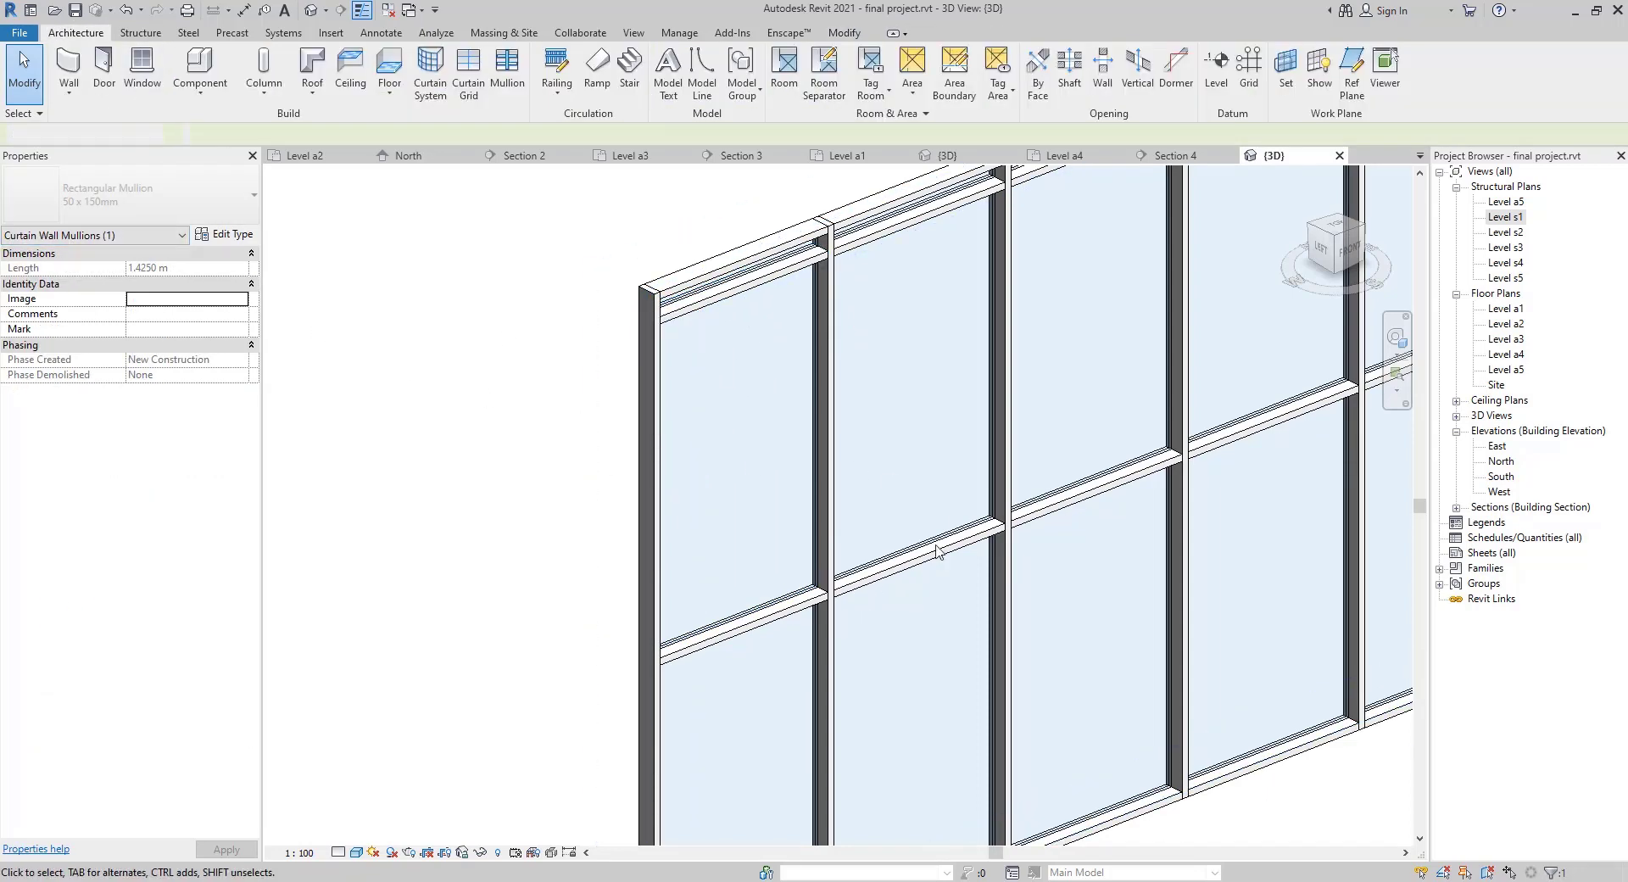
key(Tab)
key(Tab)
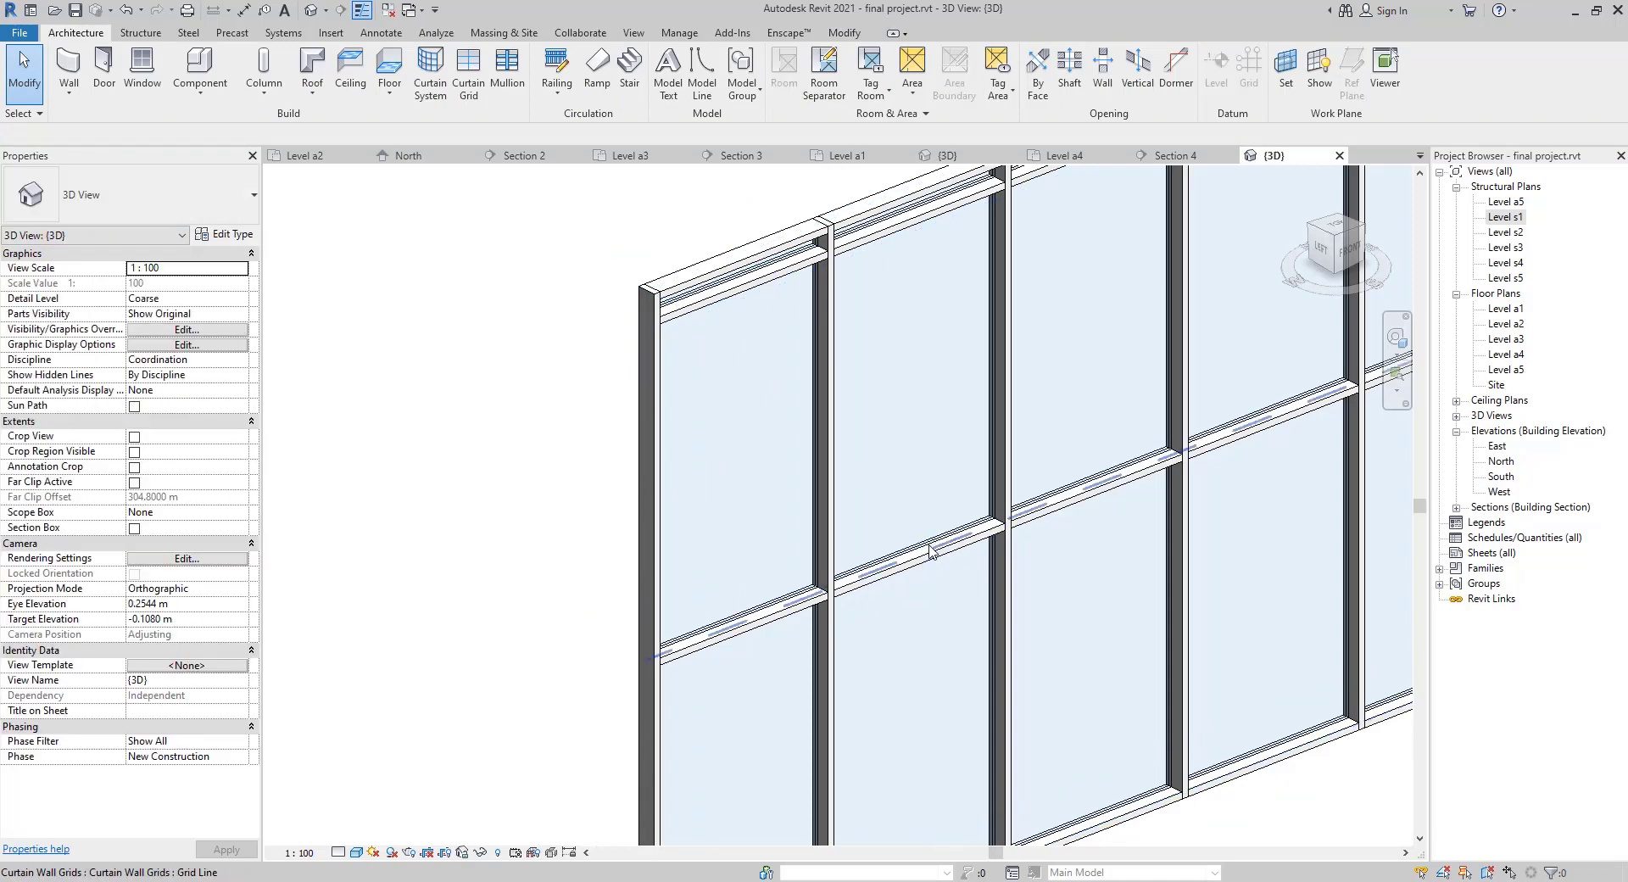
click(930, 551)
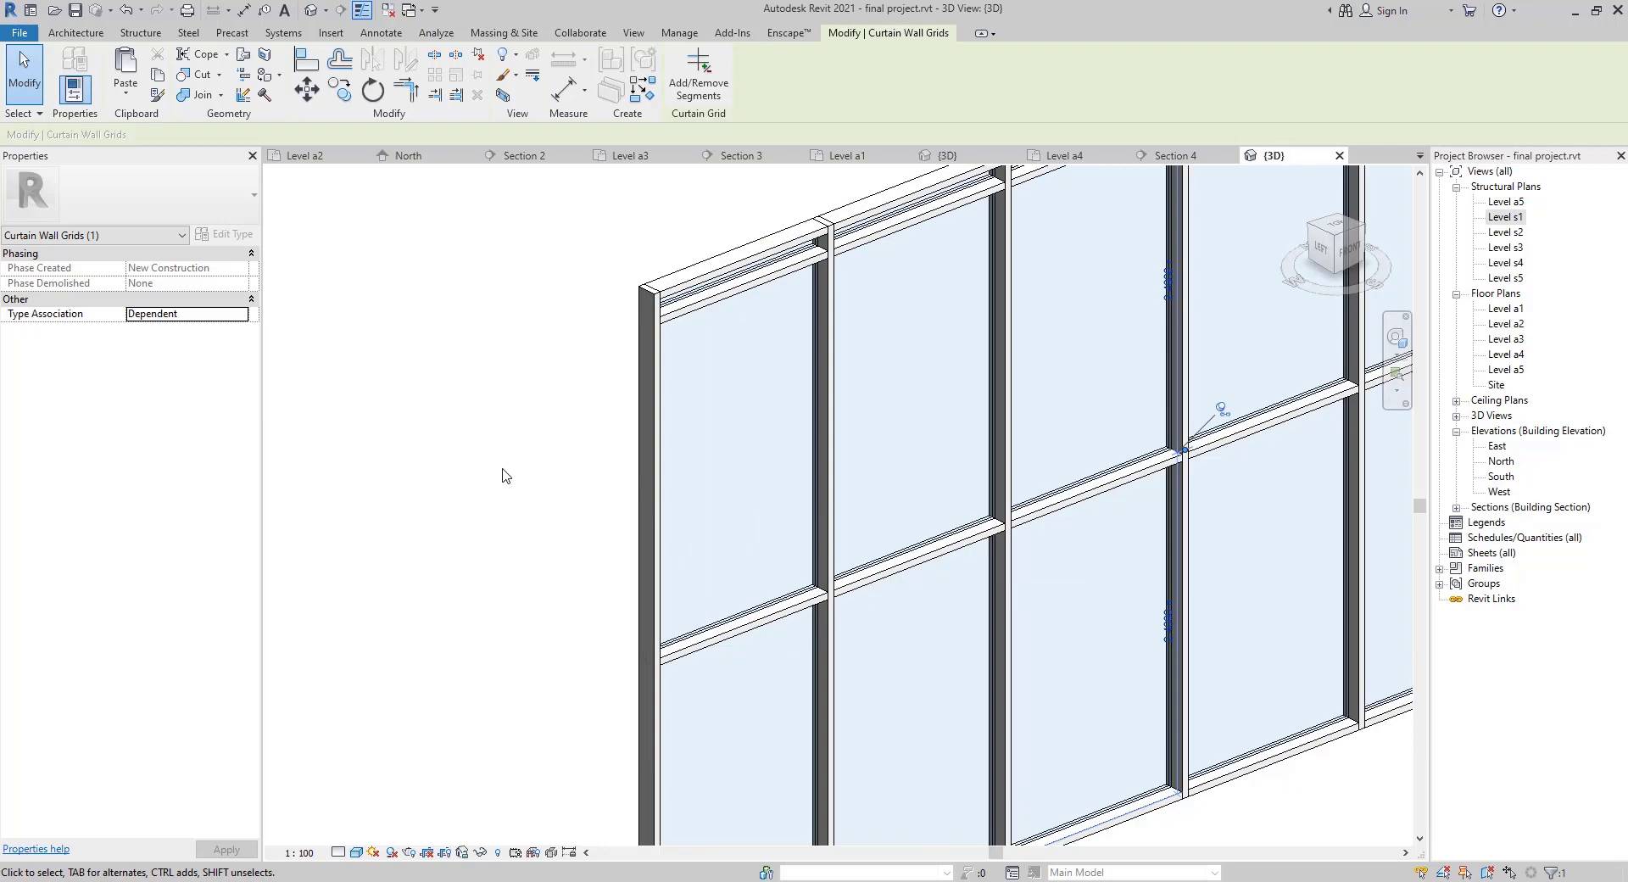
click(529, 466)
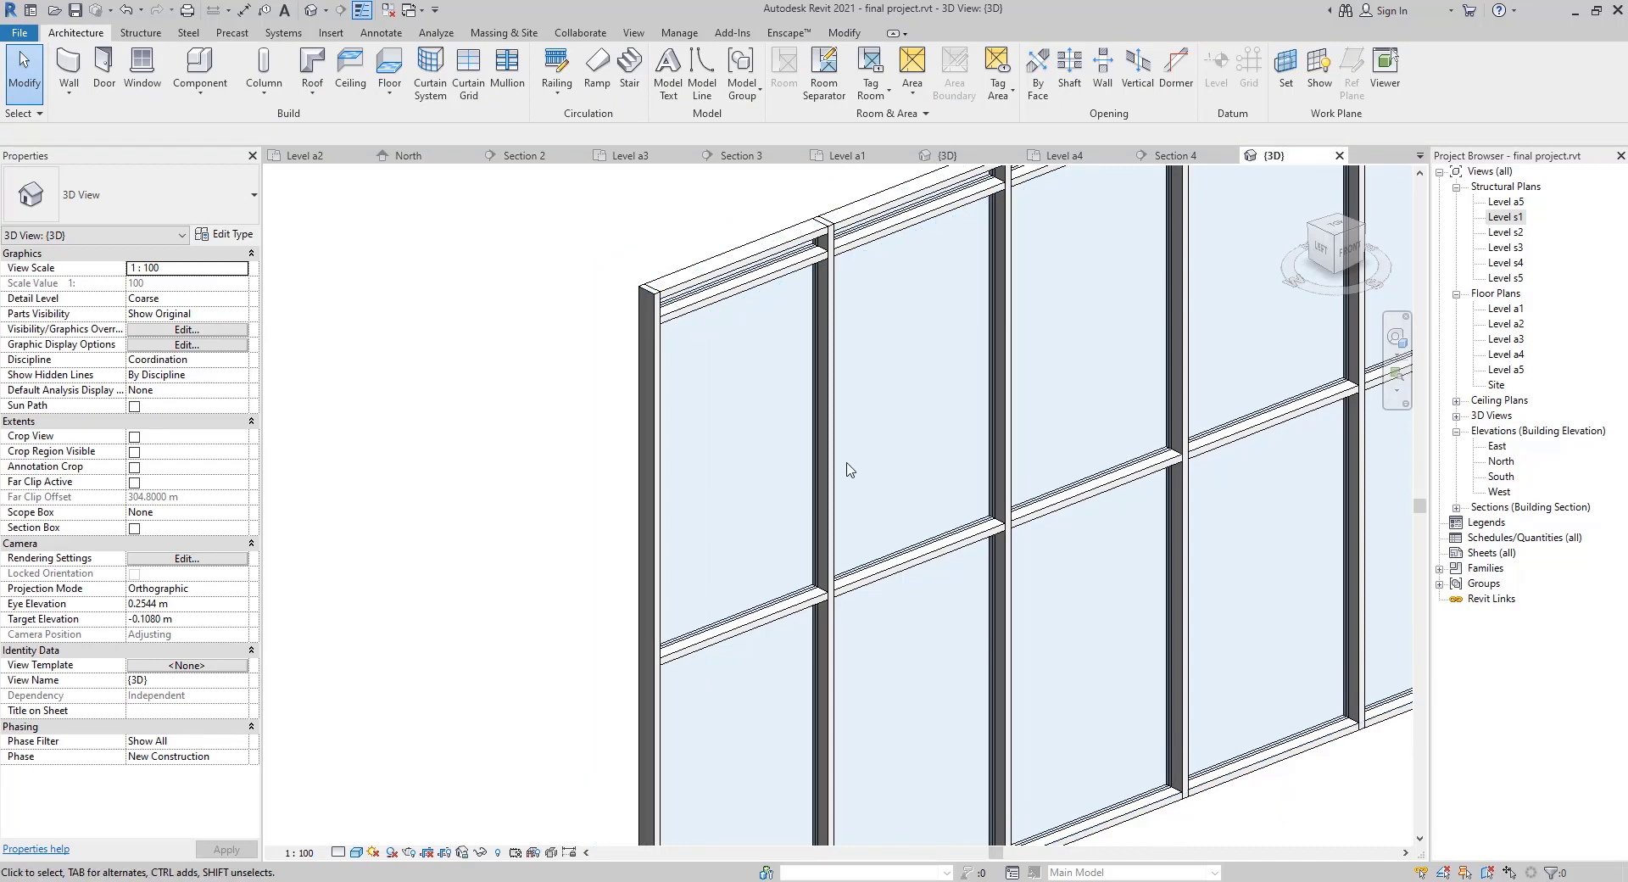
Duplicate the Storefront wall's type under the name "practice"
click(831, 484)
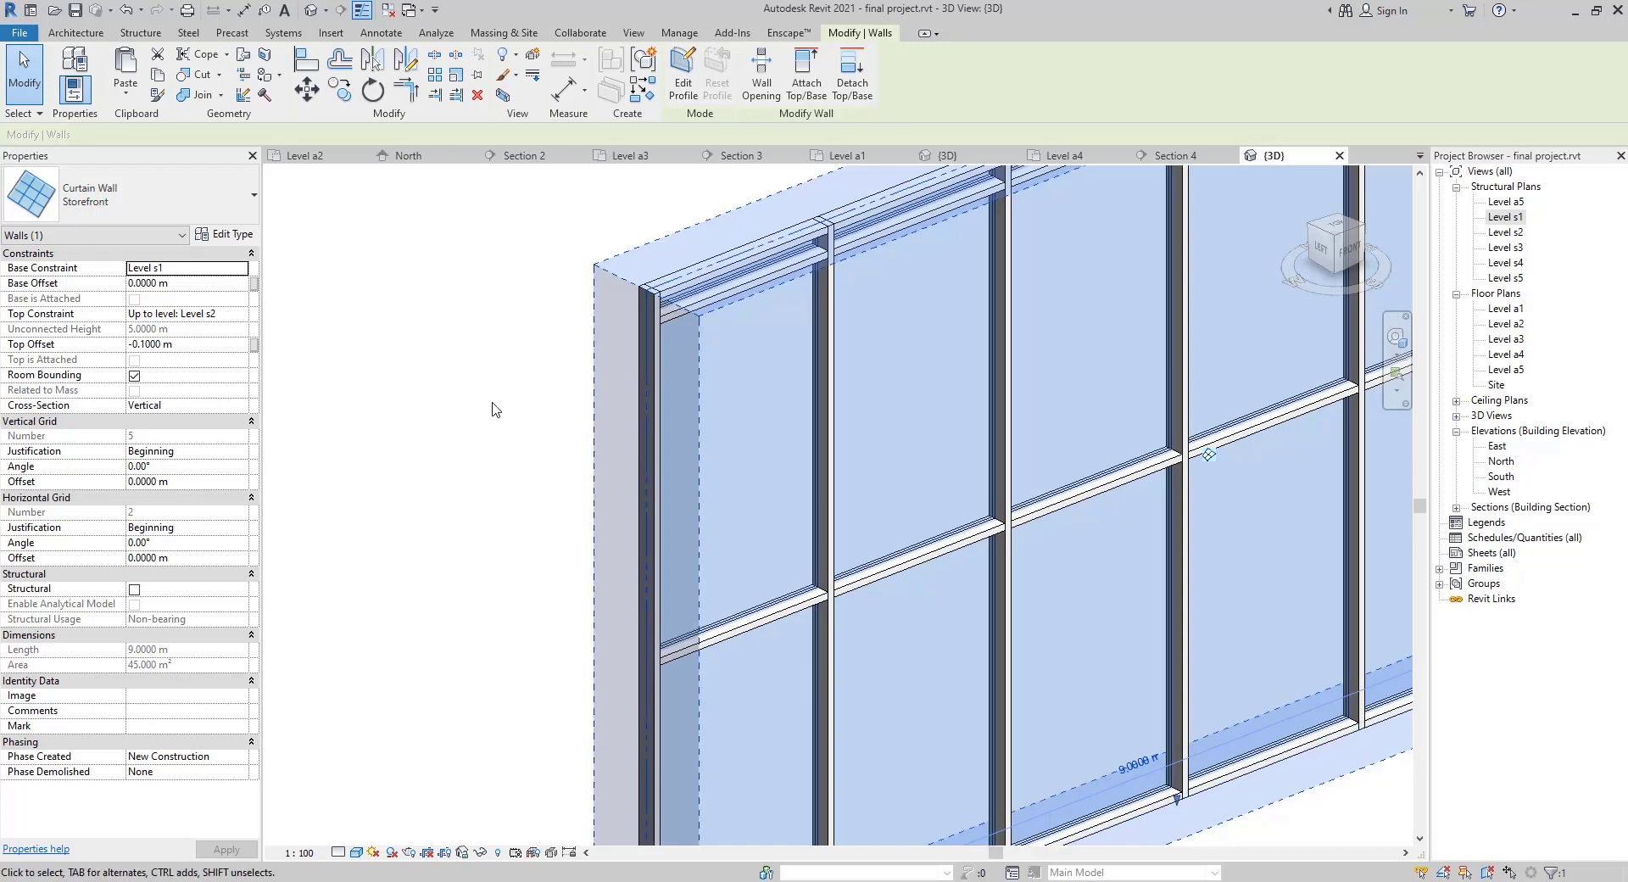
click(233, 240)
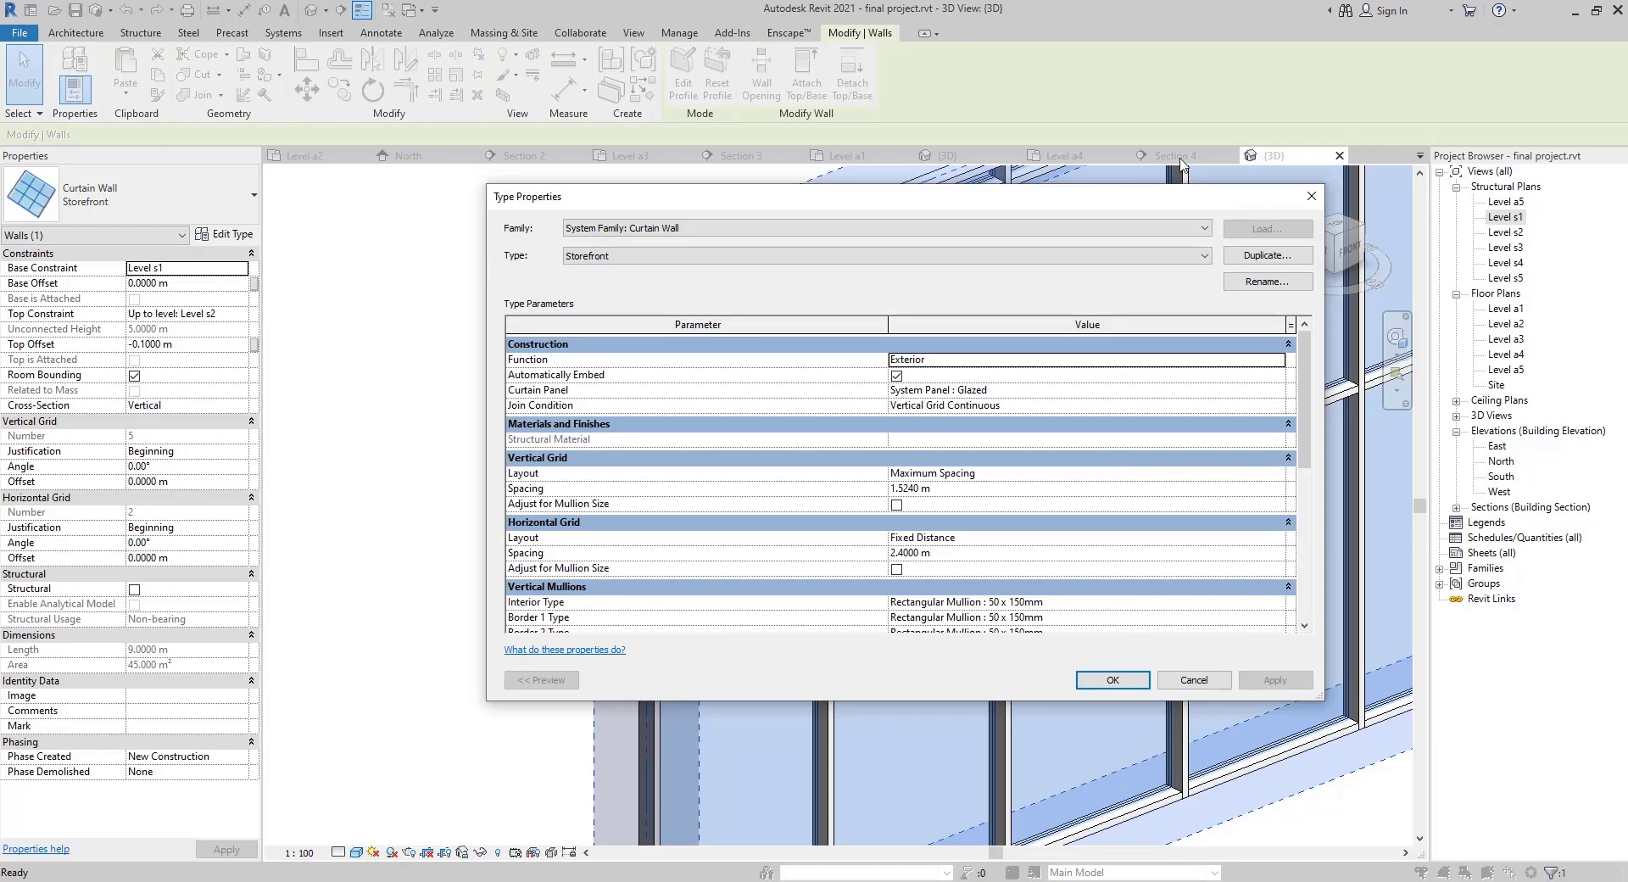
click(1301, 260)
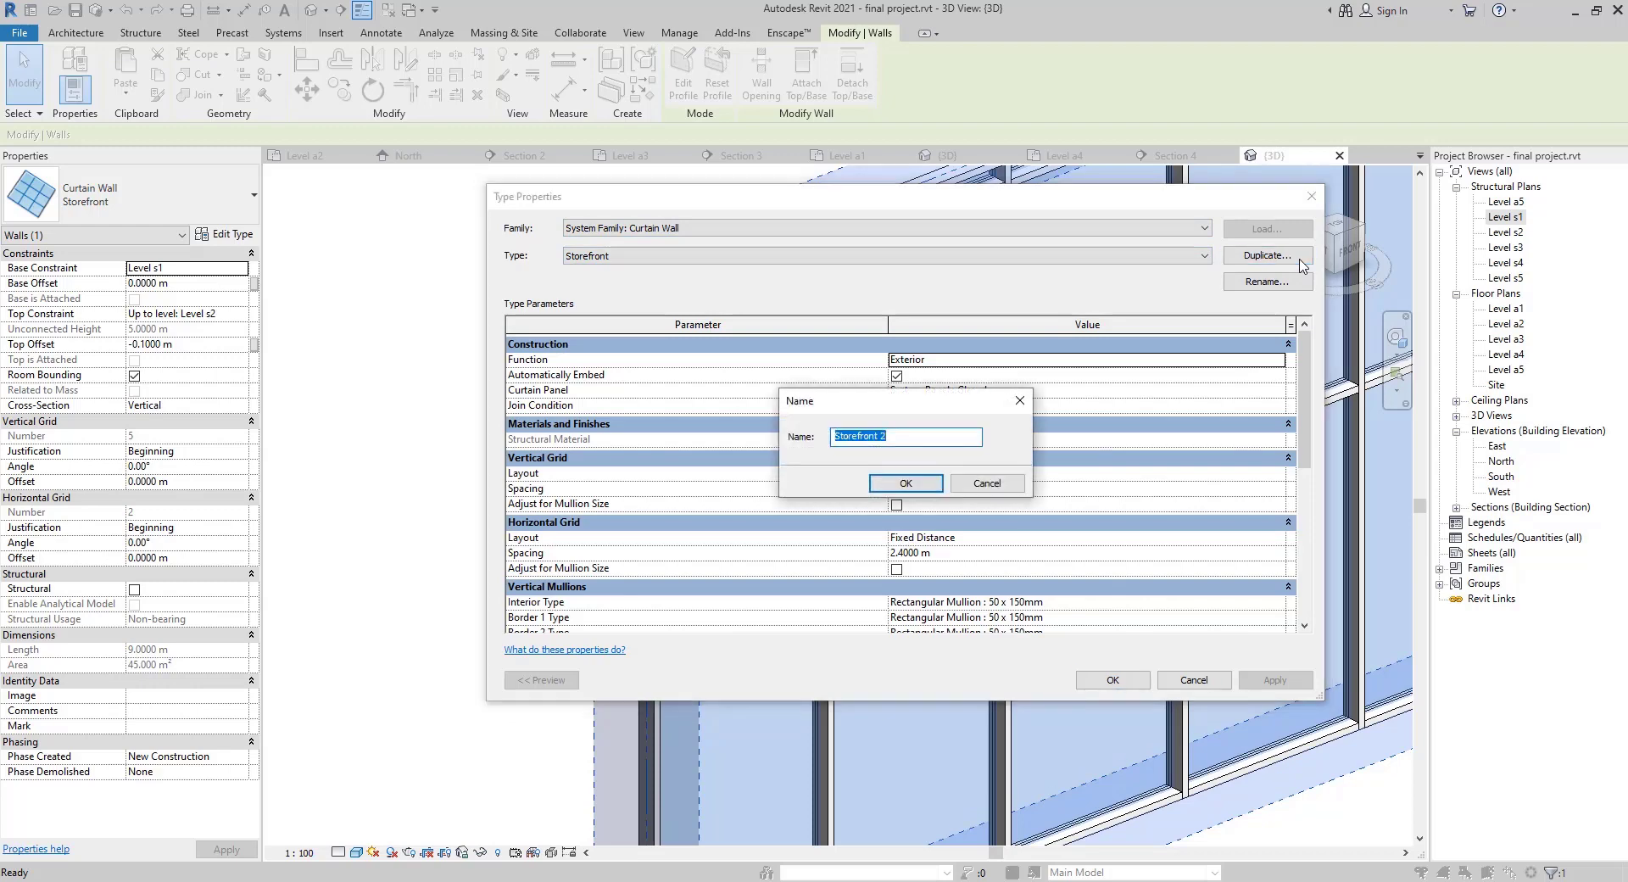
text(practice)
key(Return)
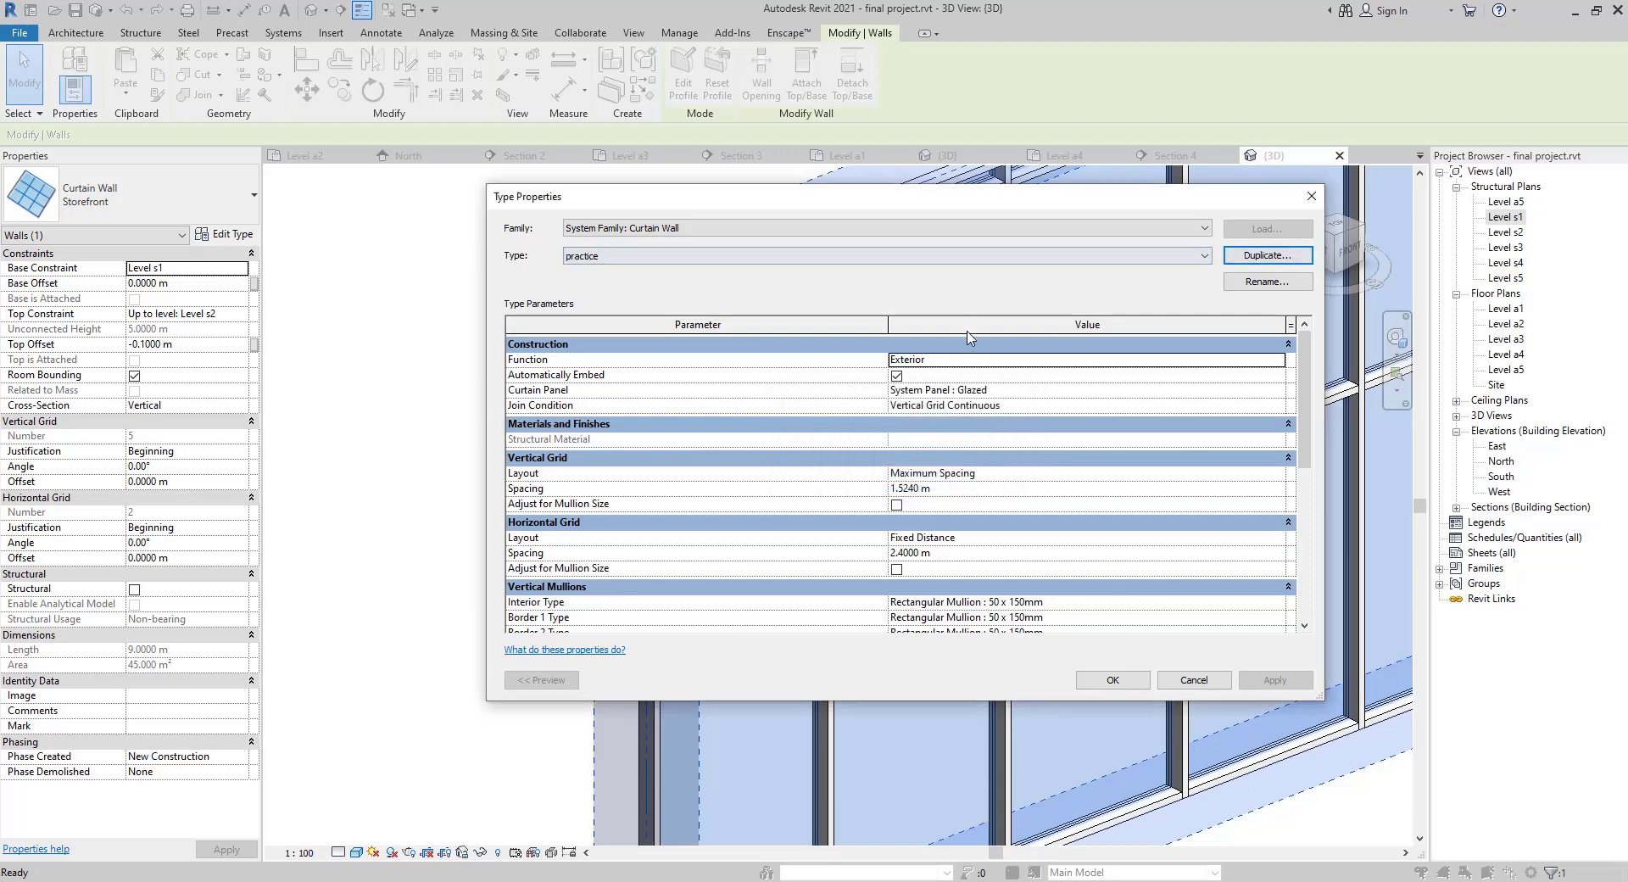
Review the available Function options of the practice curtain wall type, keeping Exterior
drag(1312, 351, 1314, 309)
click(1279, 363)
click(1279, 360)
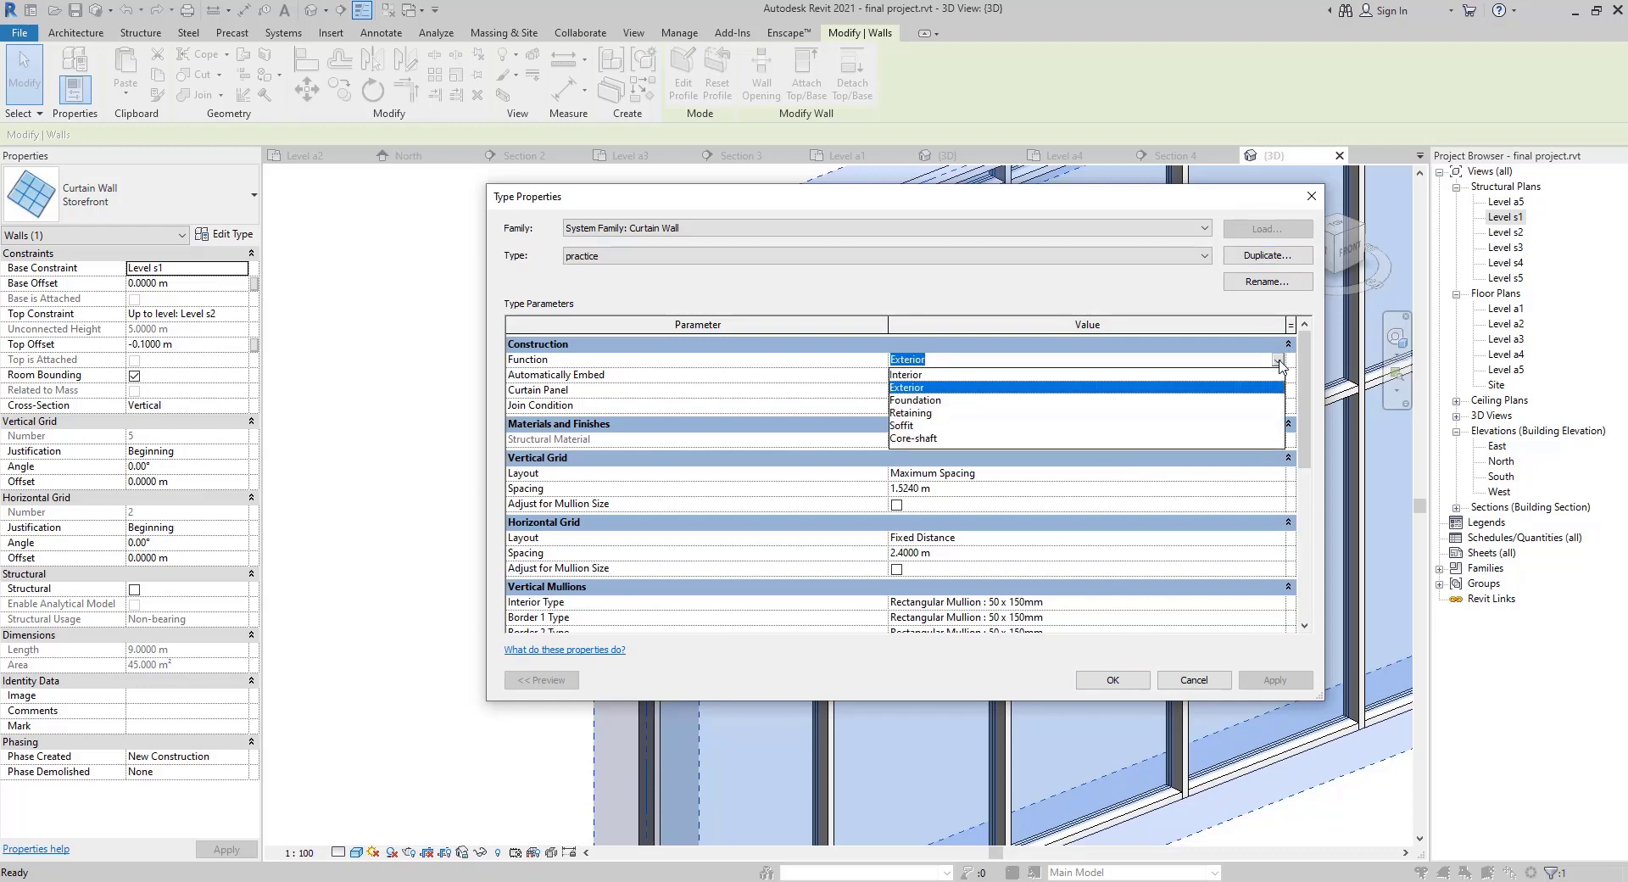
click(1279, 362)
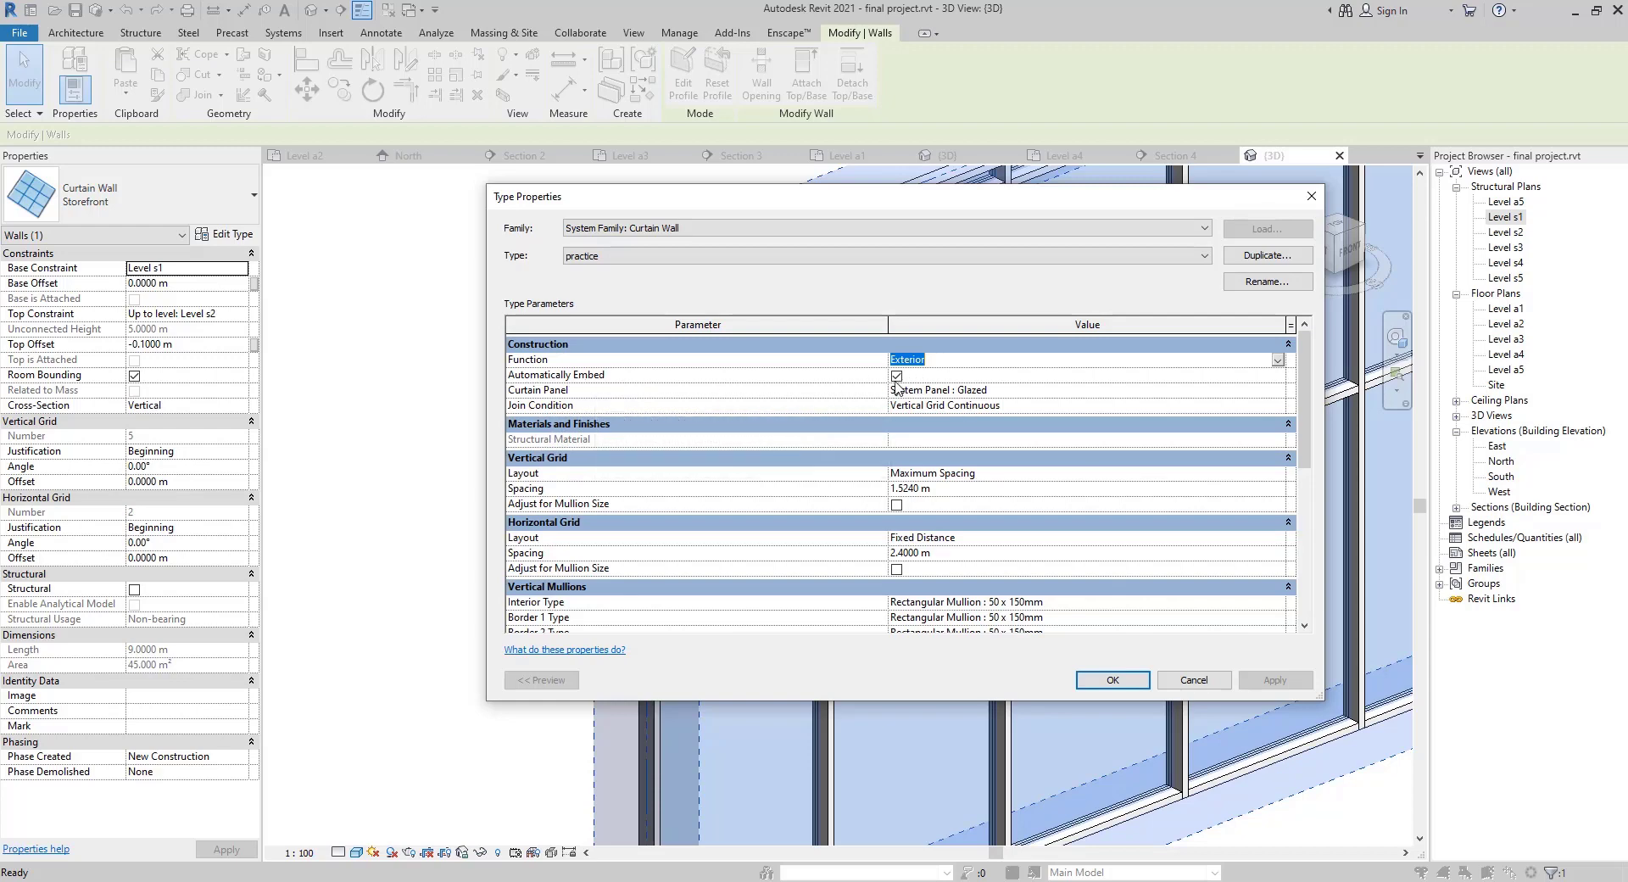
Review the available Curtain Panel options of the practice type, keeping System Panel : Glazed
drag(957, 196, 907, 165)
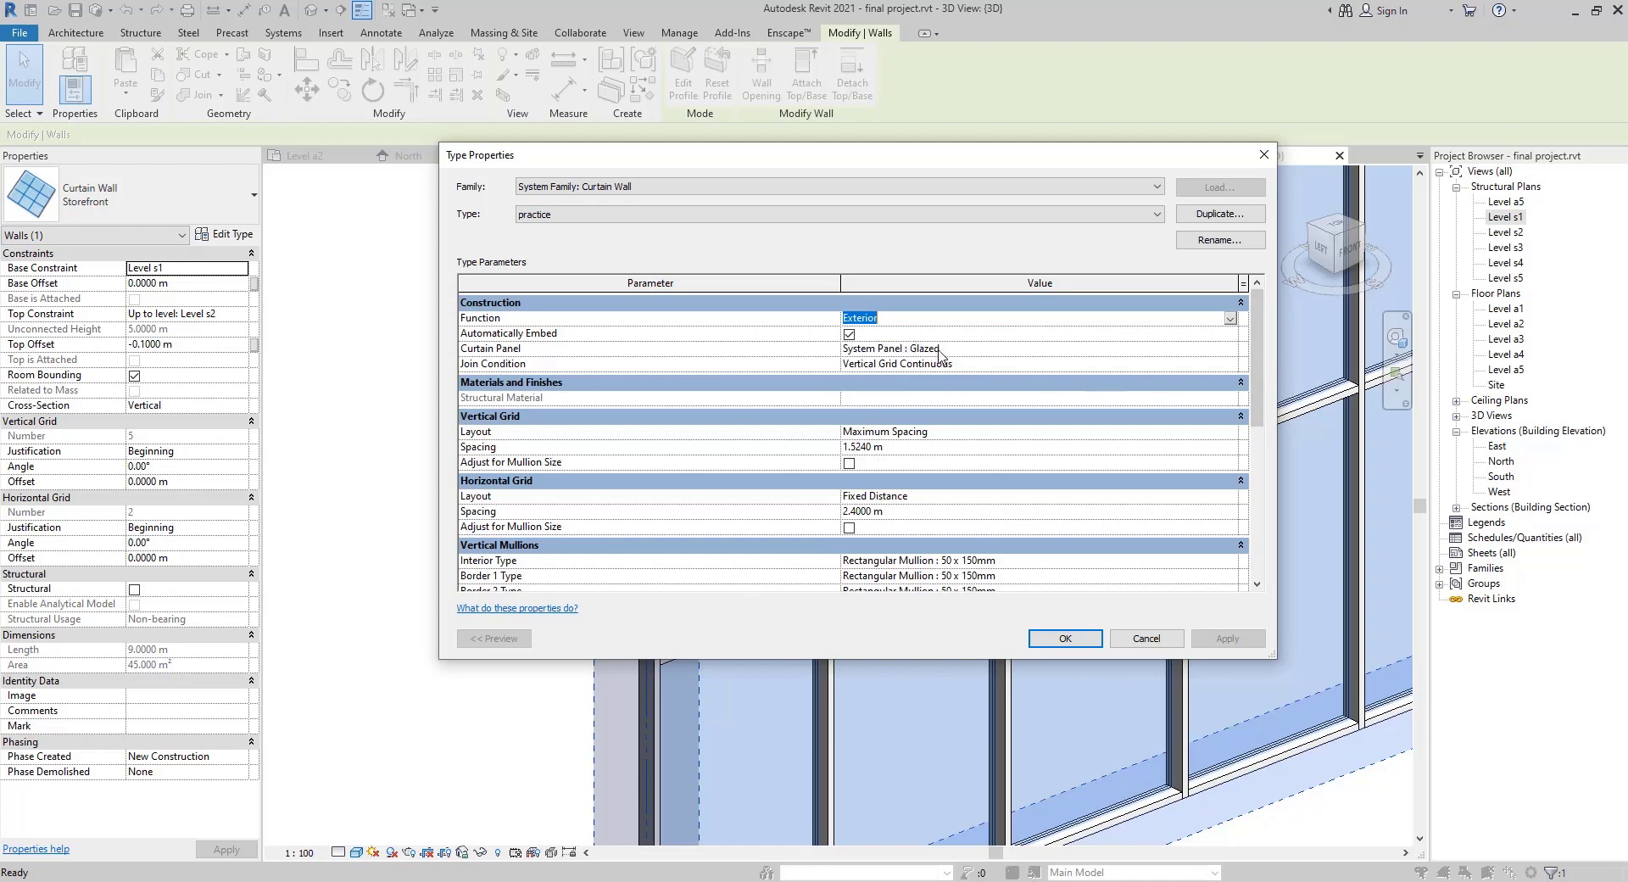
click(1230, 349)
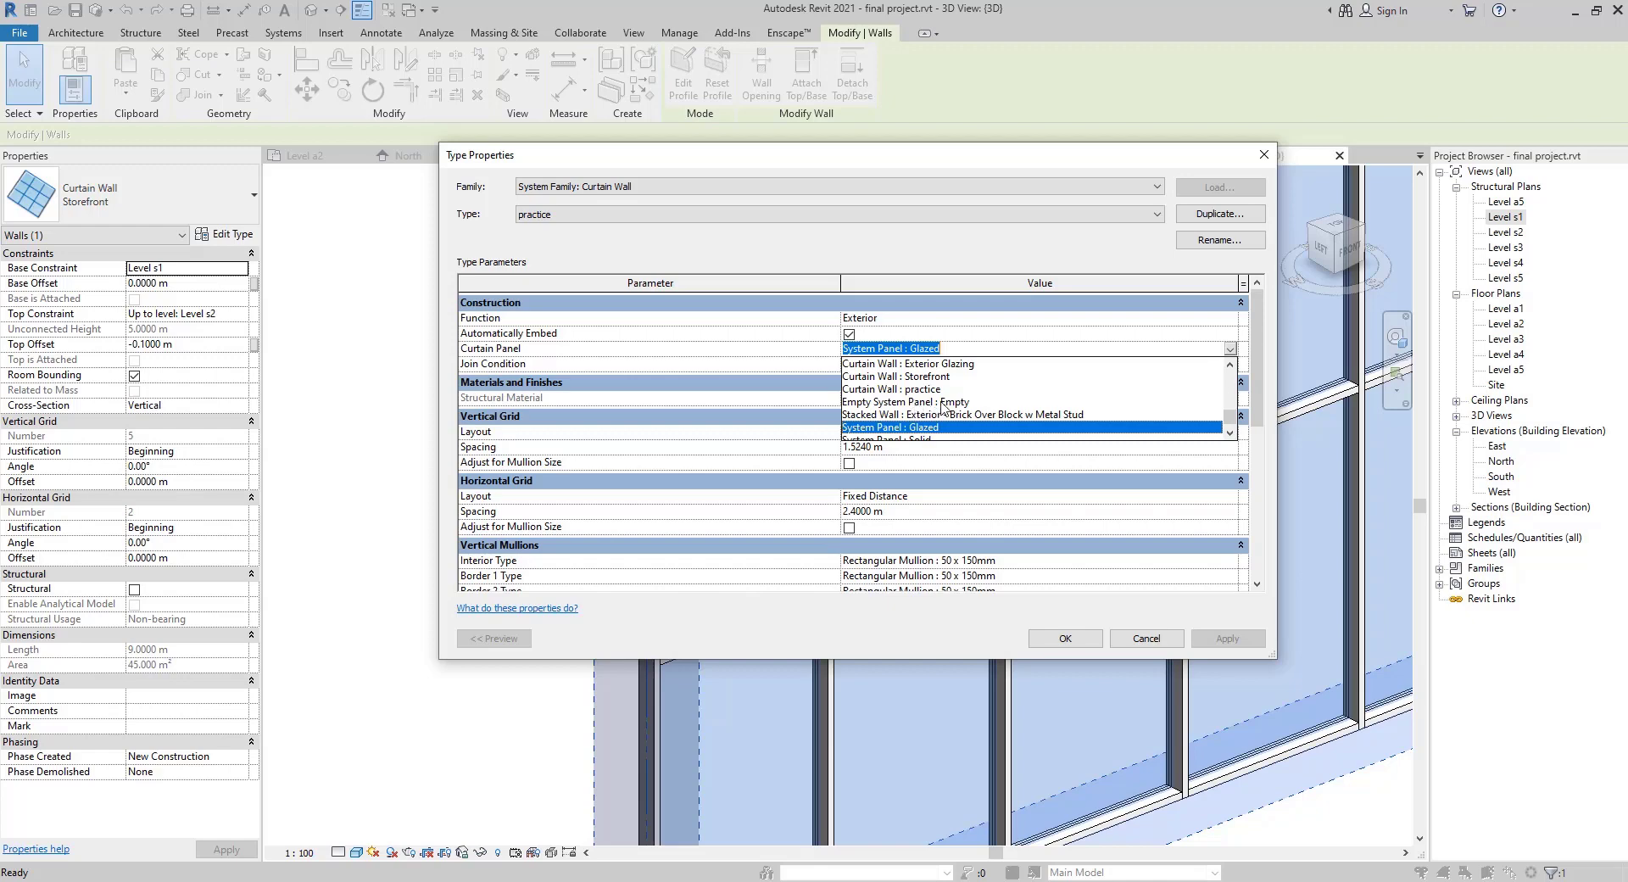
scroll(967, 412, down, 1)
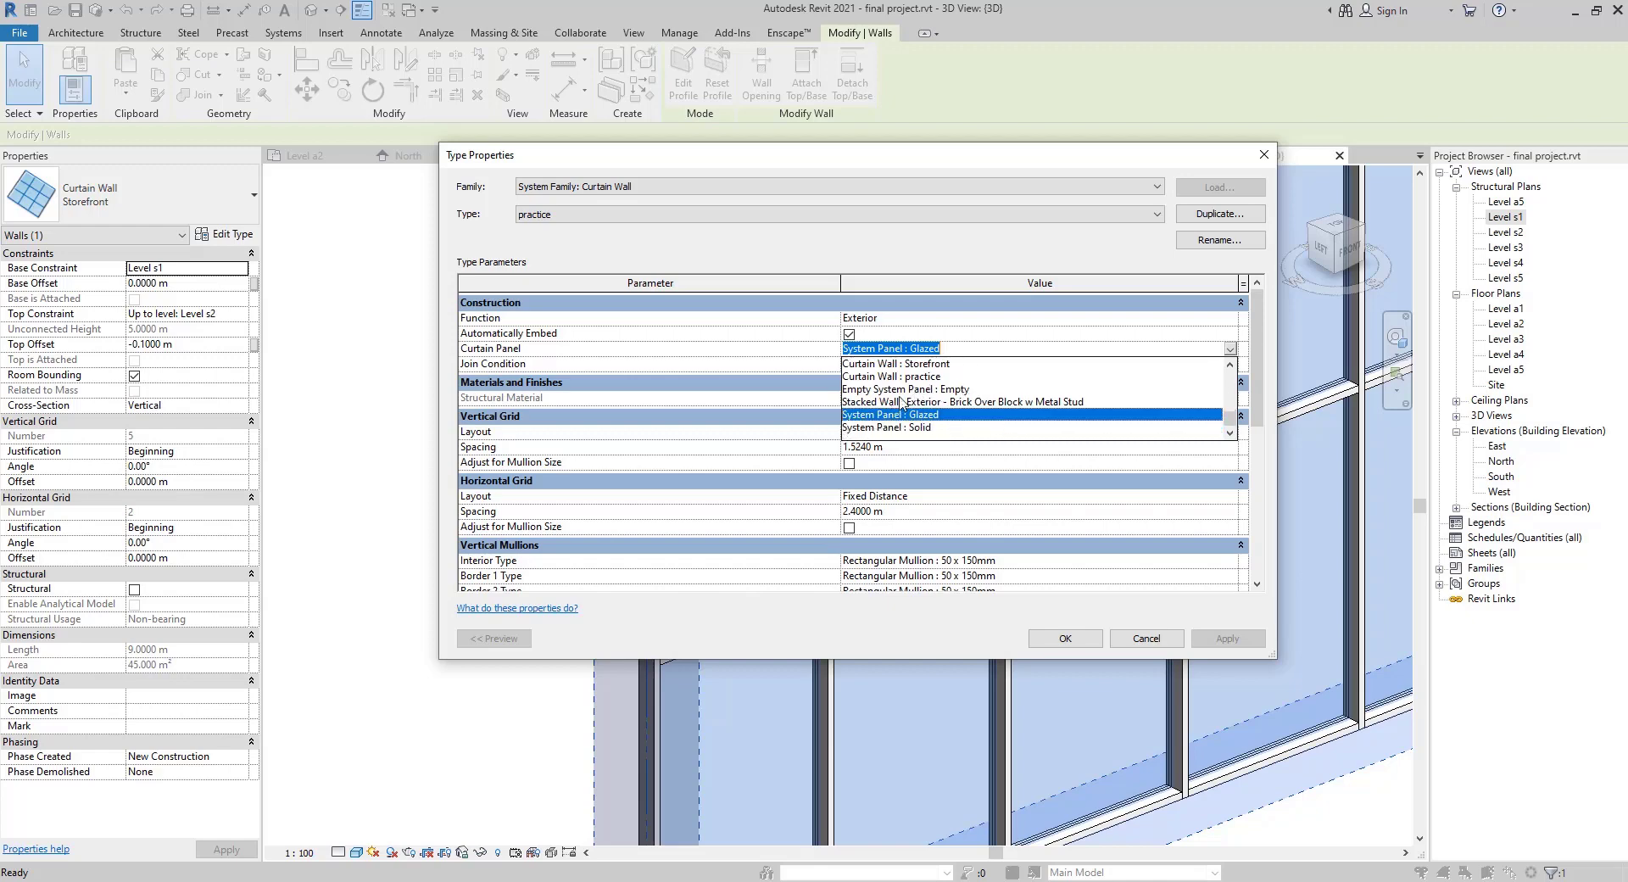
click(1229, 348)
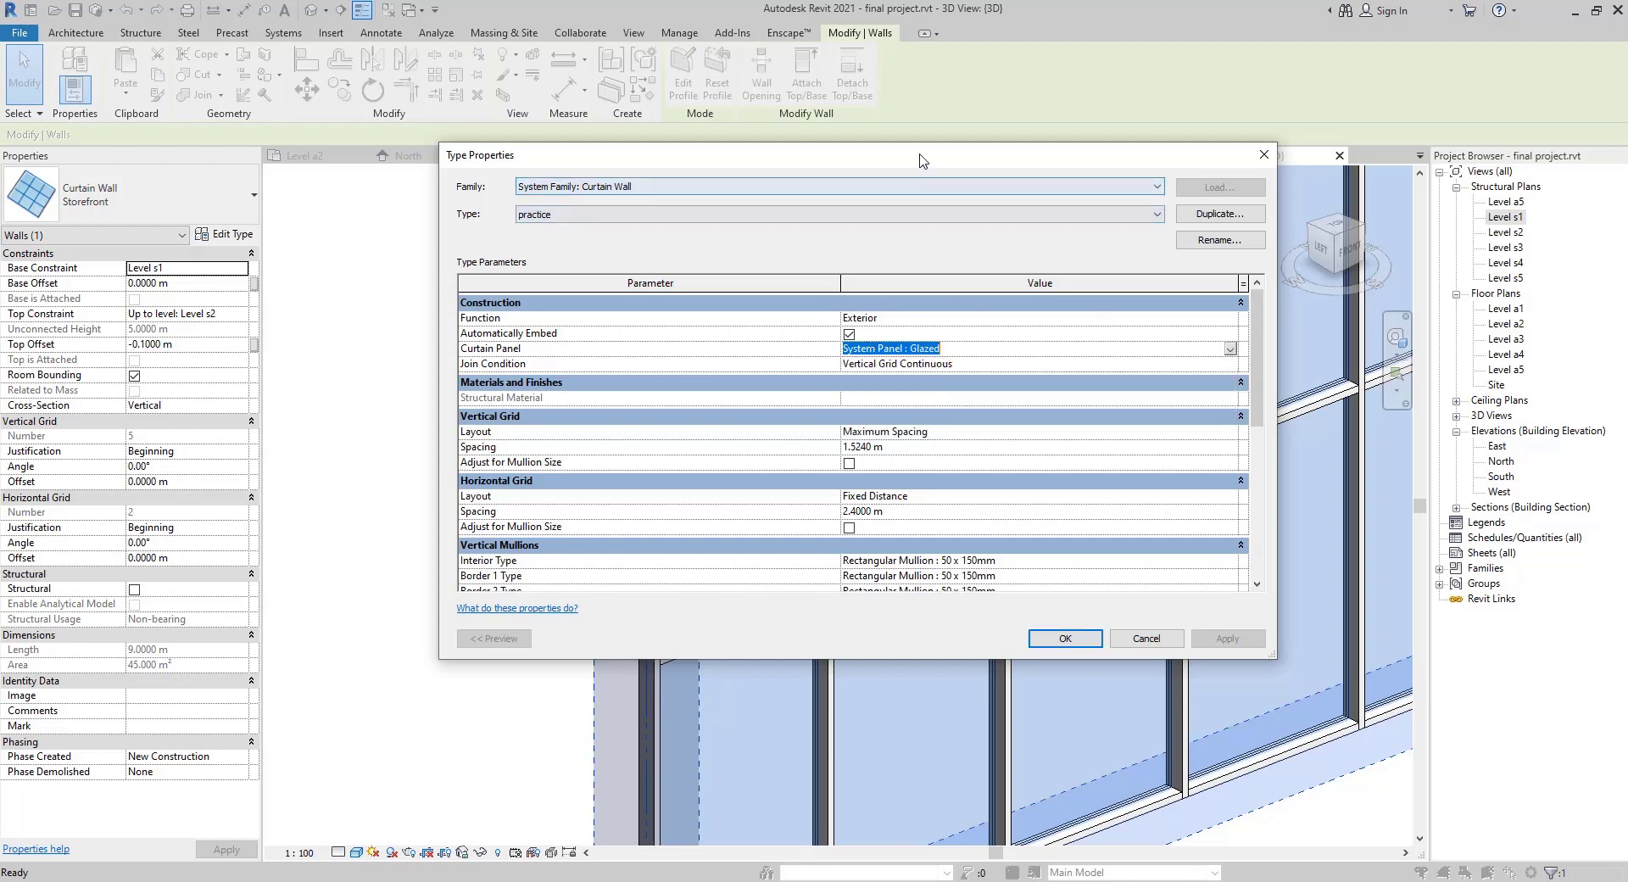
drag(929, 155, 1524, 167)
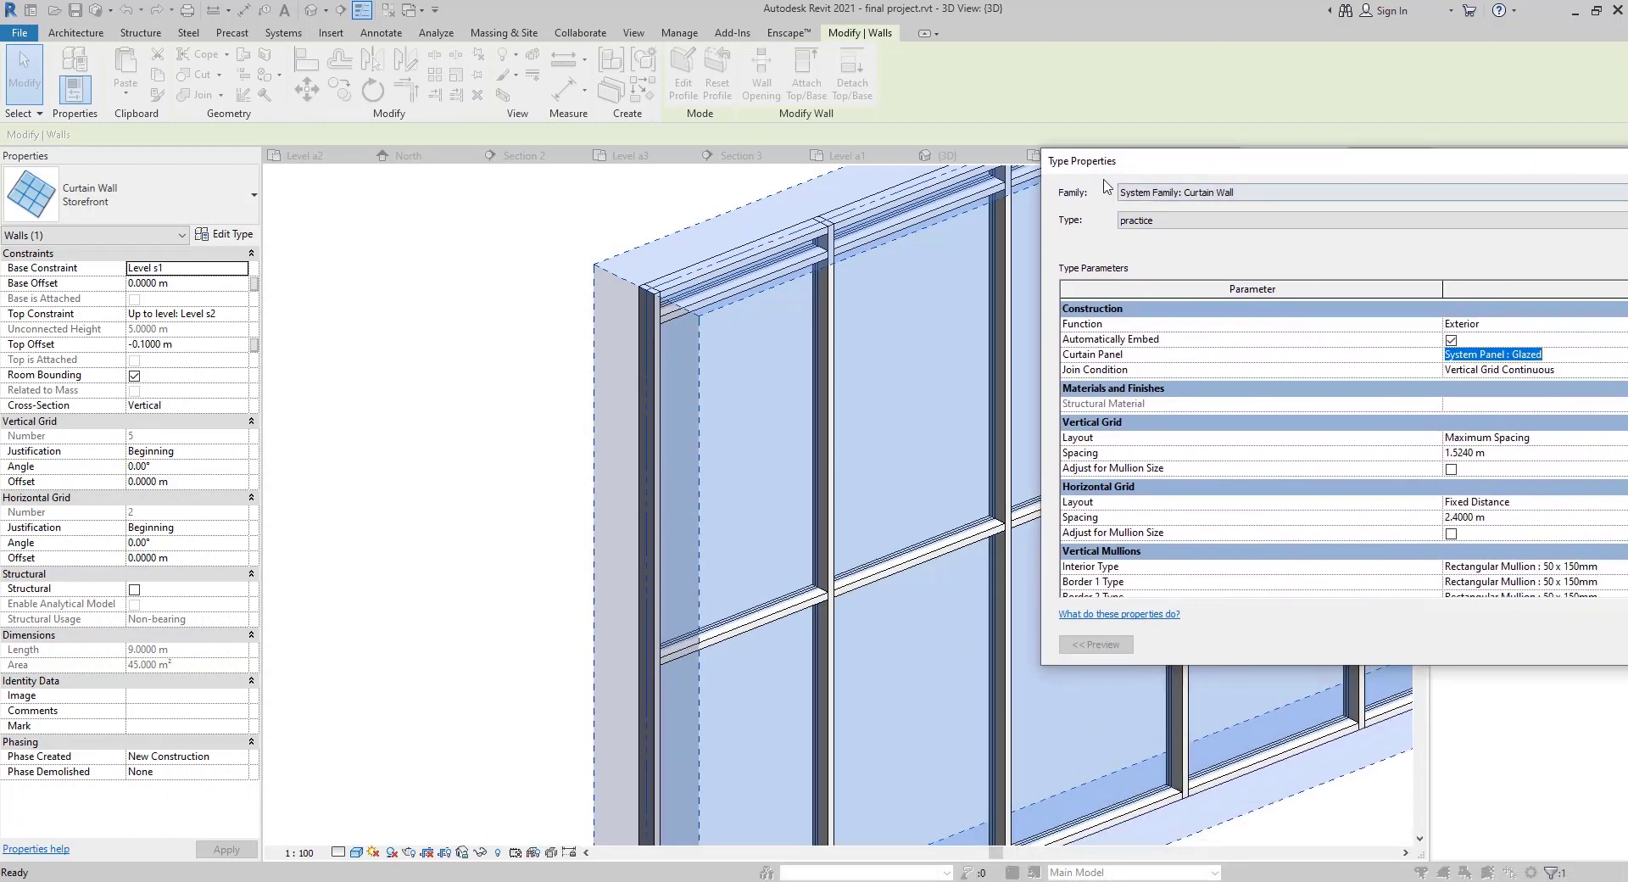
drag(1213, 163, 834, 139)
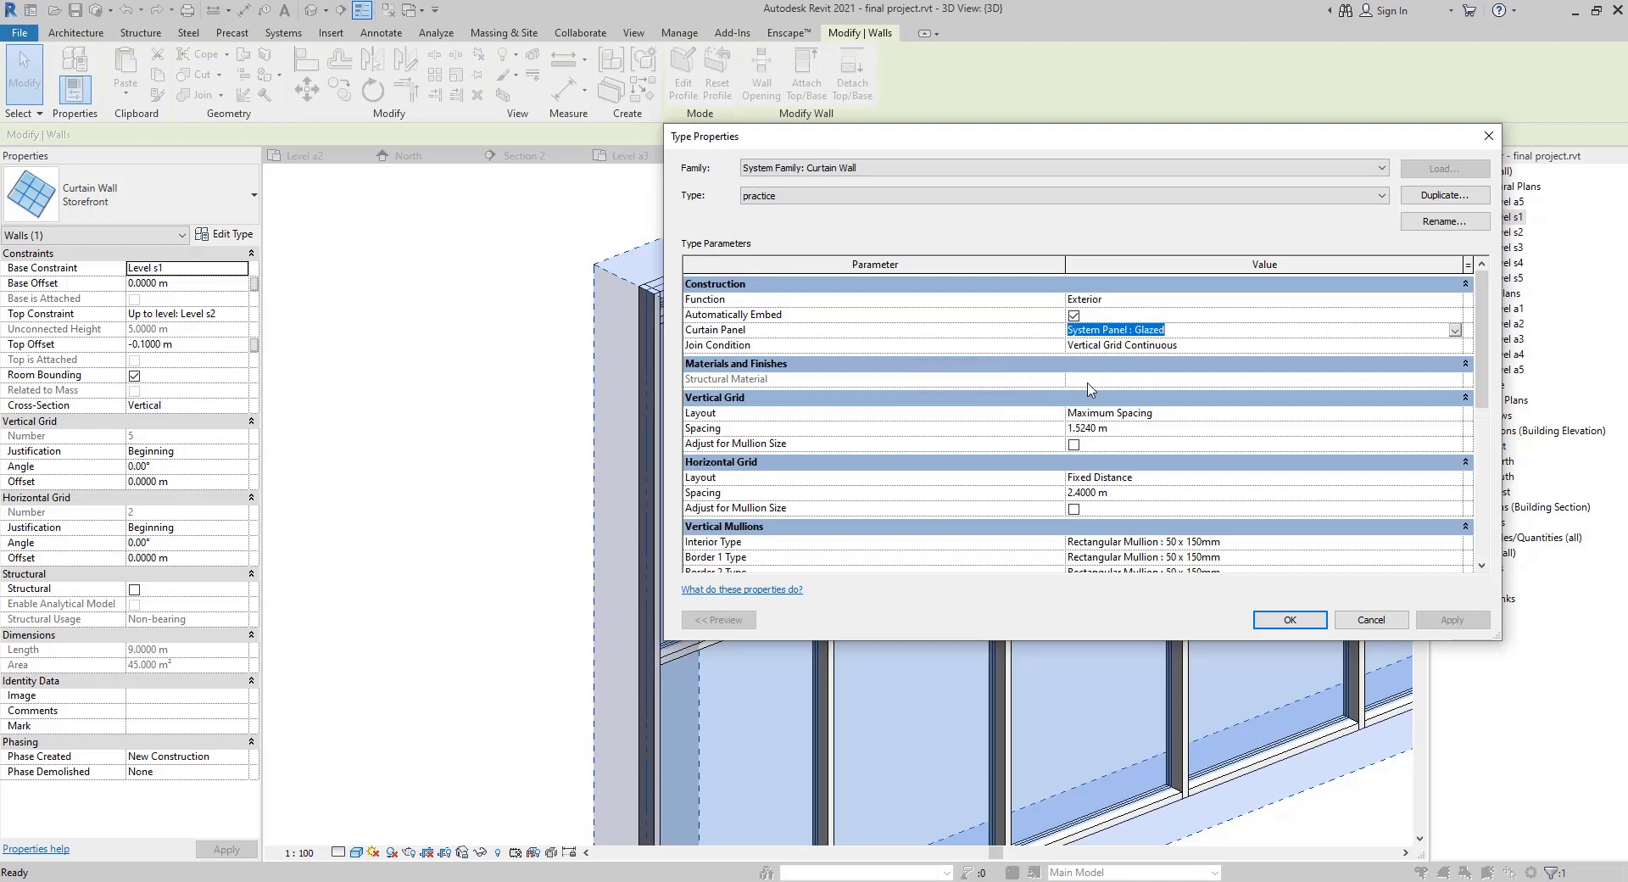
drag(1048, 144, 1380, 145)
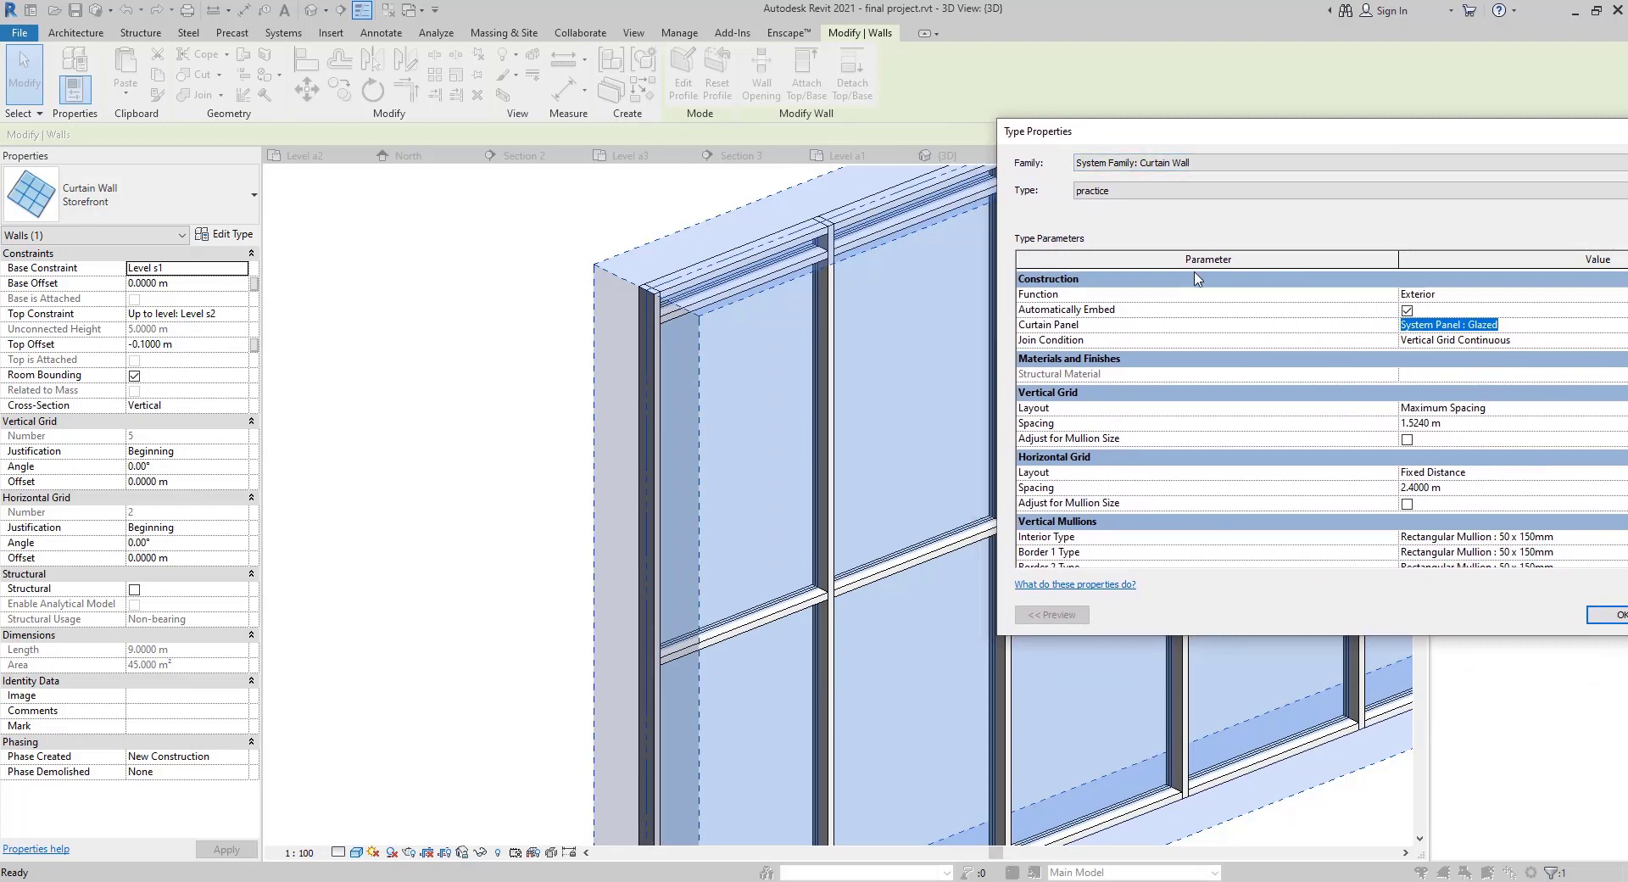
drag(1404, 142, 963, 222)
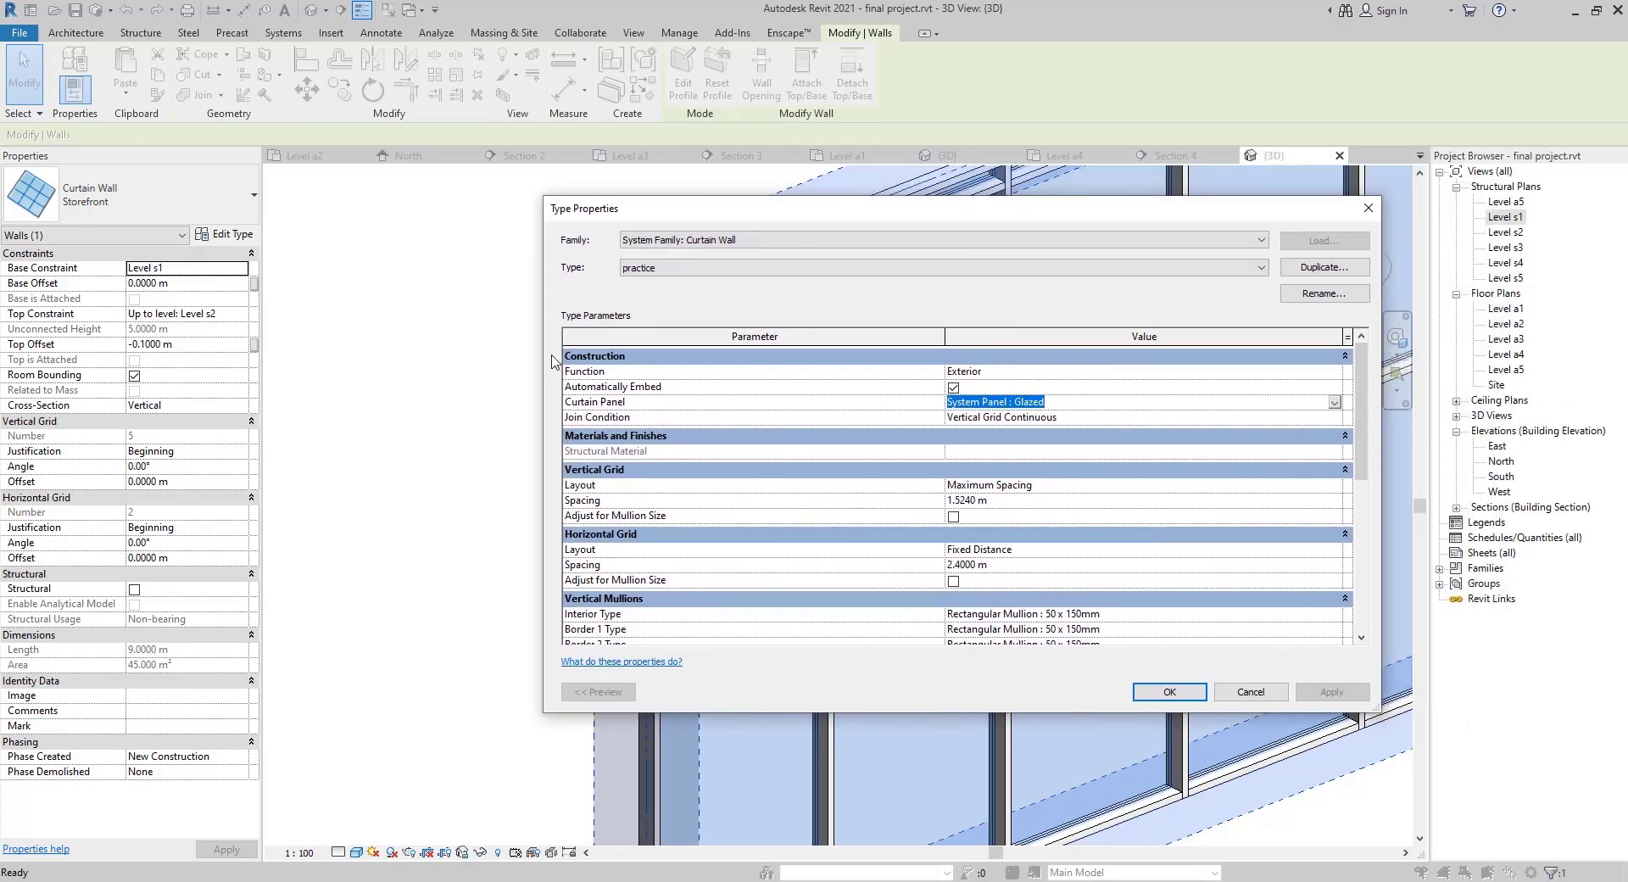
Set the practice type's Join Condition to Horizontal Grid Continuous and apply the type to the selected curtain wall, keeping the dialog clear of the model
drag(552, 363, 999, 394)
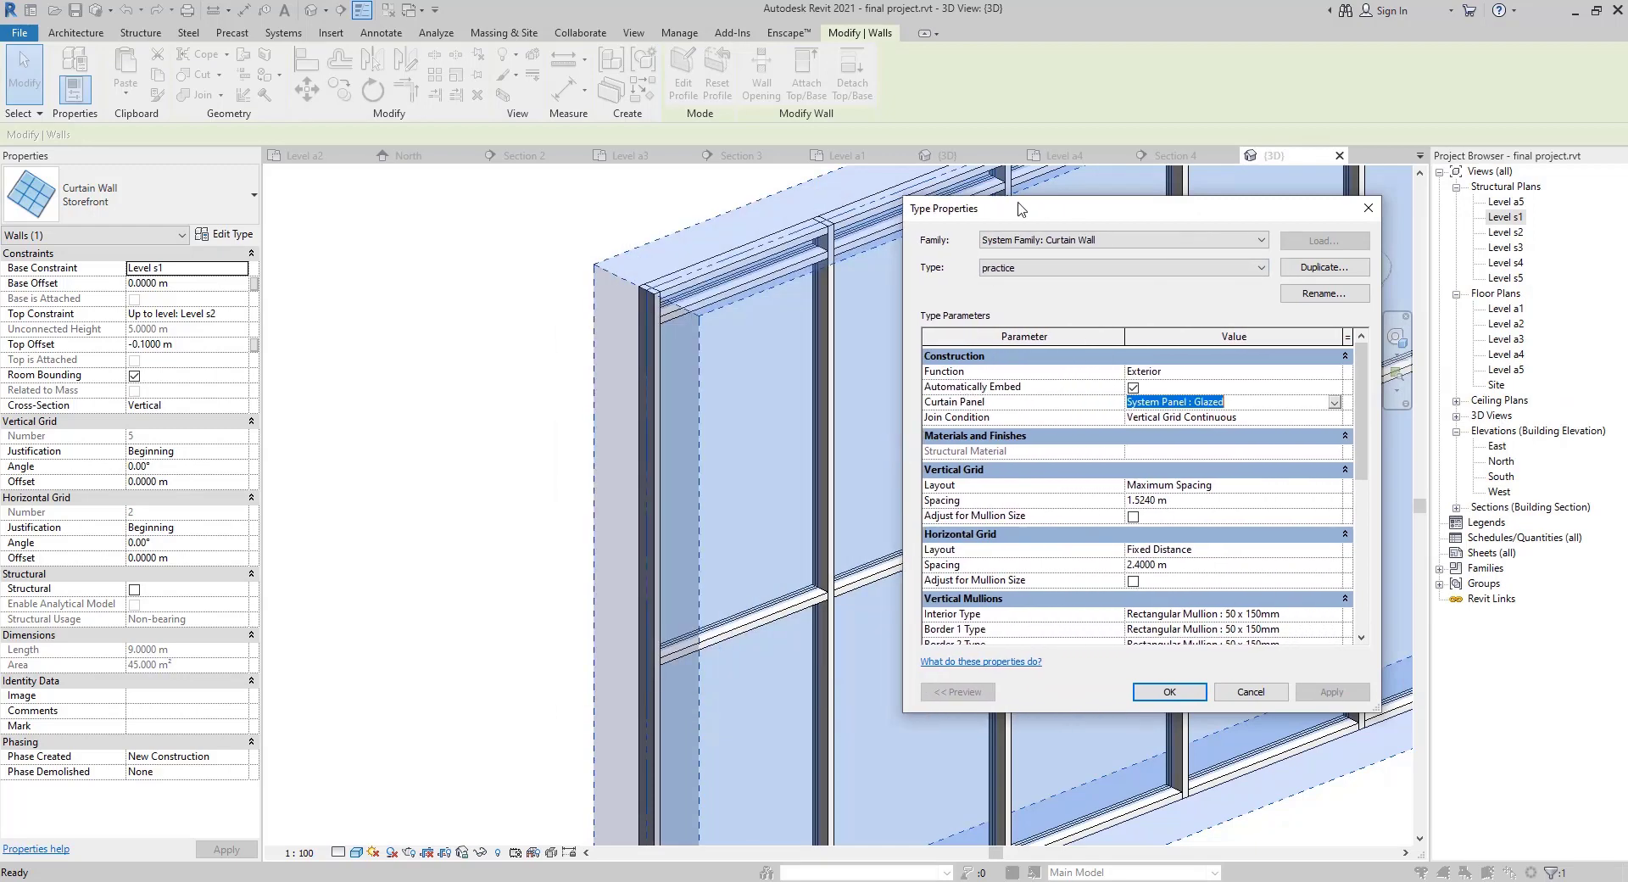
drag(1059, 215, 1260, 124)
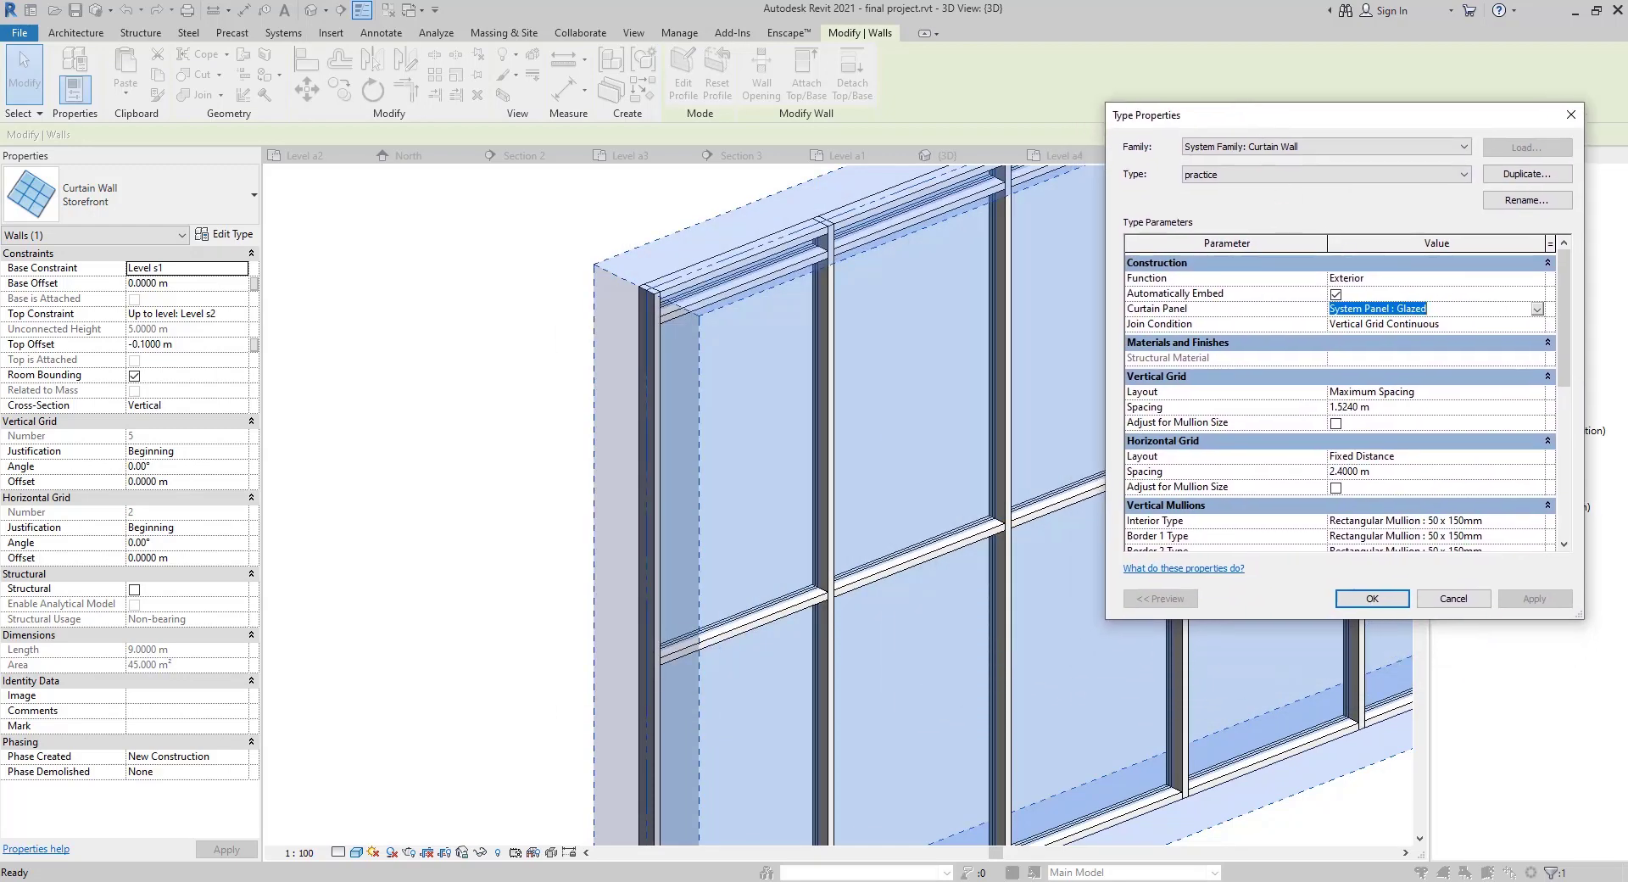
click(1538, 325)
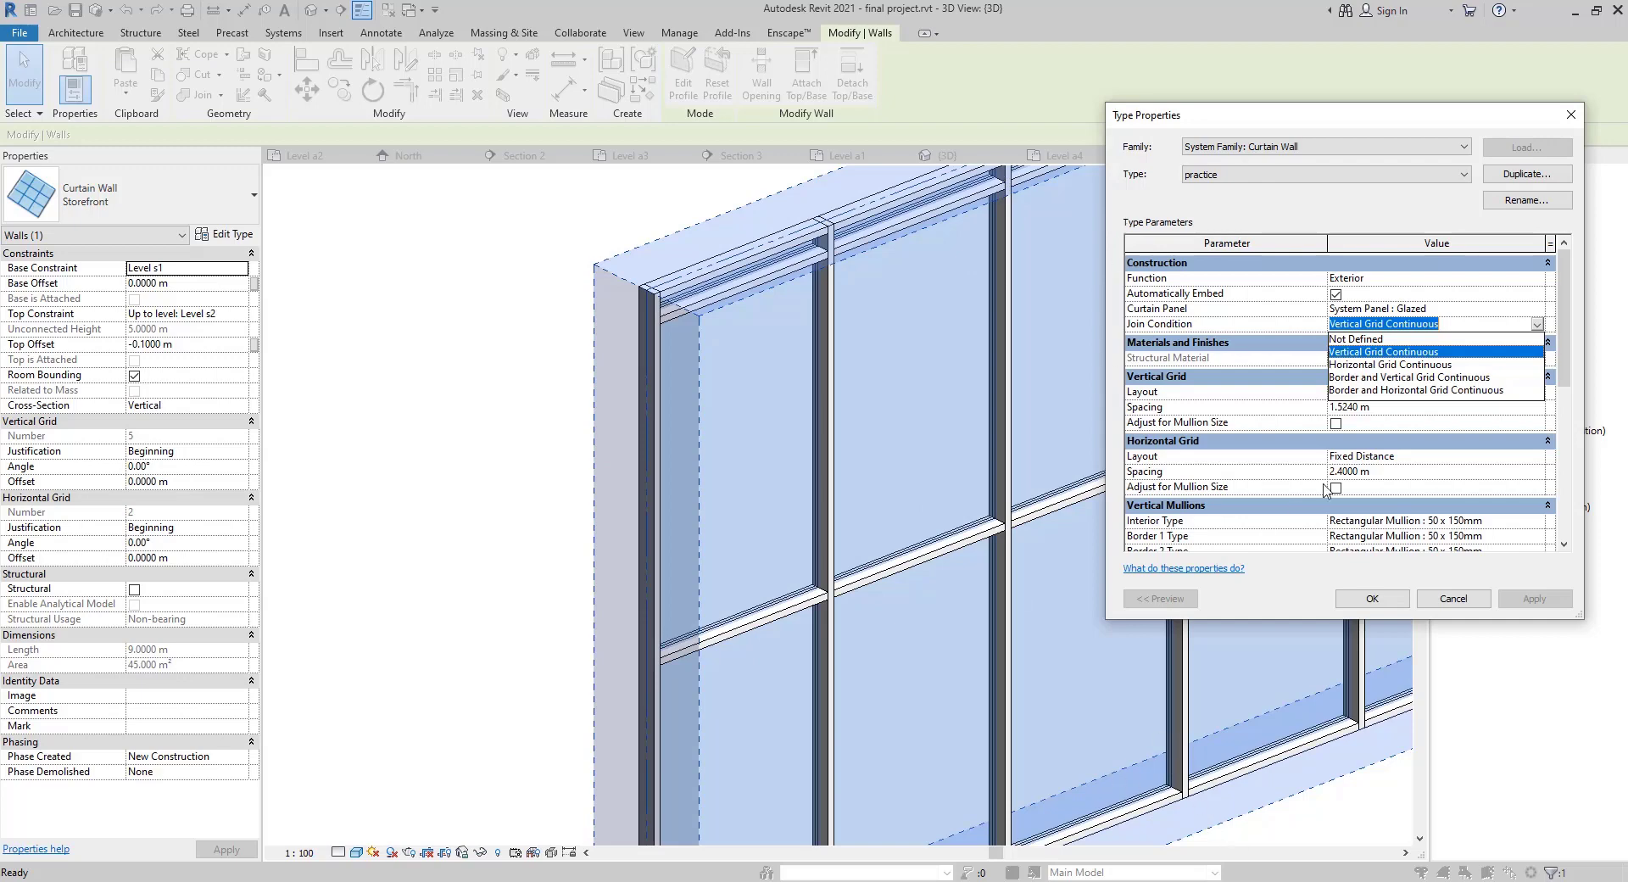
click(1394, 365)
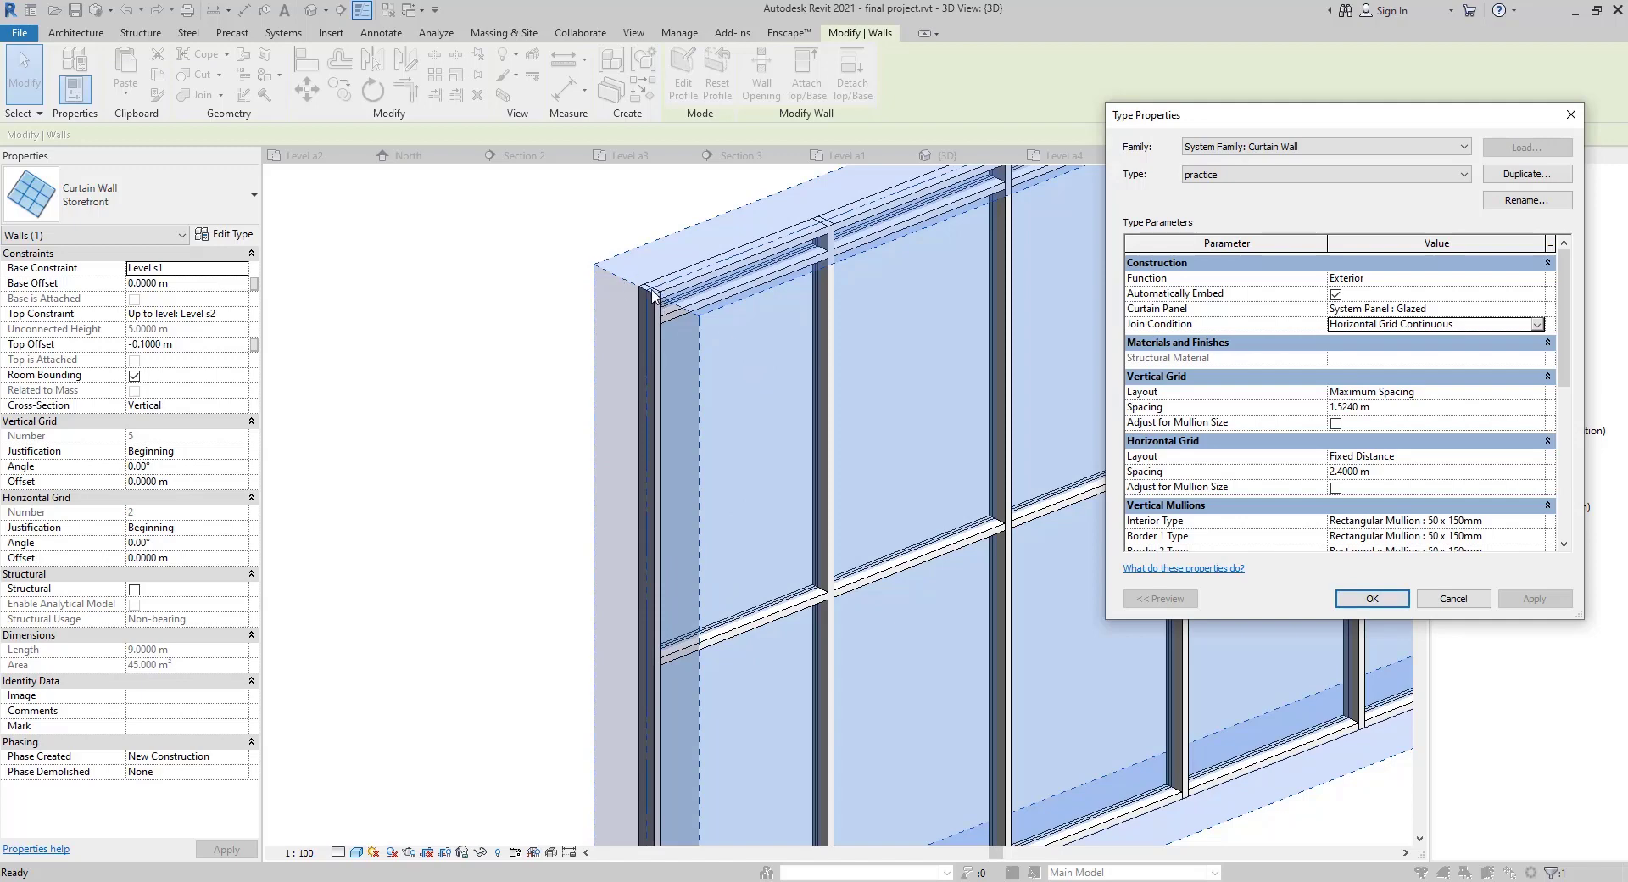
click(1373, 598)
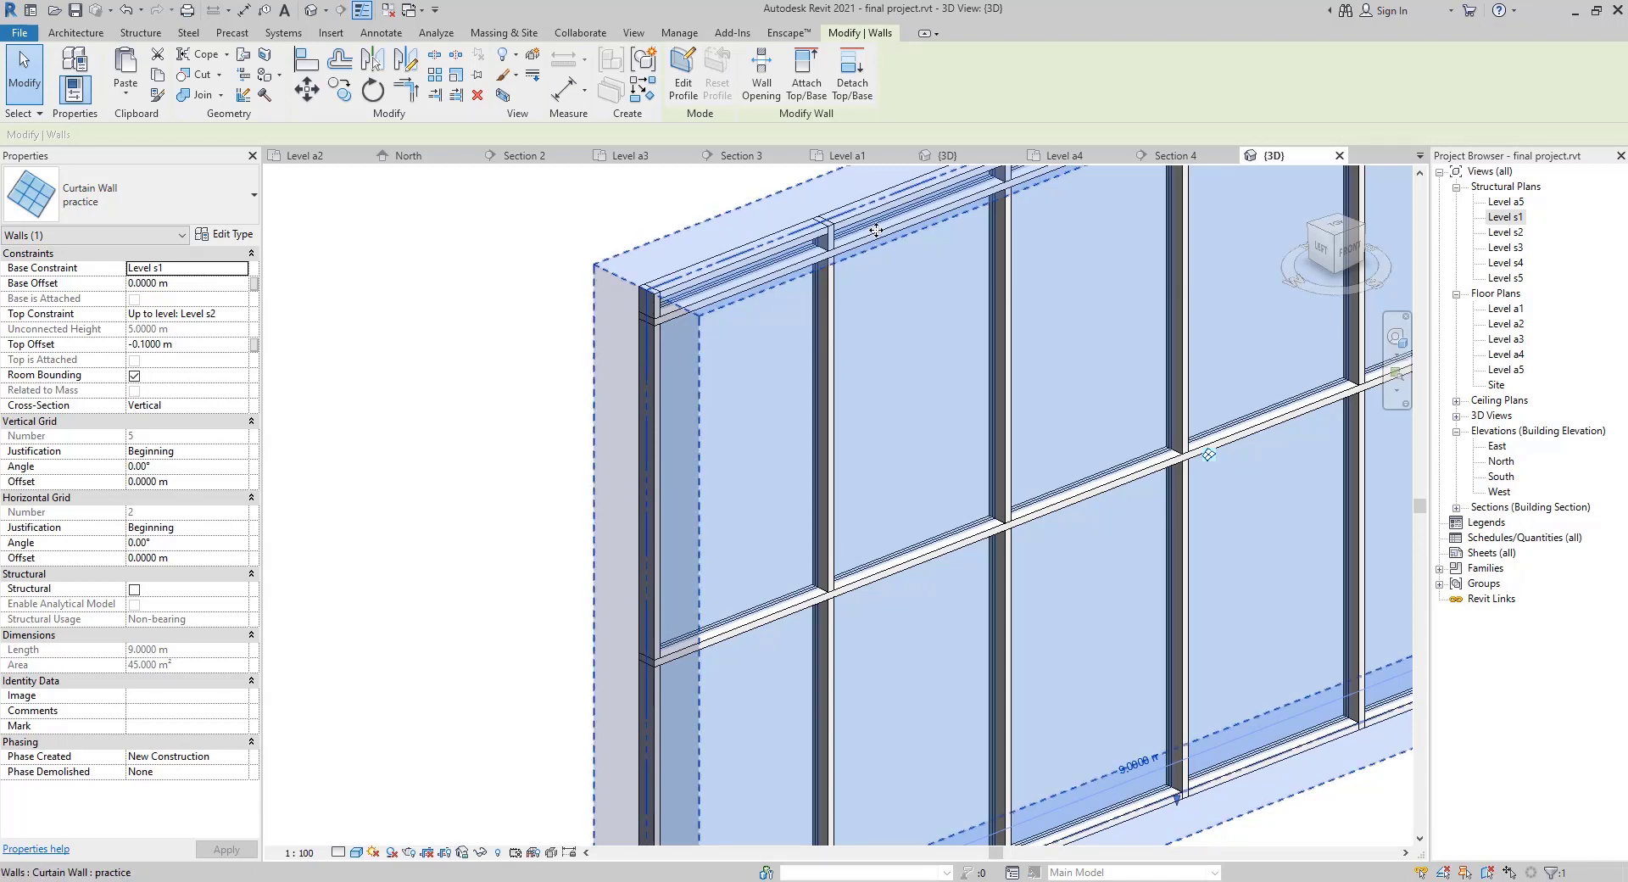
Reopen the practice wall's type properties and apply Border and Vertical Grid Continuous as the Join Condition
click(224, 234)
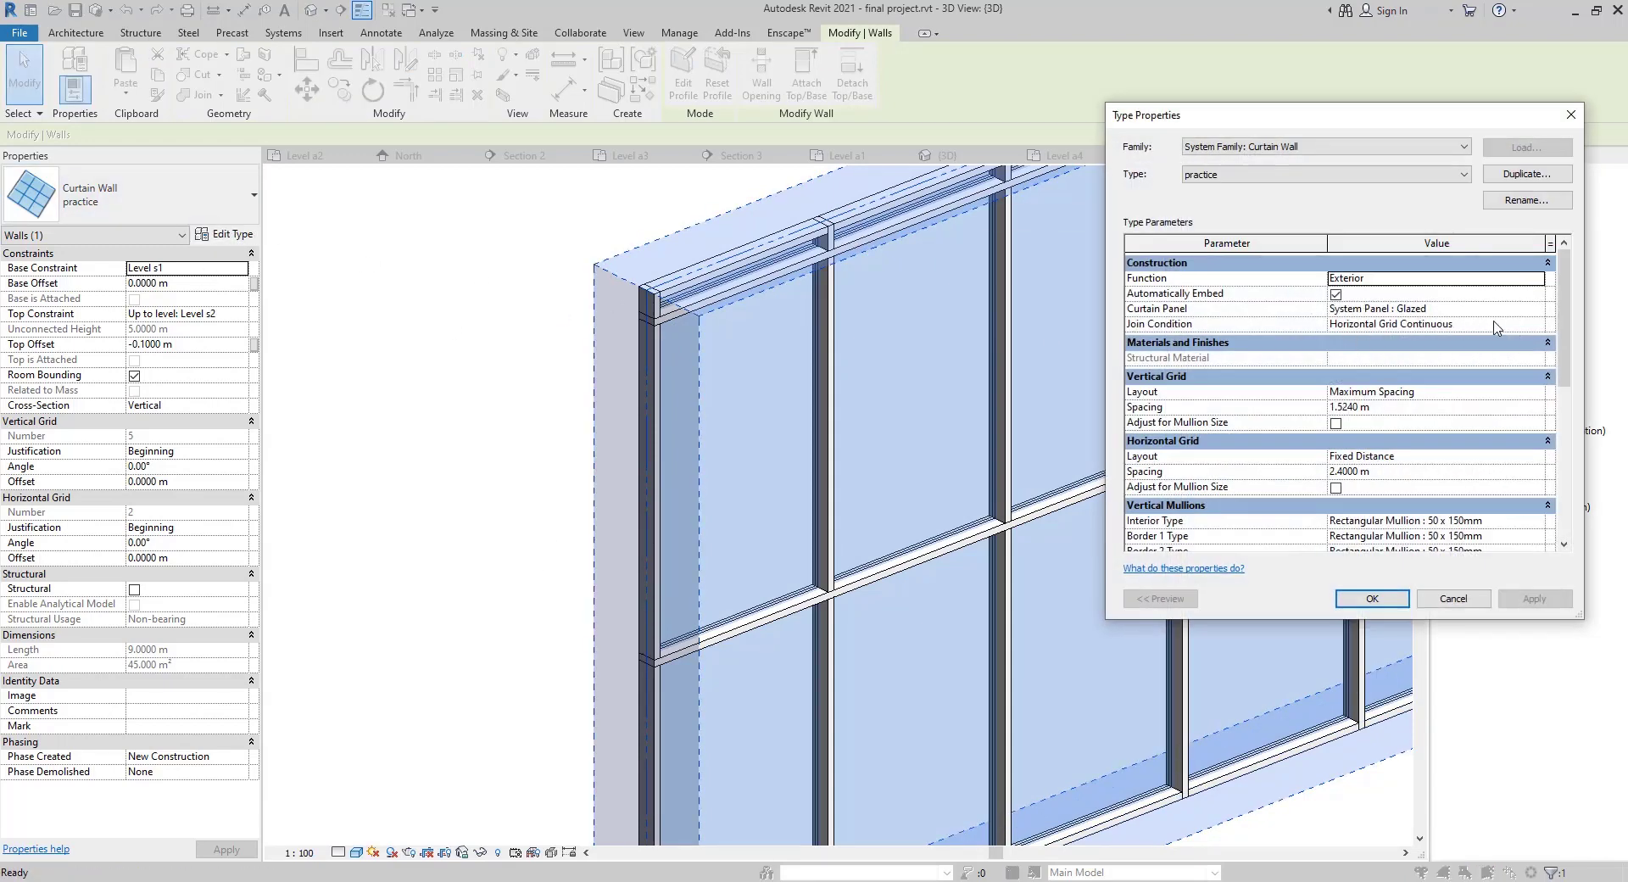
click(1541, 326)
click(1538, 325)
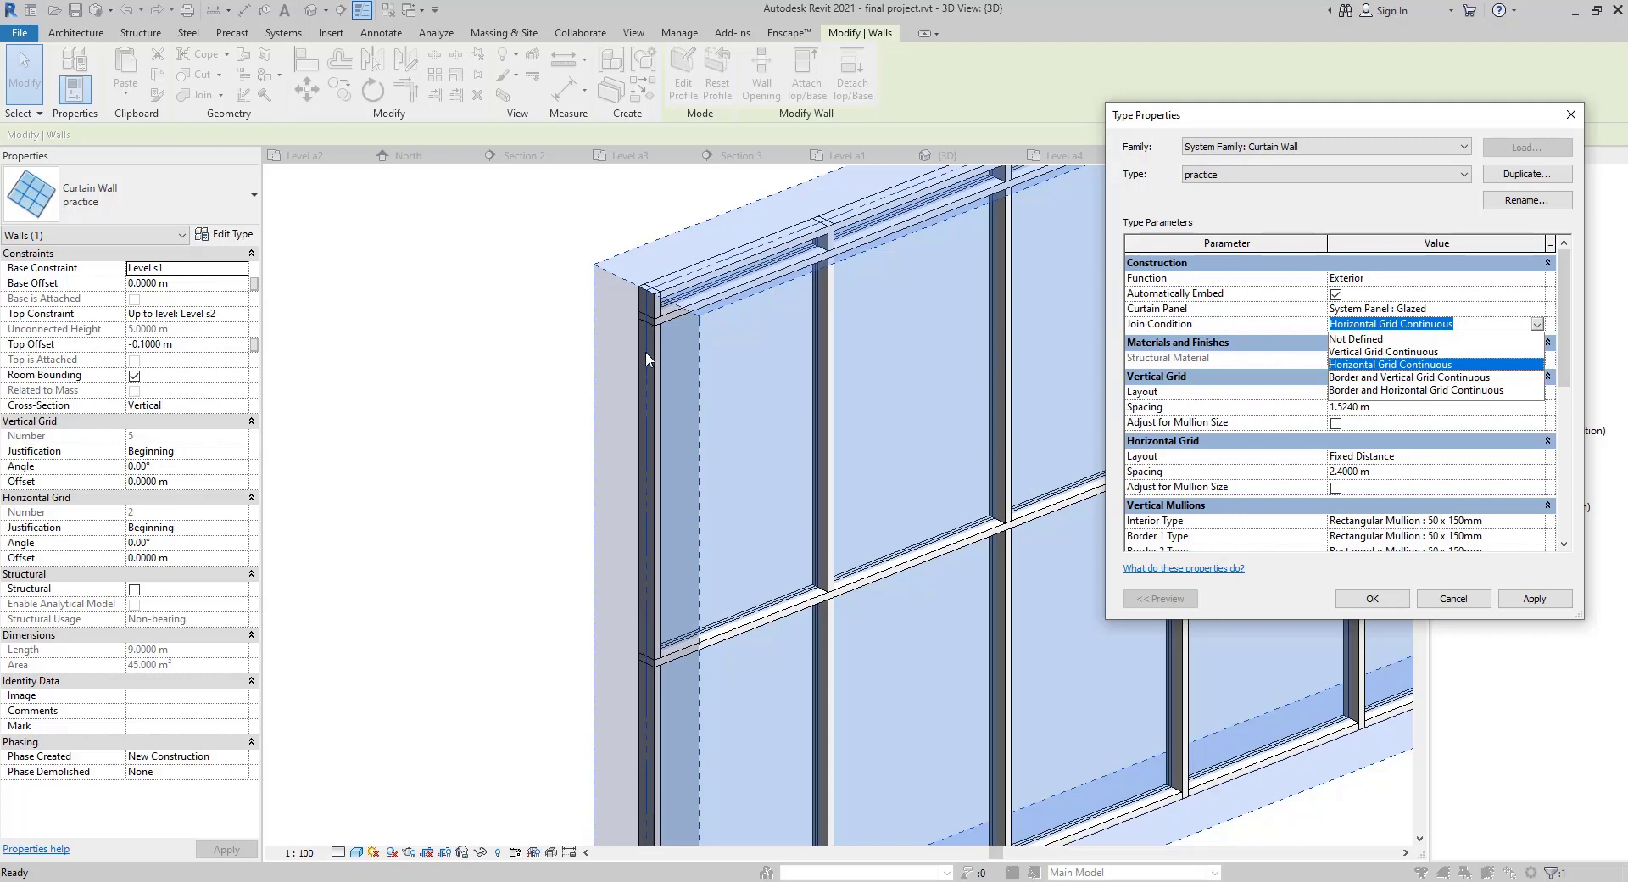
click(1351, 377)
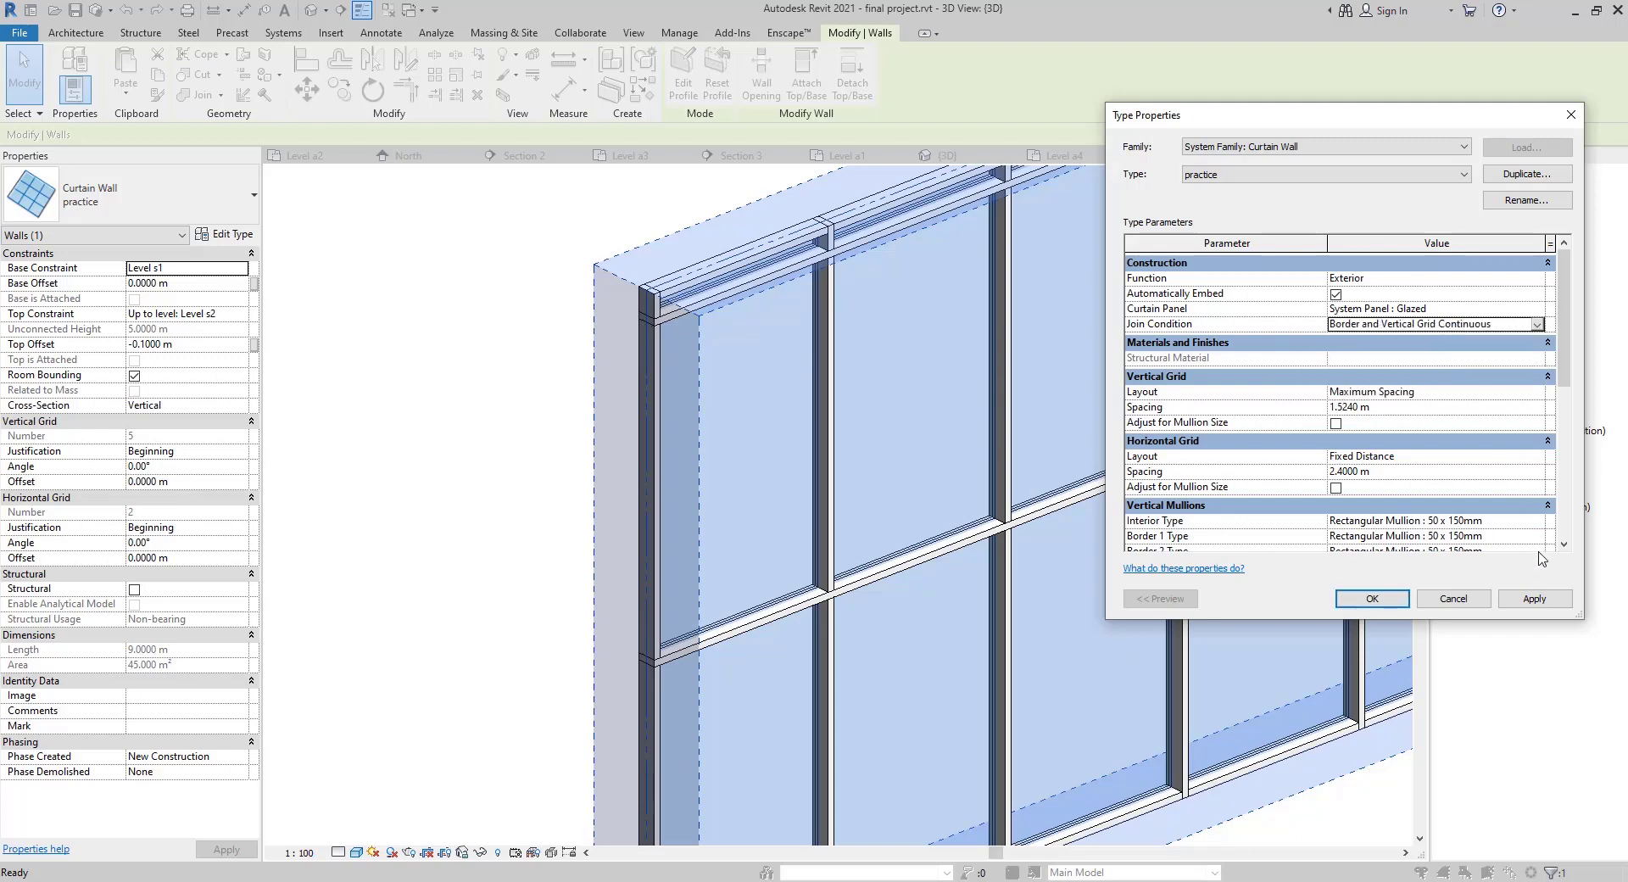
click(1535, 599)
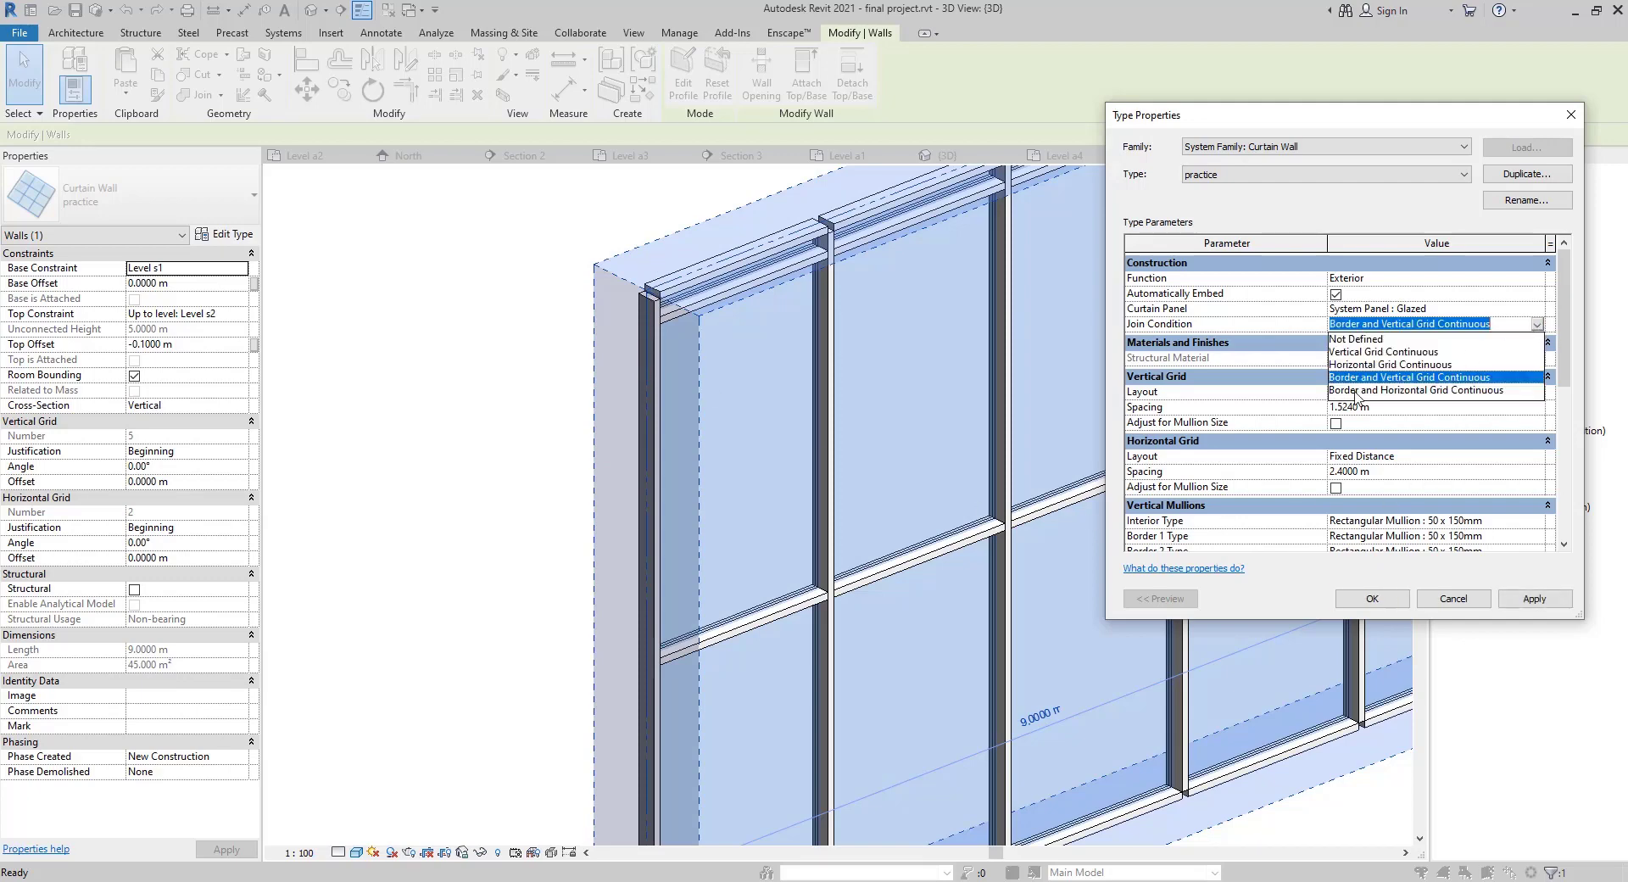
Apply the Border and Horizontal Grid Continuous join condition, followed by Horizontal Grid Continuous, to compare the mullion joints
click(1353, 392)
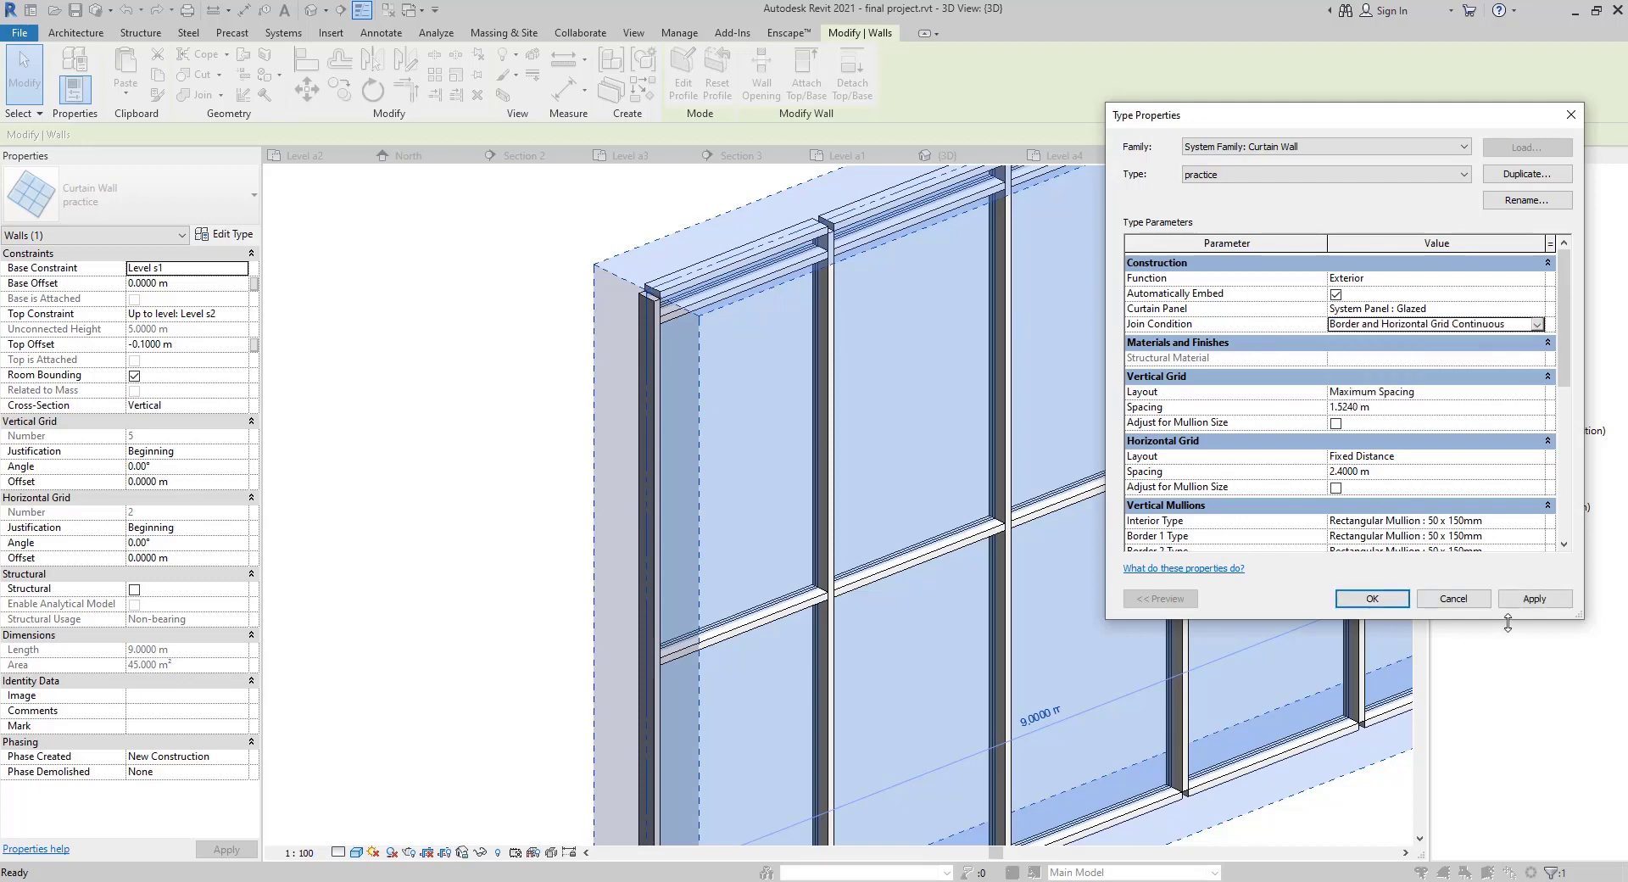
click(1532, 598)
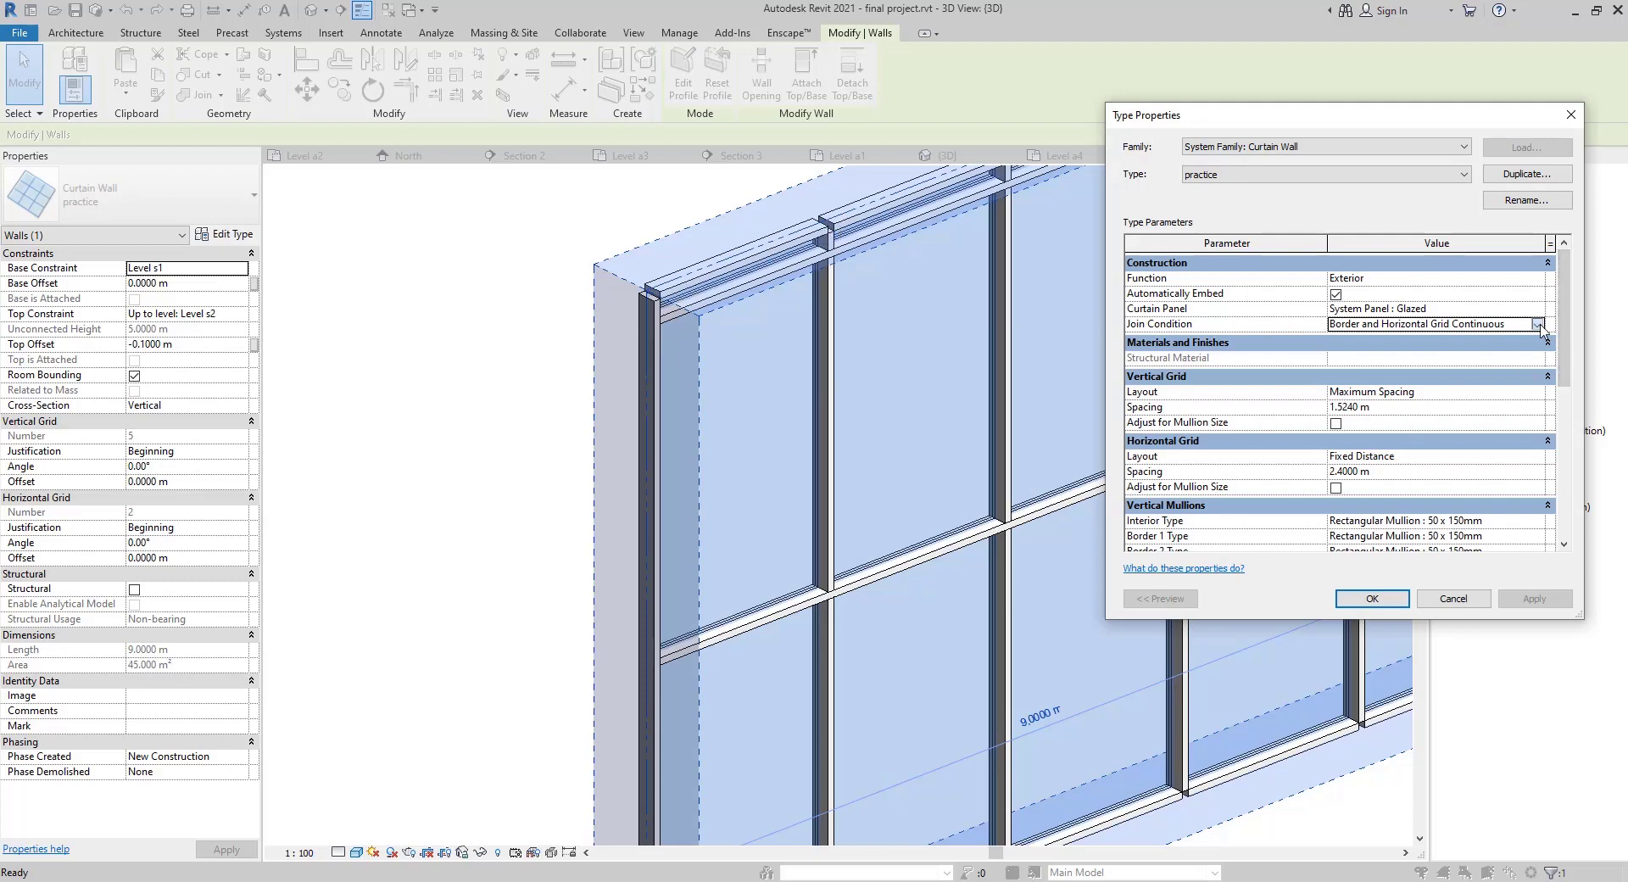
click(1537, 325)
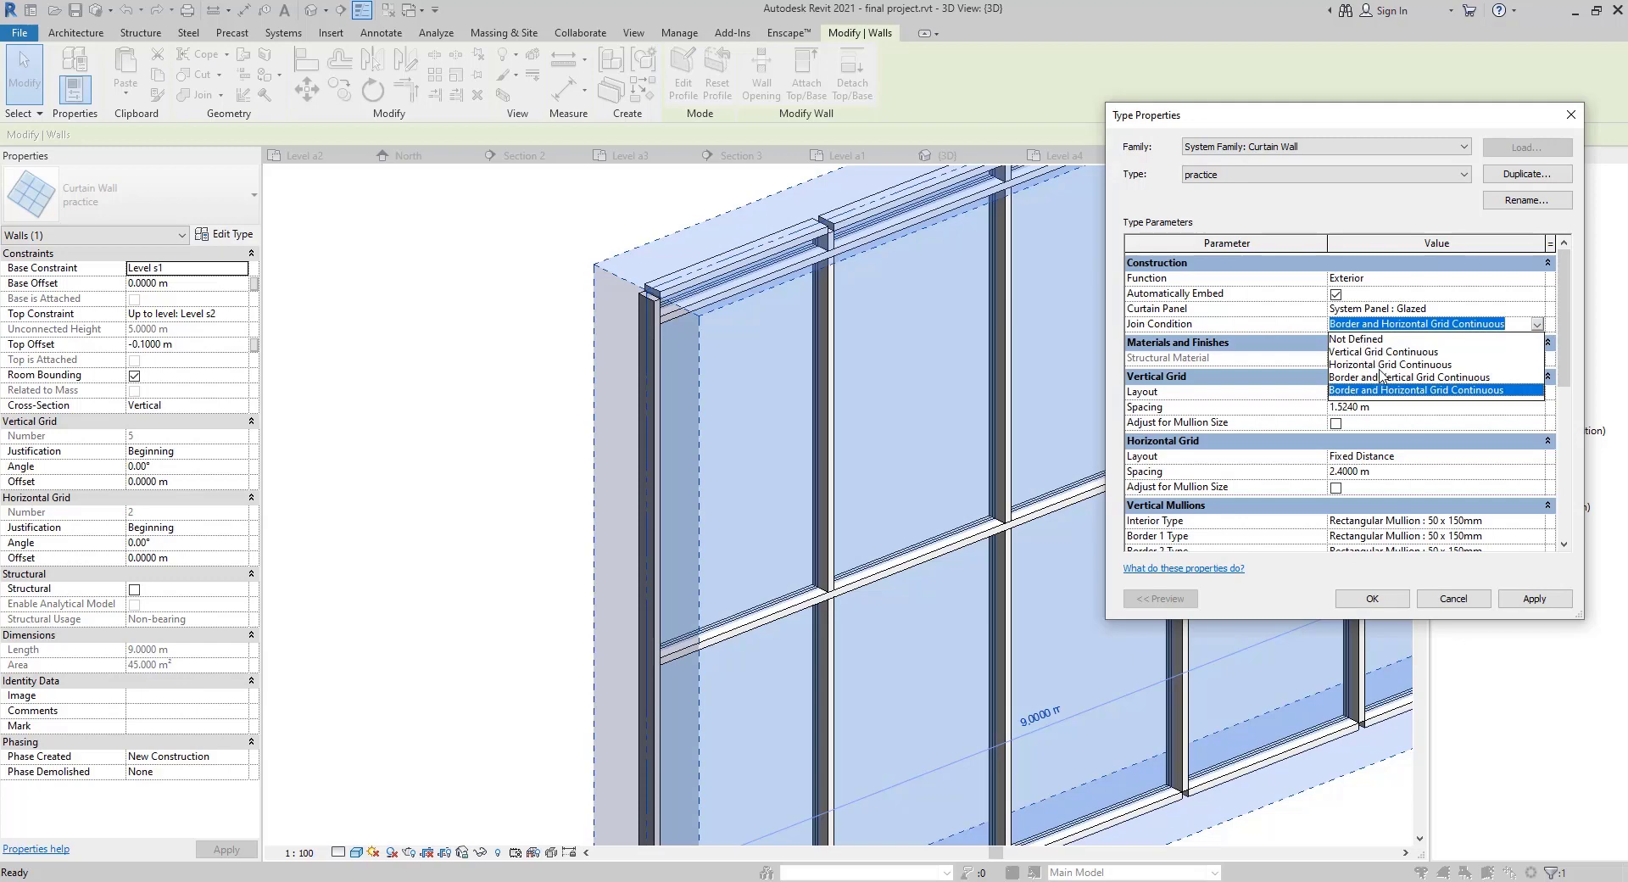
click(1357, 364)
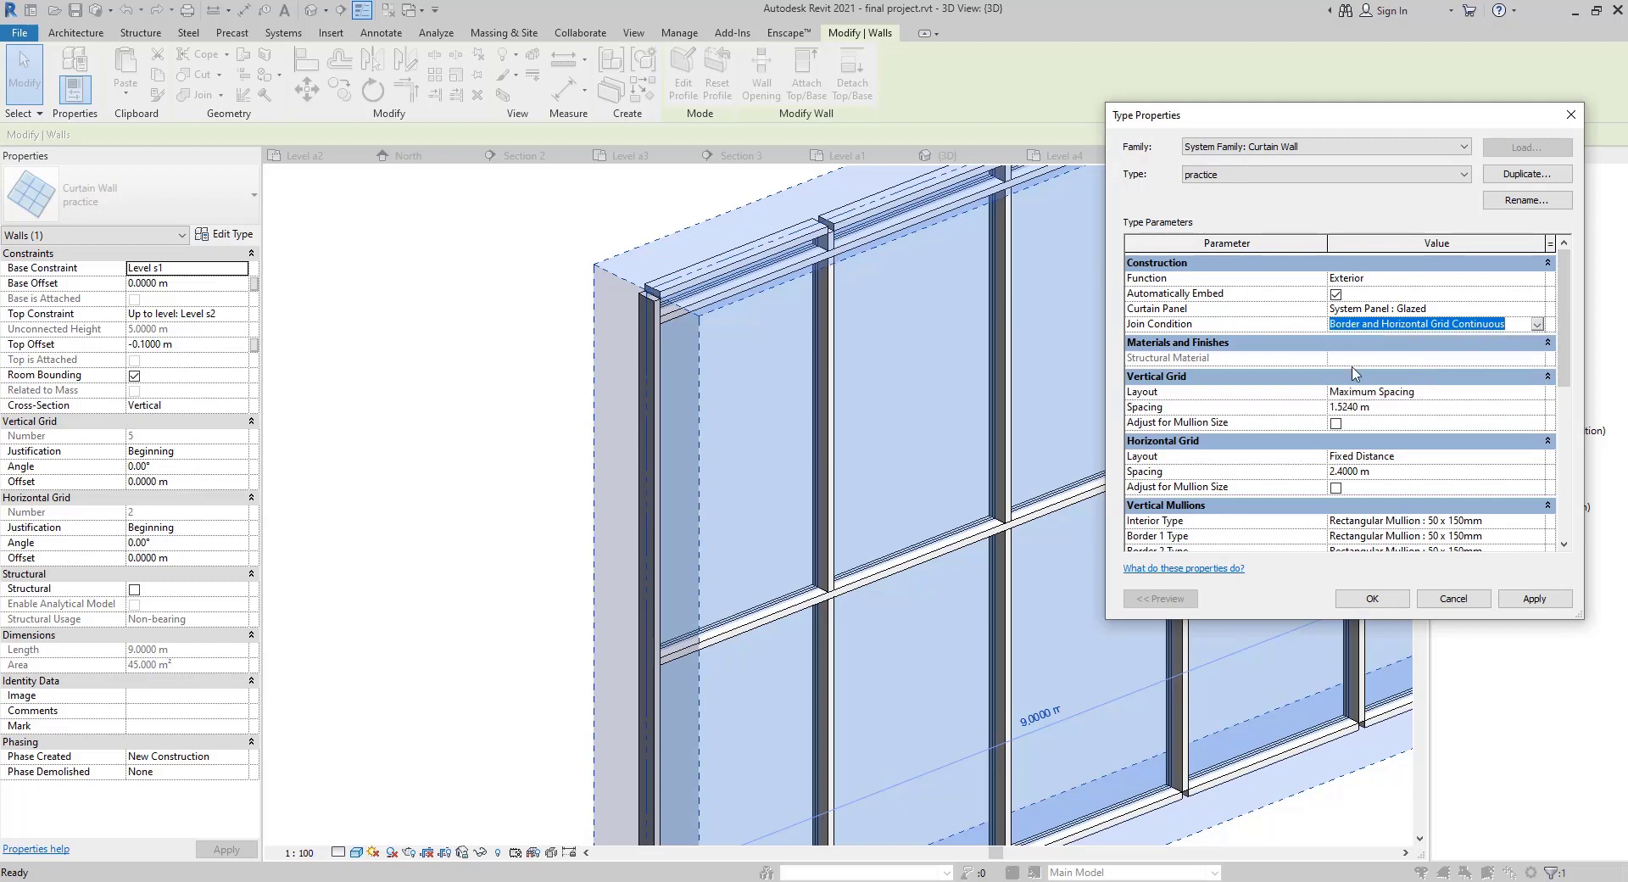
click(1535, 601)
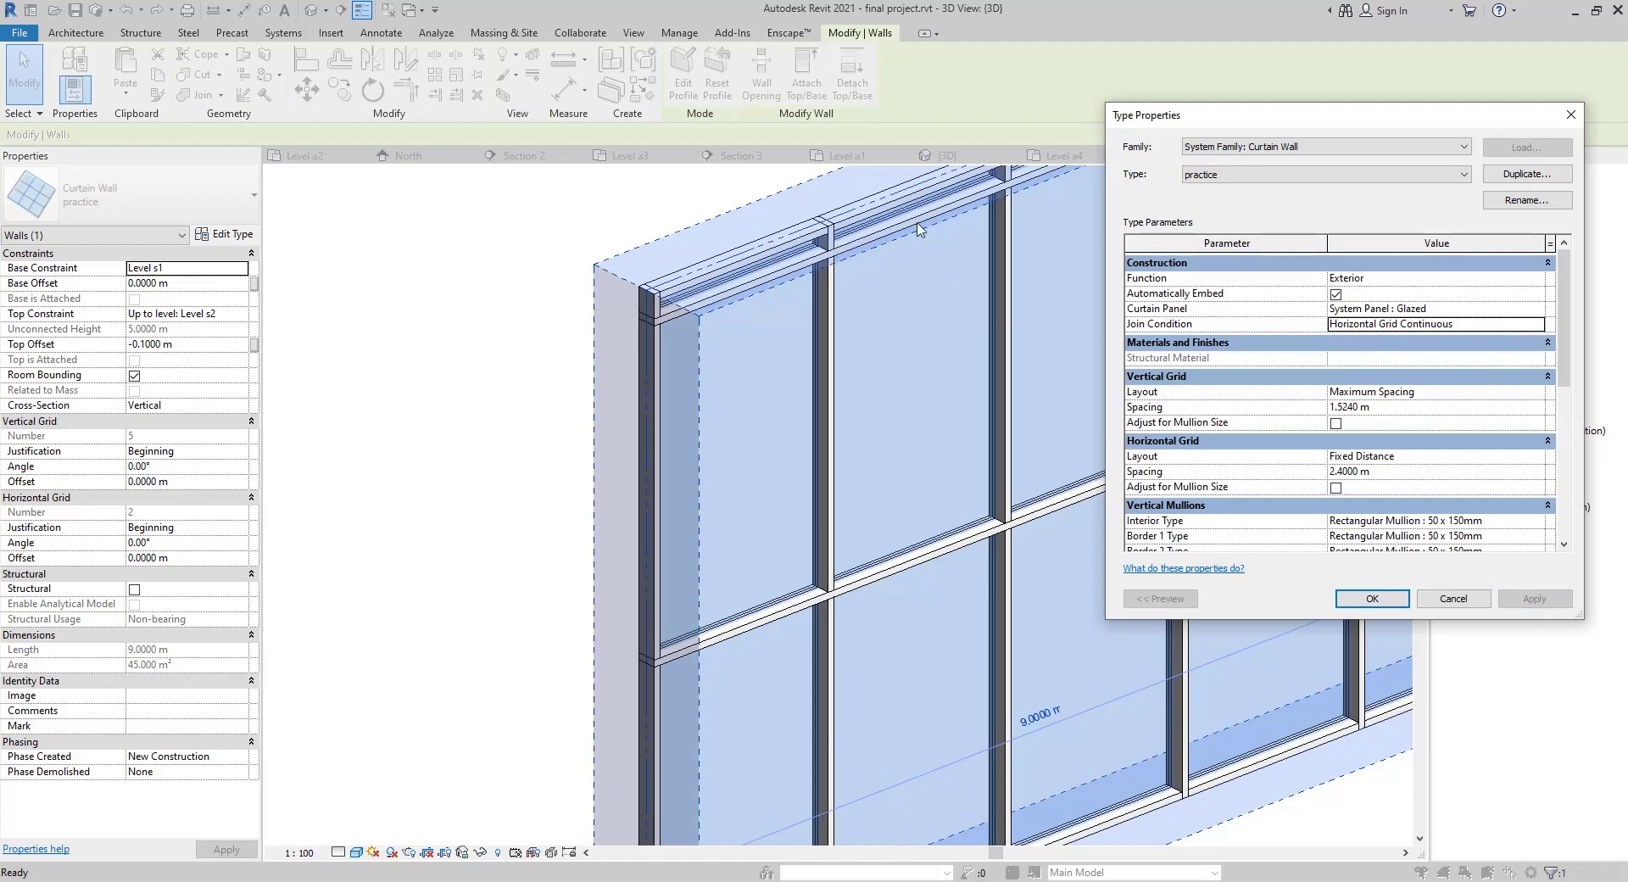
Compare the mullion joints by applying Border and Horizontal Grid Continuous again, followed by Vertical Grid Continuous
click(1539, 325)
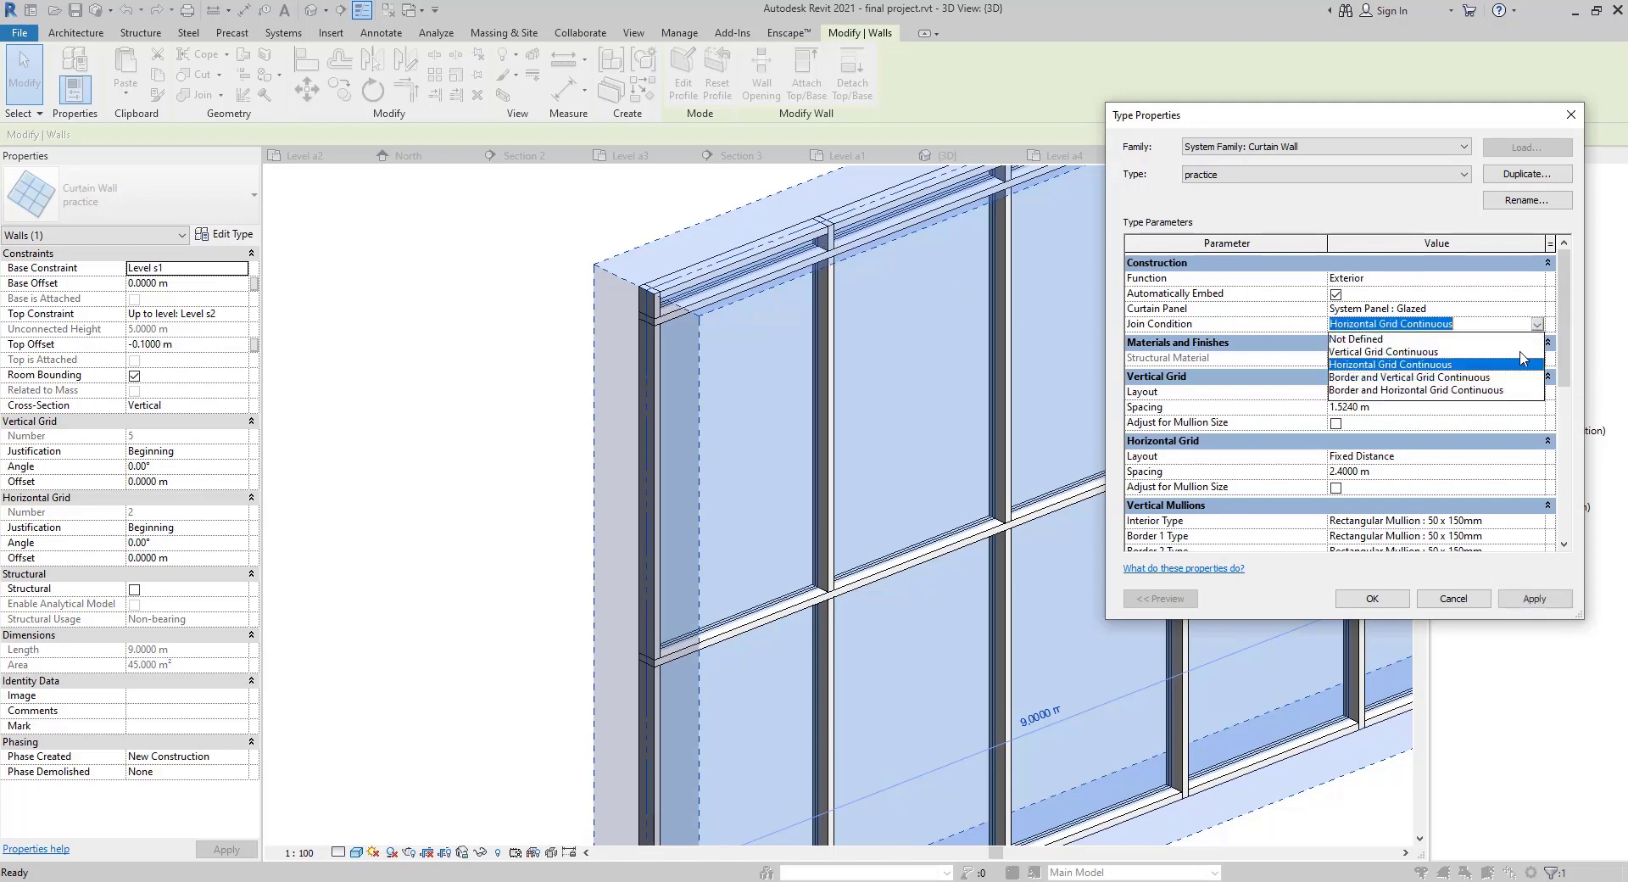
click(1439, 393)
click(1535, 600)
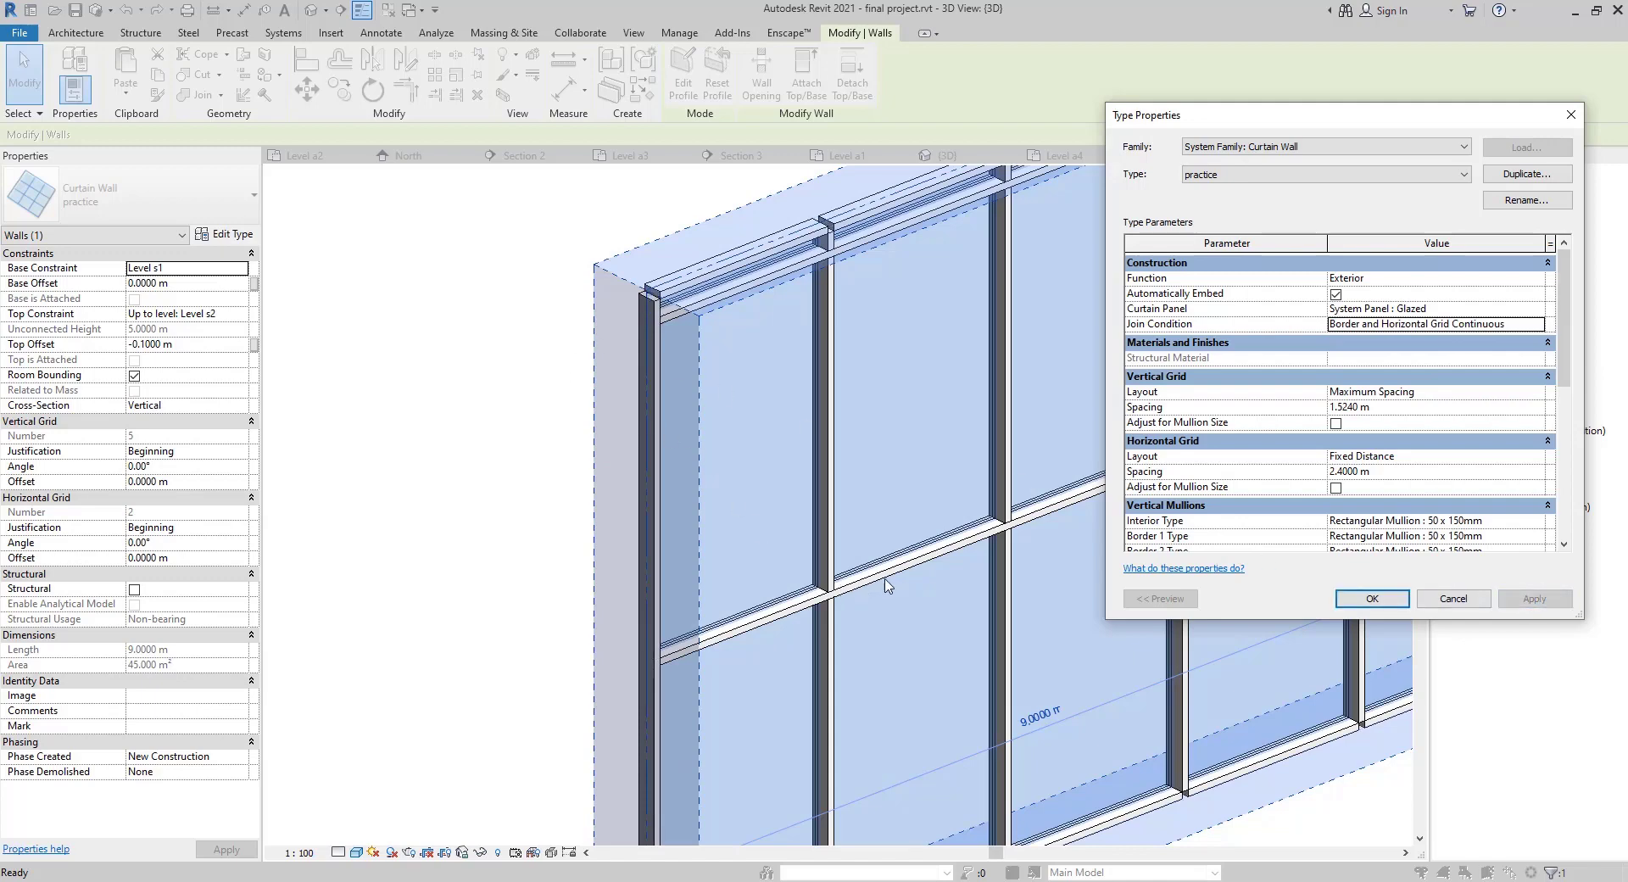
click(1537, 325)
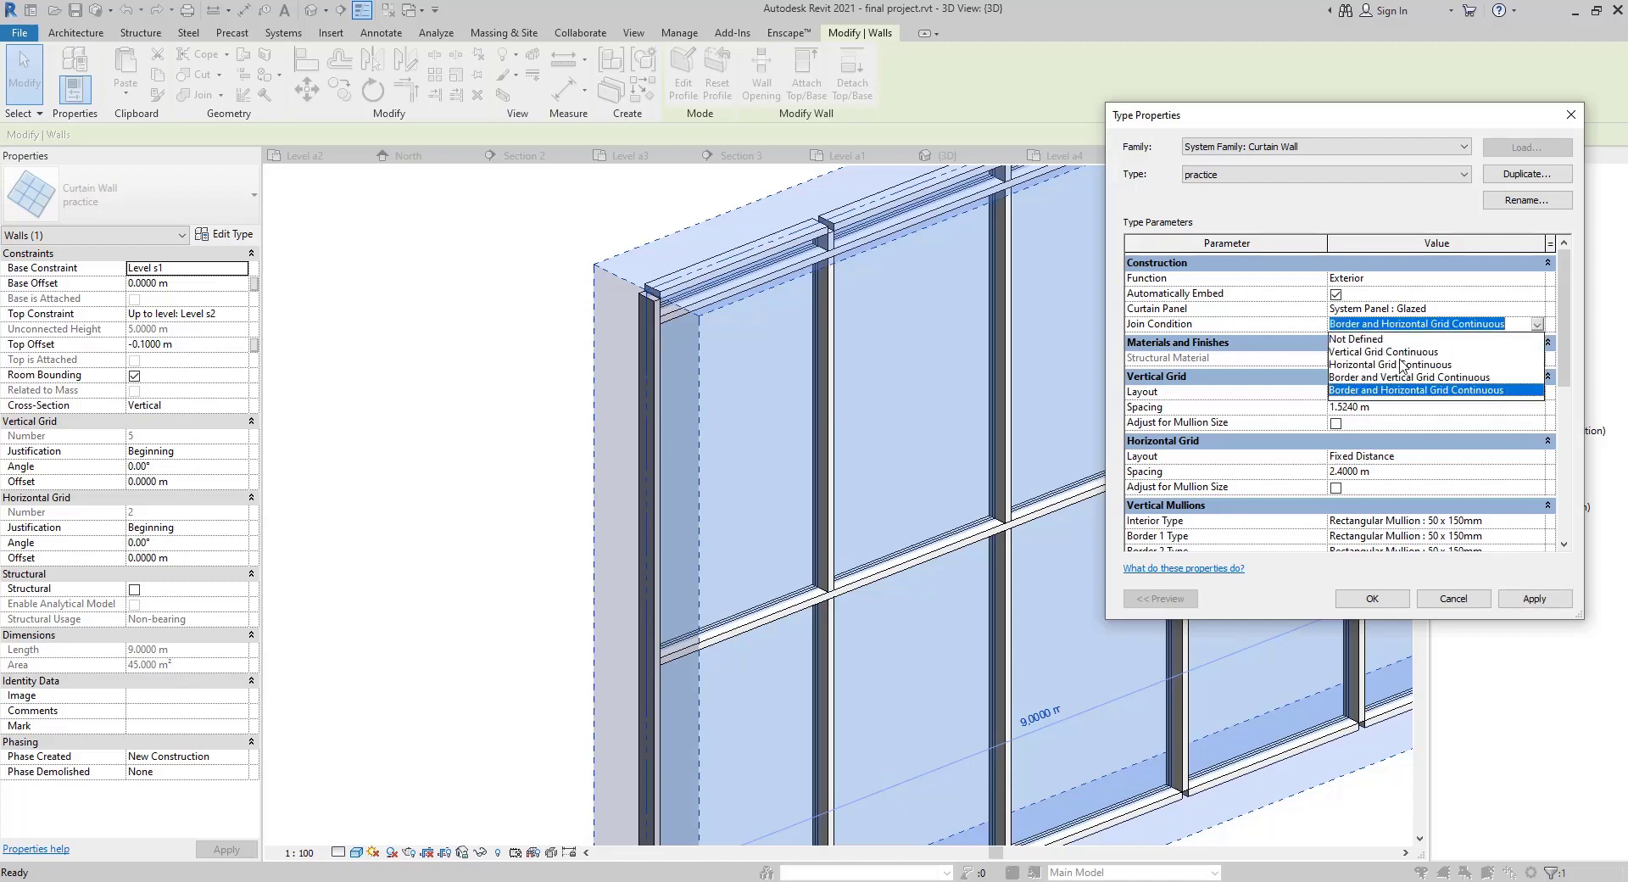
click(1397, 358)
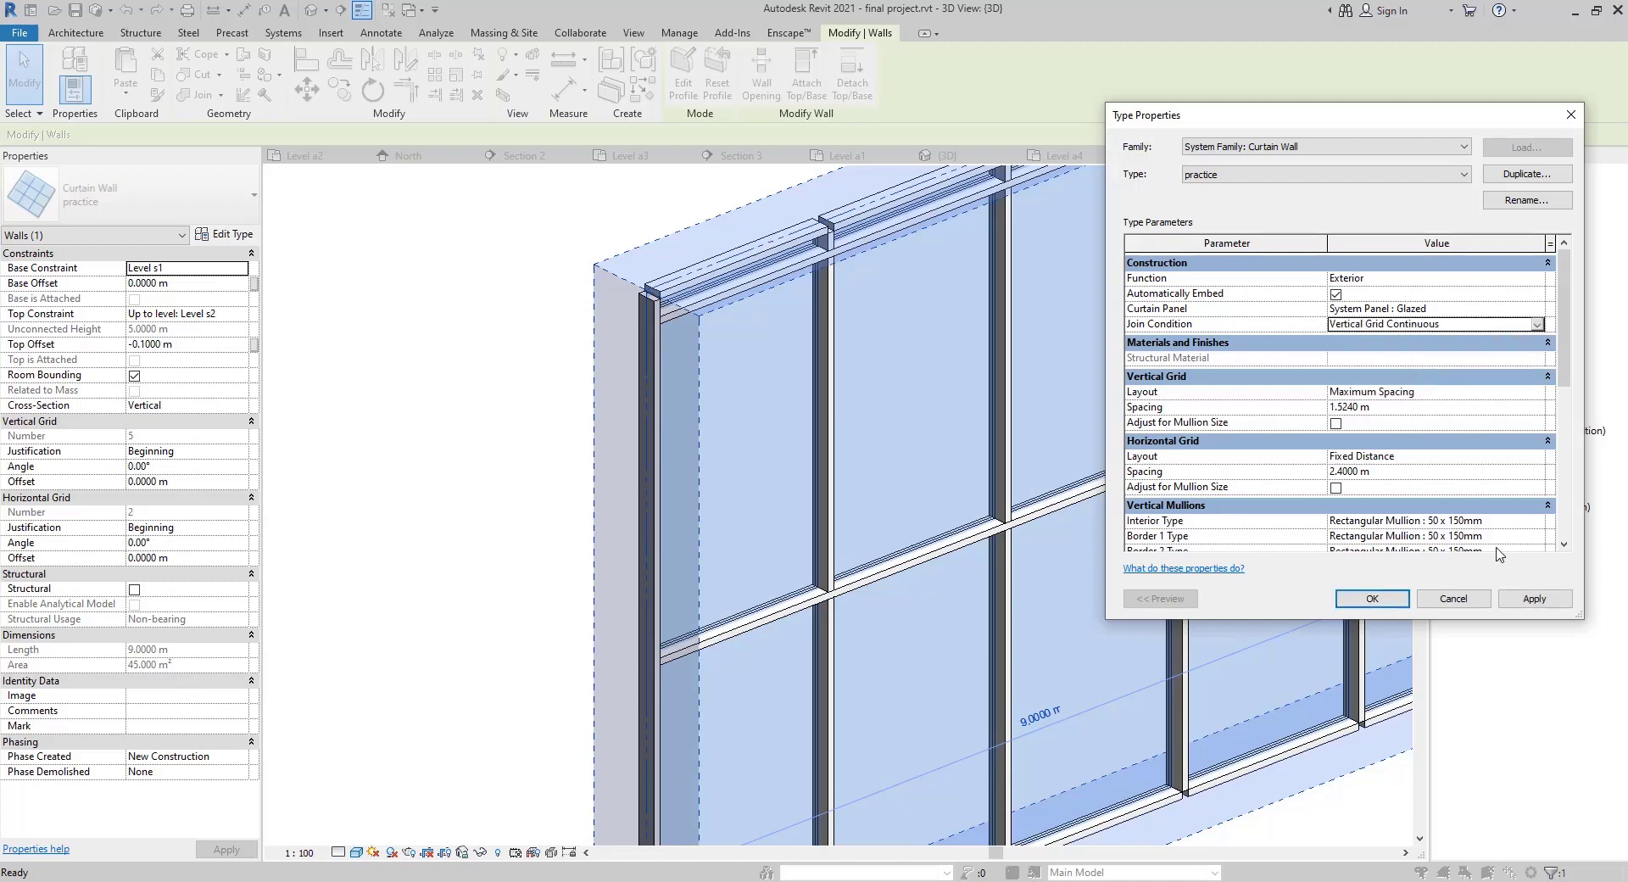
click(1535, 598)
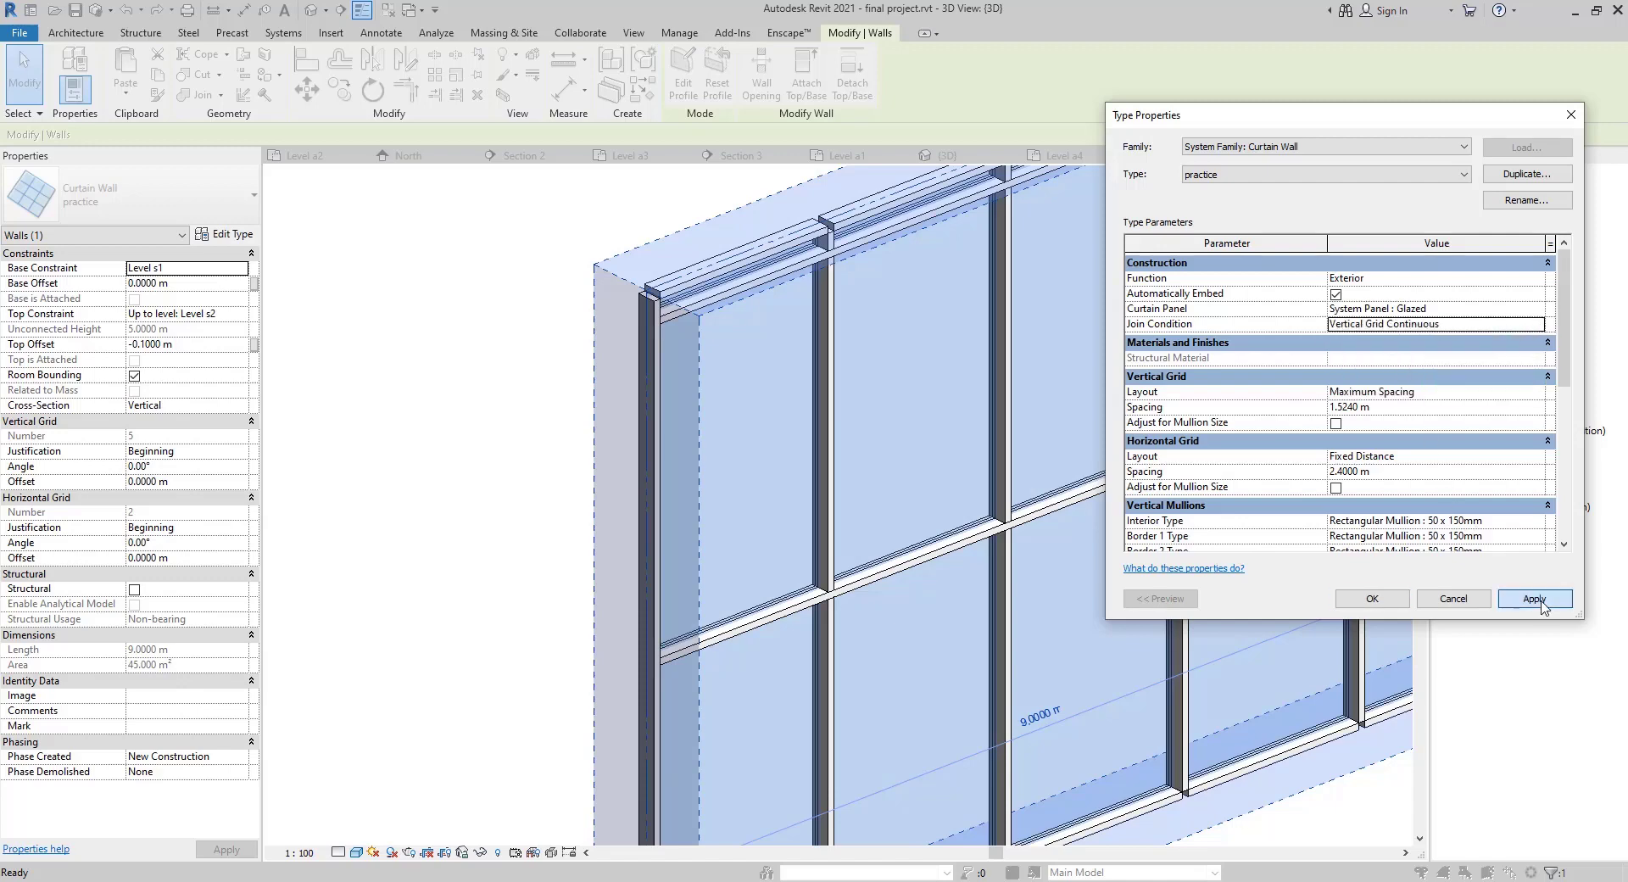
Apply the Border and Vertical Grid Continuous join condition for comparison, and return the Join Condition to Vertical Grid Continuous
click(1543, 325)
click(1395, 387)
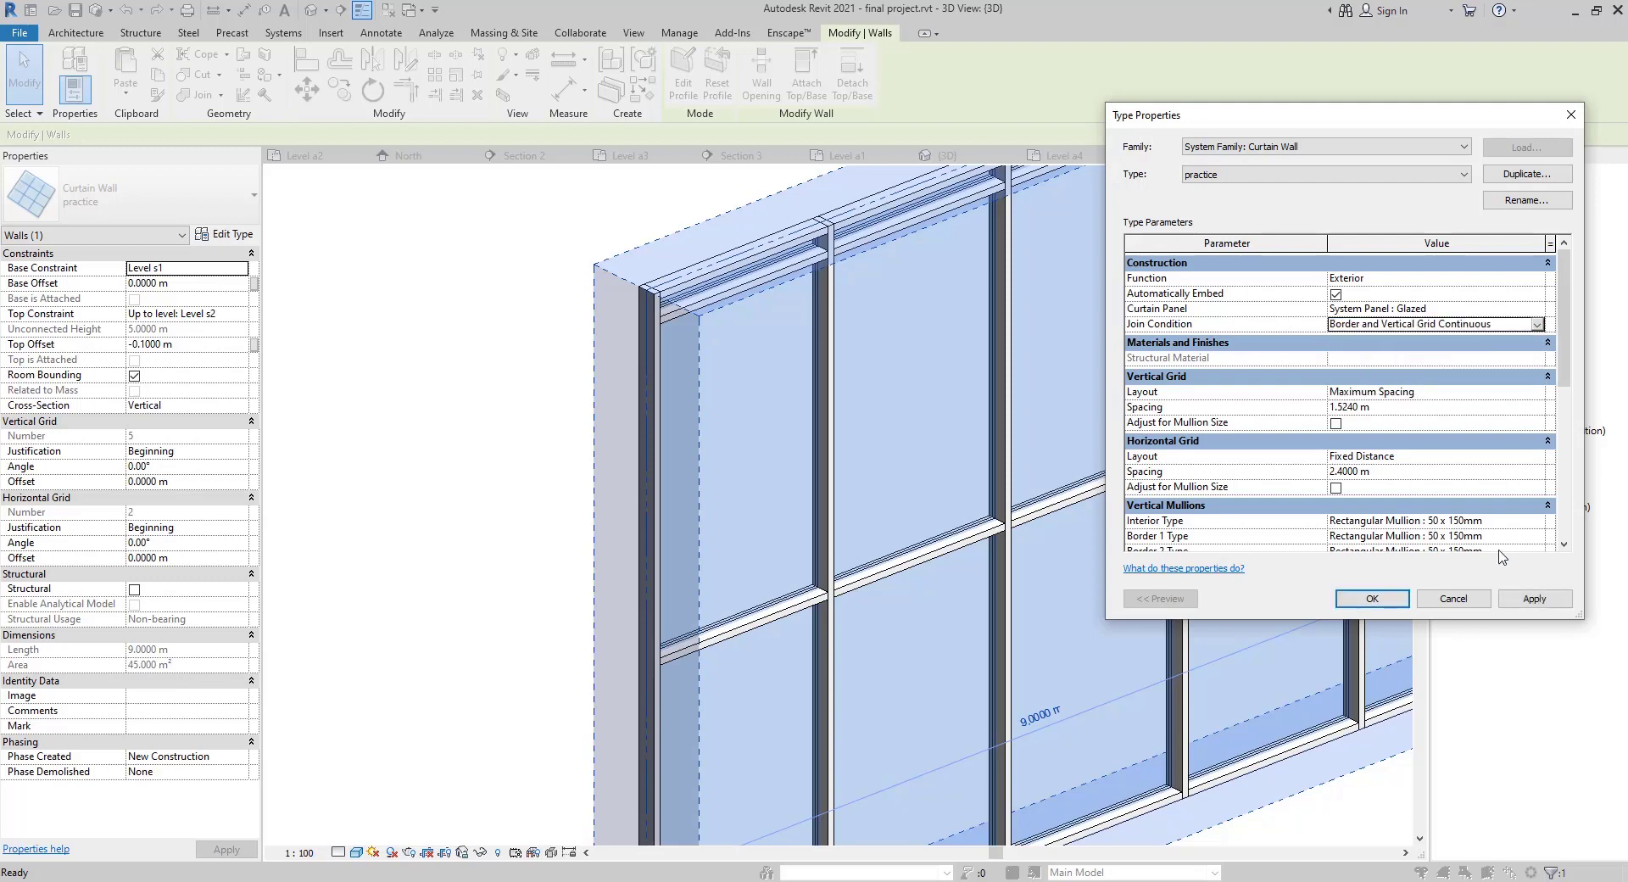
click(1536, 599)
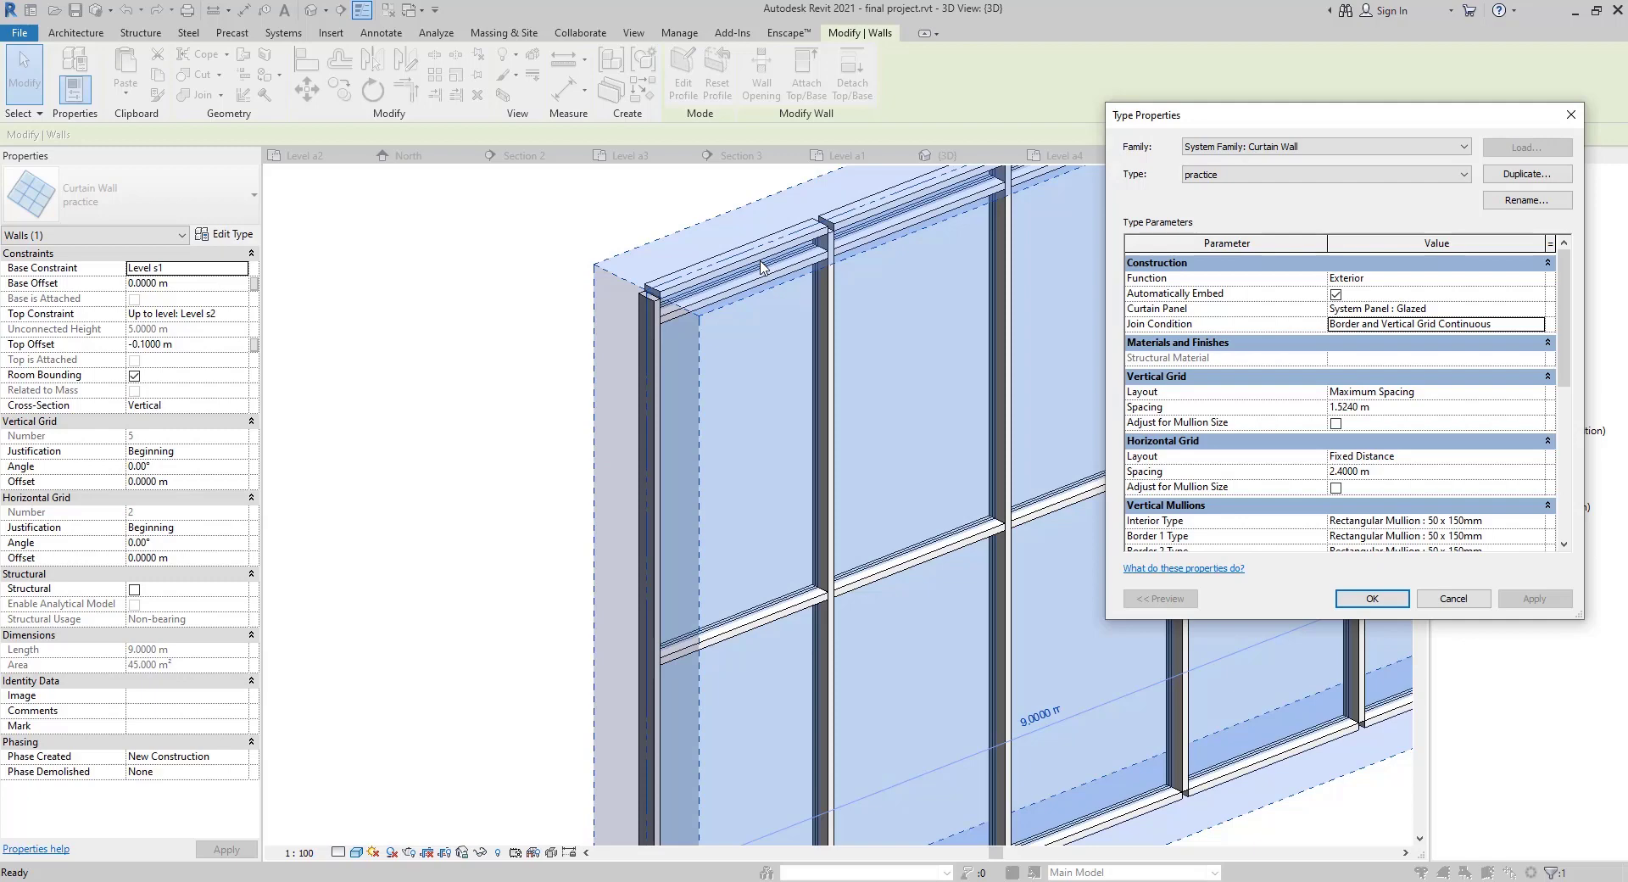
click(1545, 326)
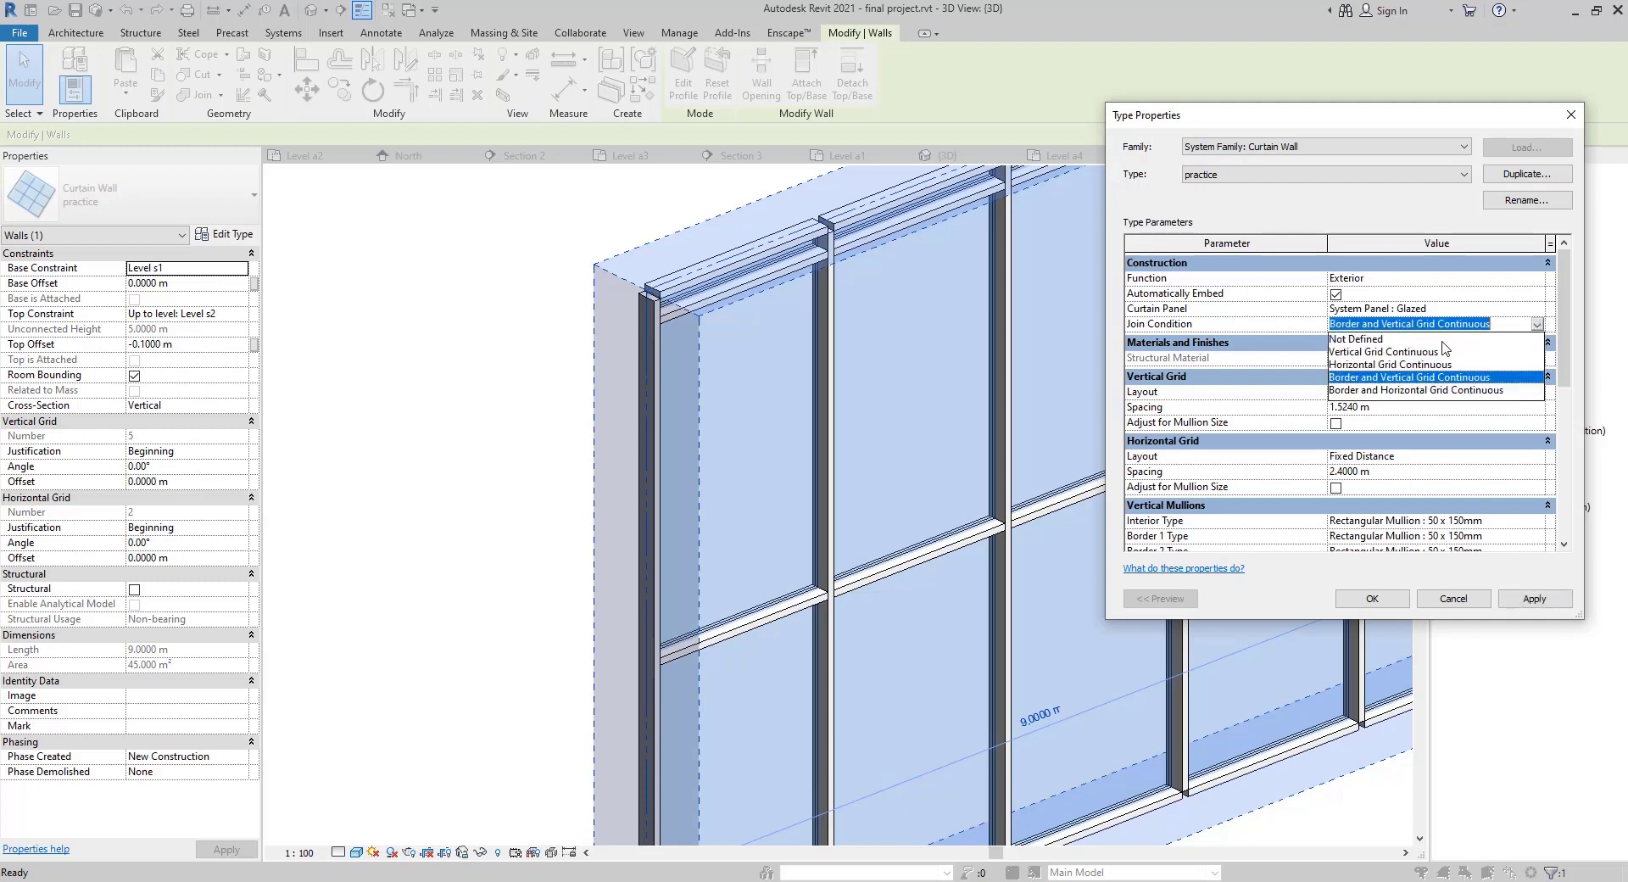
click(1395, 351)
click(1535, 599)
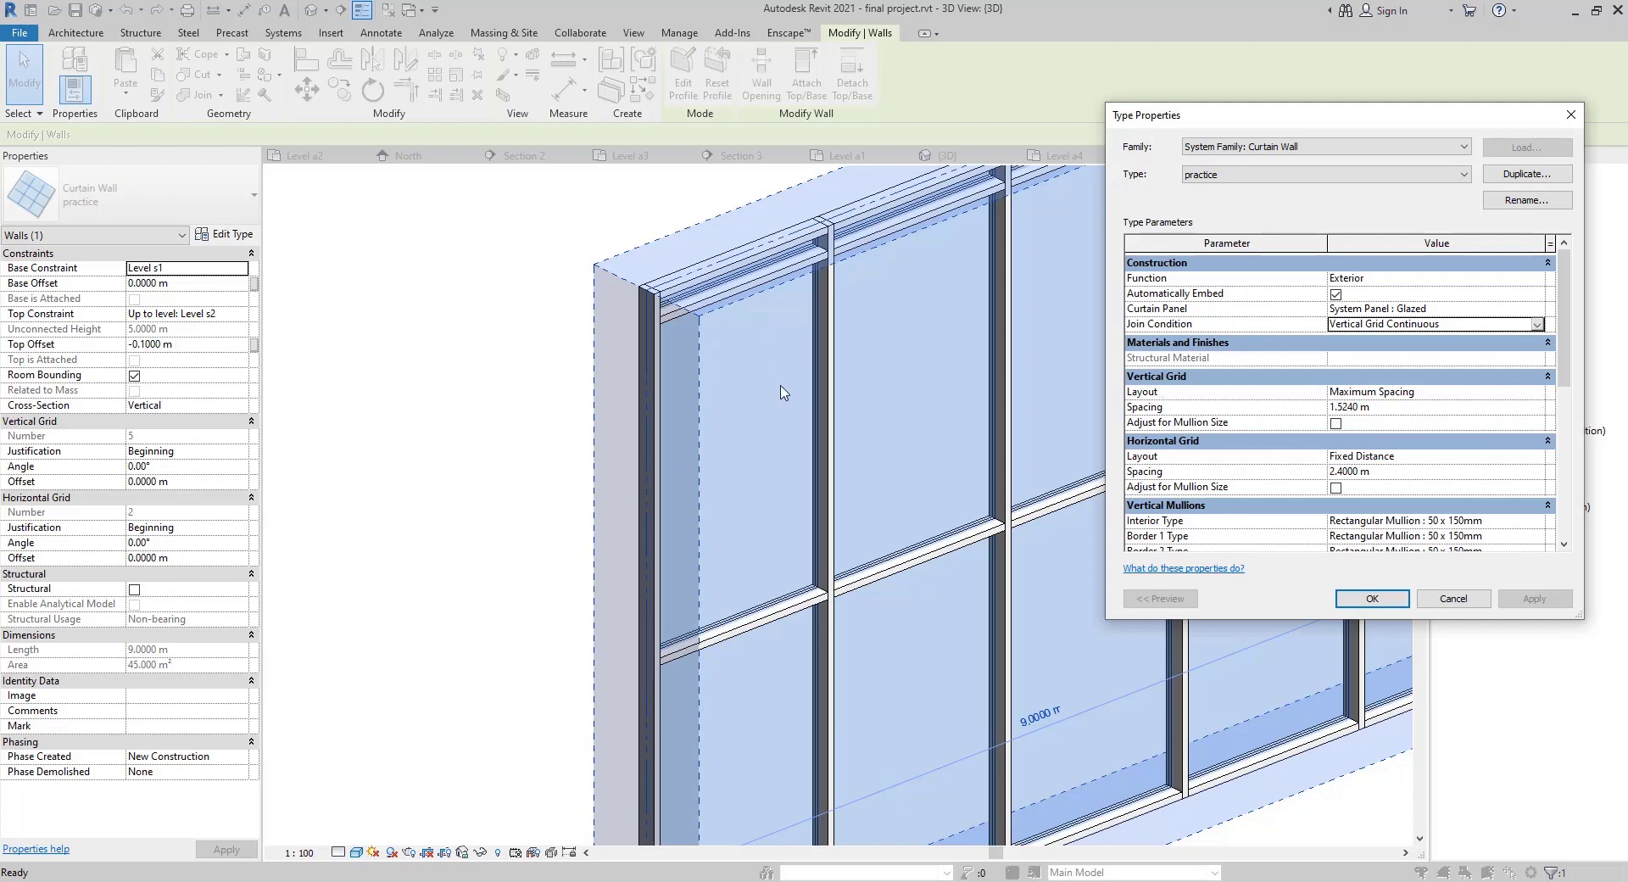
Keep the vertical grid layout at Maximum Spacing and apply a vertical grid spacing of 0.5 m
click(1538, 393)
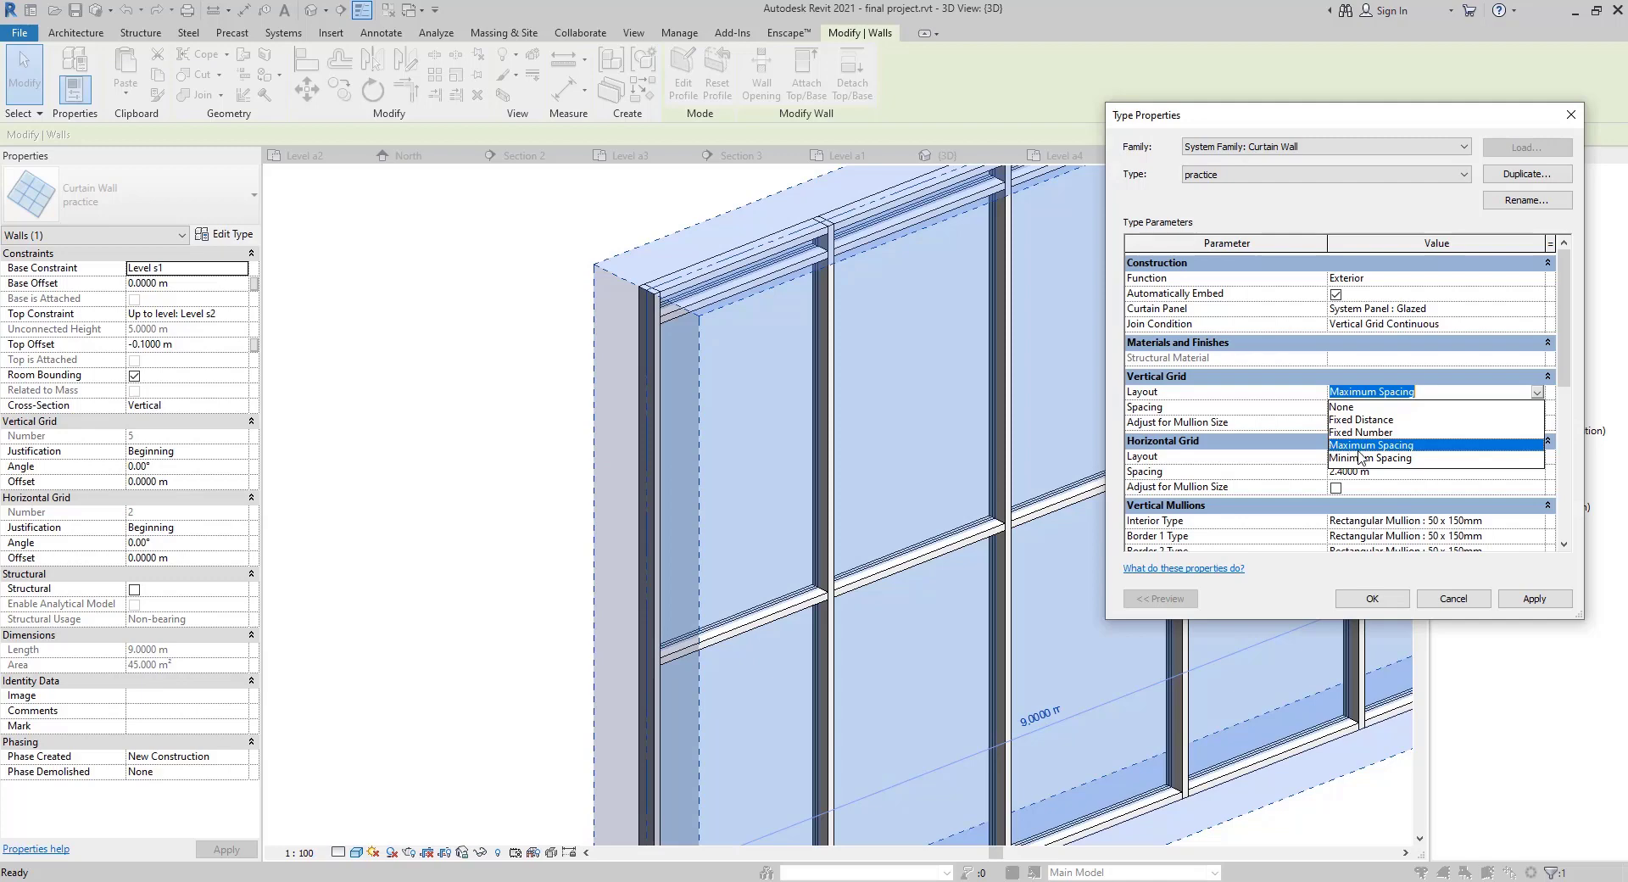
click(1406, 449)
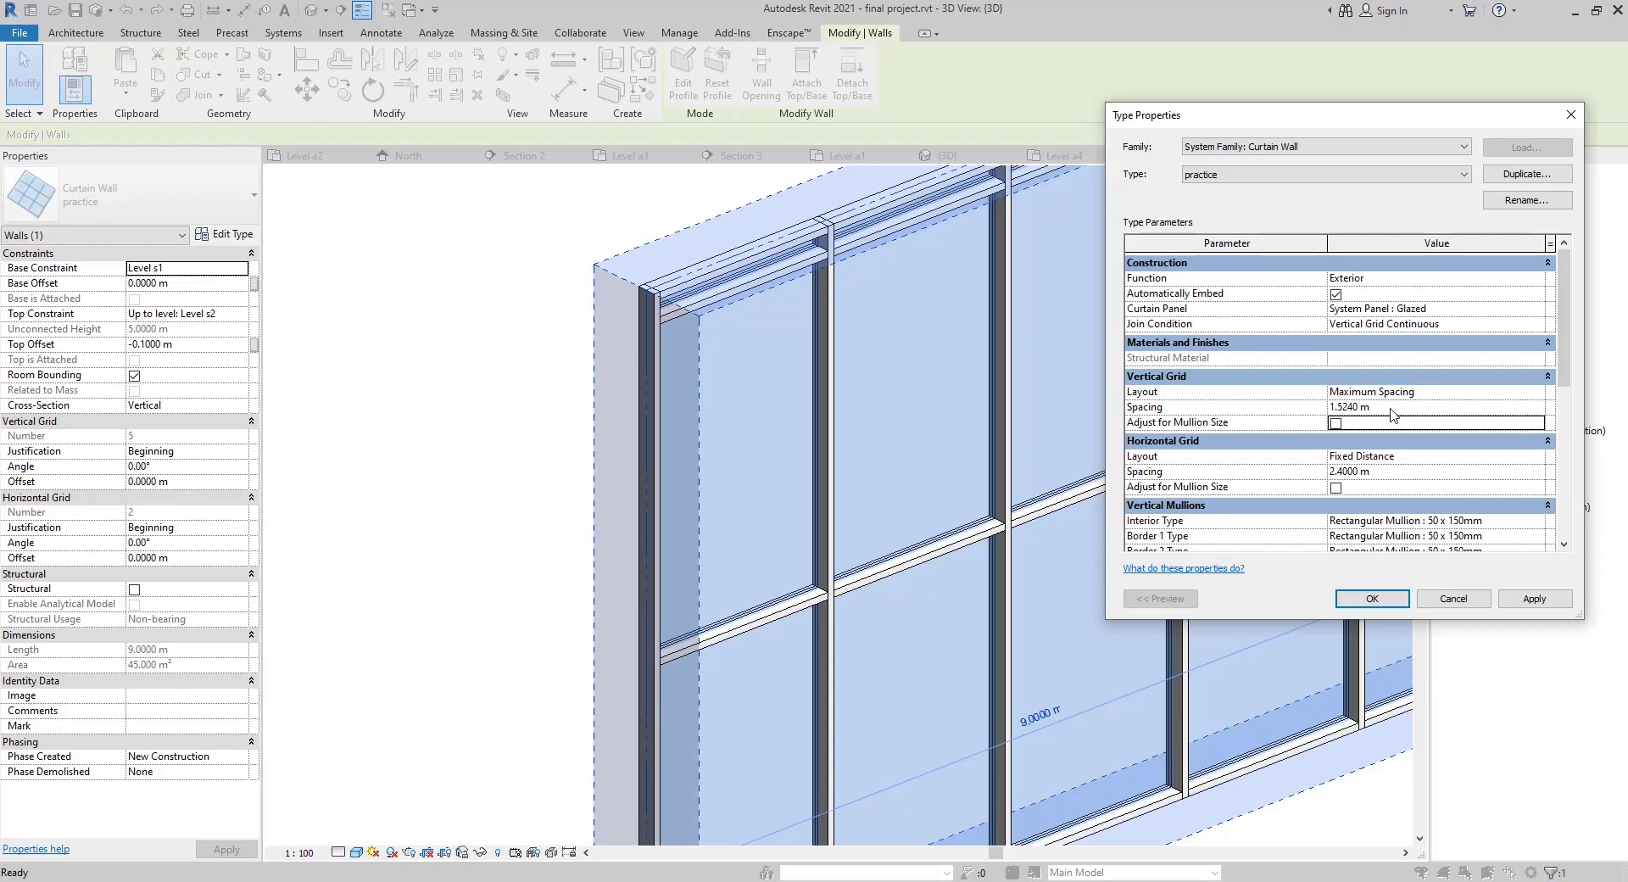
click(1393, 414)
text(.)
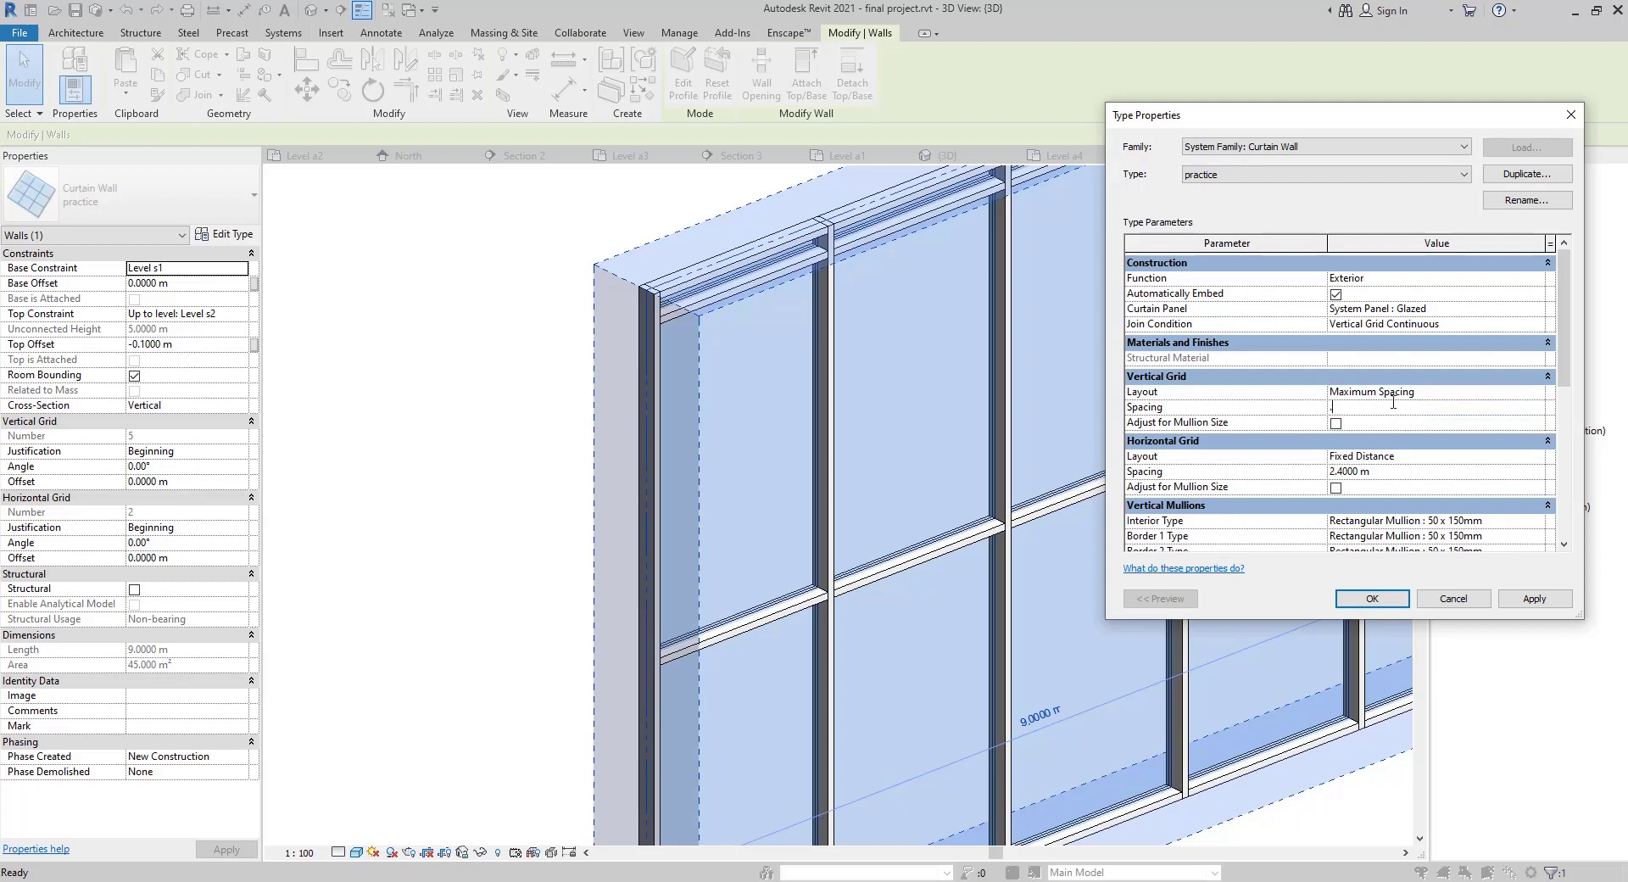
text(5)
click(1552, 600)
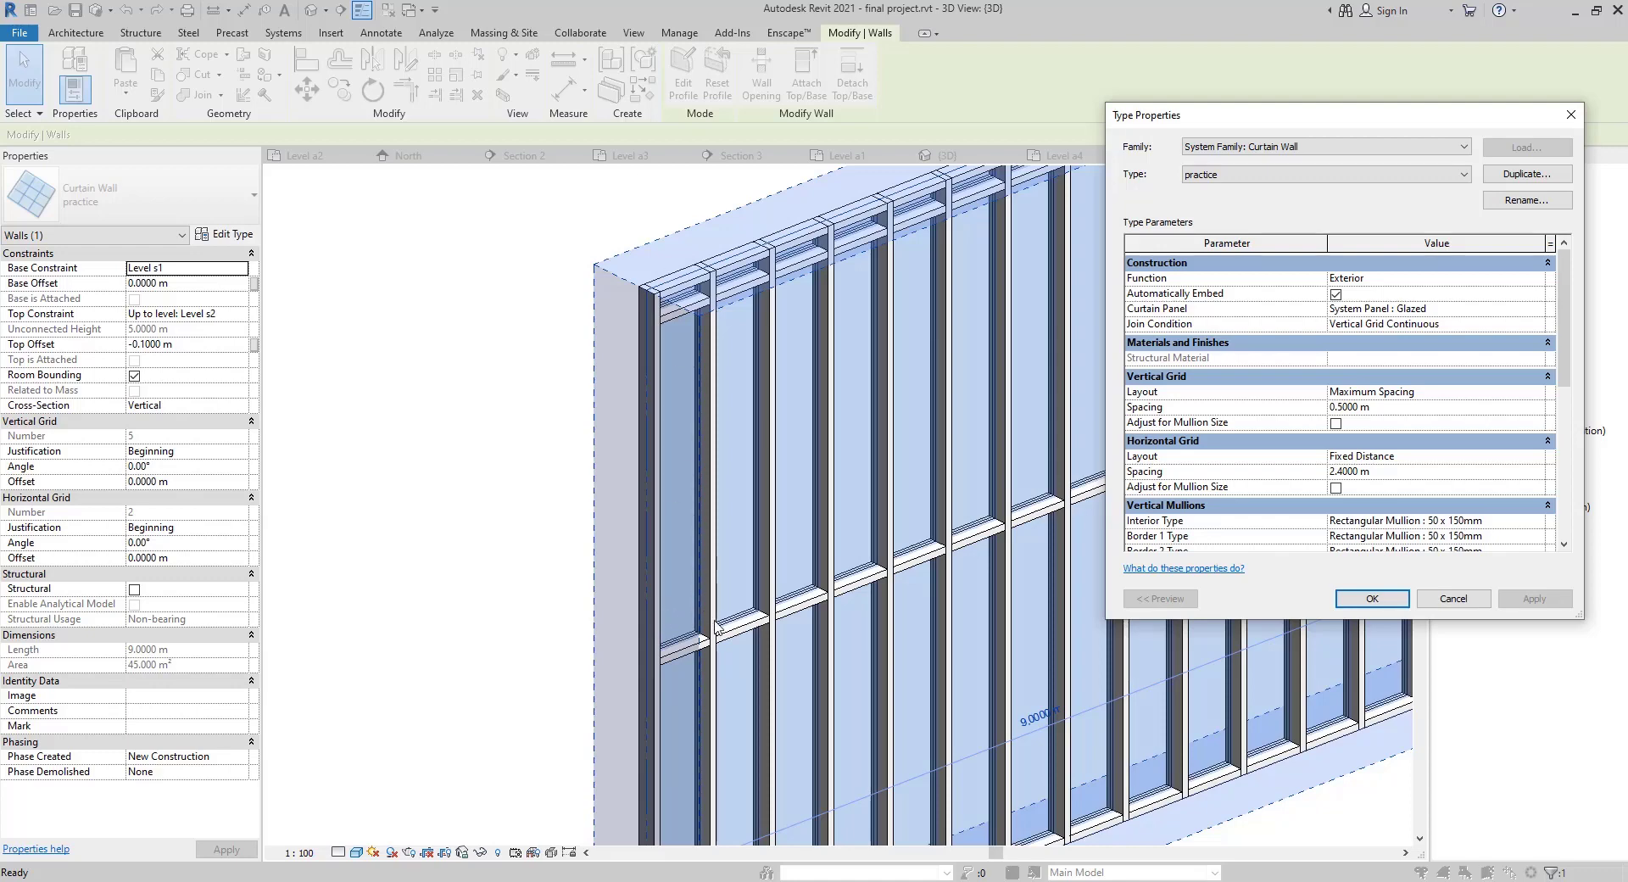
Set the practice type's vertical grid spacing to 0.7 m and apply it to the wall
click(1525, 407)
text(.7)
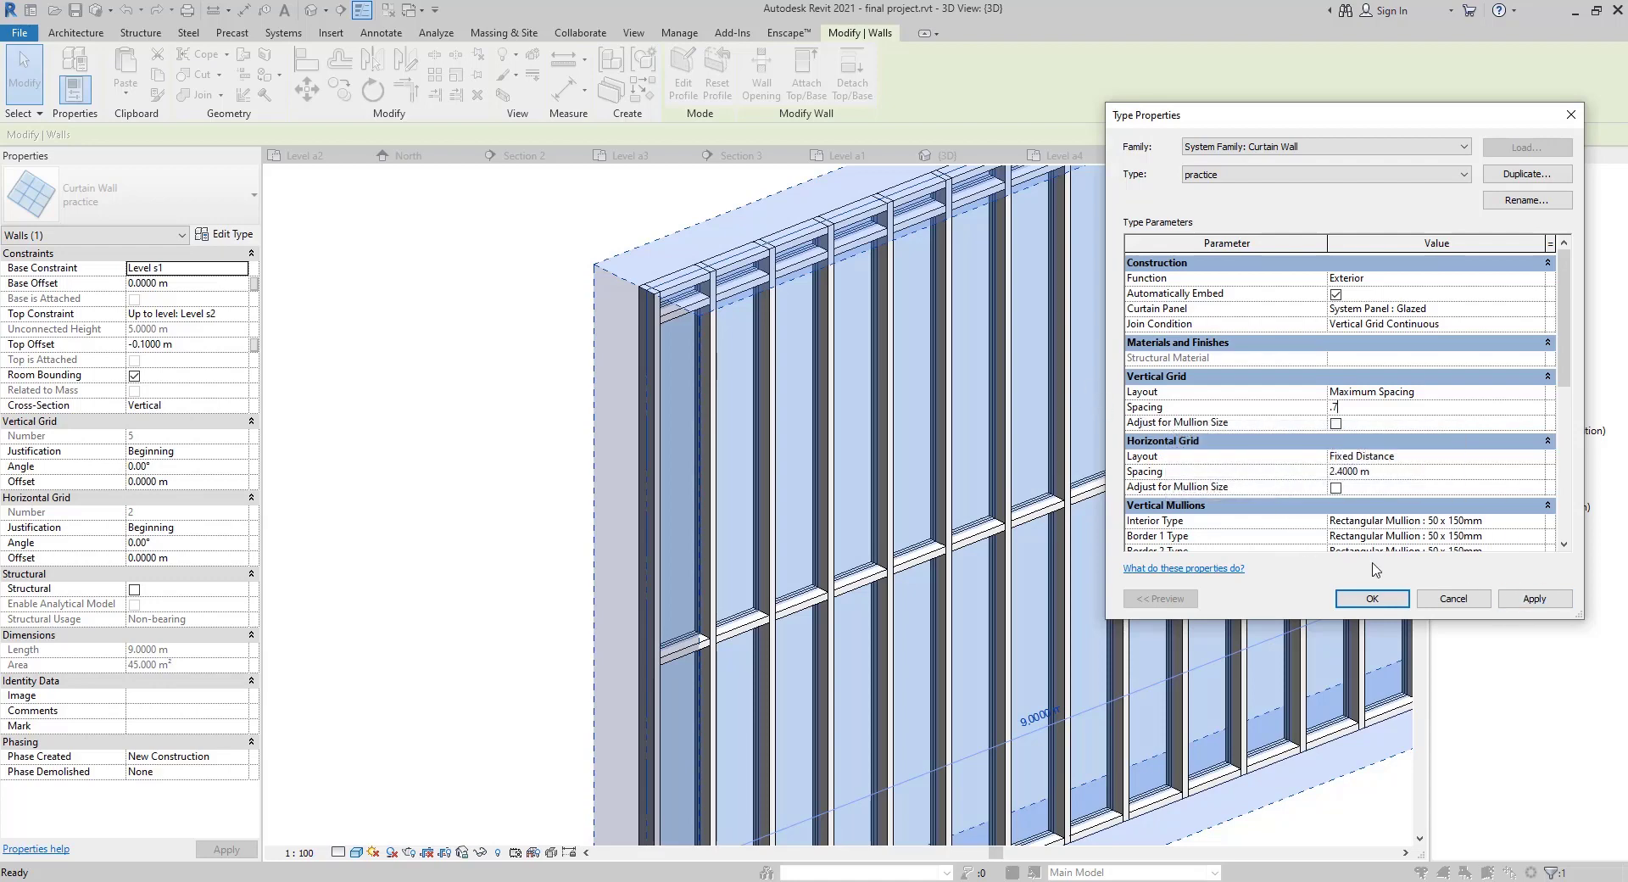
click(1523, 601)
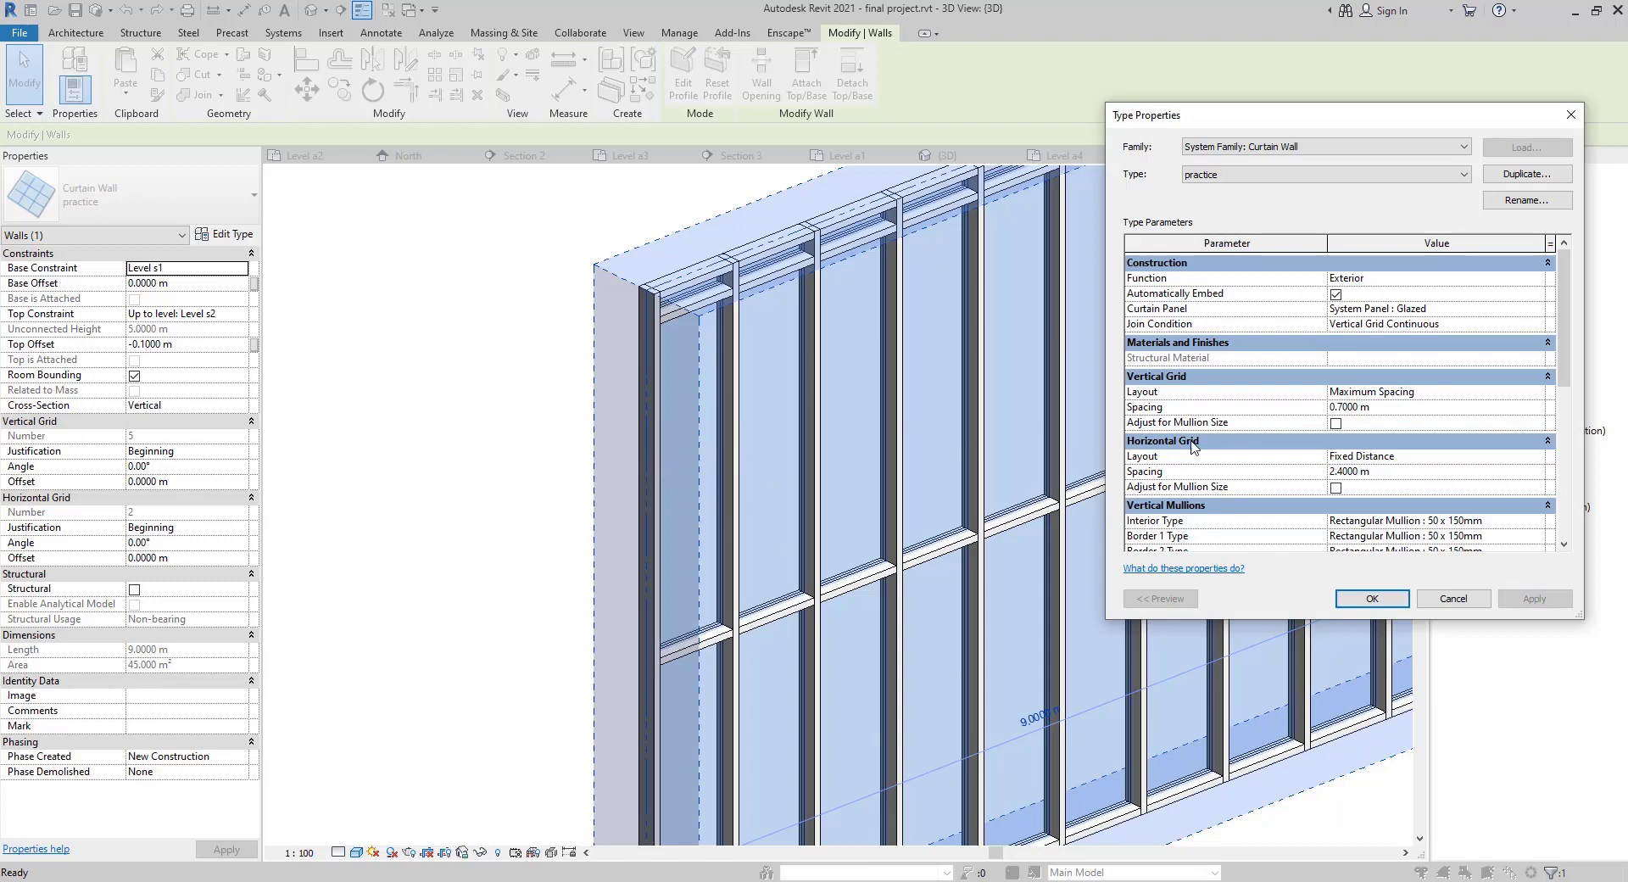
Change the vertical grid layout to Minimum Spacing and apply it to the wall
click(1540, 392)
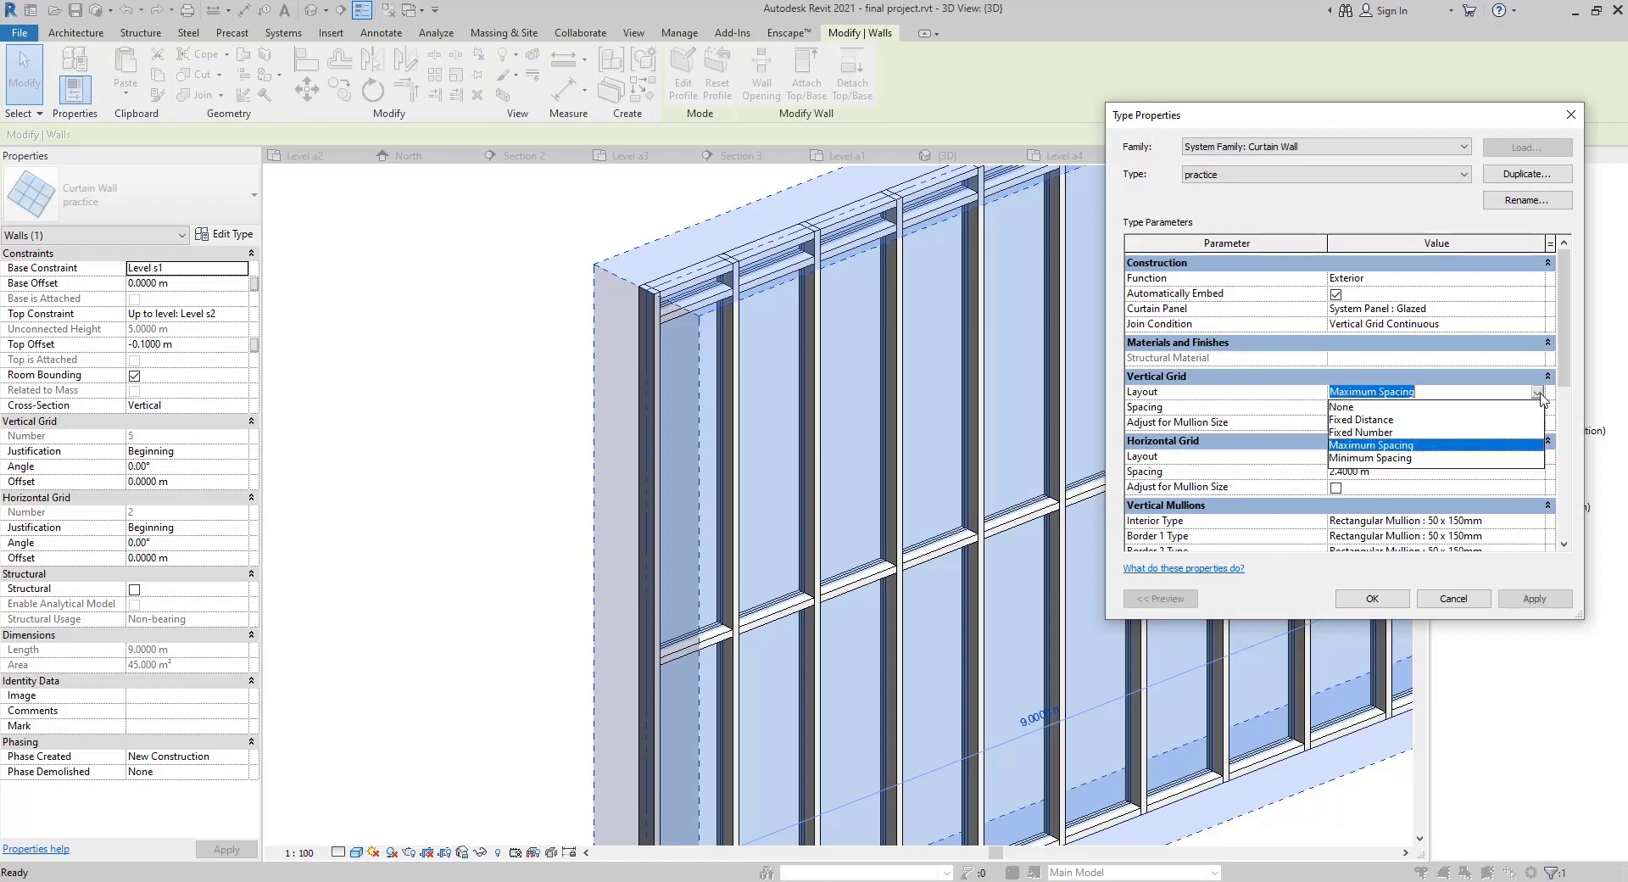
click(1391, 459)
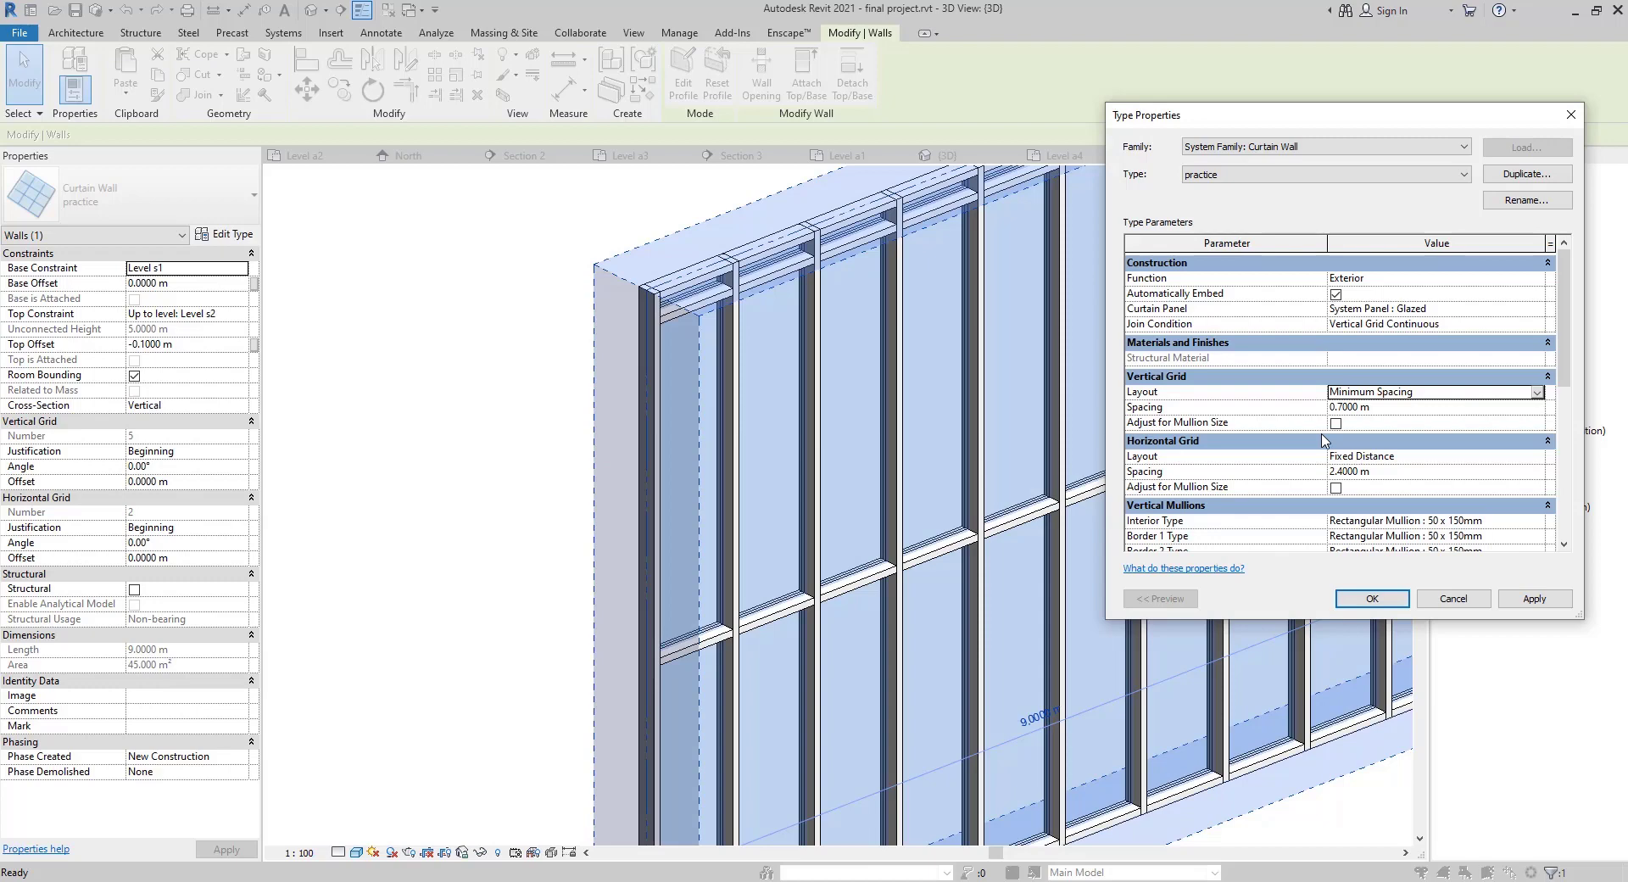
click(1540, 599)
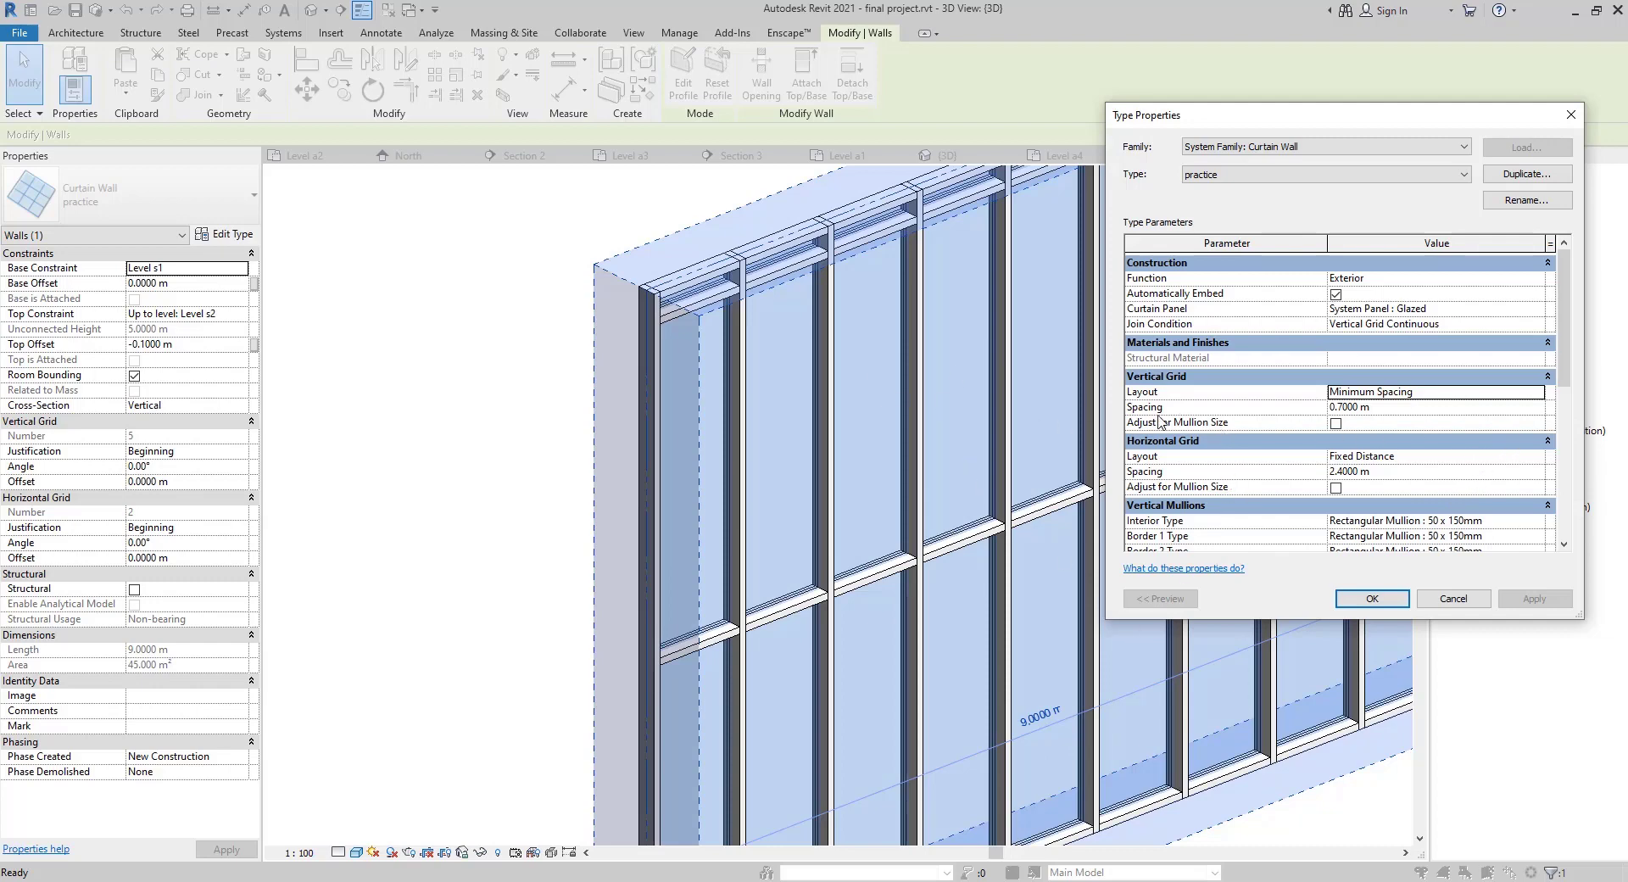
Set the practice type's vertical grid and horizontal grid layouts both to Fixed Number
click(1543, 393)
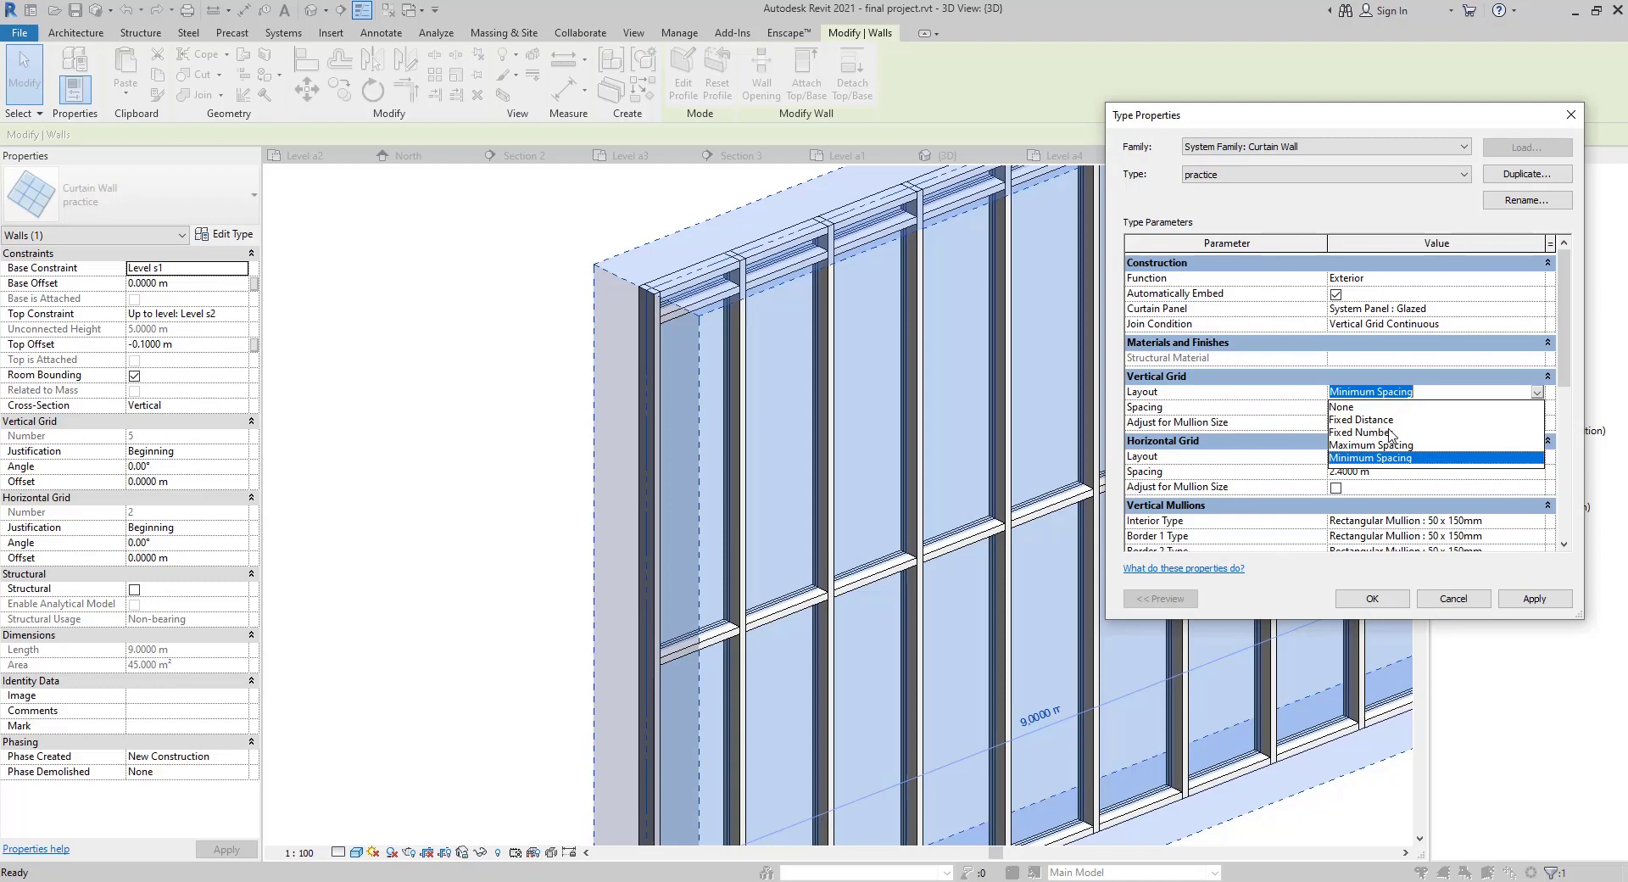
click(1375, 432)
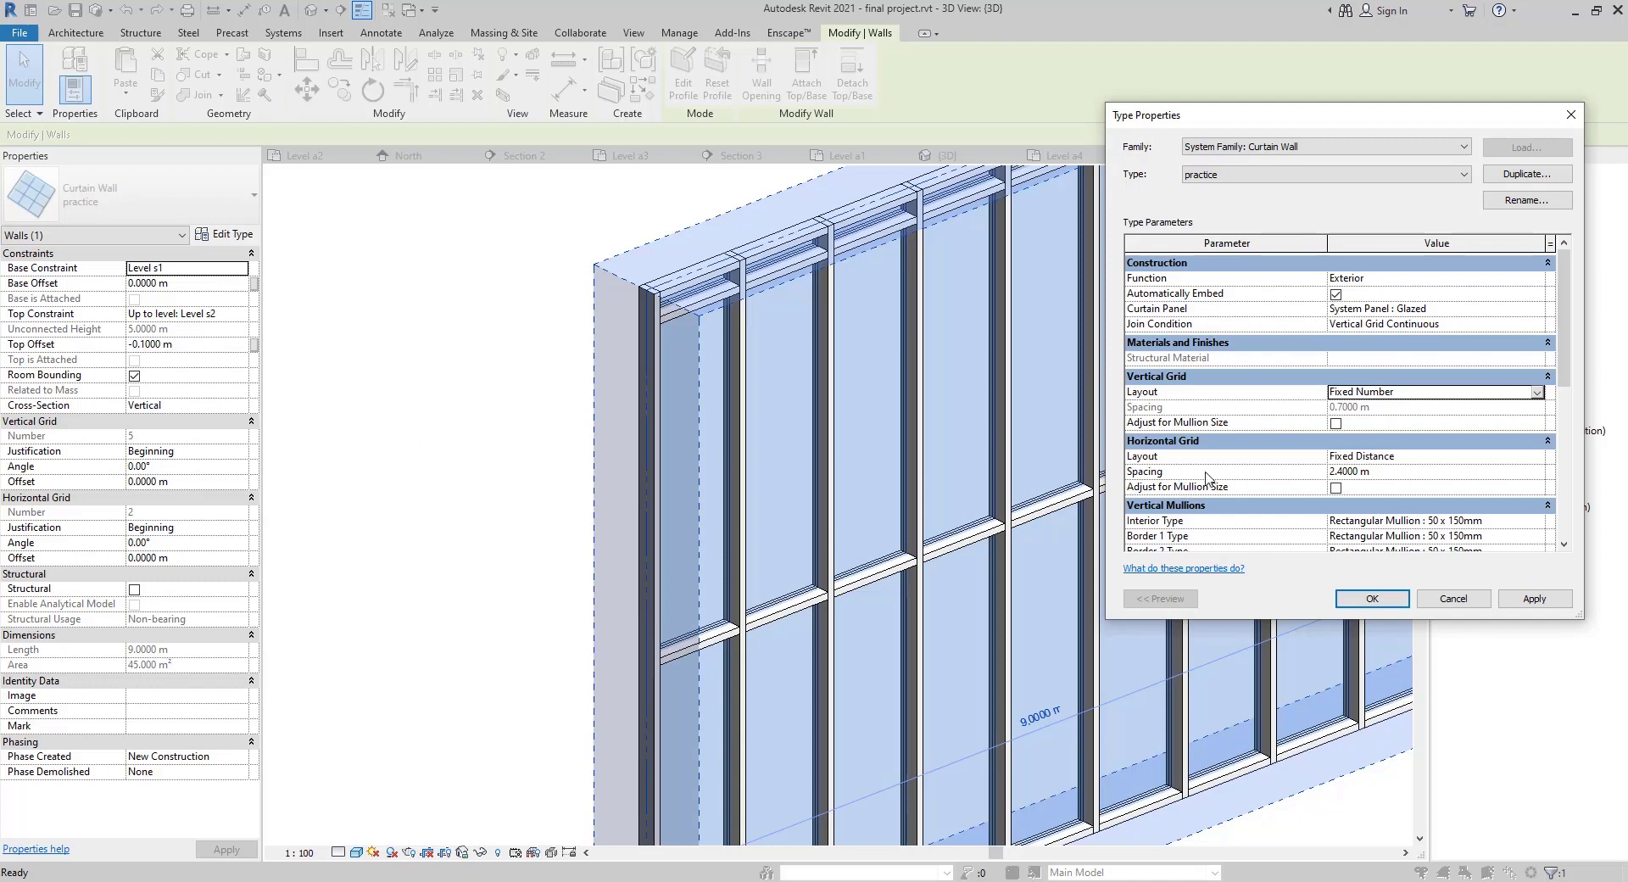
click(1539, 458)
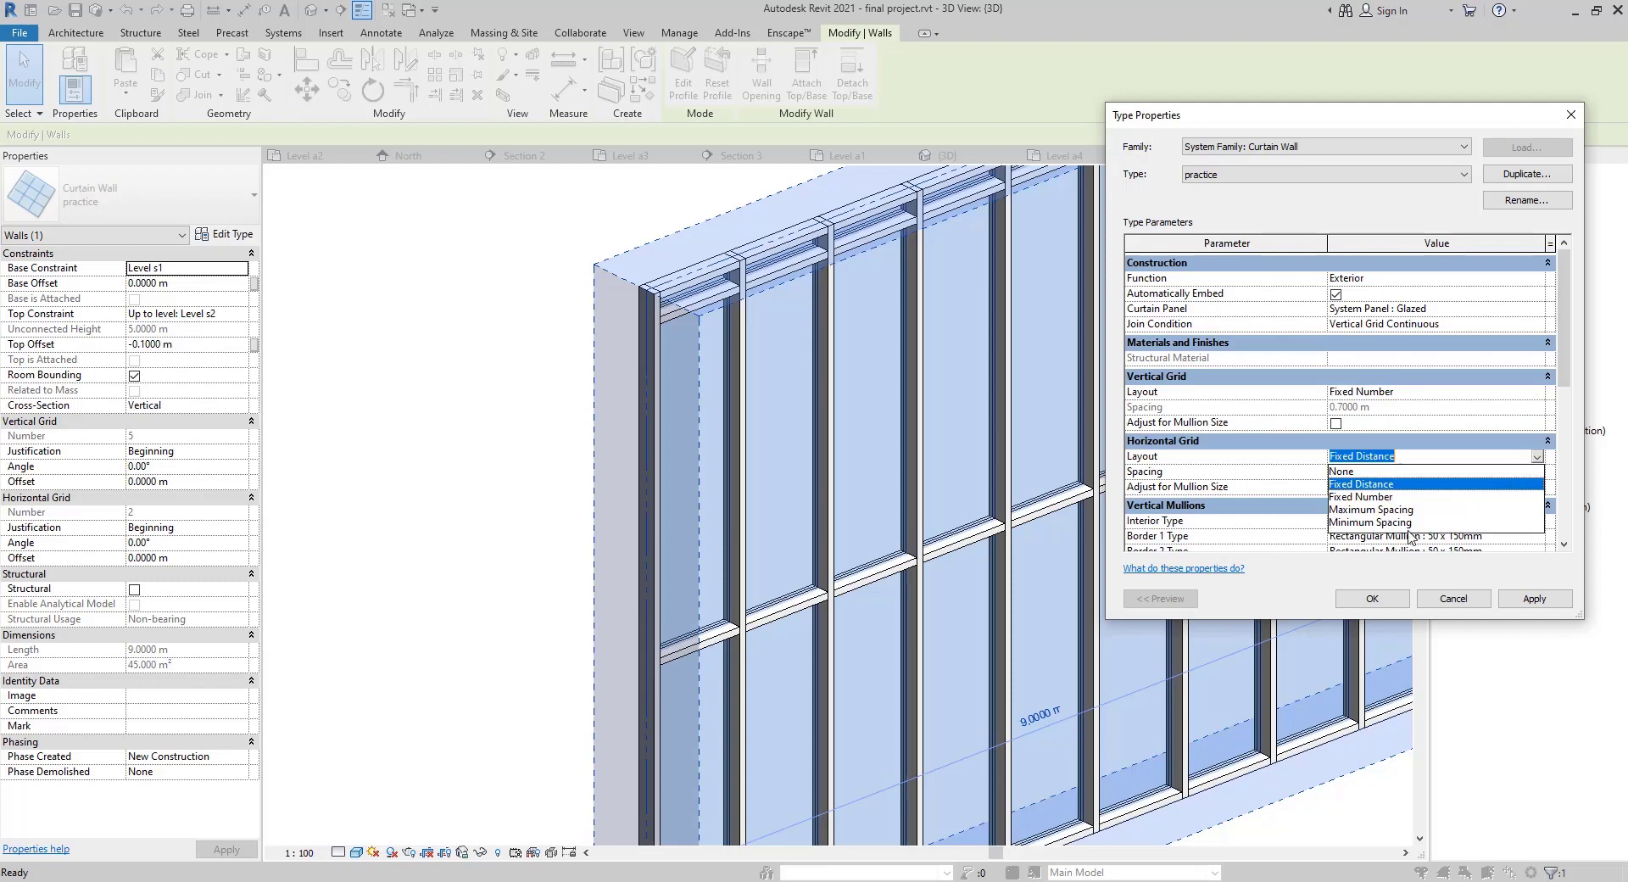
click(1346, 498)
Enable Adjust for Mullion Size on the vertical and horizontal grids, and apply both changes to the wall
scroll(1277, 475, down, 1)
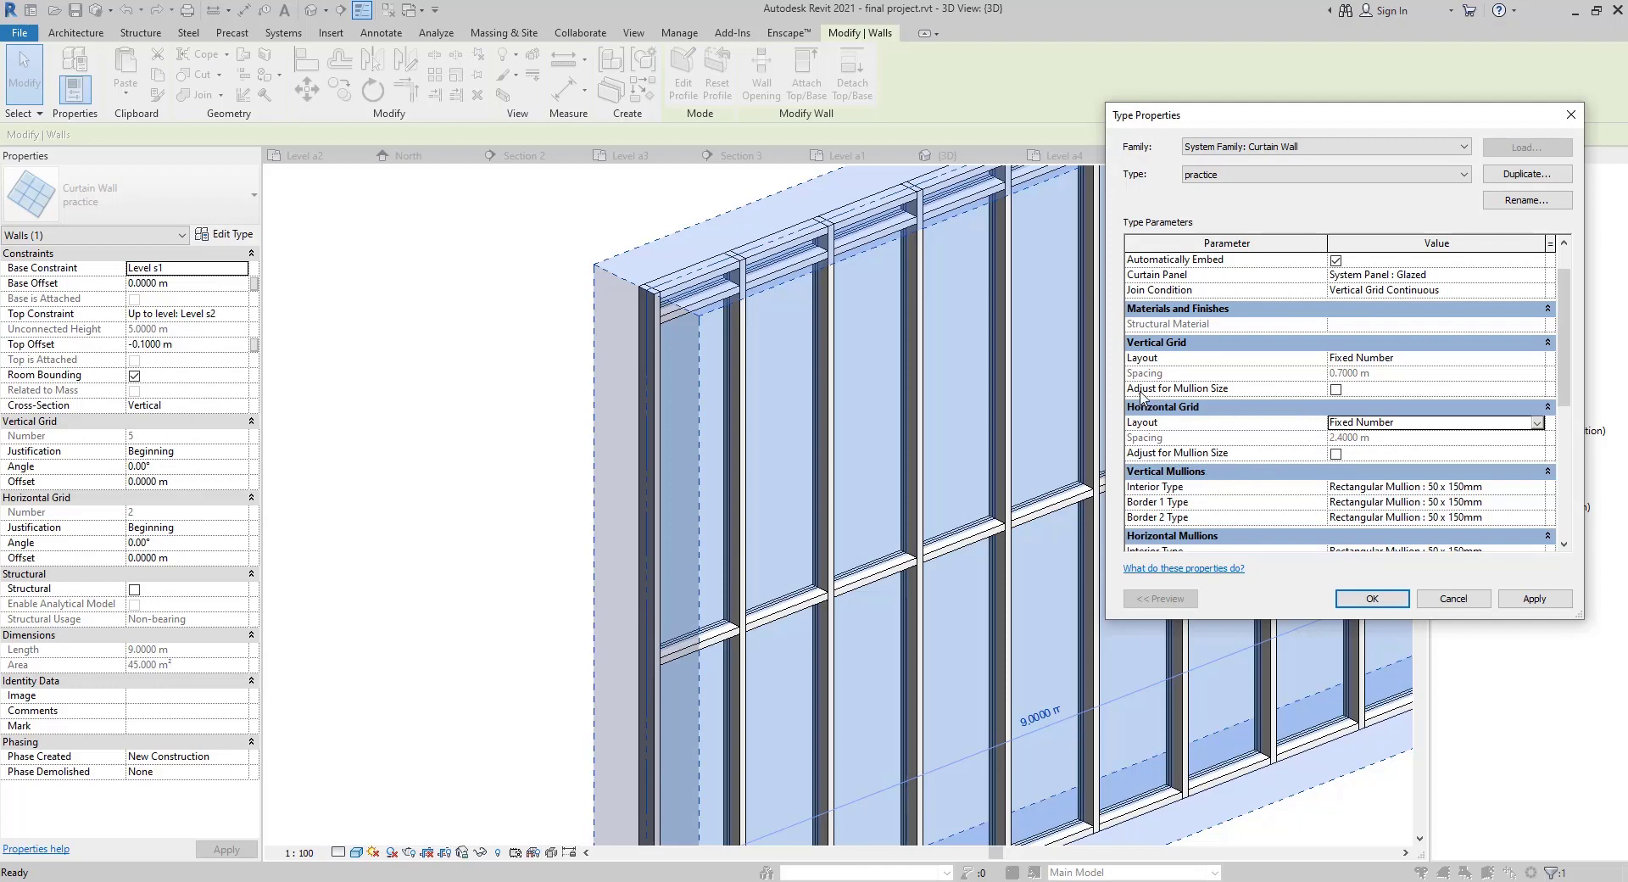
click(1336, 391)
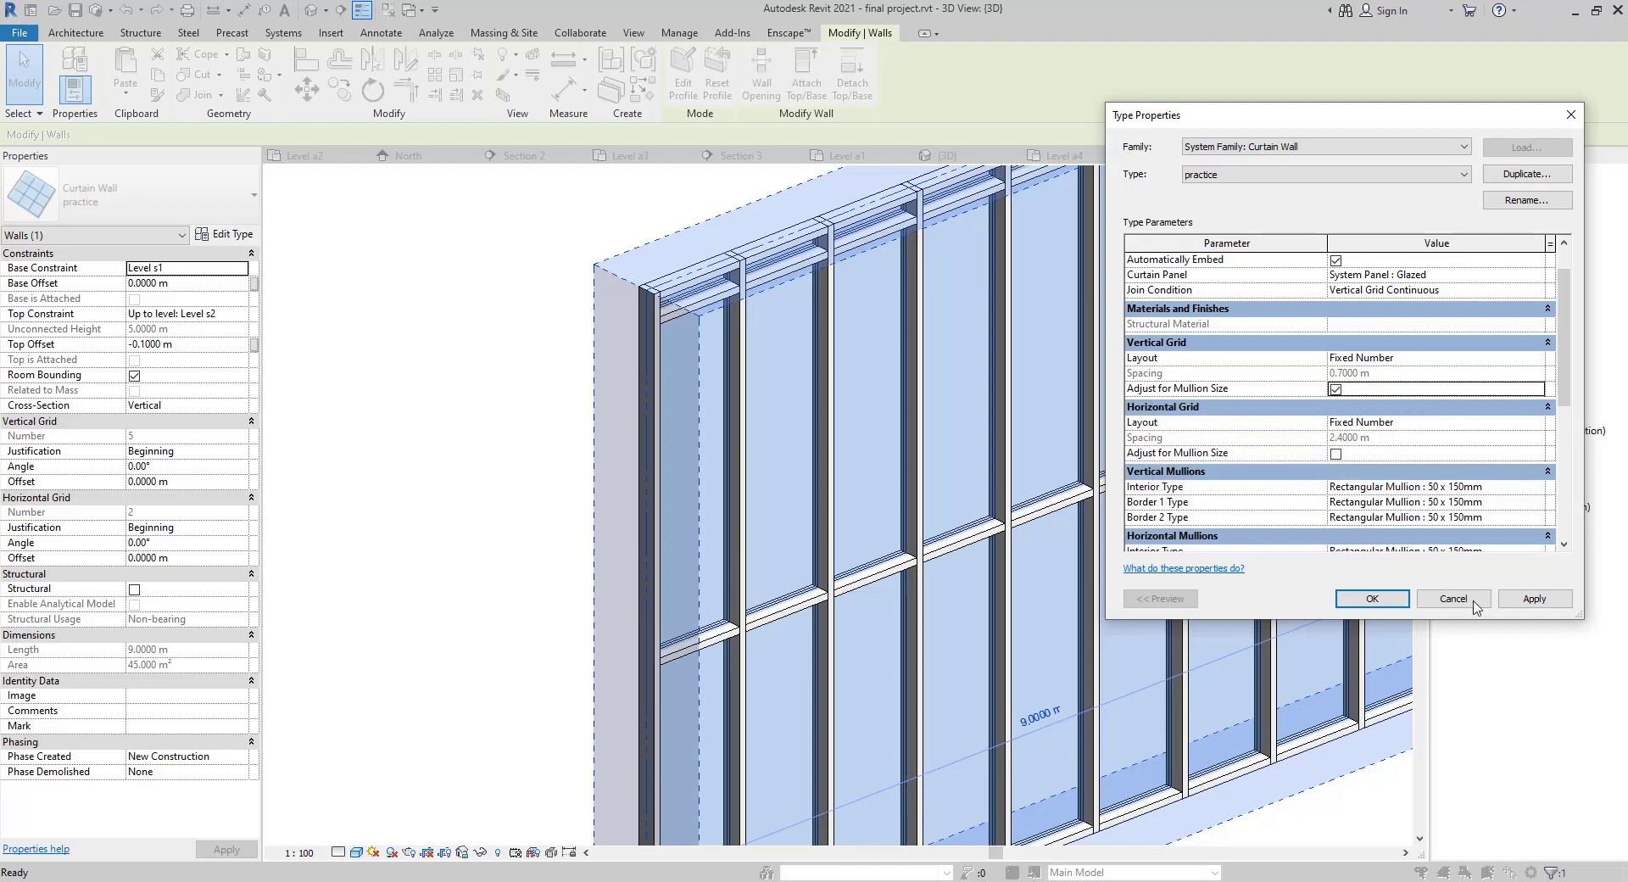
click(1531, 598)
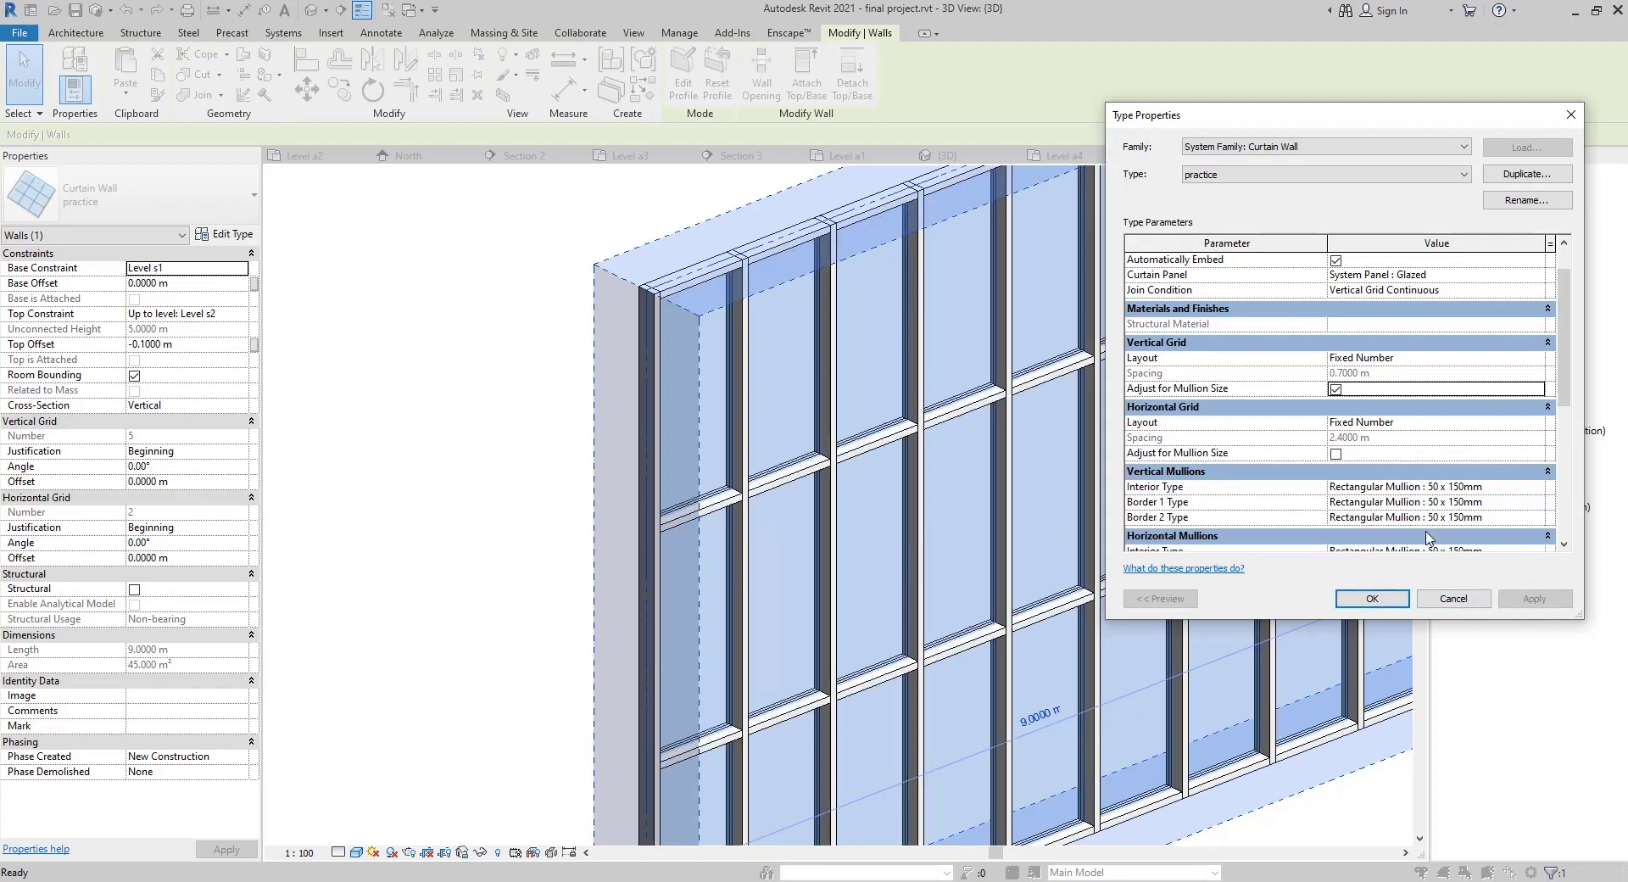
click(1336, 453)
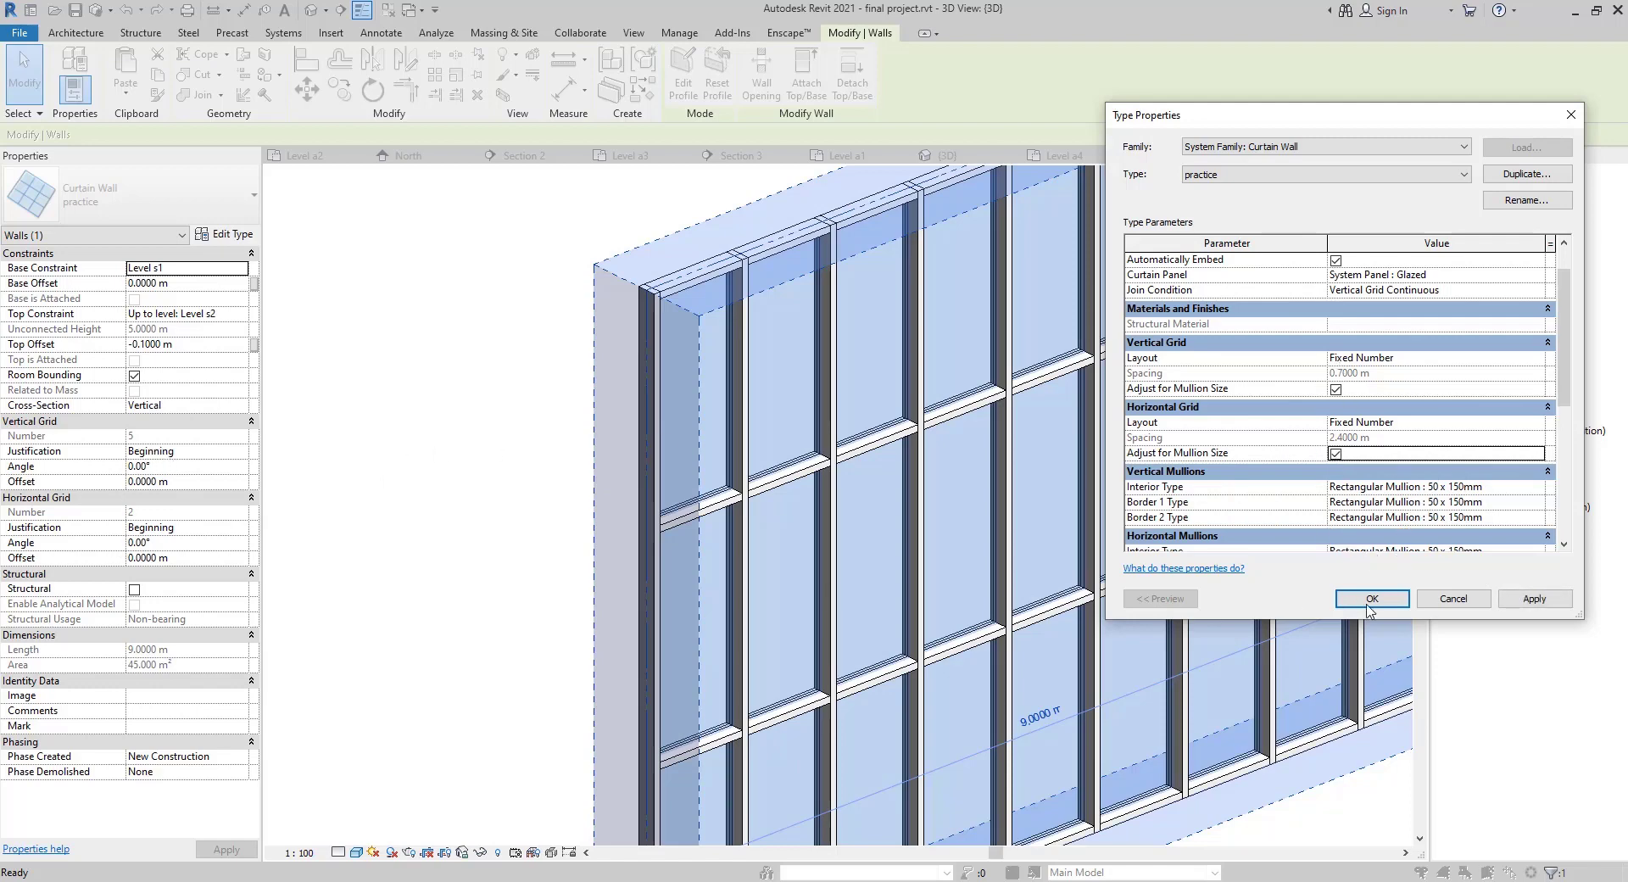
click(1537, 599)
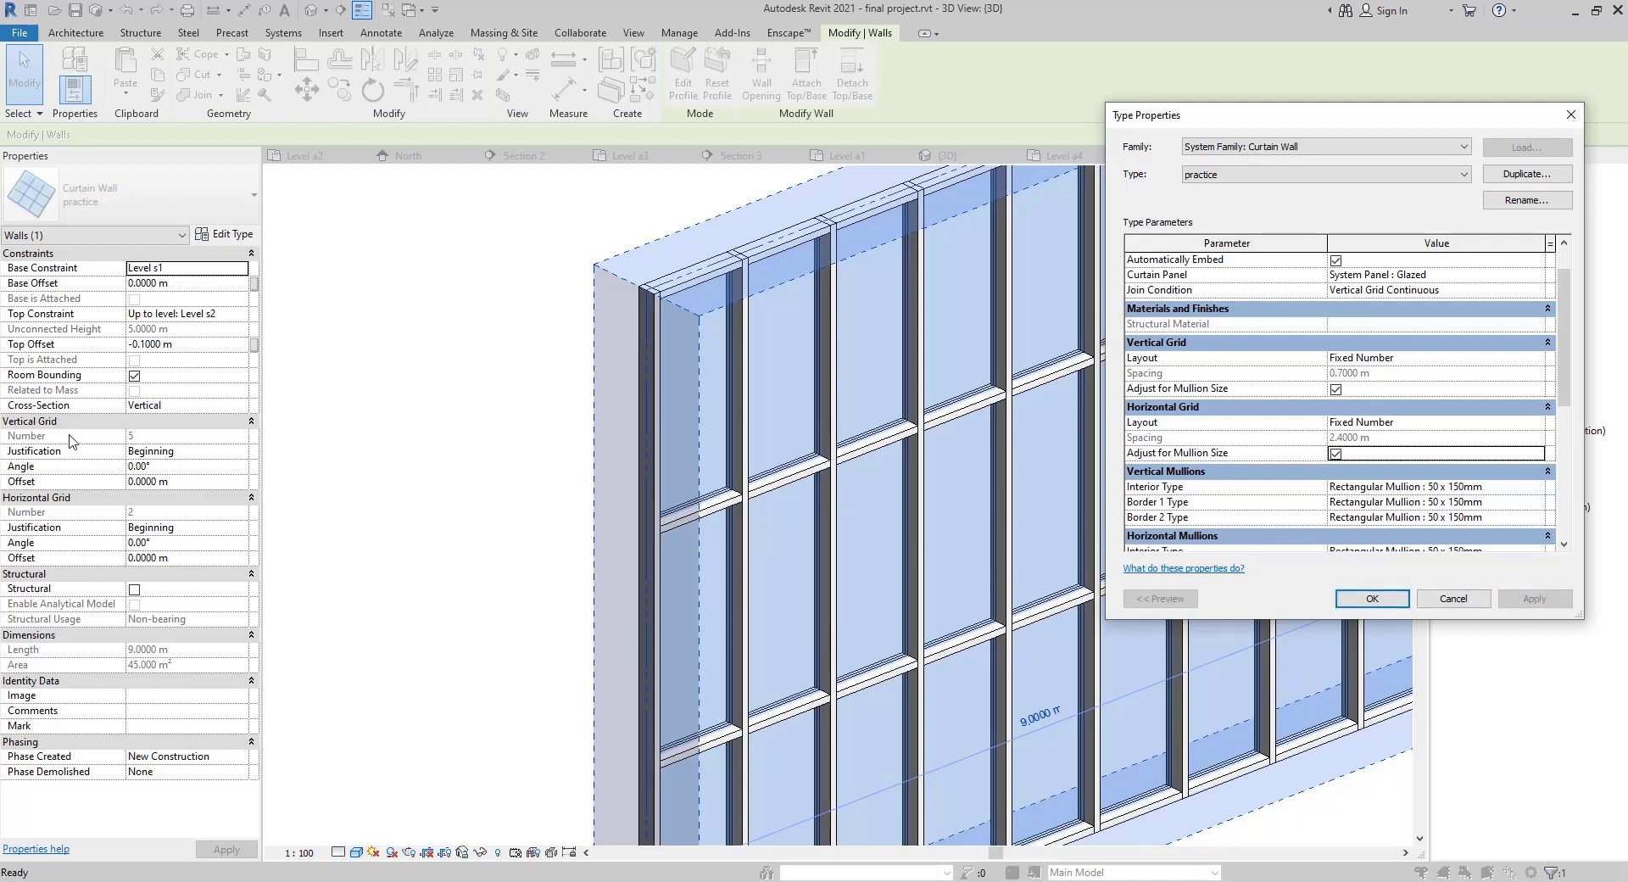
Set the vertical mullions' Interior Type to Circular Mullion : 25mm Radius and apply it to the wall
scroll(1220, 456, down, 2)
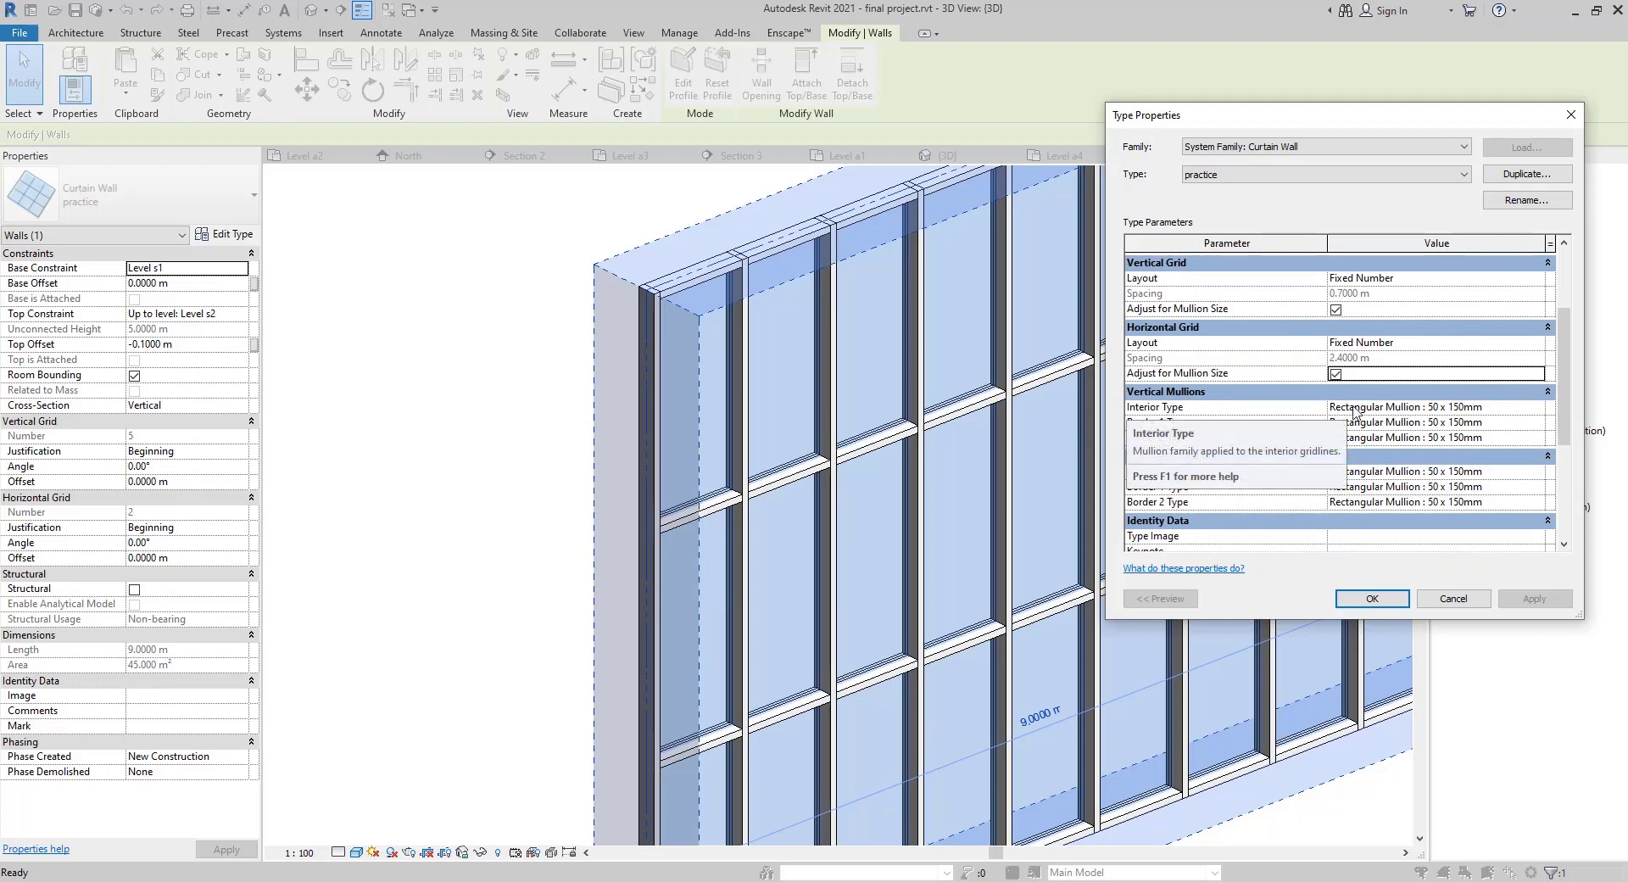
scroll(1214, 403, down, 3)
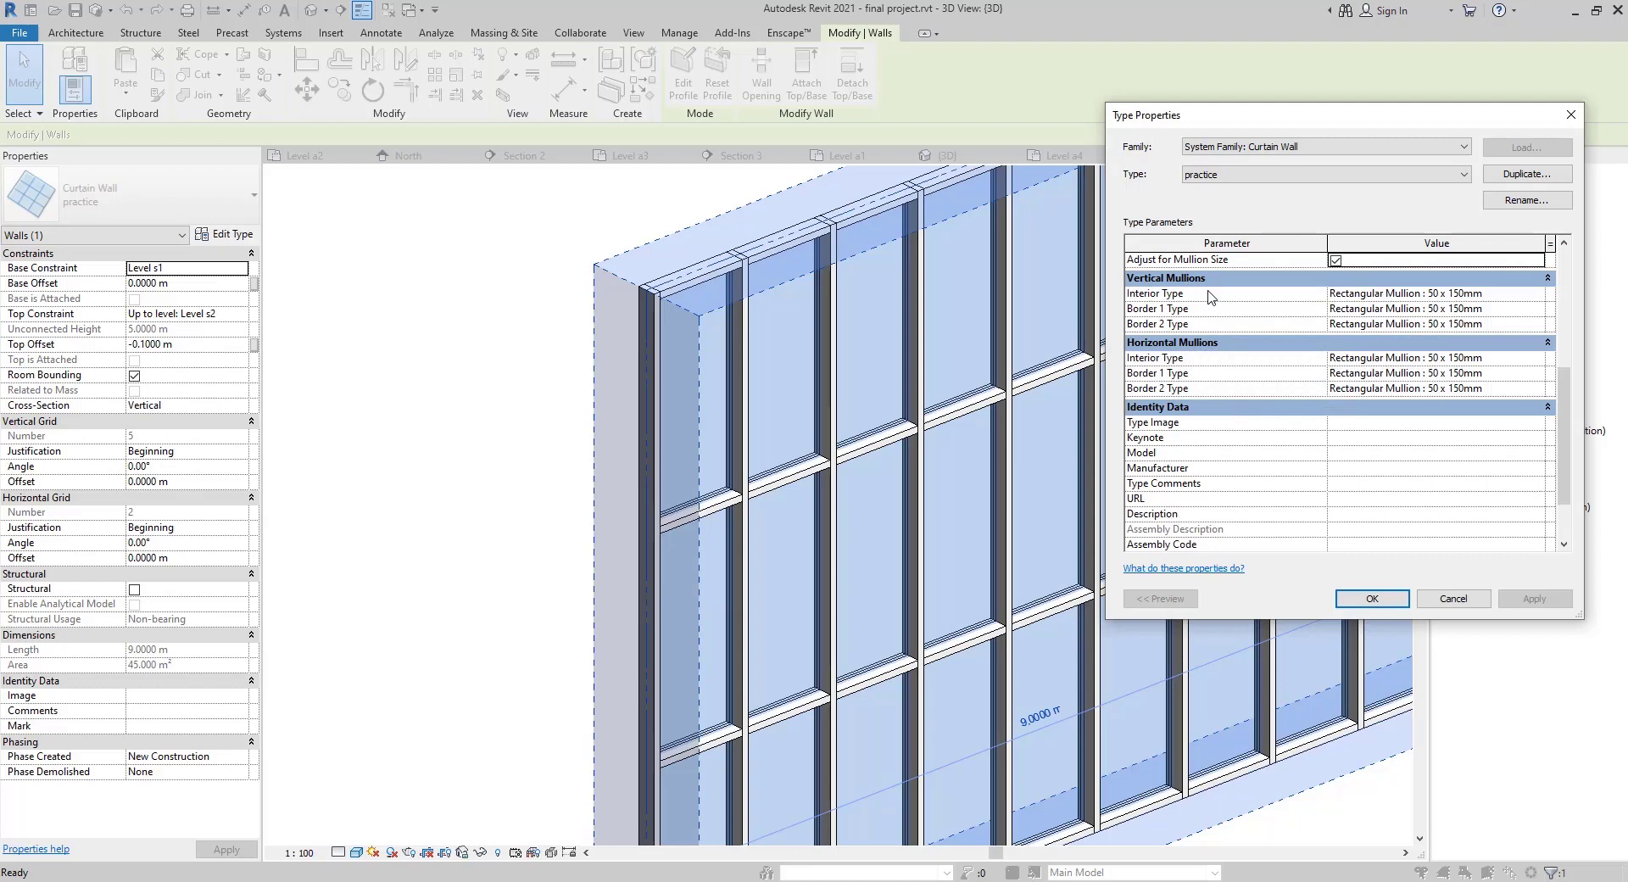
click(1538, 295)
click(1537, 295)
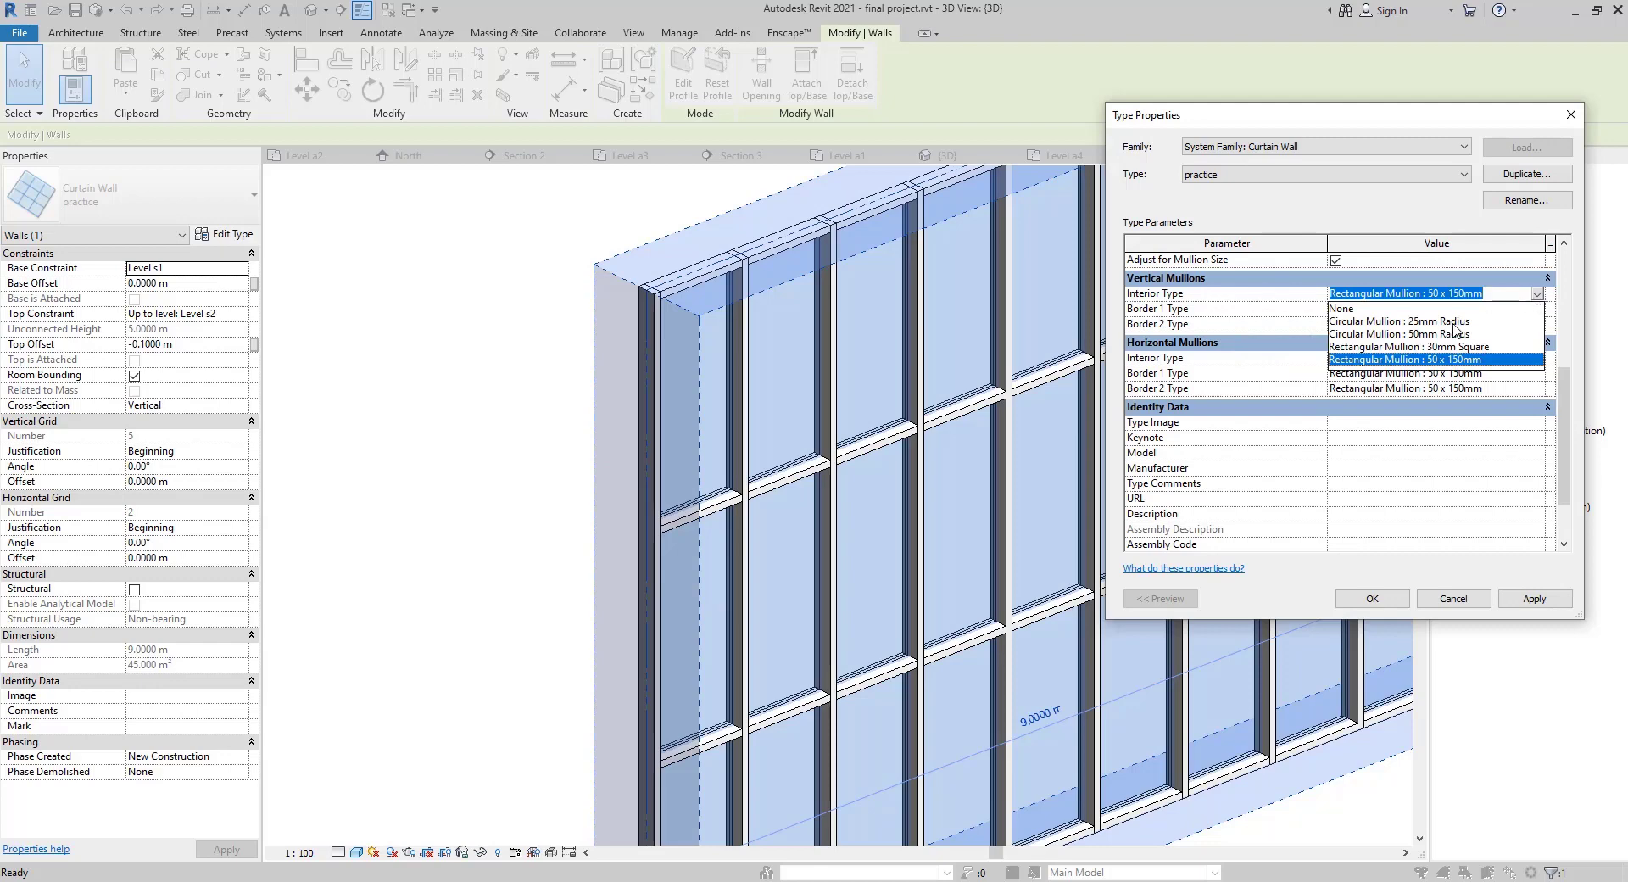
click(1383, 322)
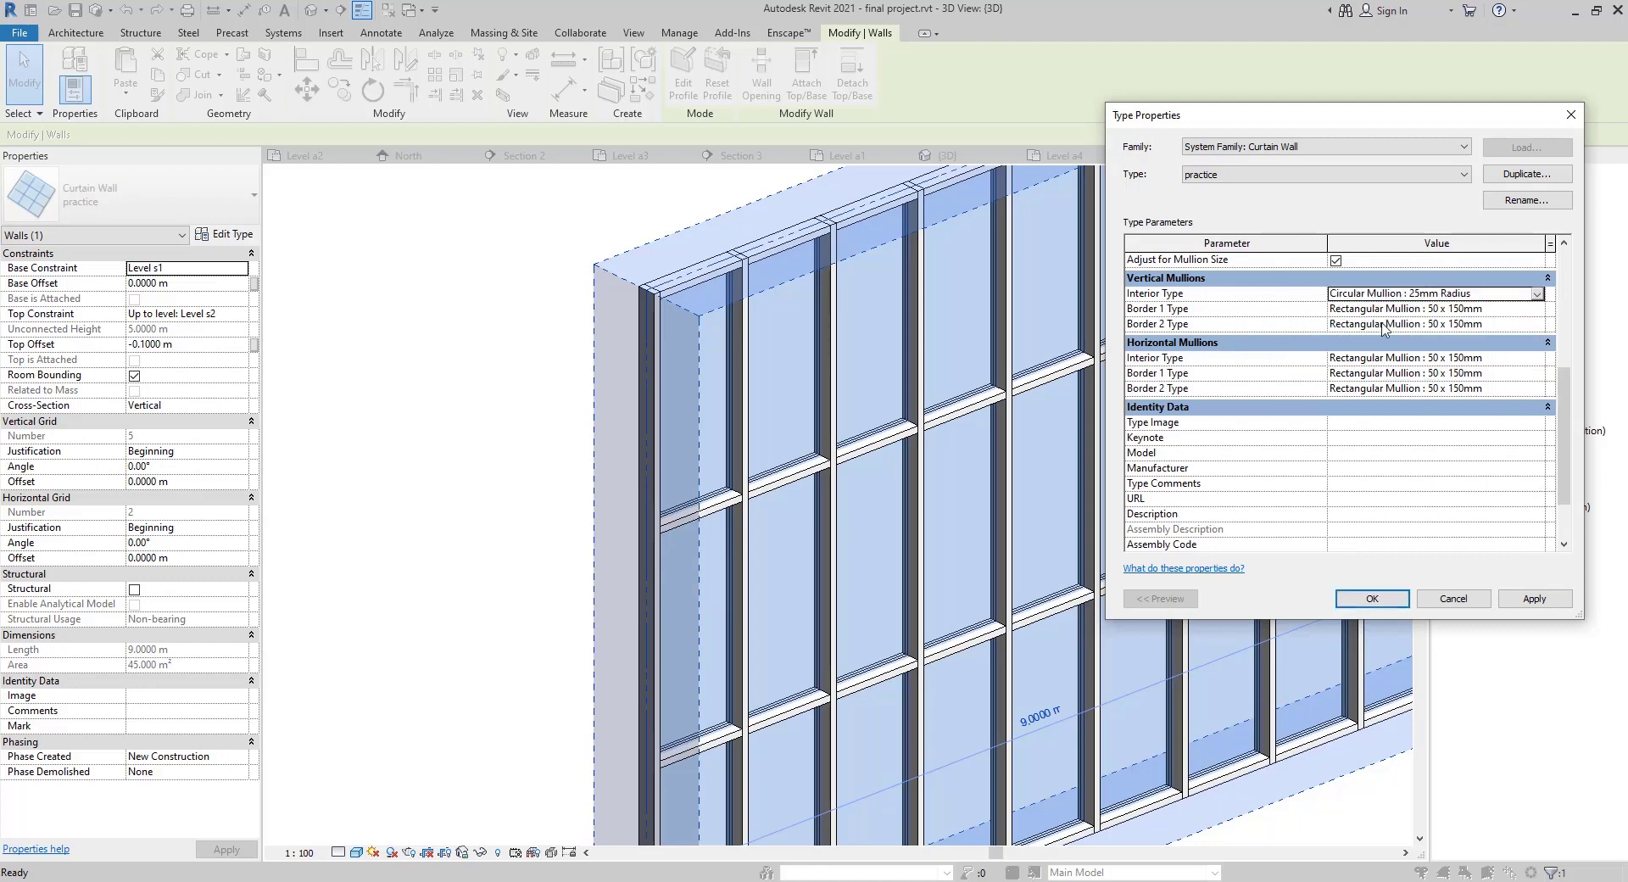
click(1527, 599)
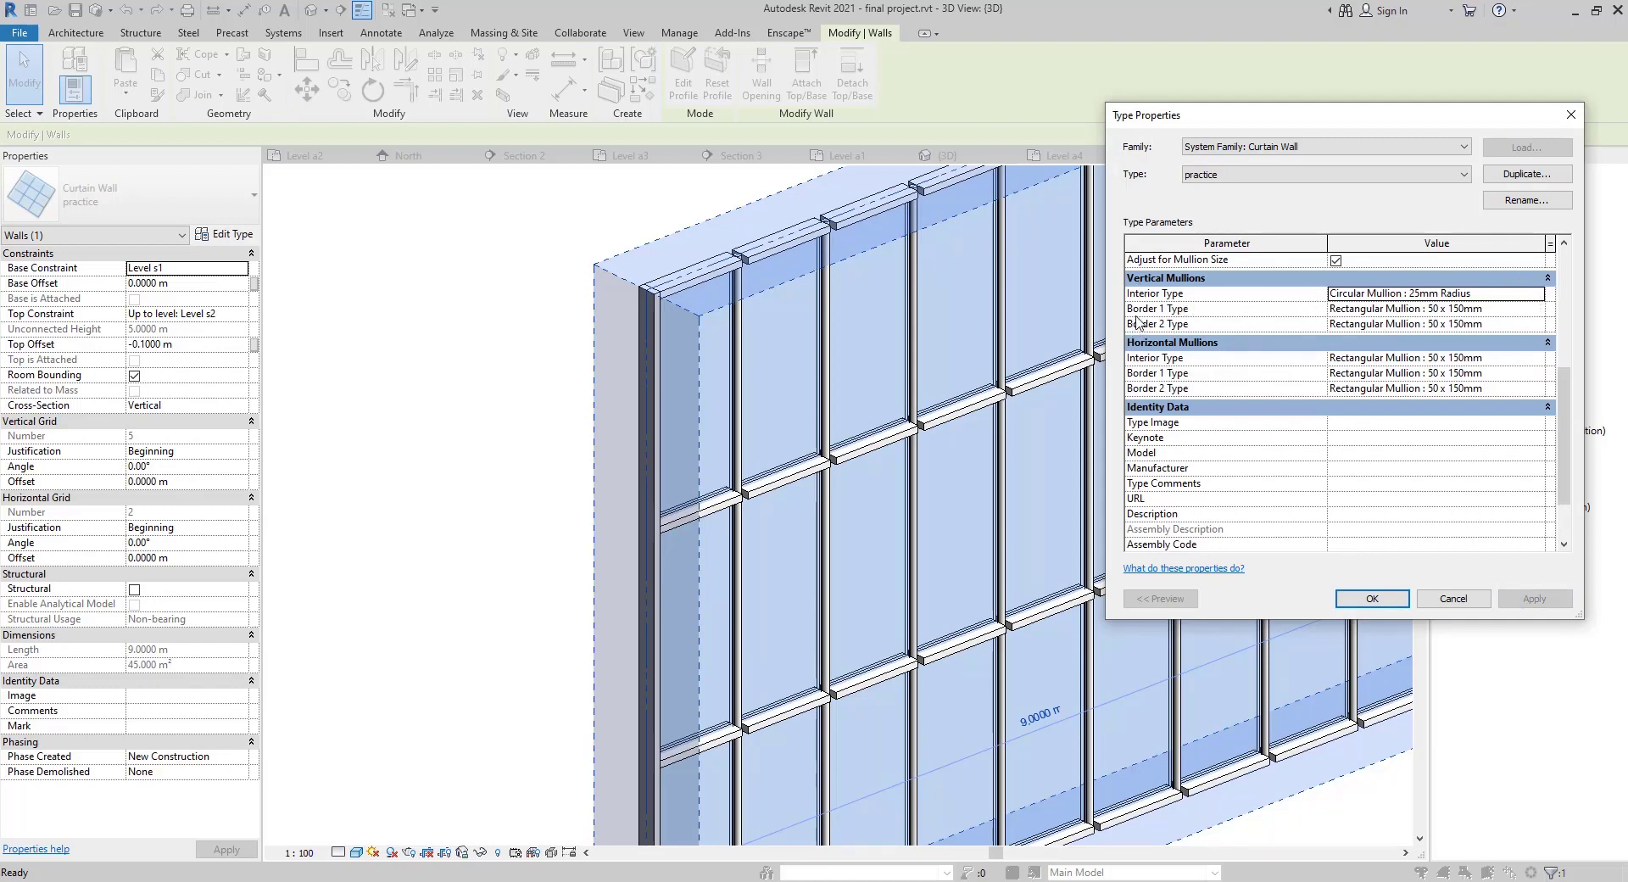
Try to apply Quad Corner Mullion : Quad Mullion 1 as the vertical mullions' Border 1 Type
click(1531, 311)
click(1537, 309)
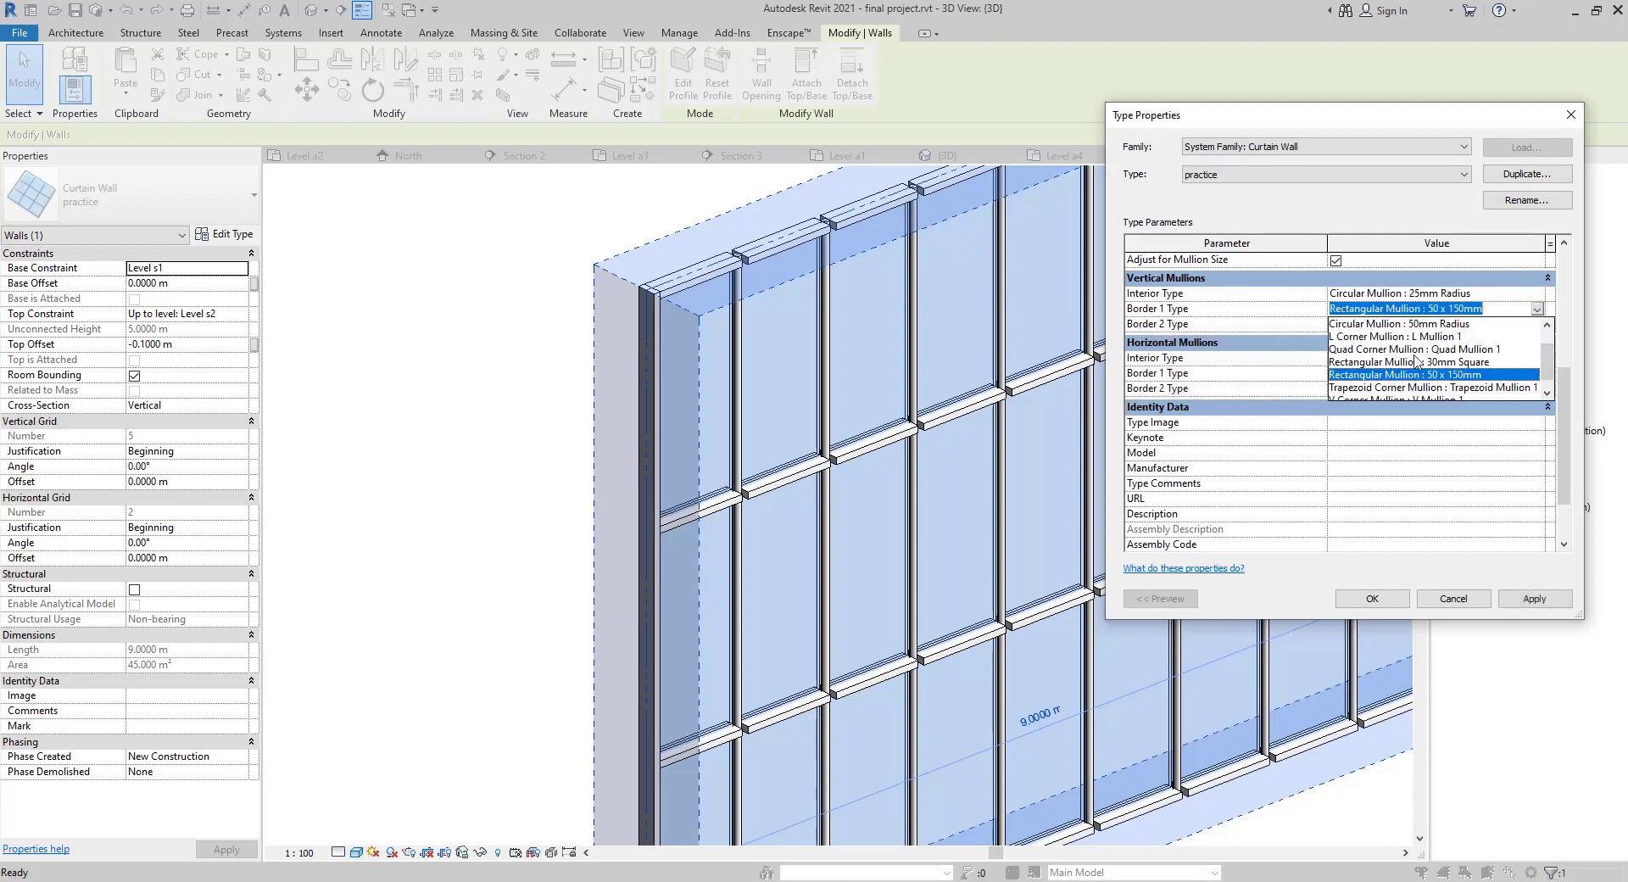
click(1365, 352)
click(1525, 602)
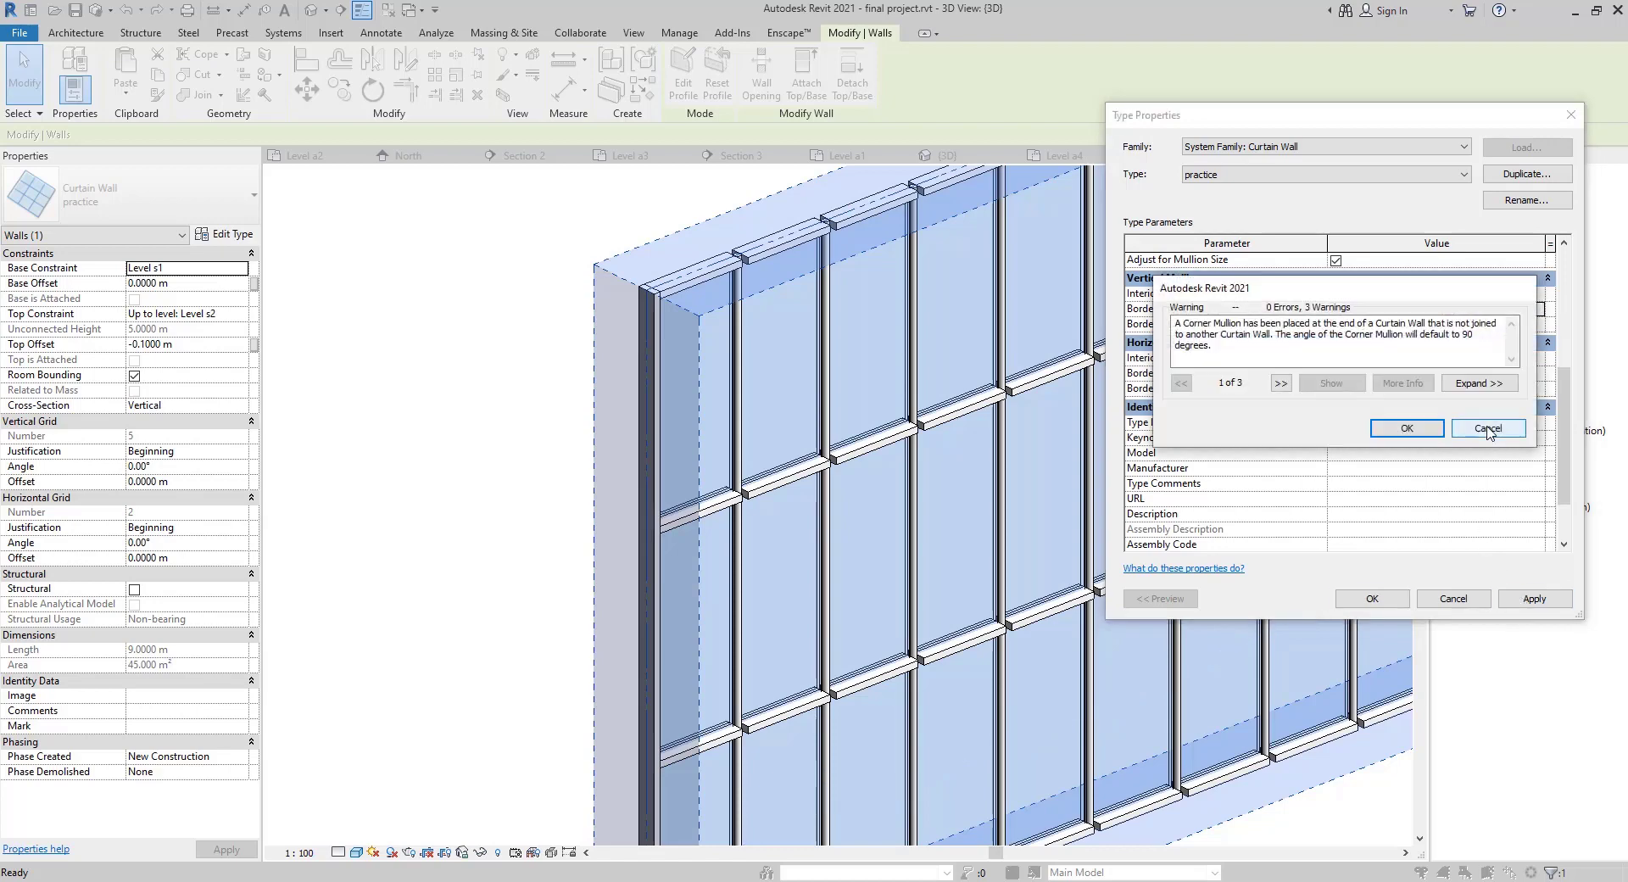
click(1488, 428)
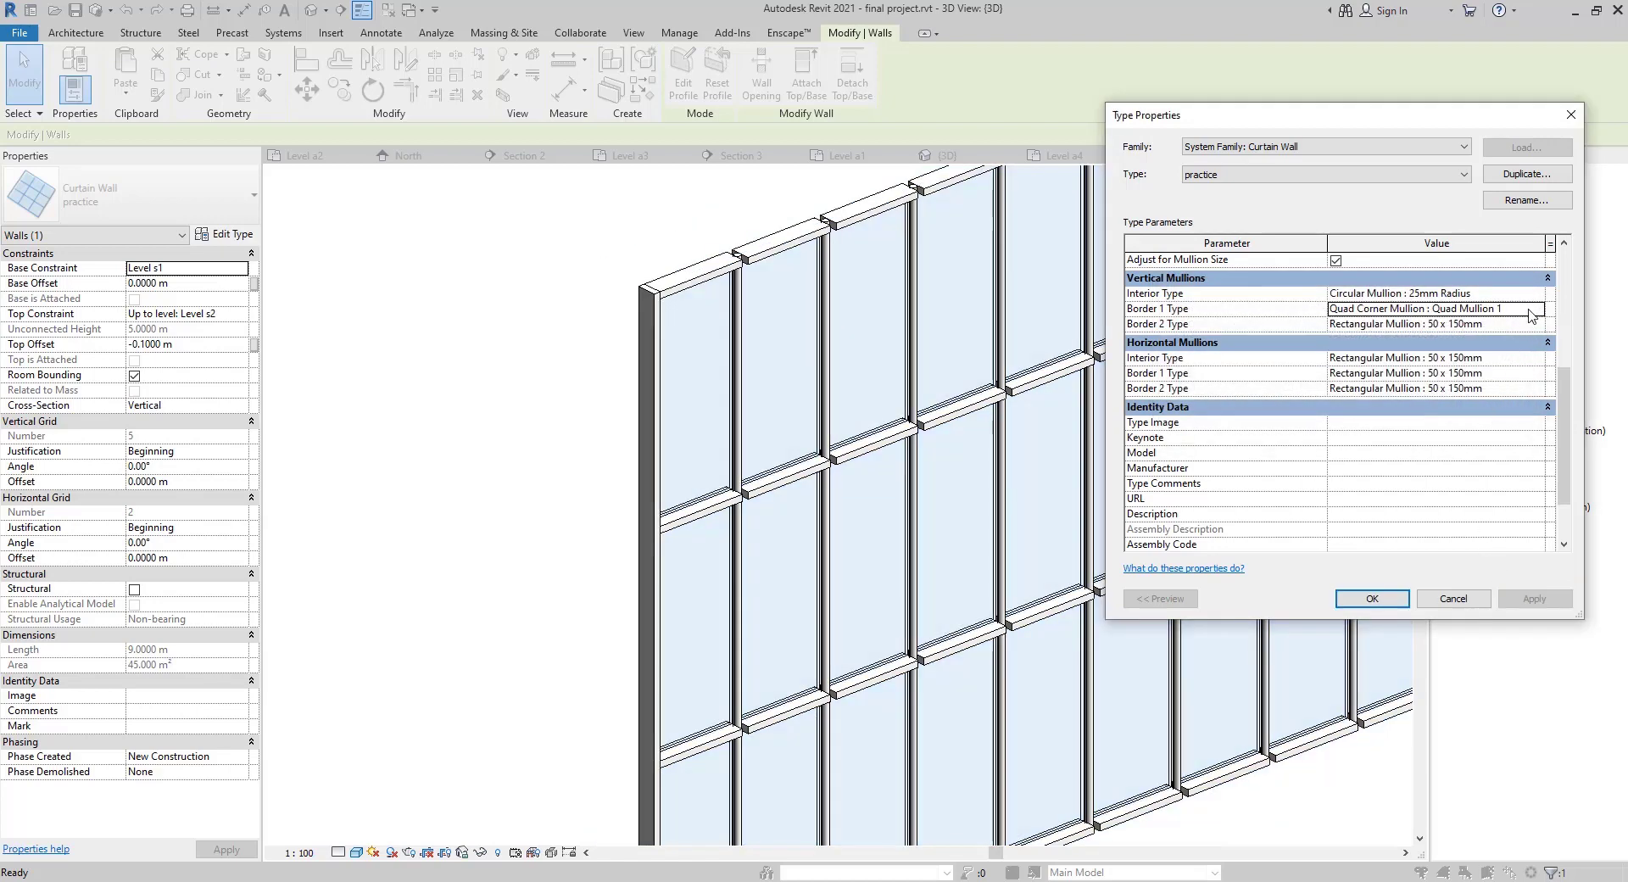
Set the vertical mullions' Border 1 Type to Circular Mullion : 50mm Radius and apply it
scroll(1306, 382, up, 3)
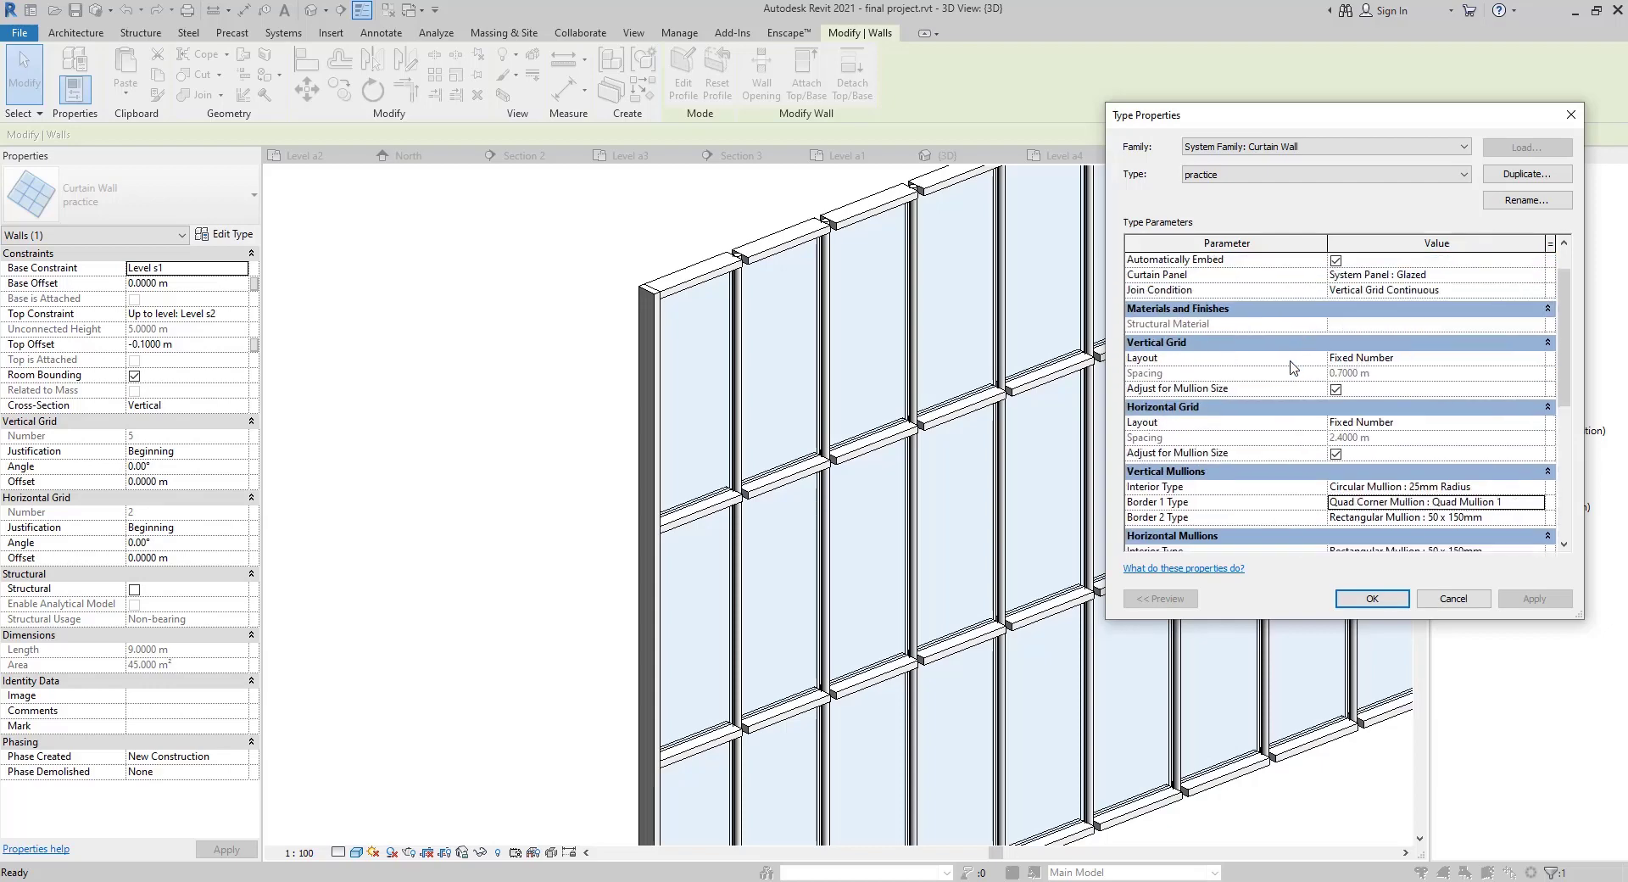
click(1537, 424)
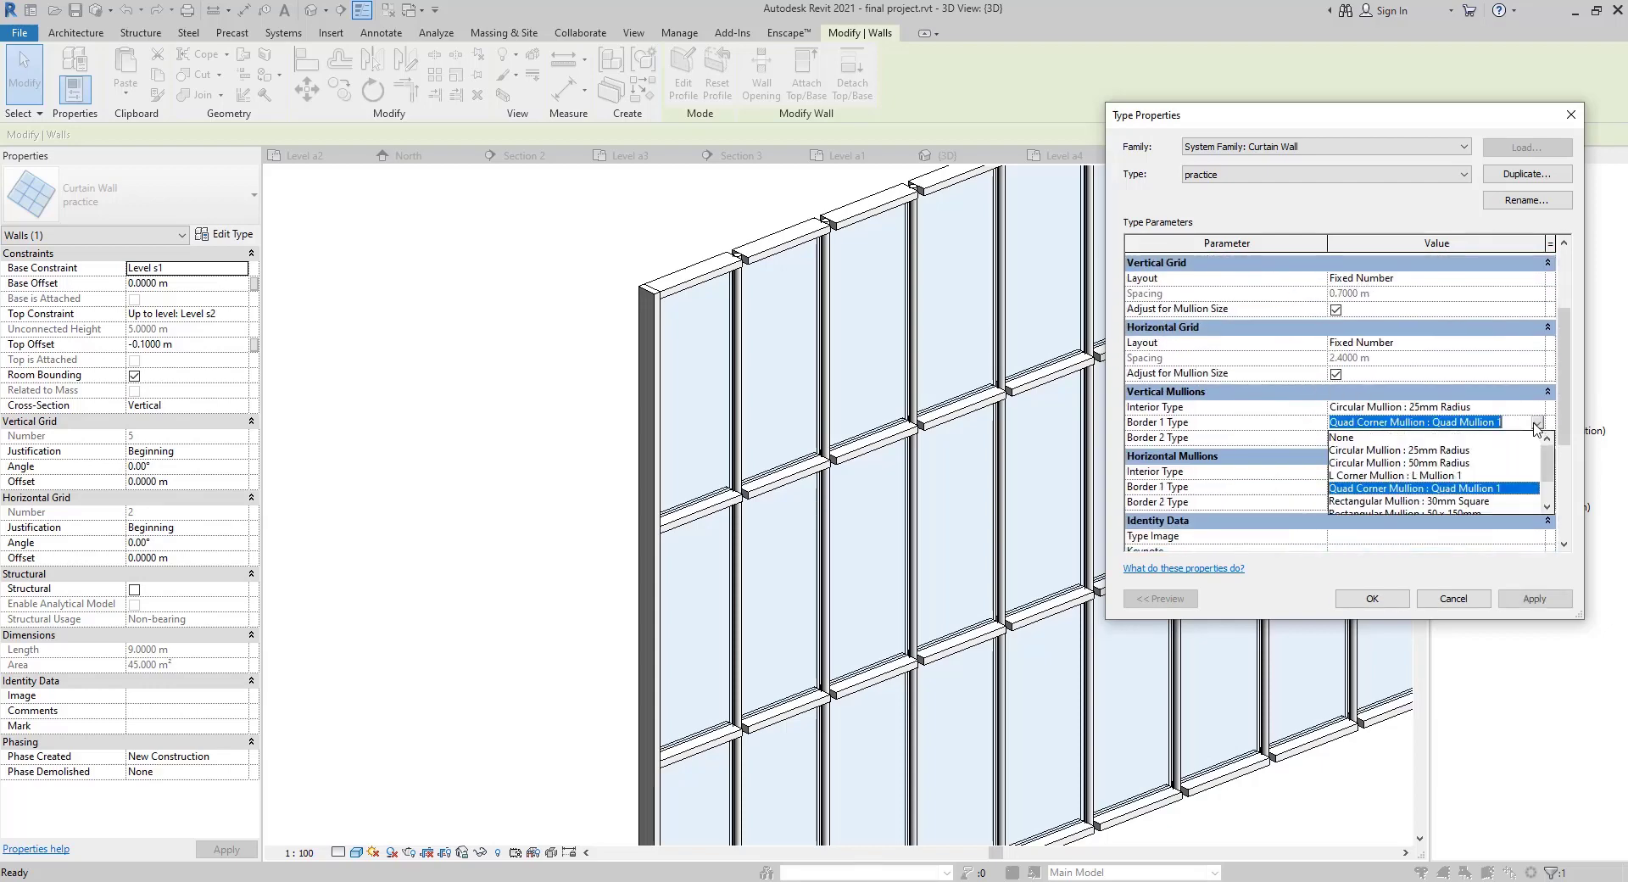
click(1381, 464)
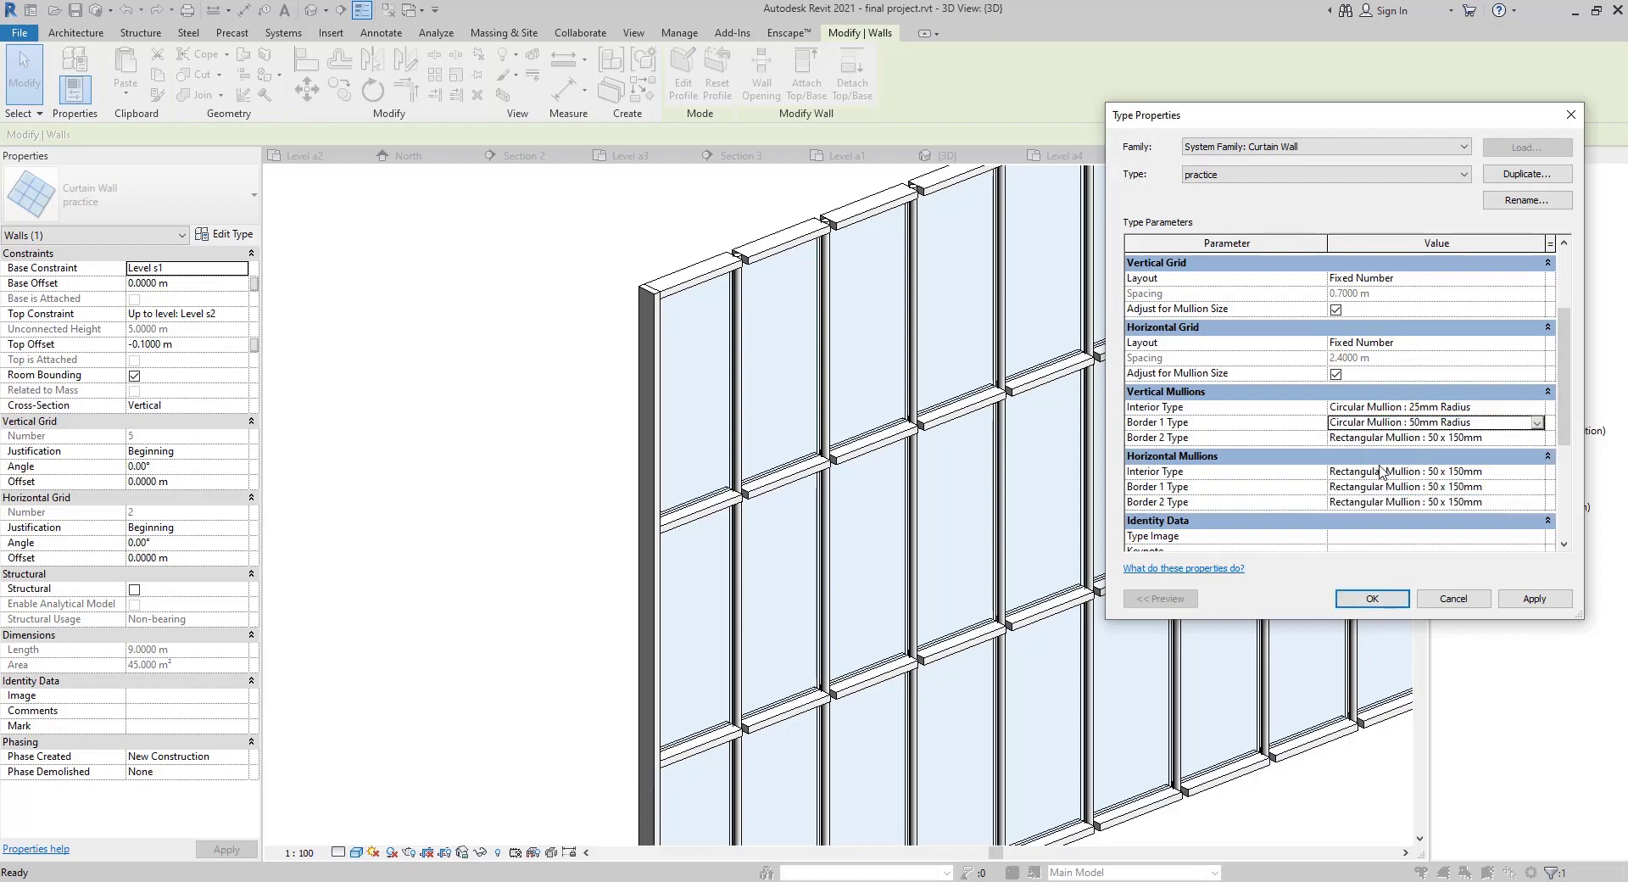
click(1529, 597)
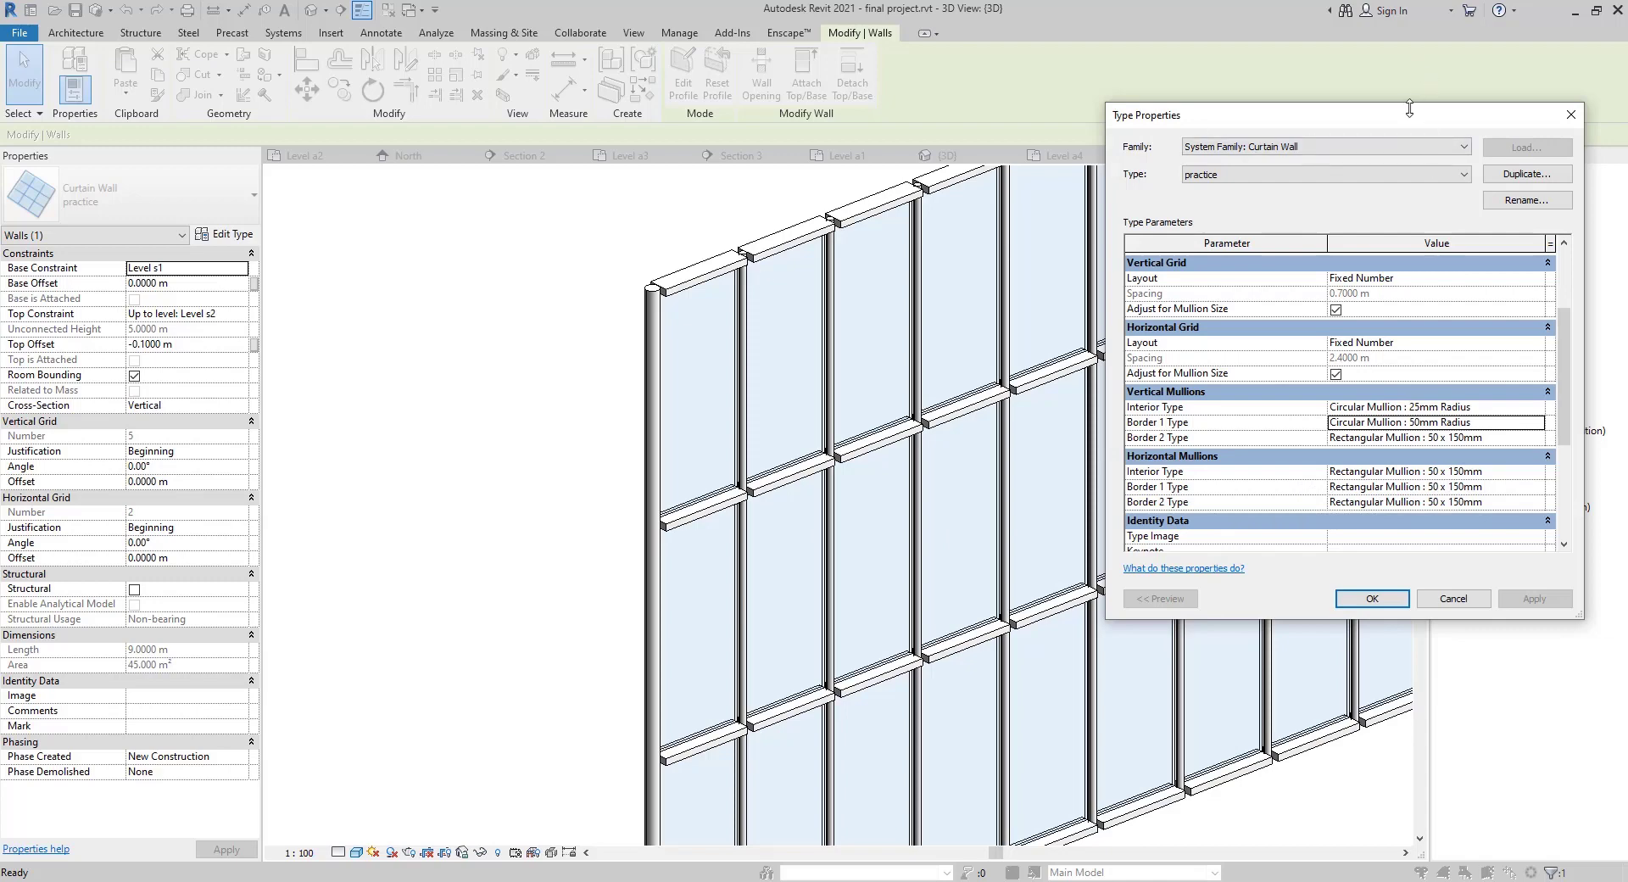
Set the vertical mullions' Interior Type to Rectangular Mullion : 30mm Square and apply it to the wall
drag(1409, 108, 1339, 107)
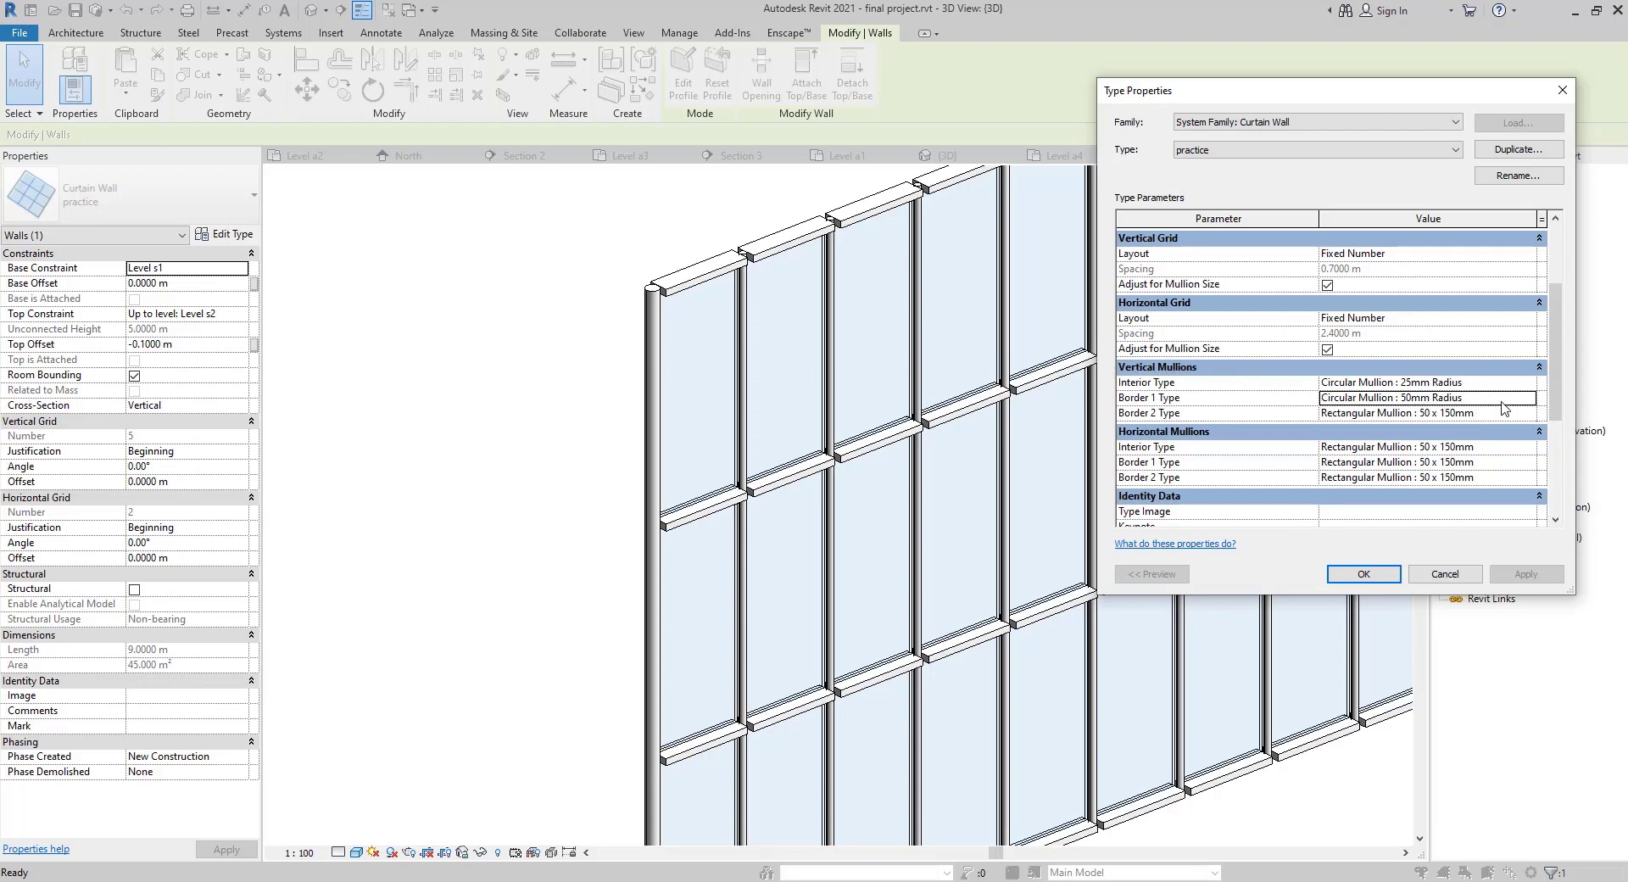
click(1525, 389)
click(1528, 383)
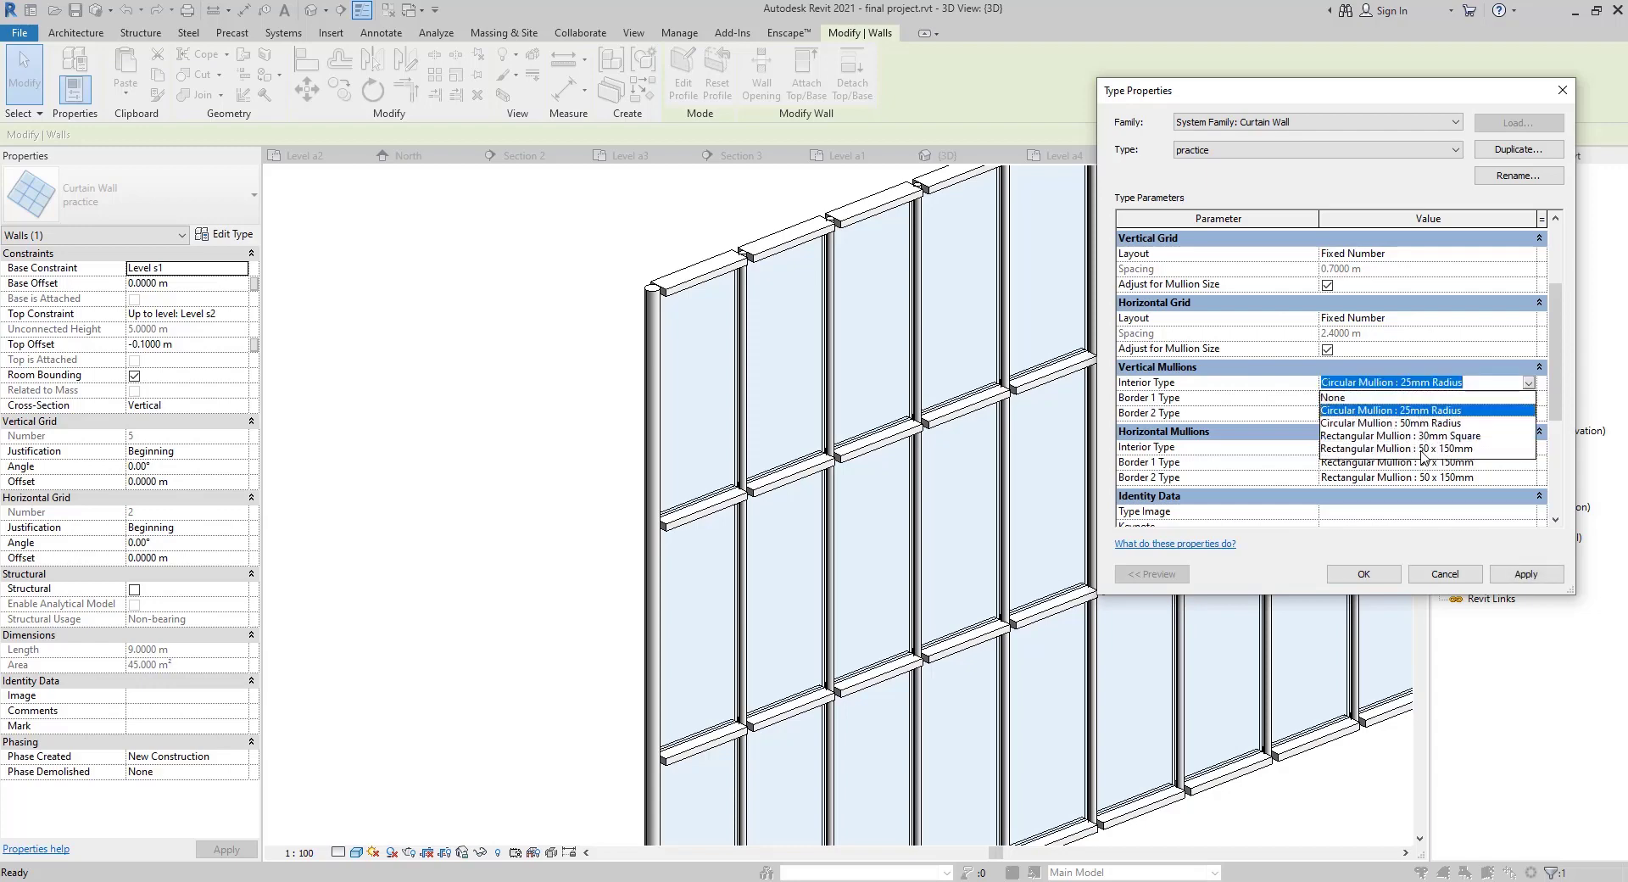
click(1452, 436)
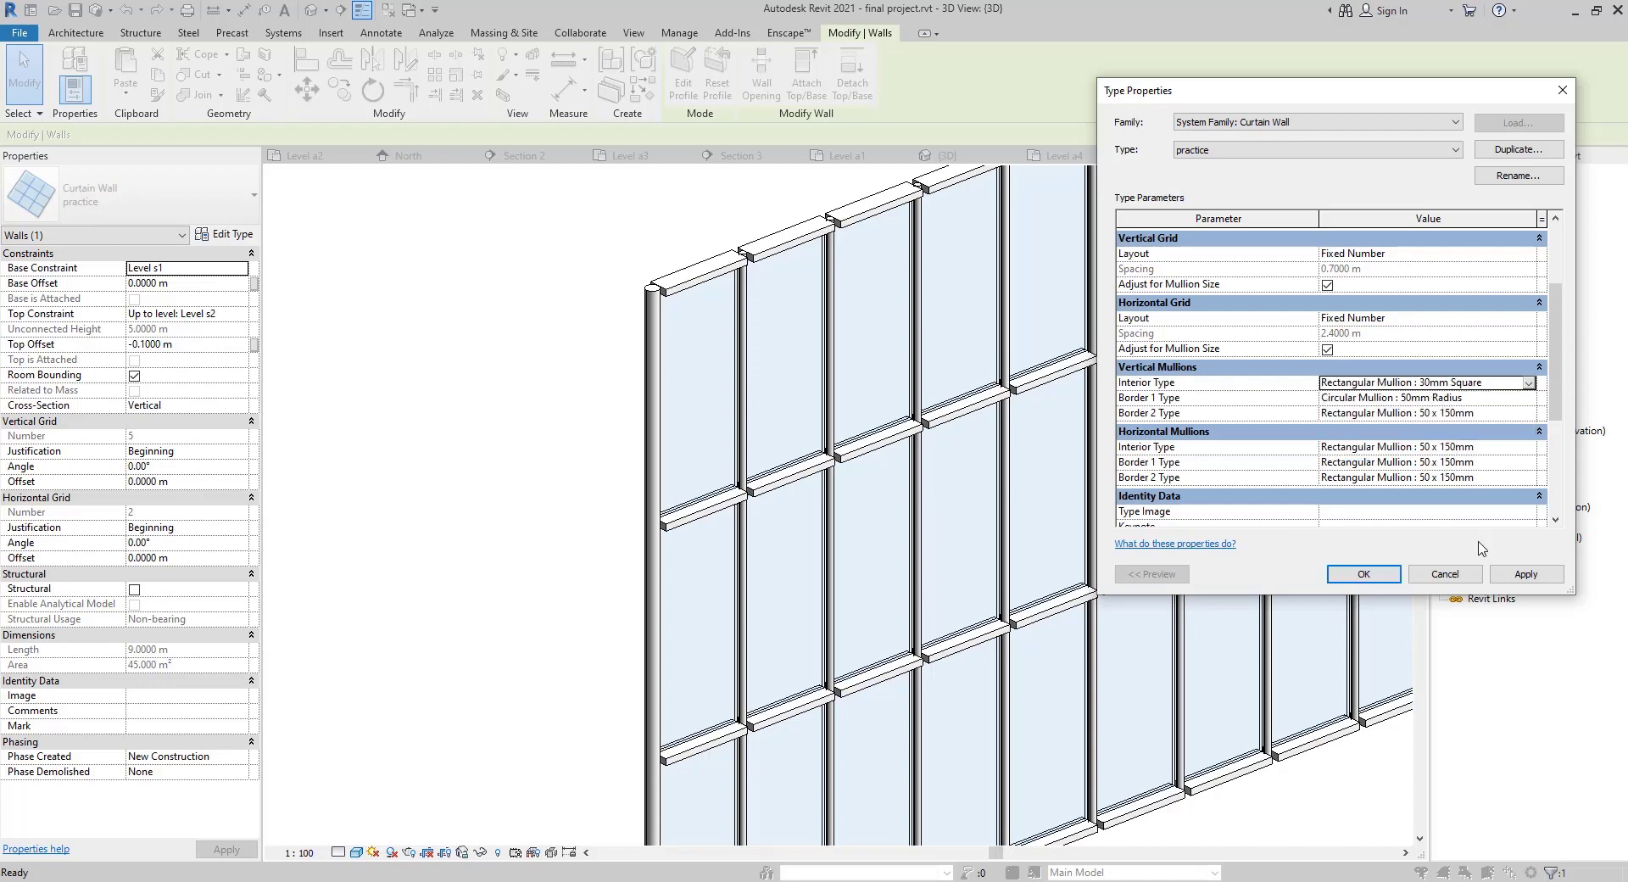
click(1518, 575)
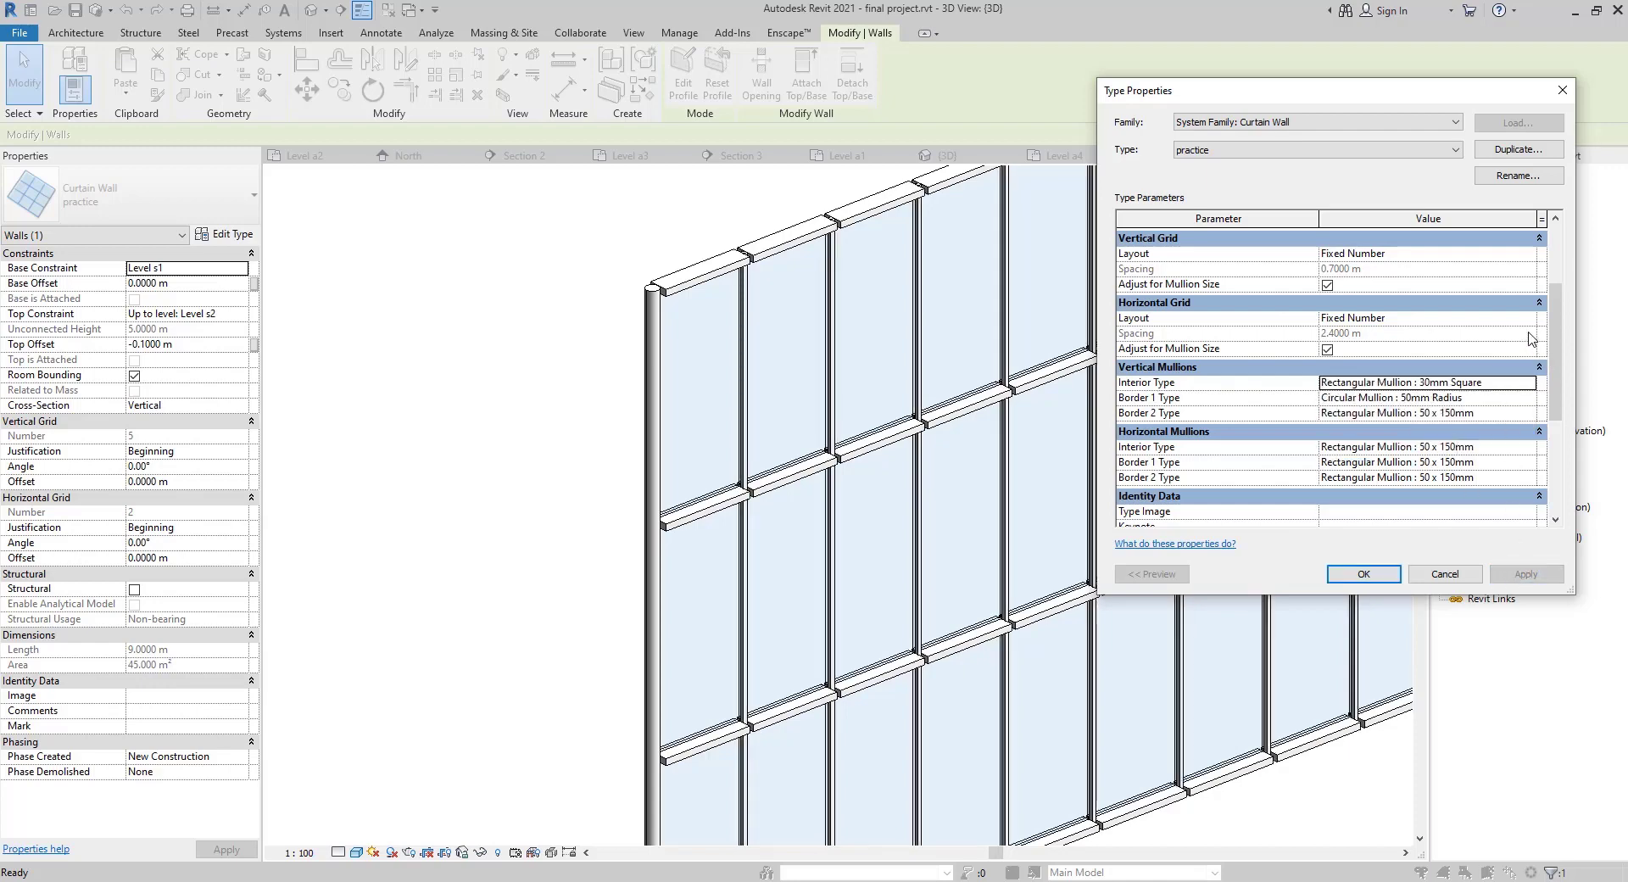
Return the vertical mullions' Border 1 Type to Rectangular Mullion : 50 x 150mm and apply it
click(1528, 398)
scroll(1360, 478, down, 1)
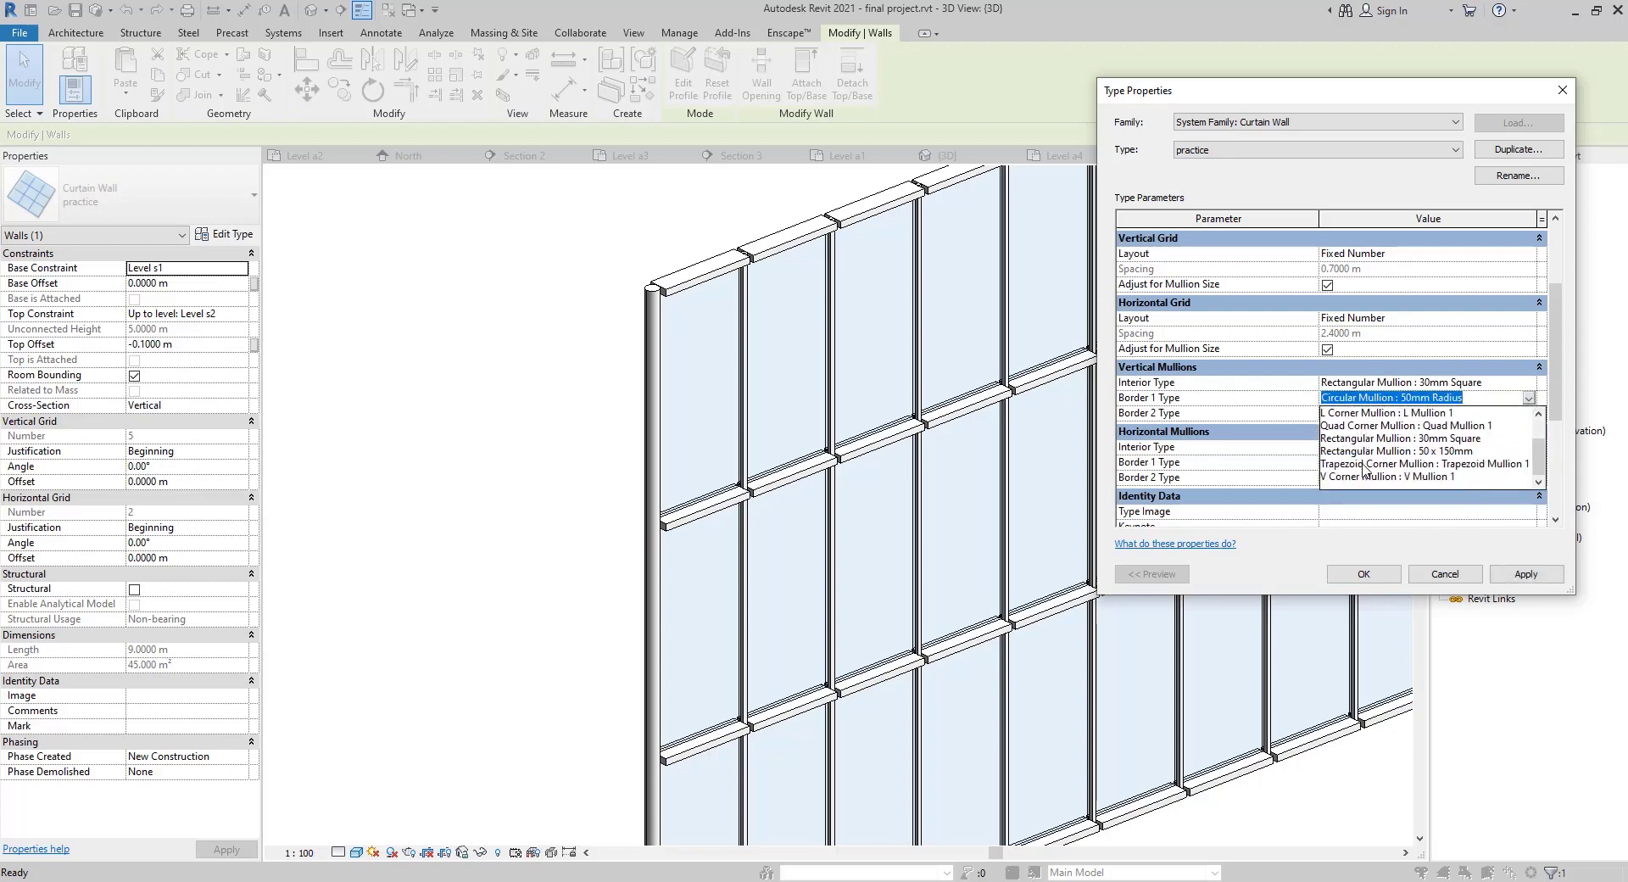
click(1458, 452)
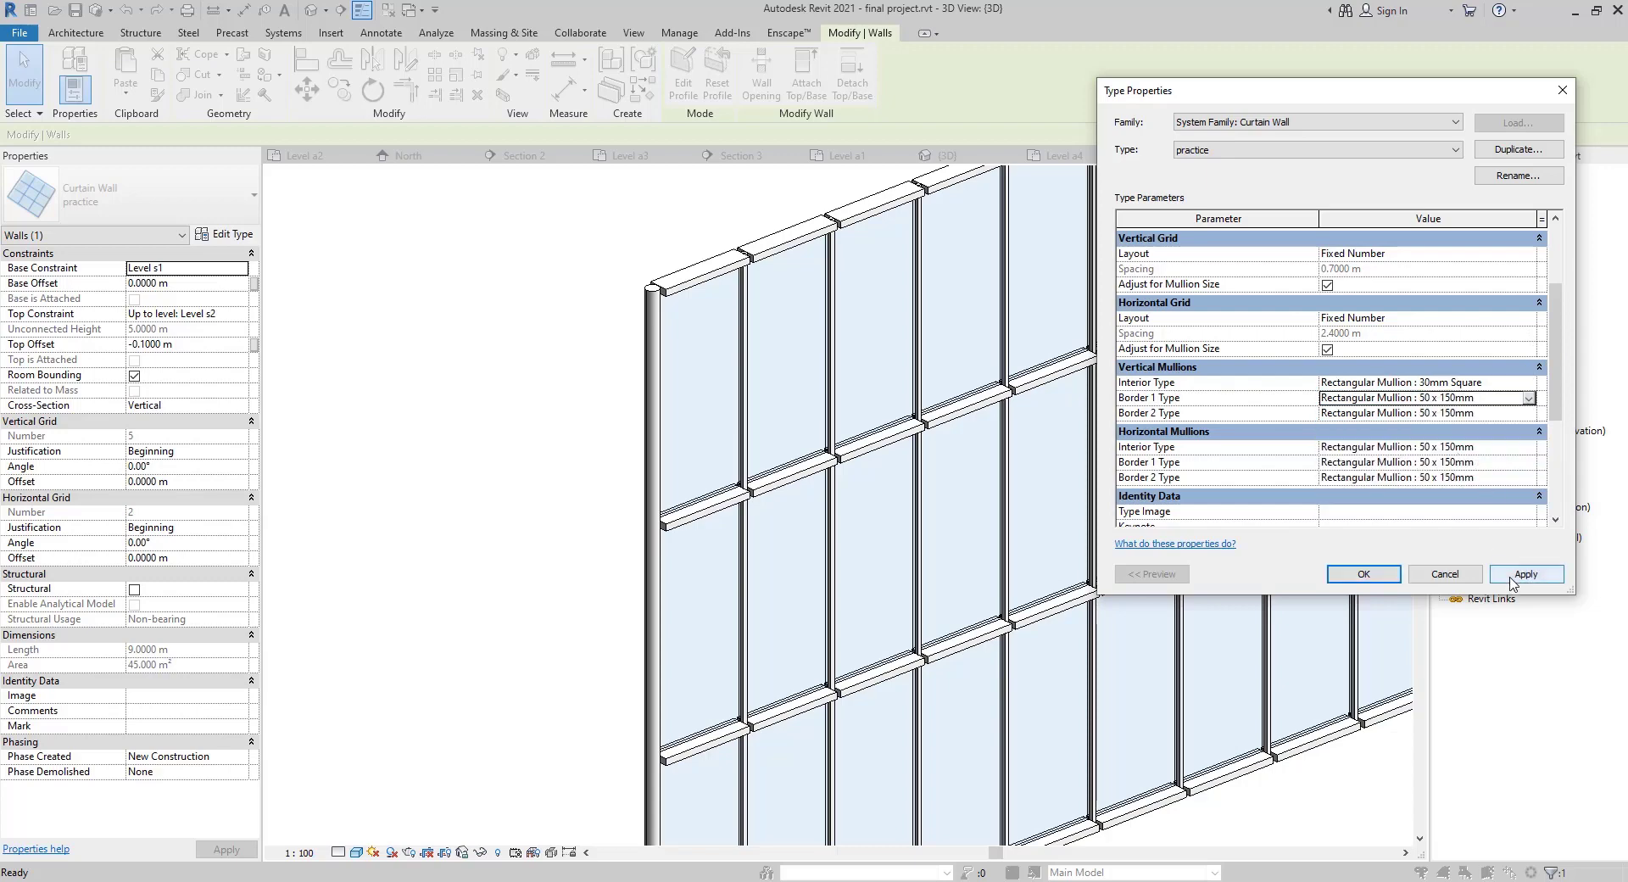
click(1513, 577)
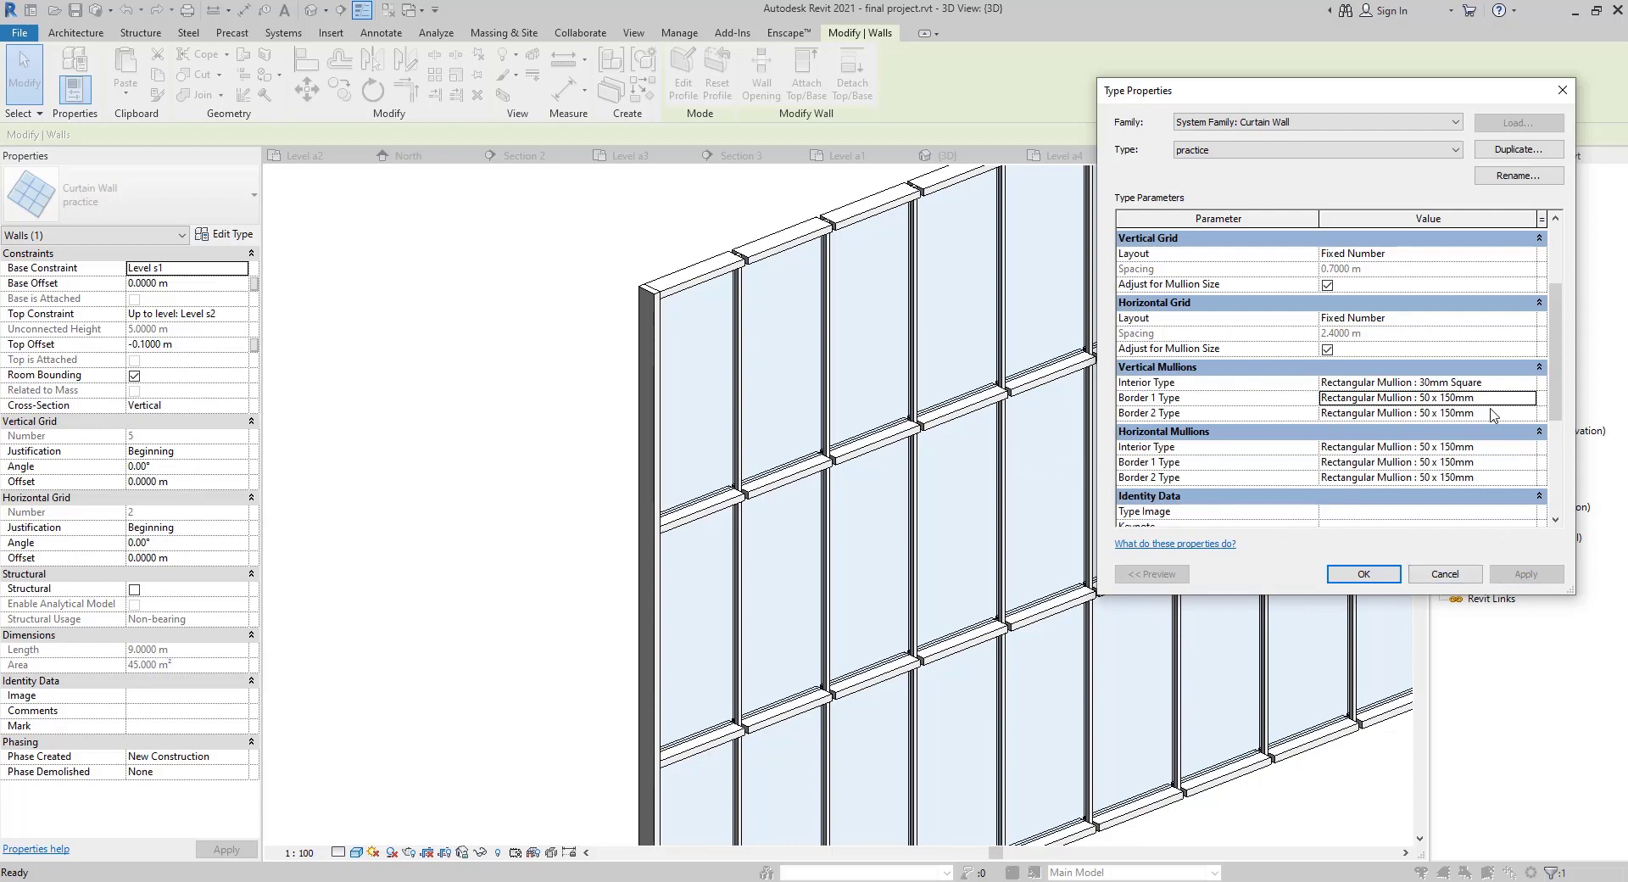
Set the horizontal mullions' Interior Type to Rectangular Mullion : 30mm Square and apply it to the wall
scroll(1237, 454, down, 1)
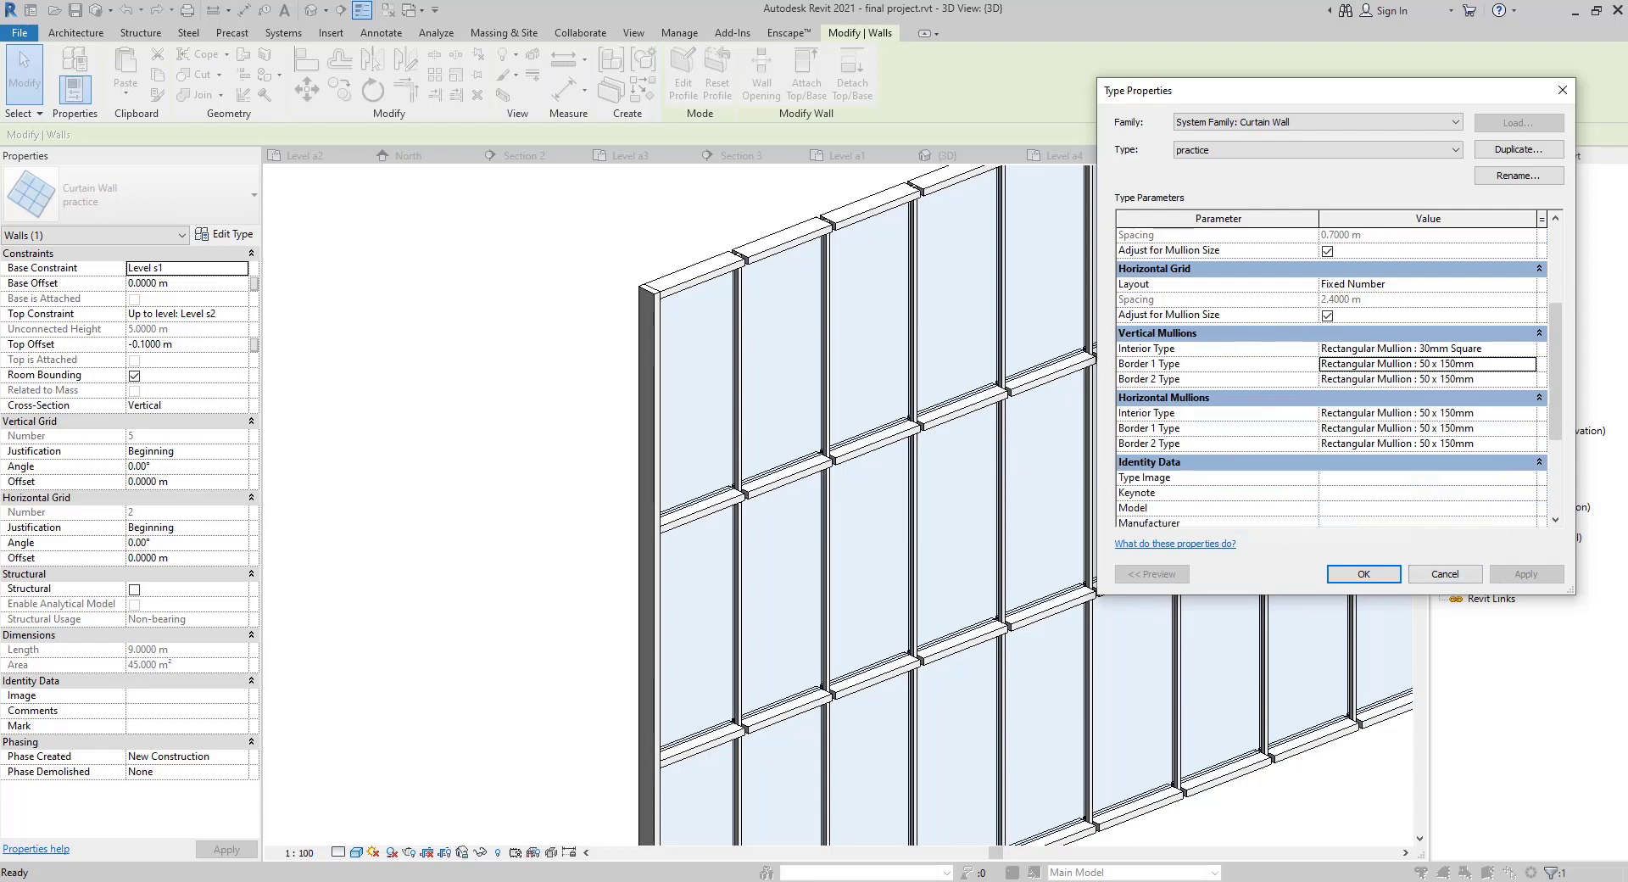
scroll(1558, 368, down, 1)
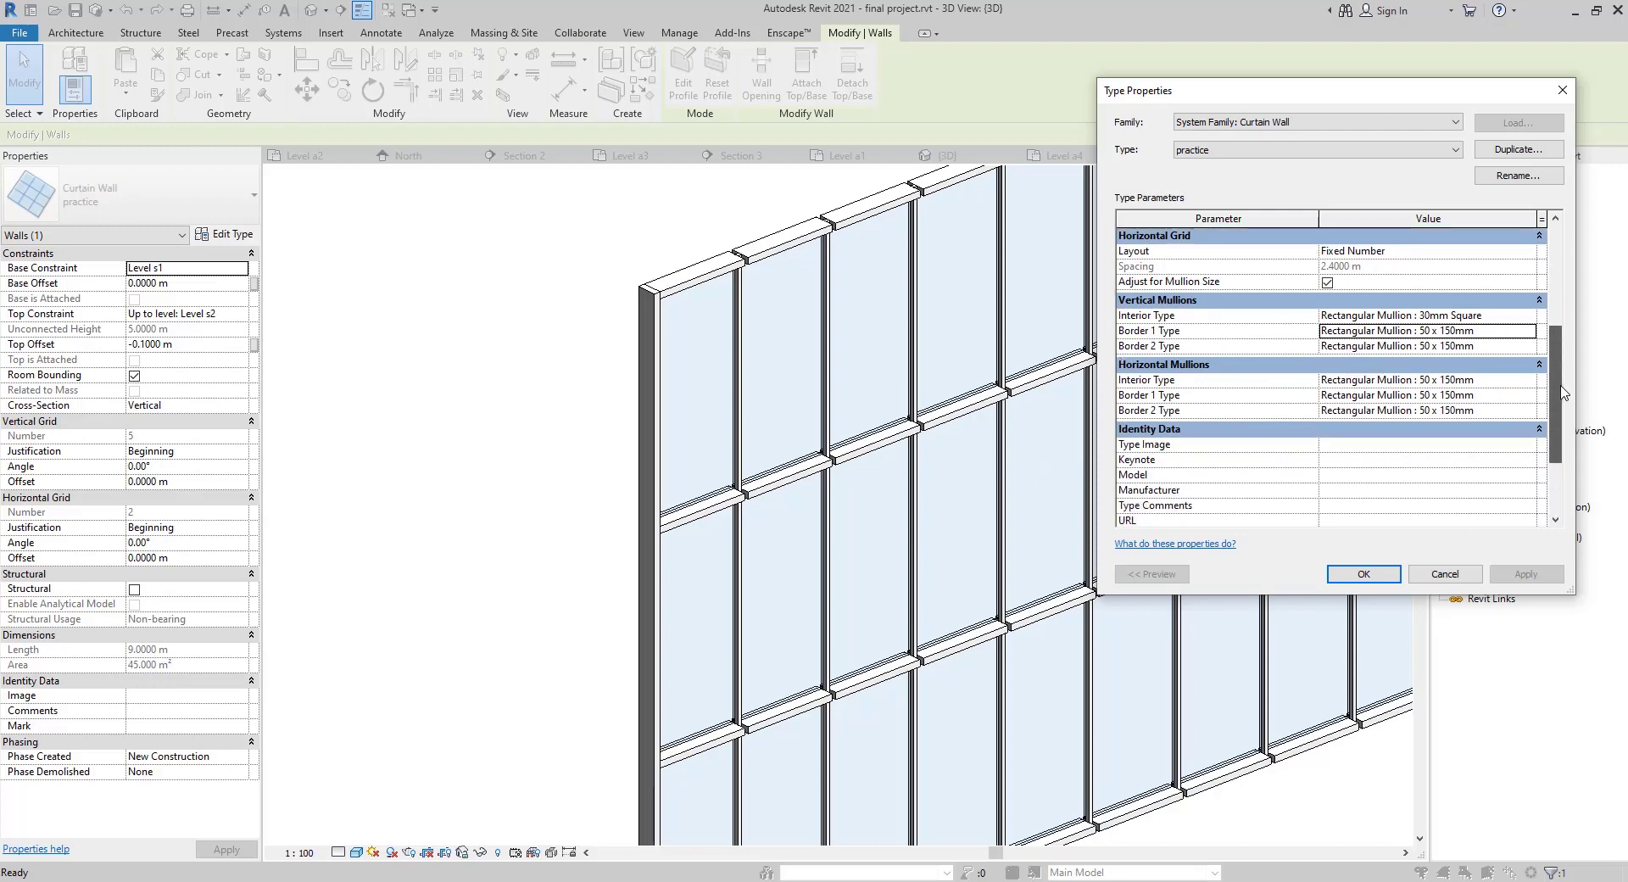
click(1532, 381)
click(1528, 380)
click(1437, 434)
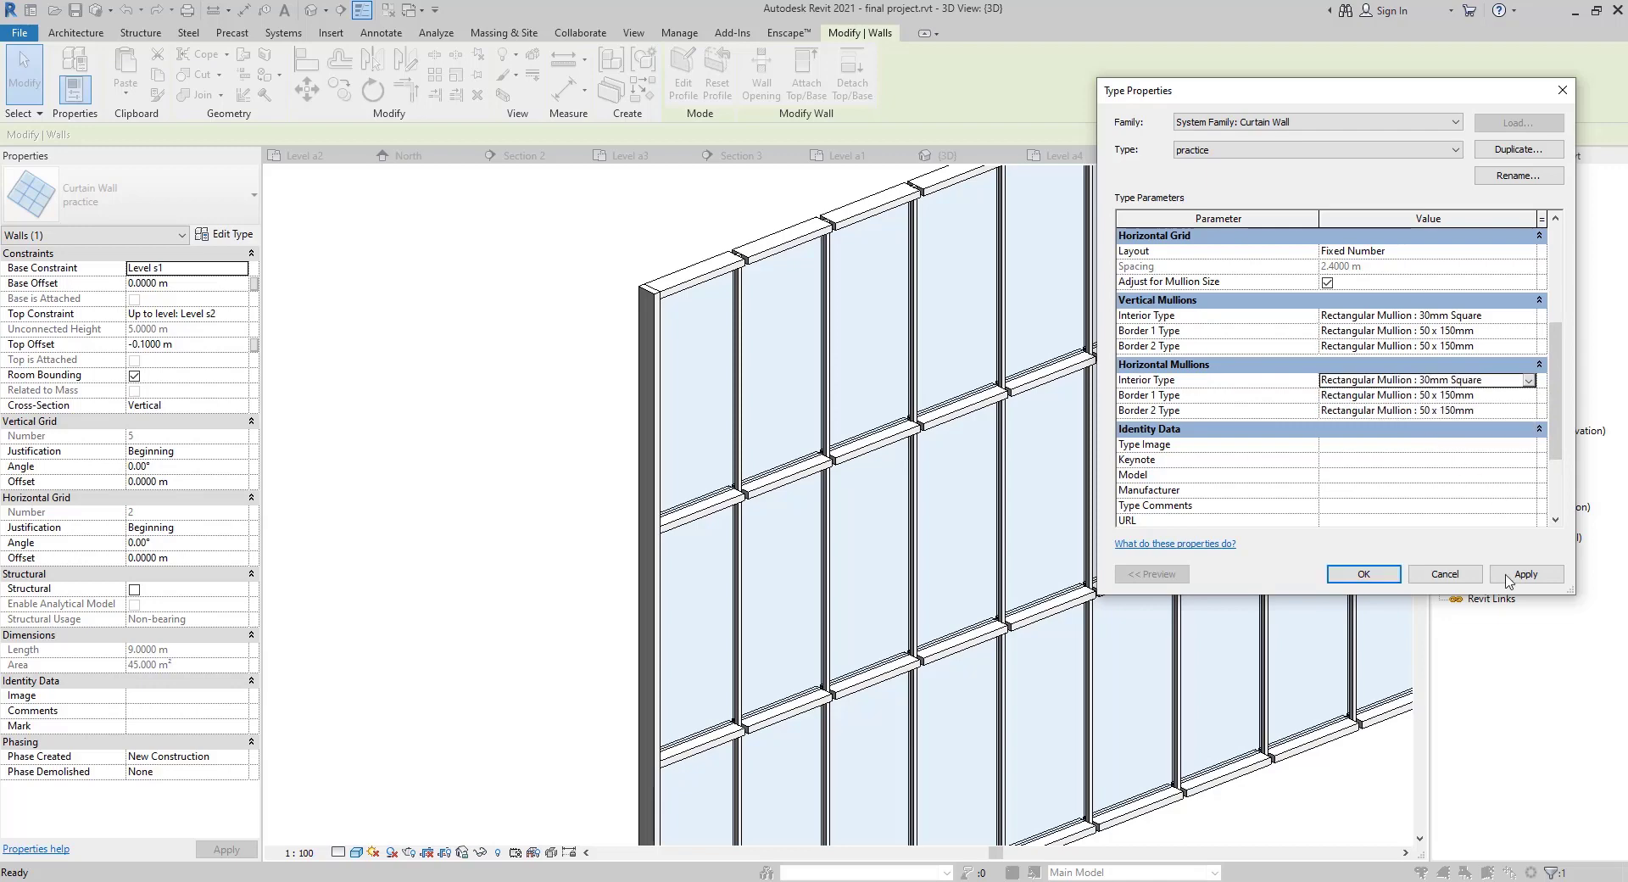
click(1526, 574)
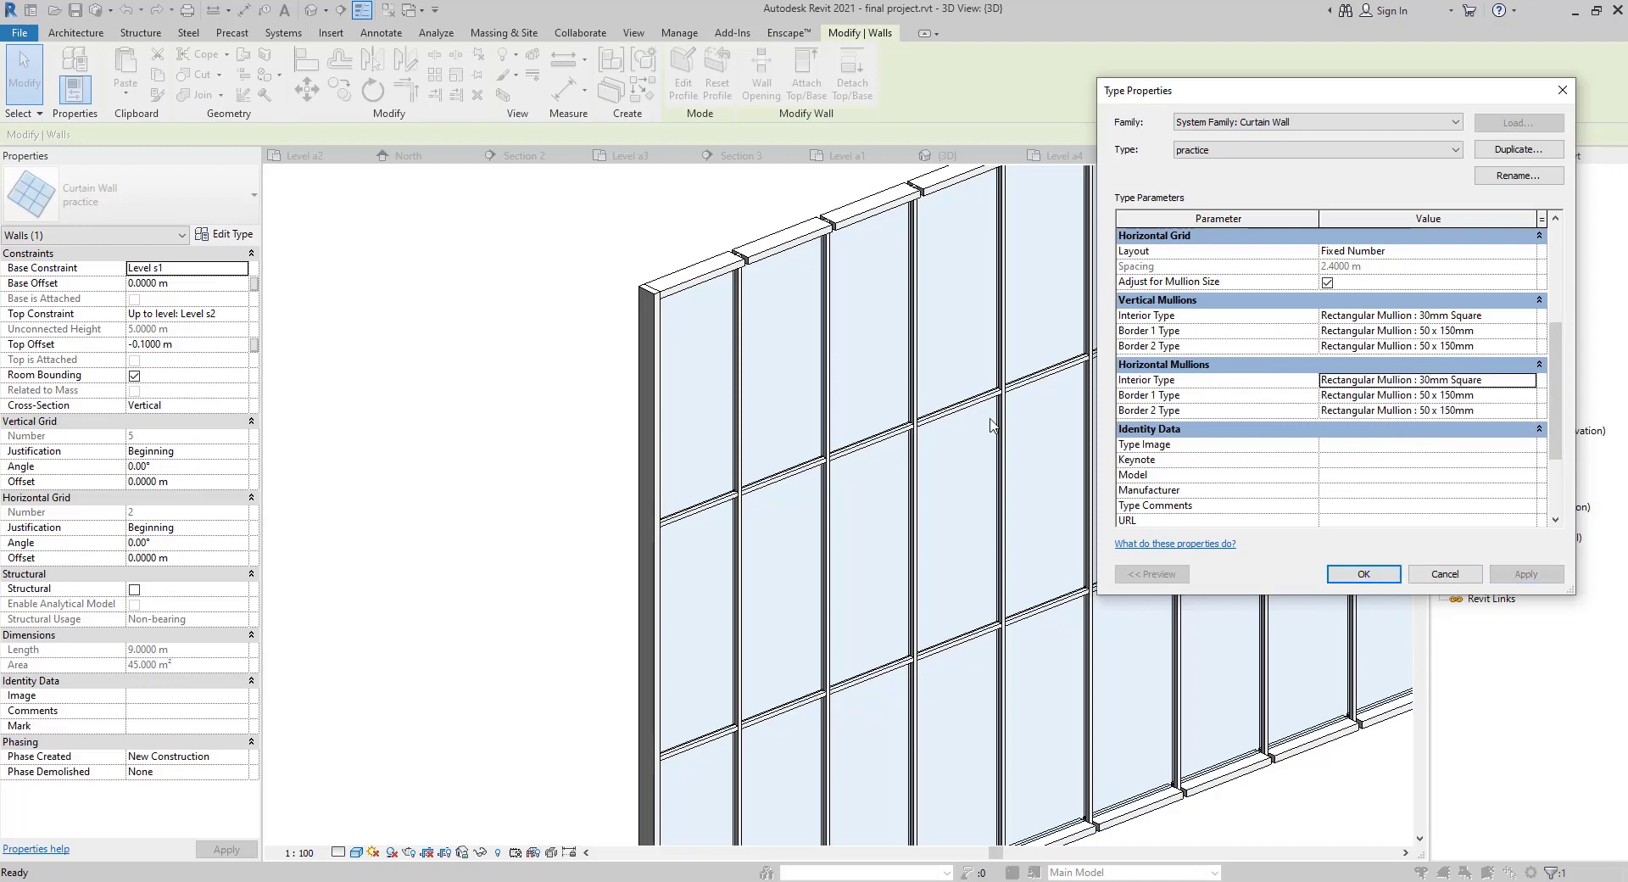
click(1524, 410)
click(1528, 411)
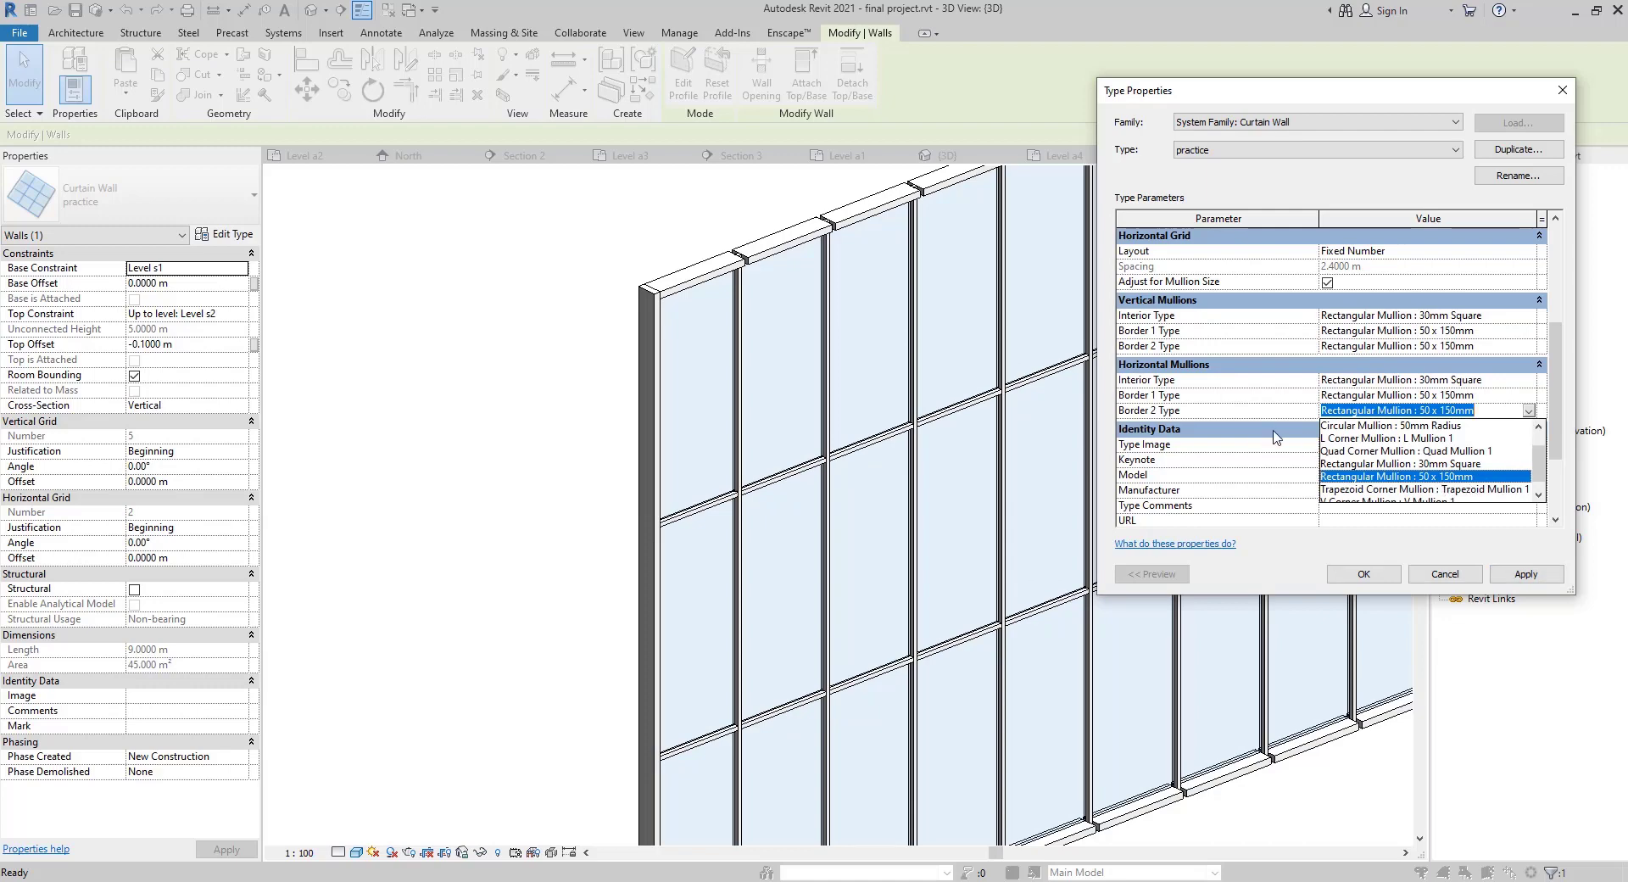
click(1196, 412)
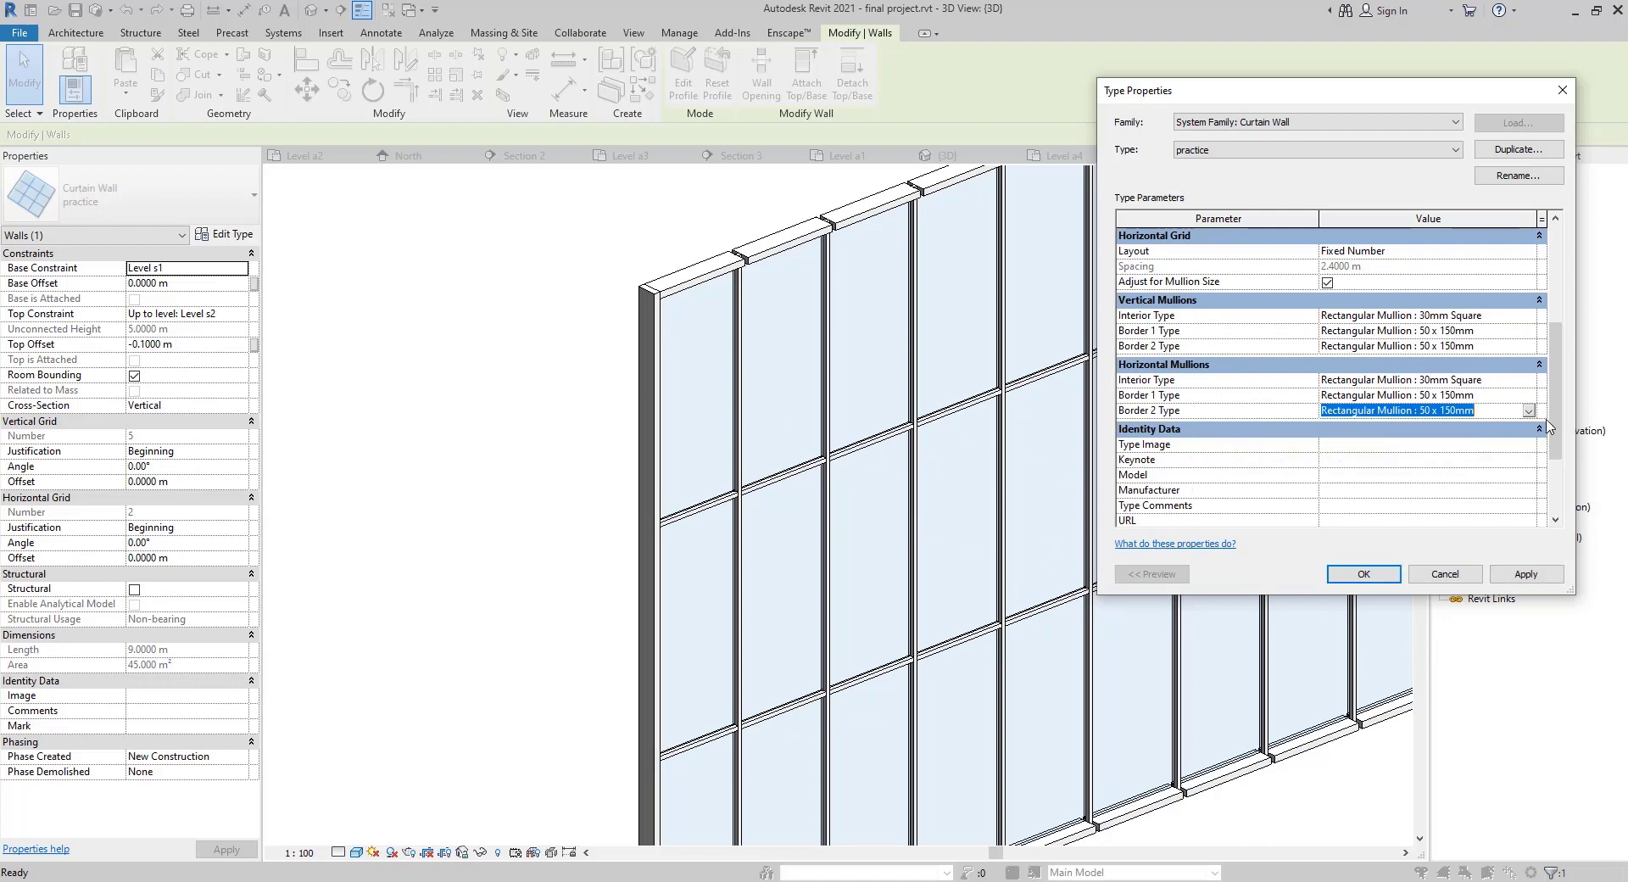
Set the practice curtain wall type's Join Condition to Horizontal Grid Continuous and apply it to the wall
drag(1555, 417, 1559, 314)
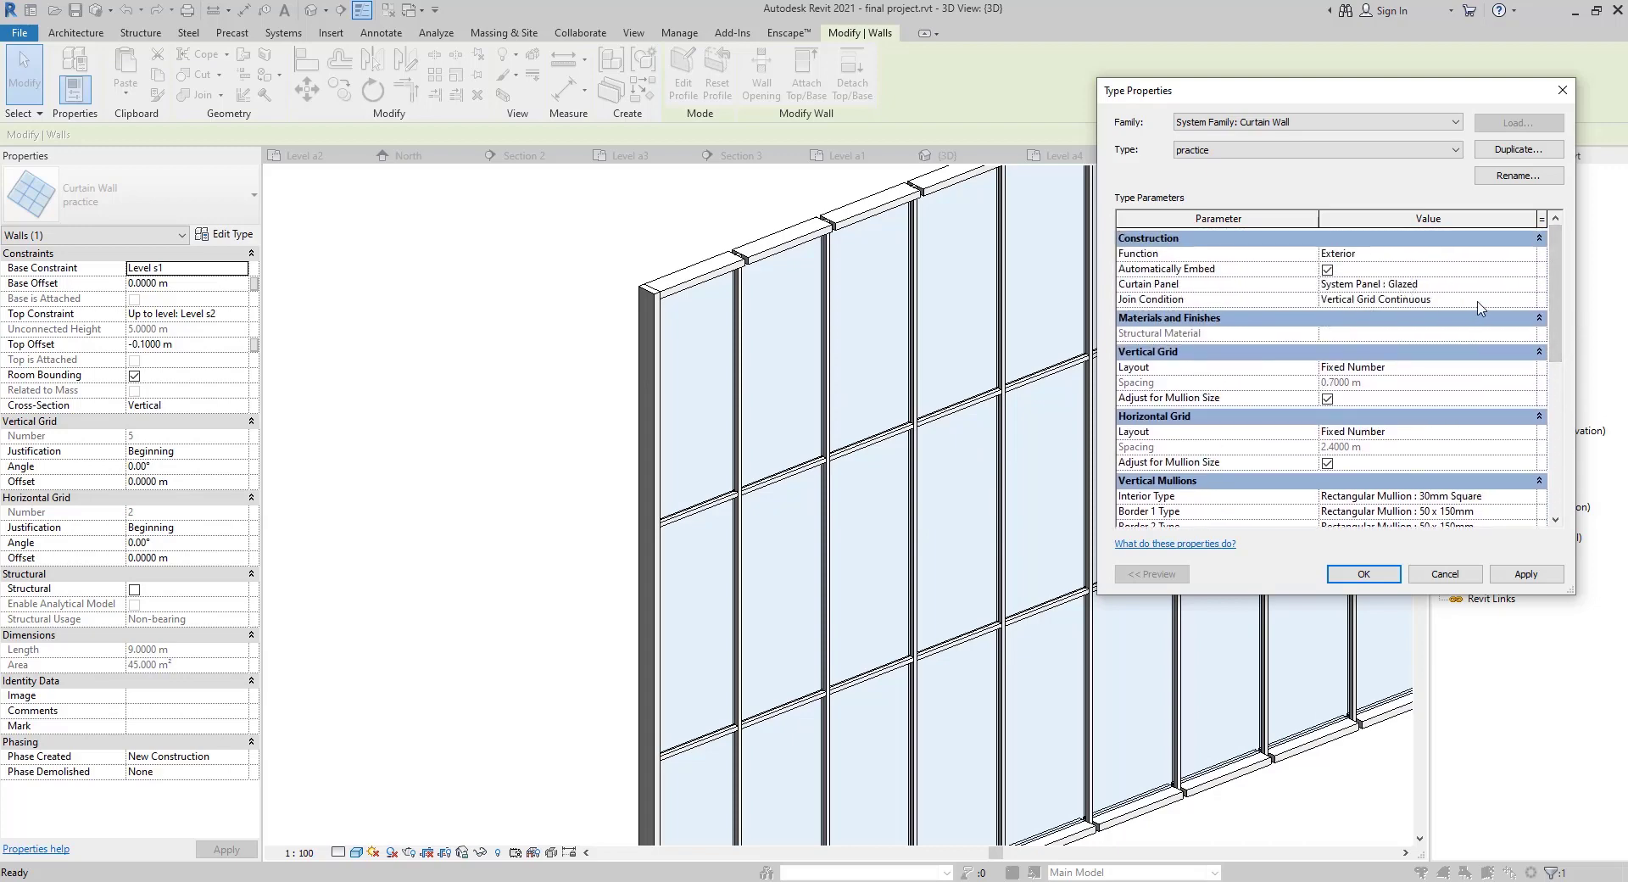
click(1532, 299)
click(1529, 299)
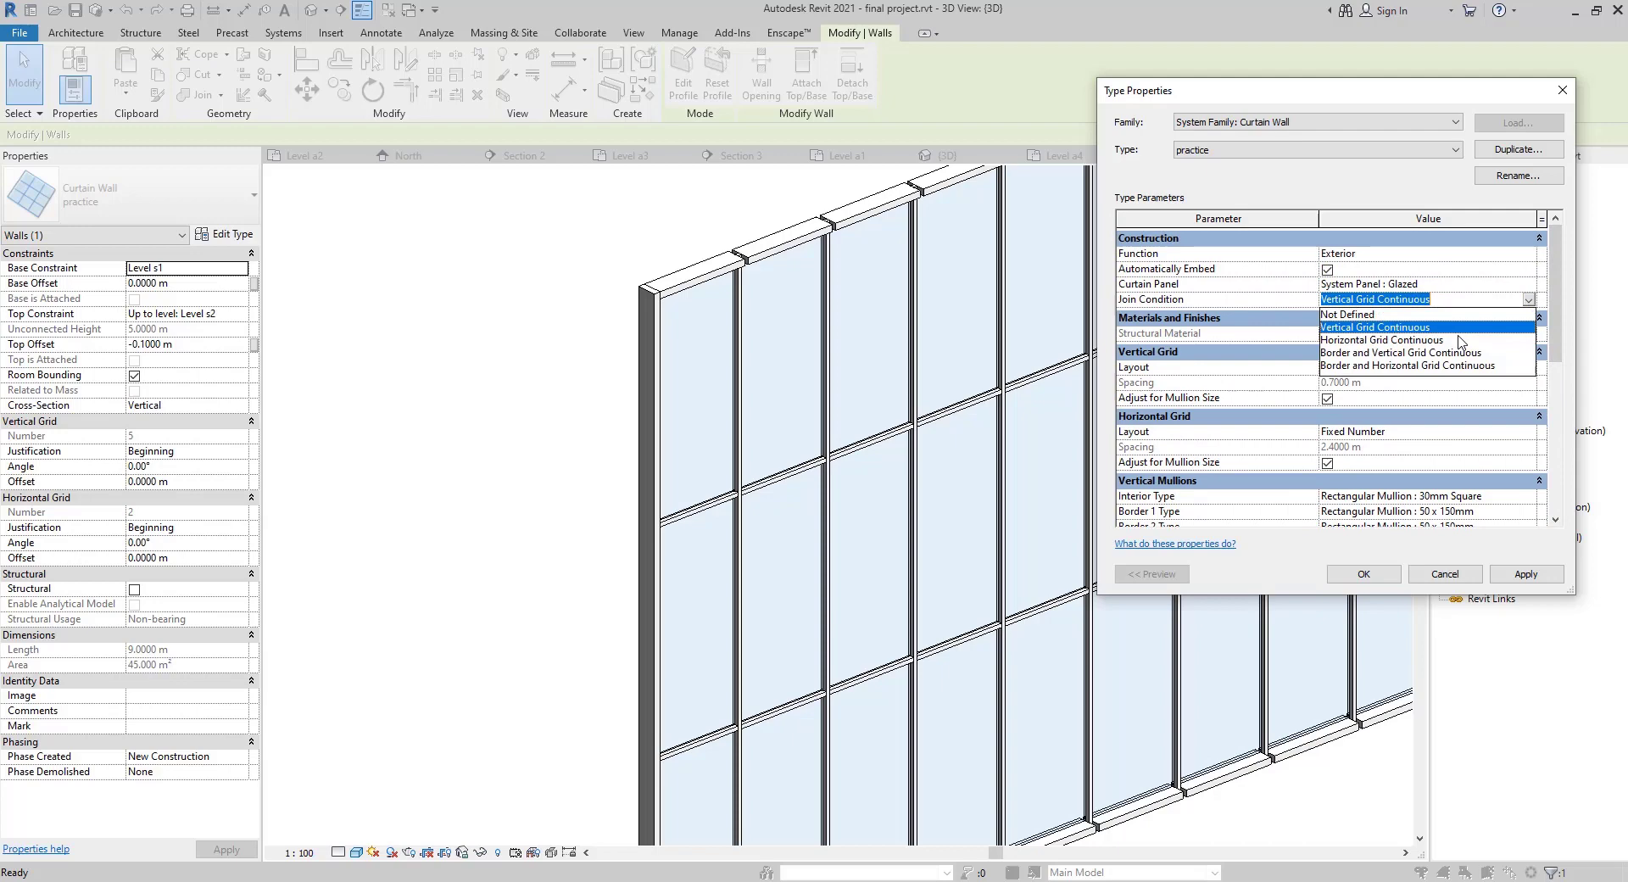
click(1389, 340)
click(1527, 576)
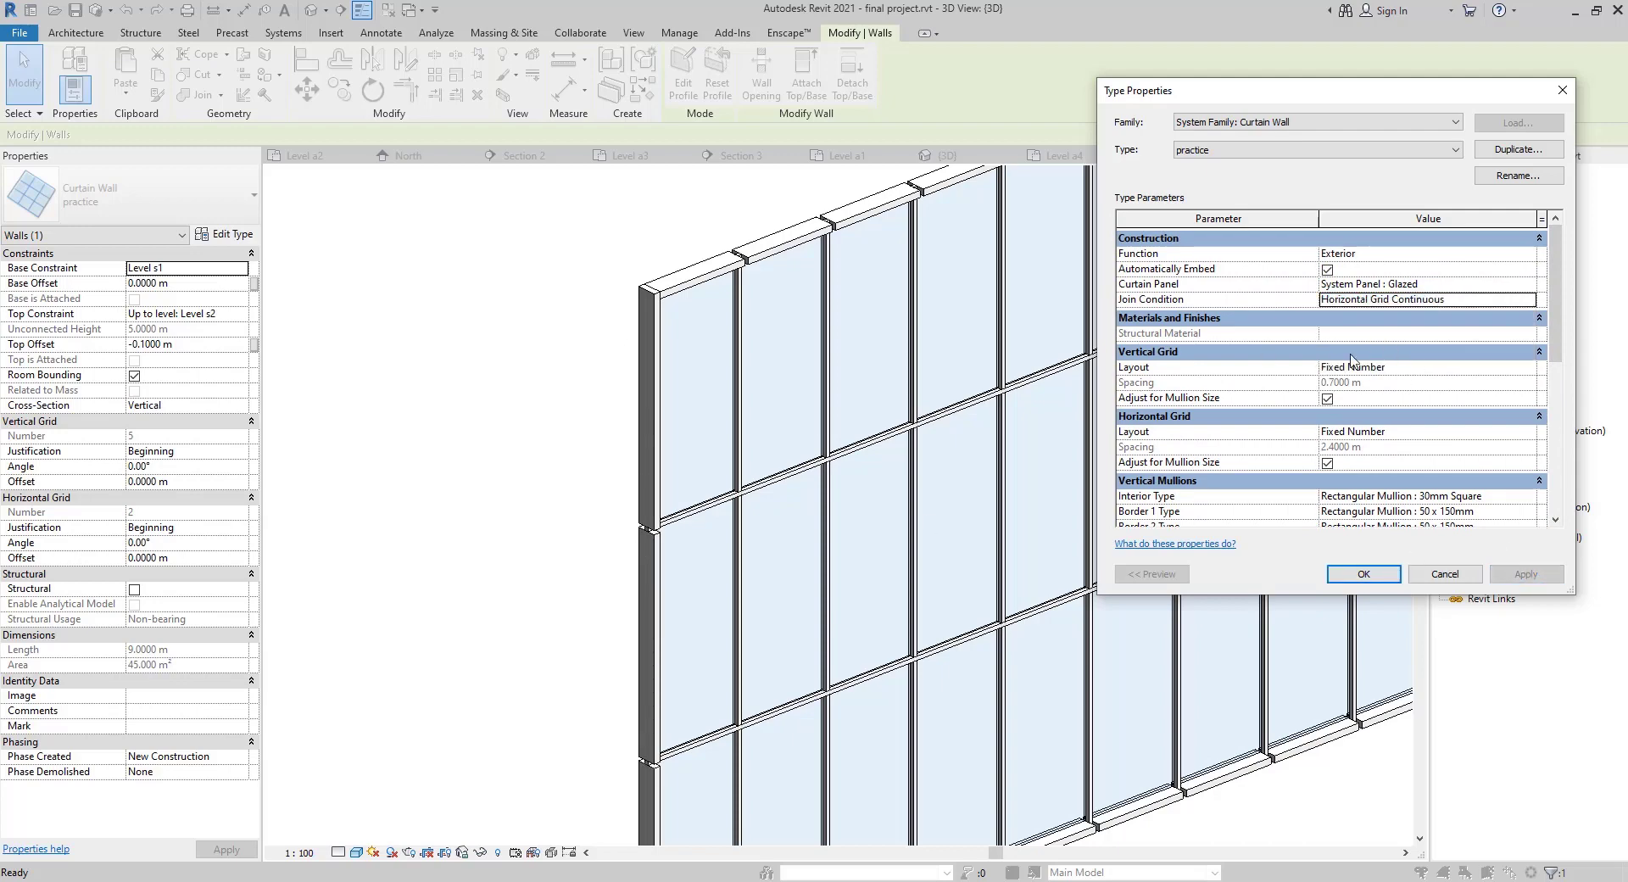
Change the Join Condition to Border and Horizontal Grid Continuous and apply it to the curtain wall
click(1530, 299)
click(1425, 366)
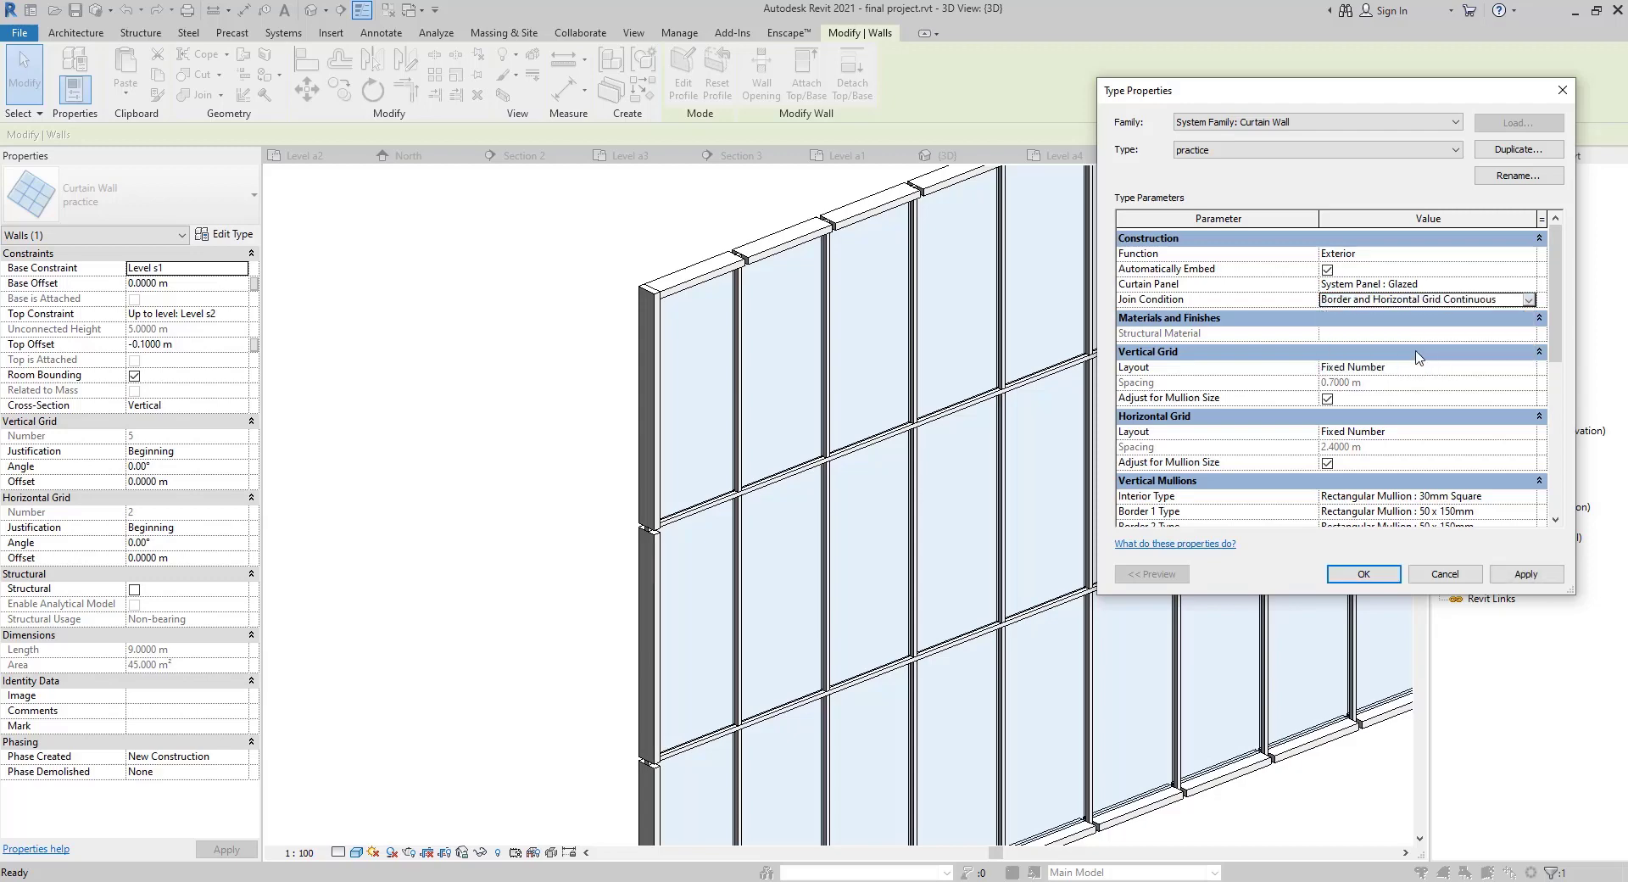
click(1526, 576)
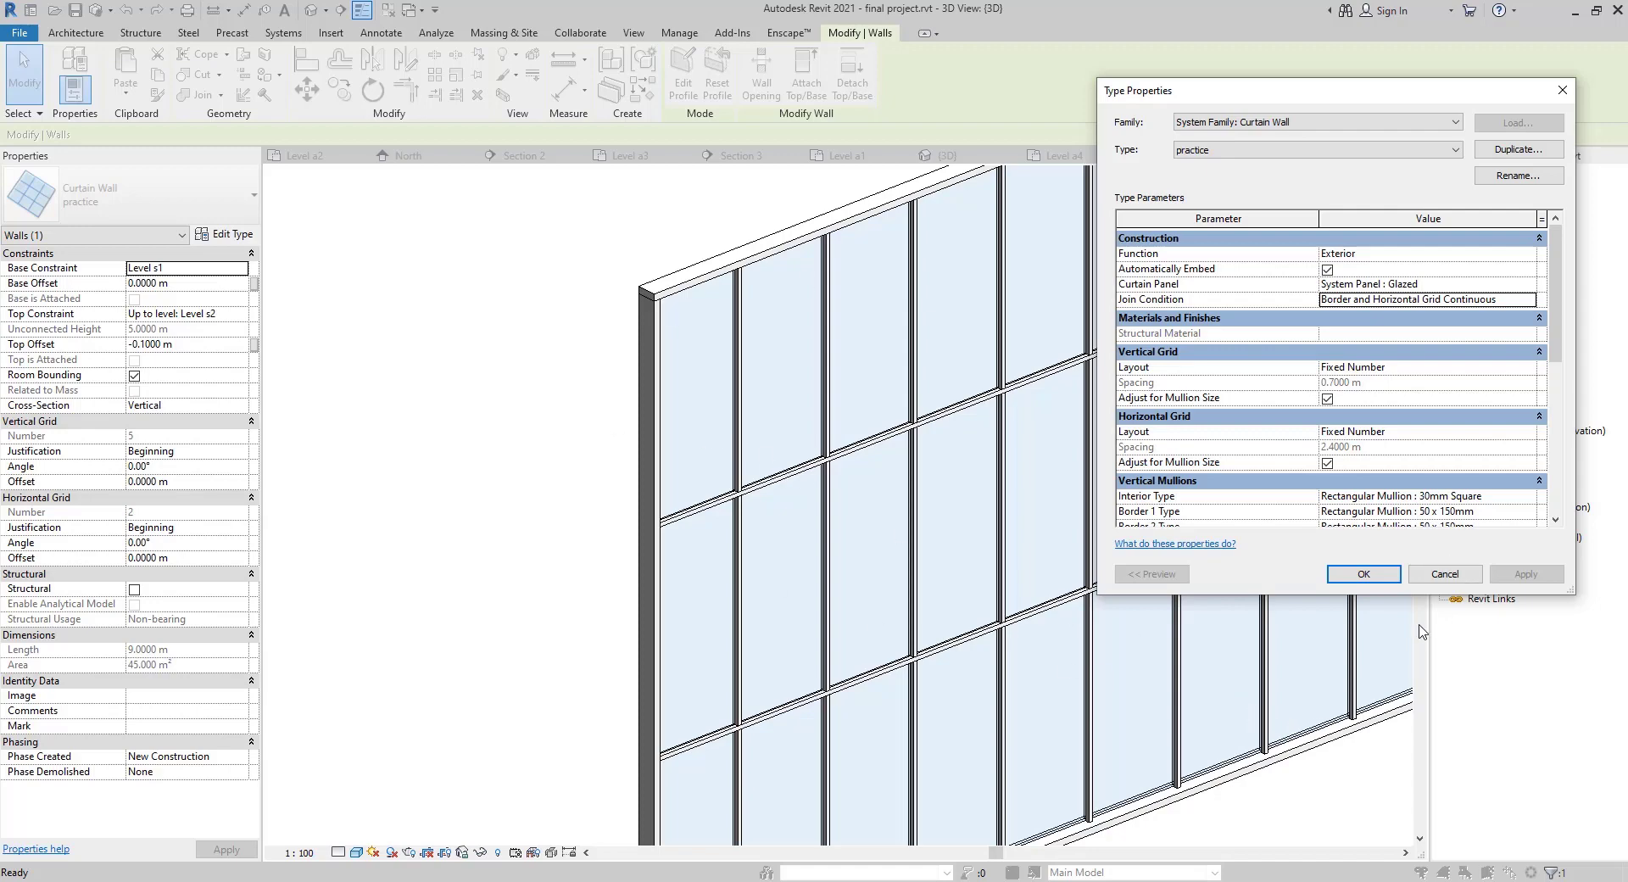
Set the curtain wall's Join Condition to Border and Vertical Grid Continuous and apply the change
click(1532, 304)
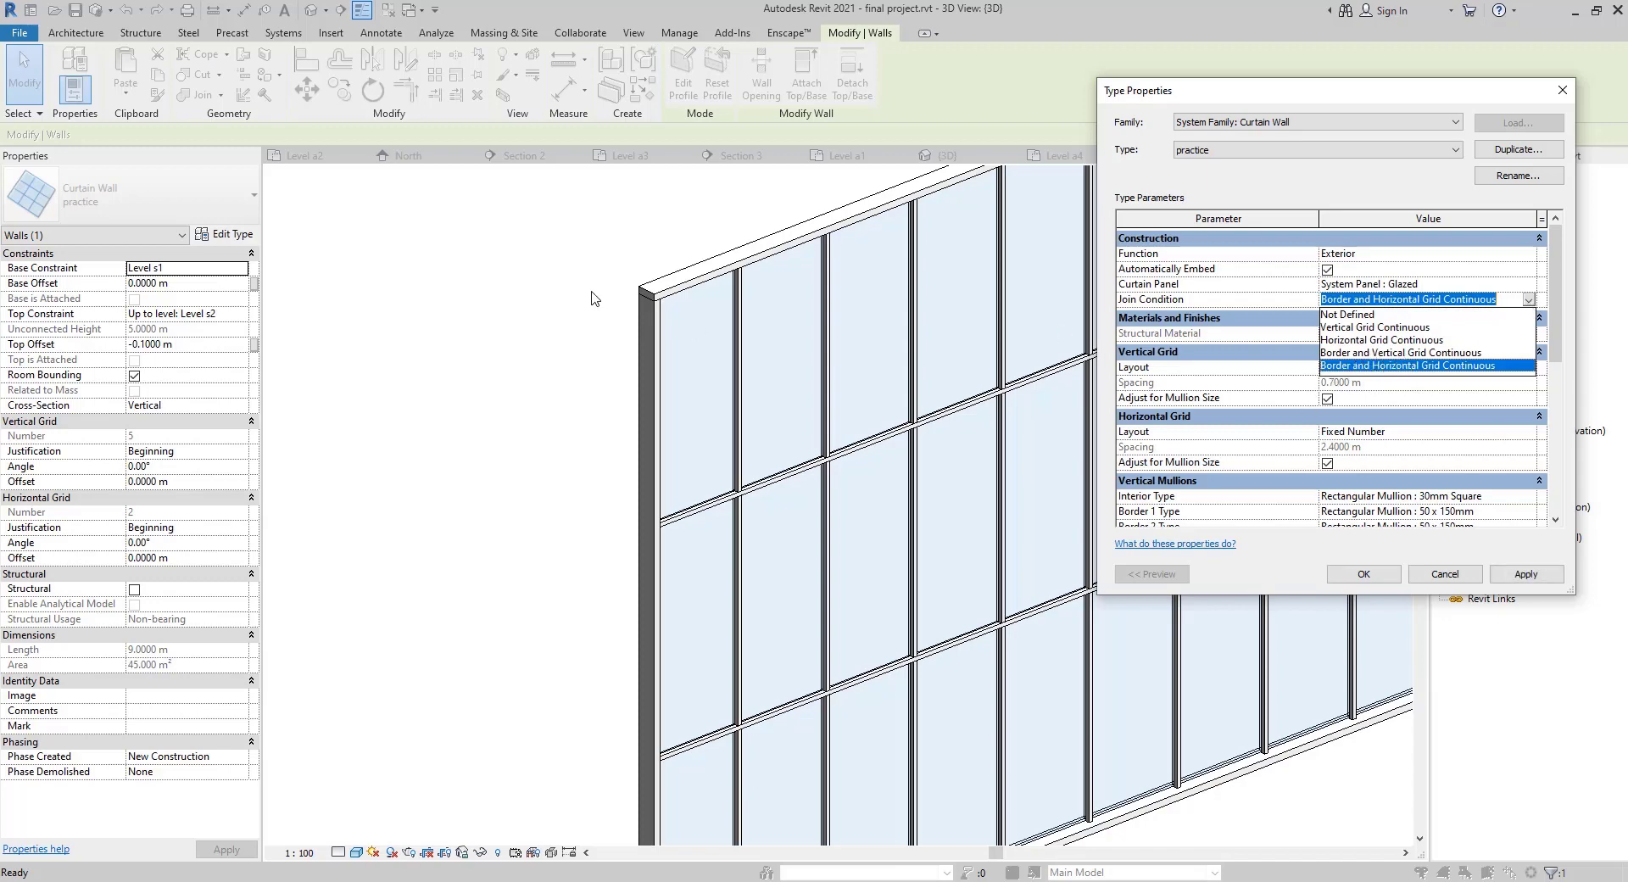
click(1410, 353)
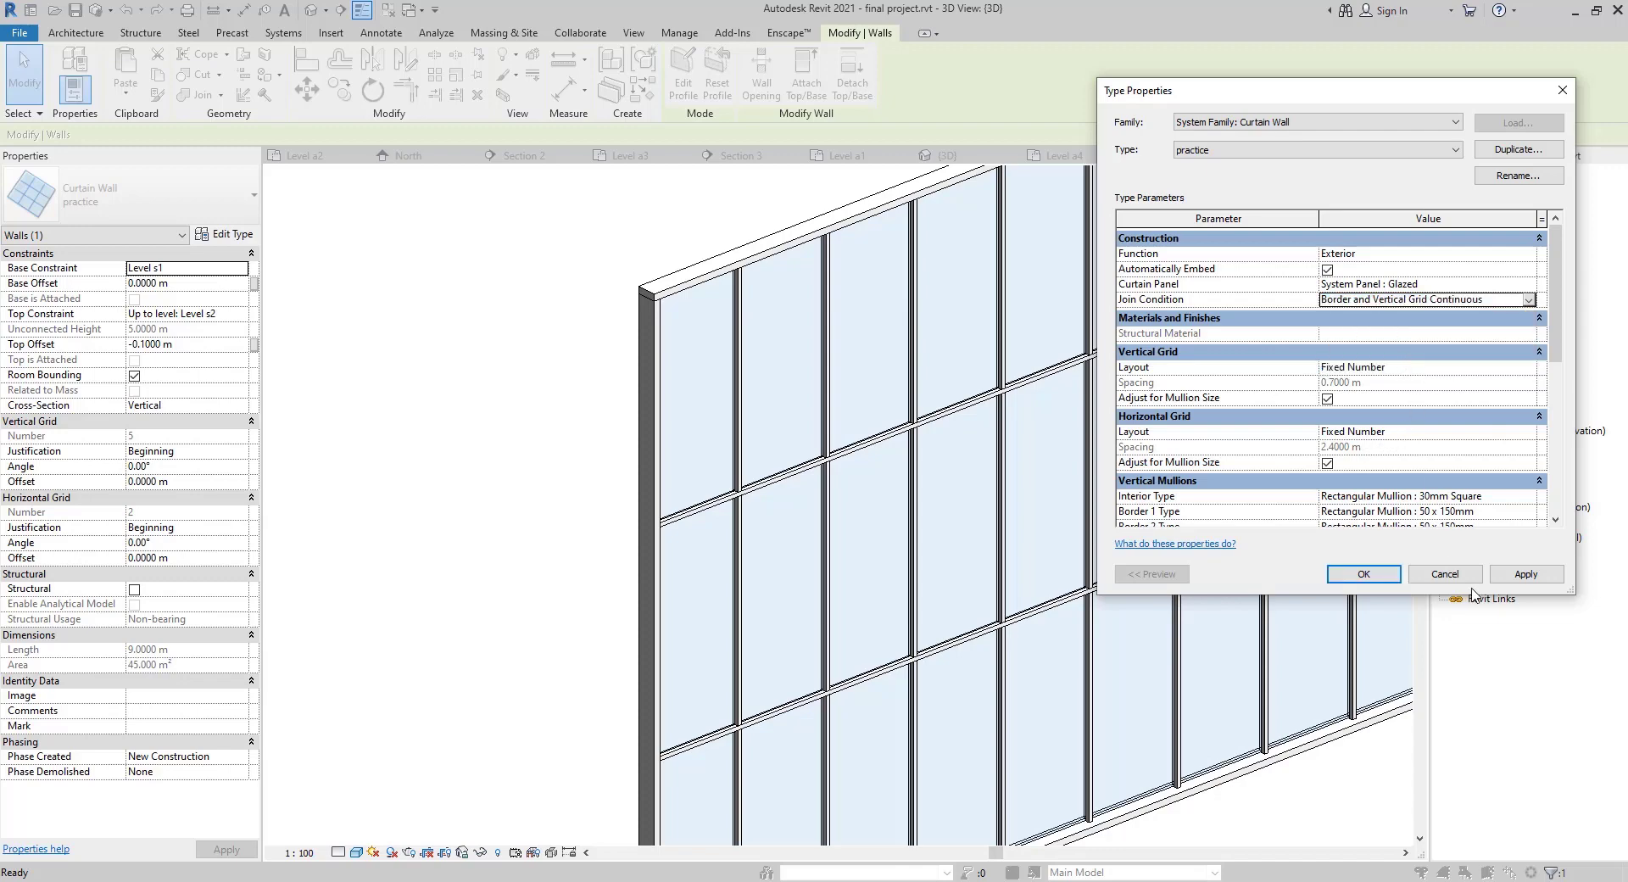
click(1518, 575)
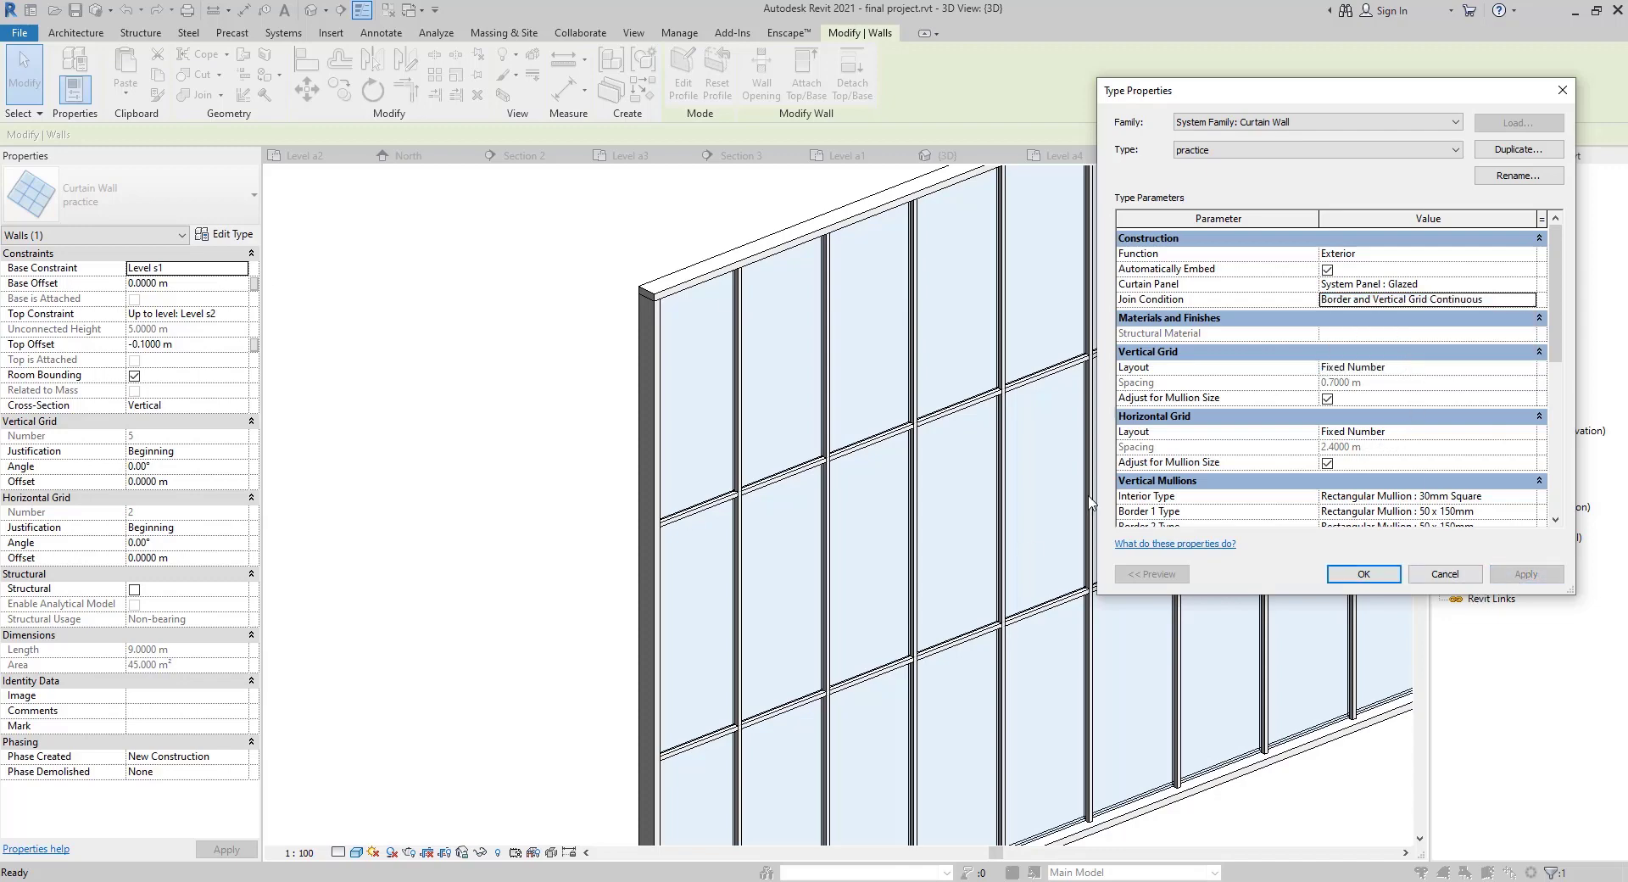
Turn off Adjust for Mullion Size for both the vertical and horizontal grids and apply the change
scroll(1285, 382, down, 2)
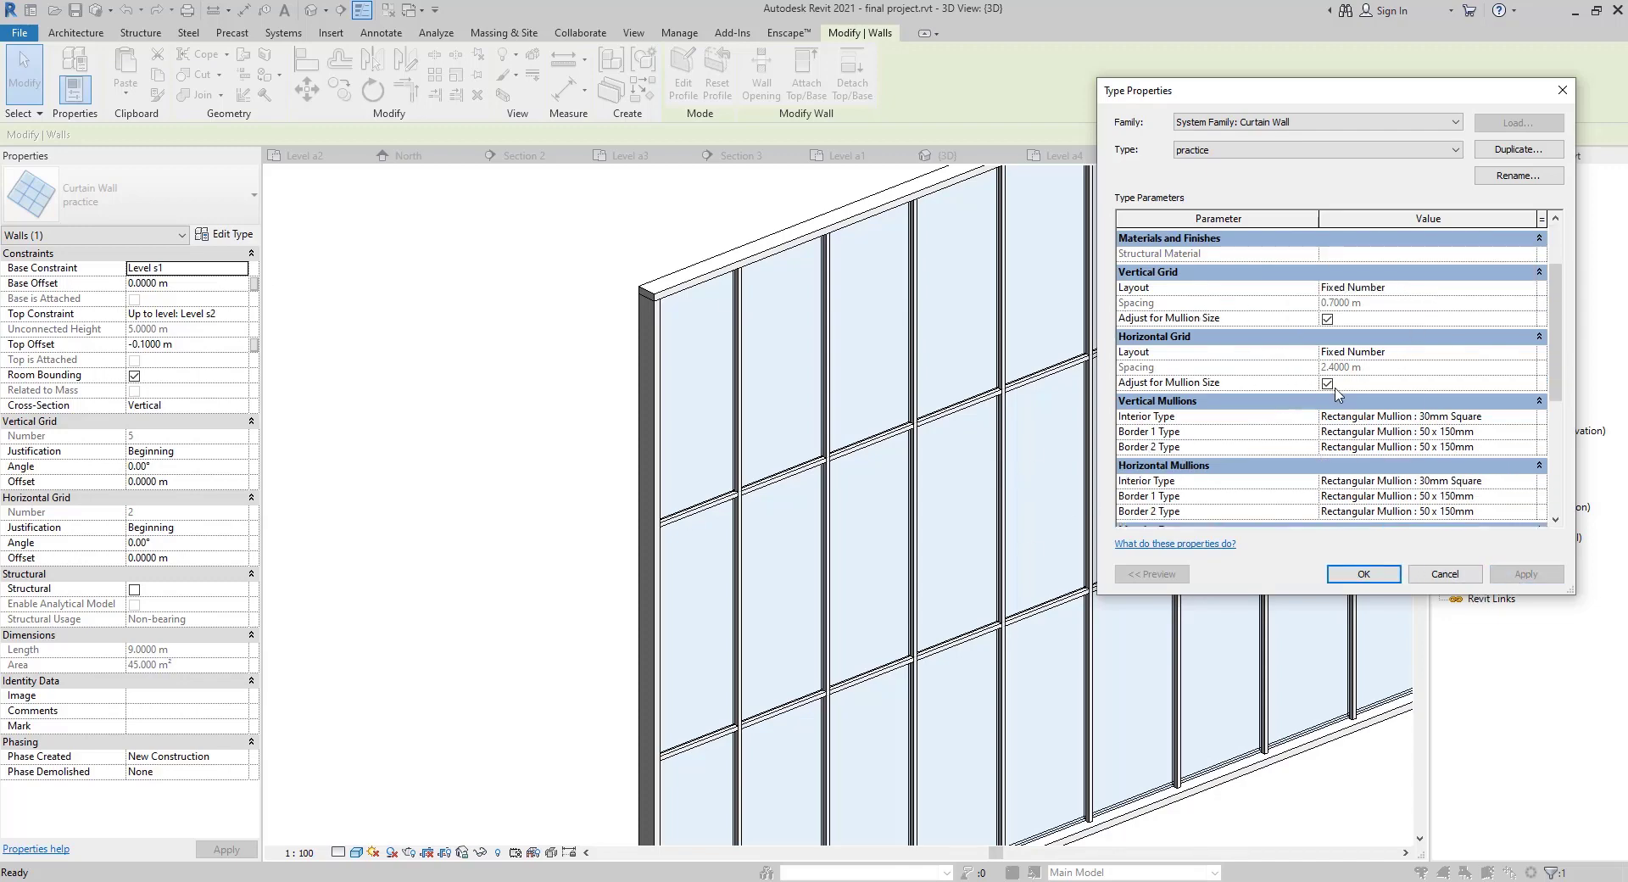
click(1328, 319)
click(1327, 383)
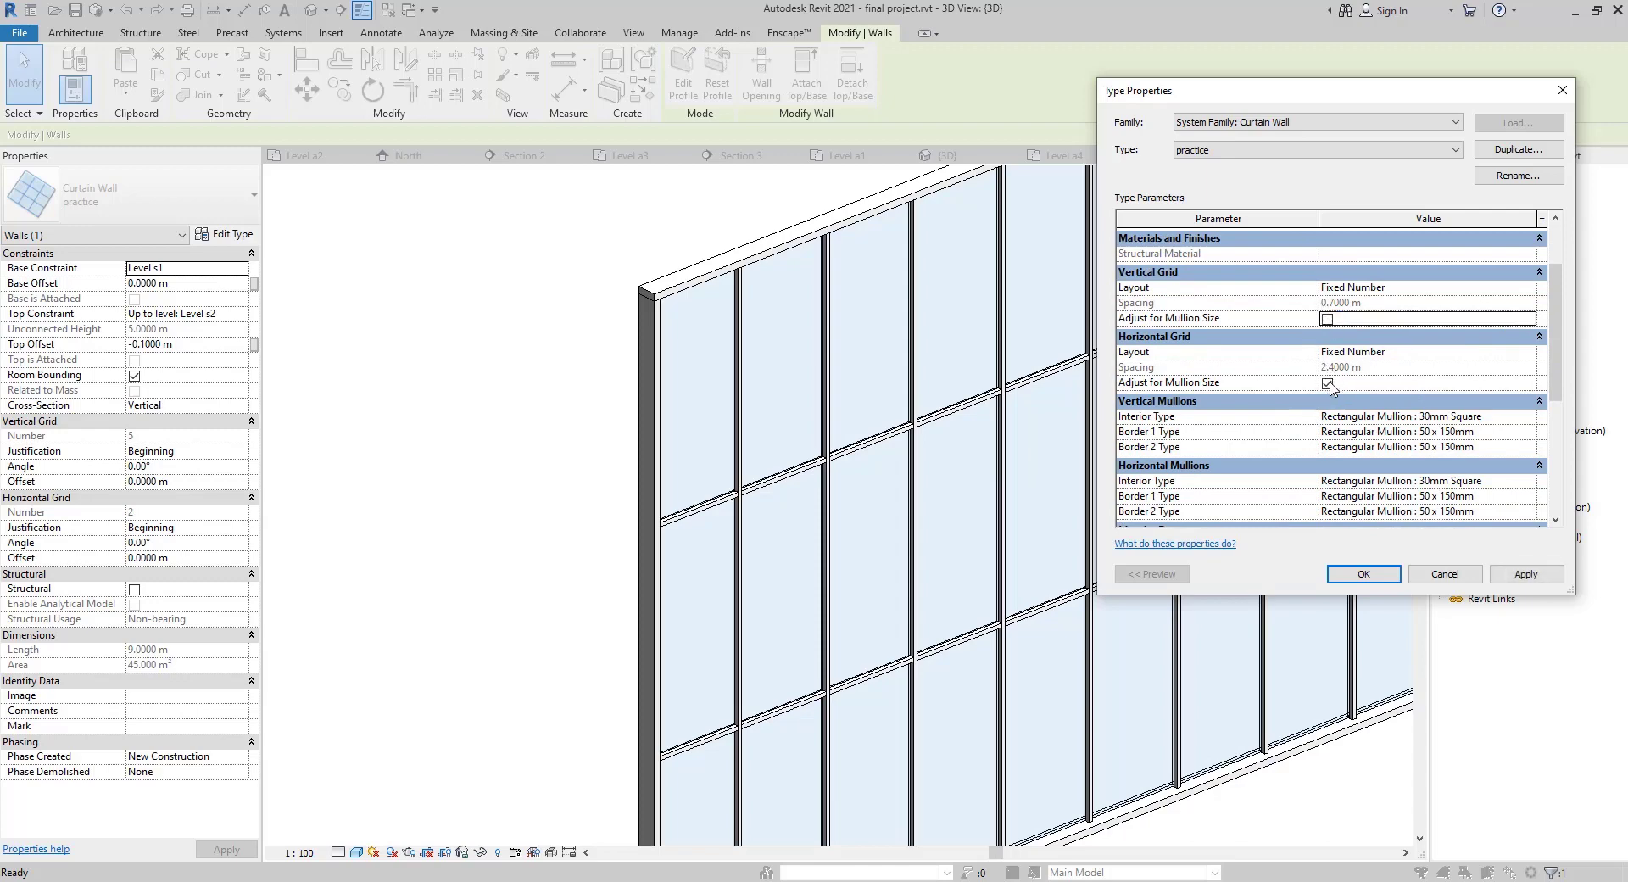
click(1525, 574)
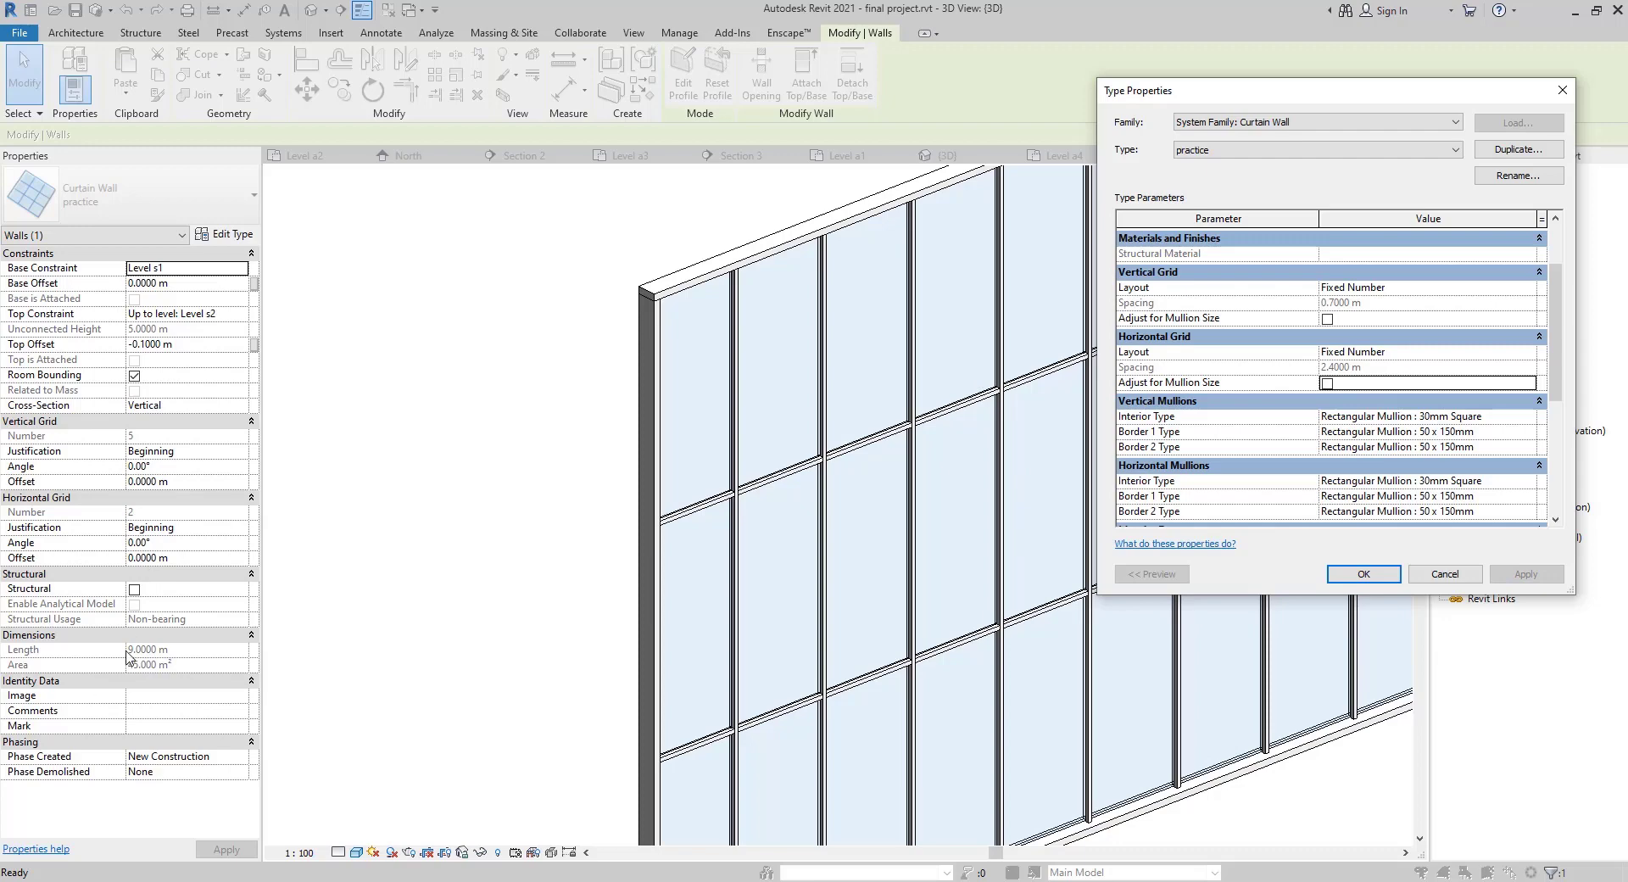
scroll(1382, 426, down, 2)
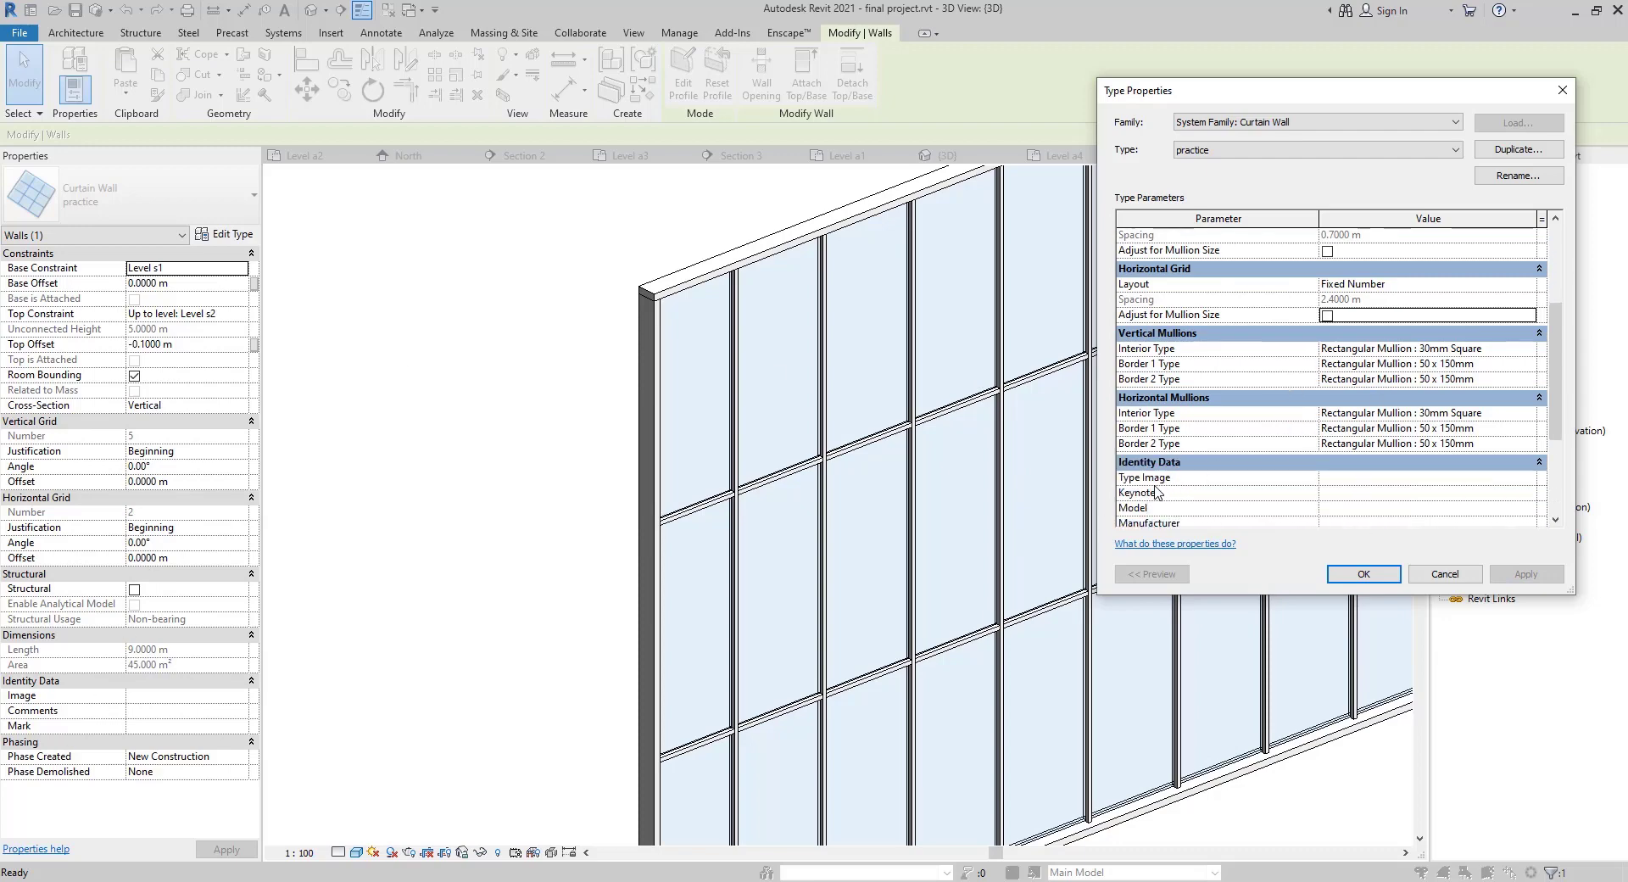
scroll(1155, 492, down, 4)
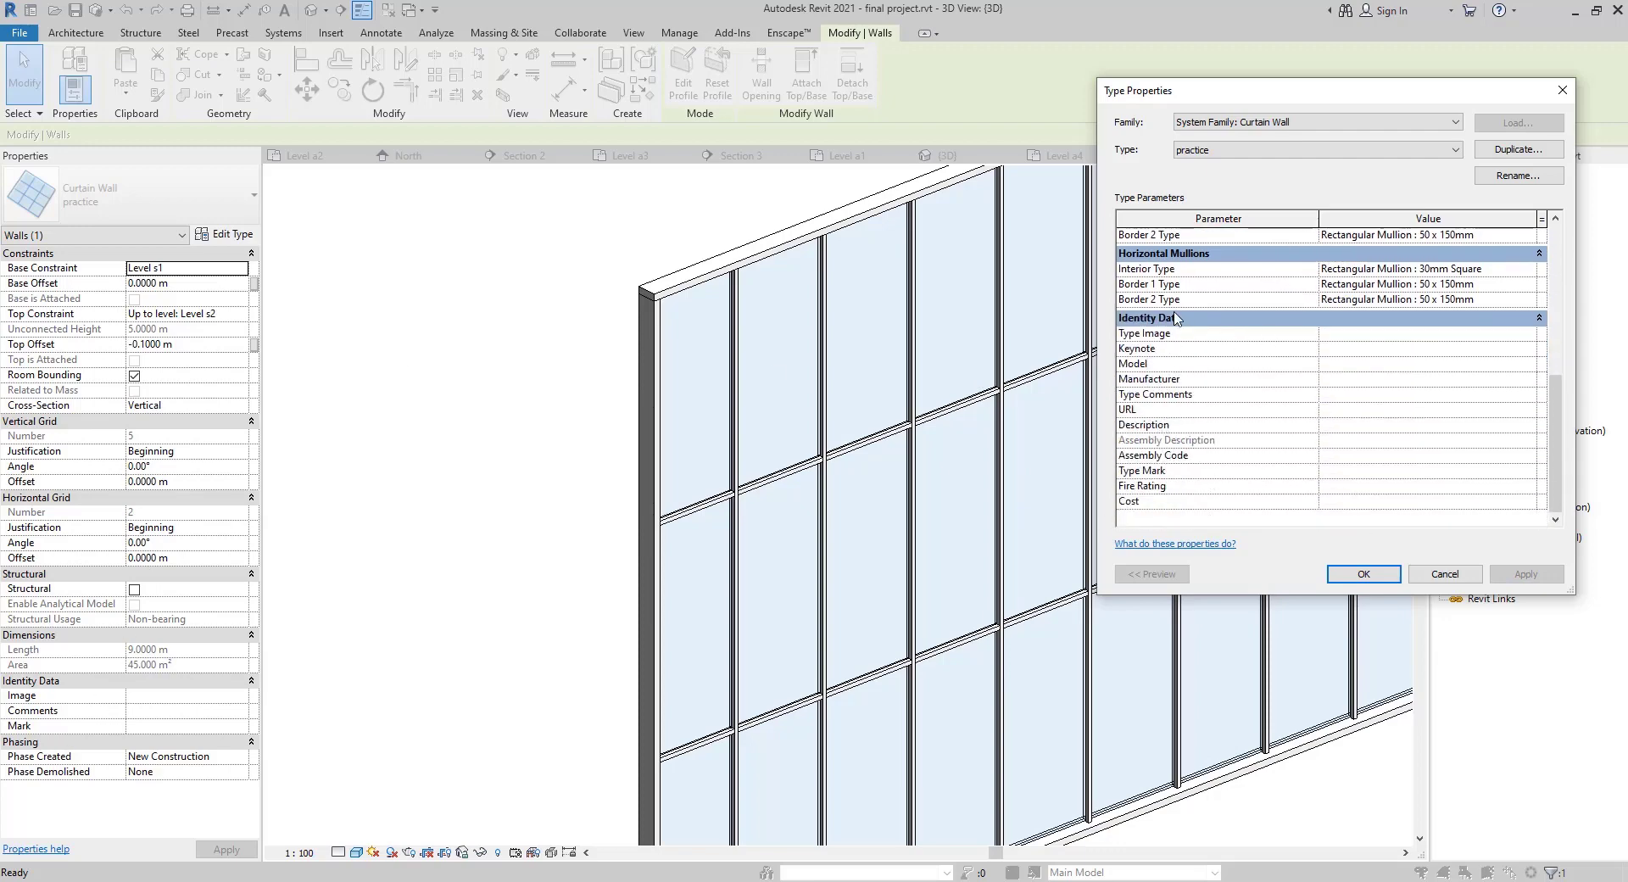